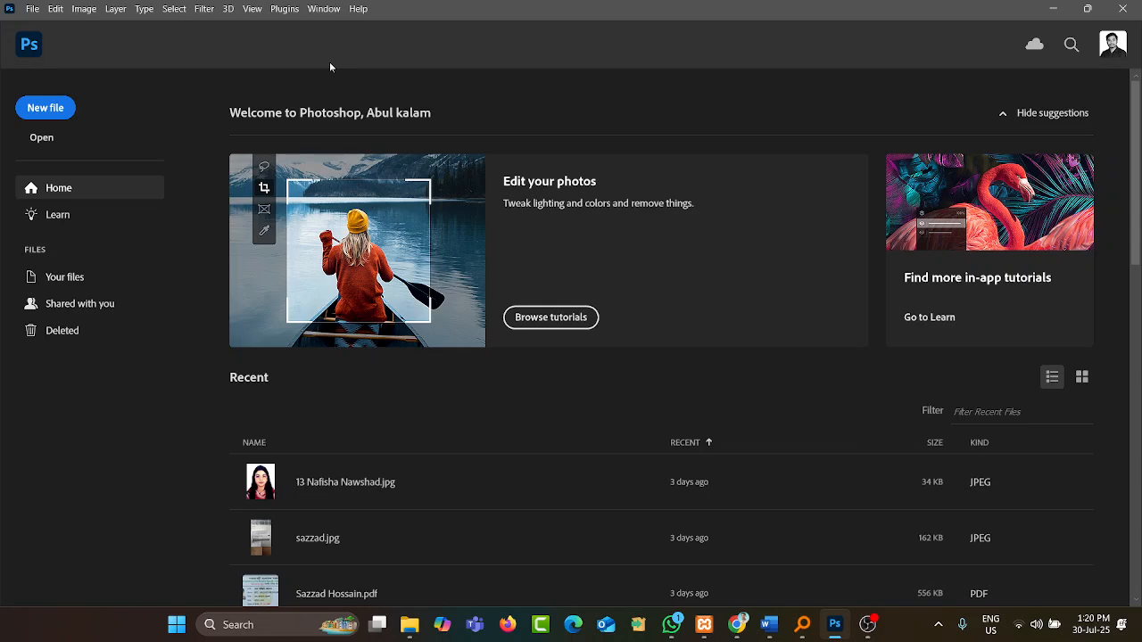
- Start a new document and name it Design
{"action": "left_click", "coordinate": [40, 112]}
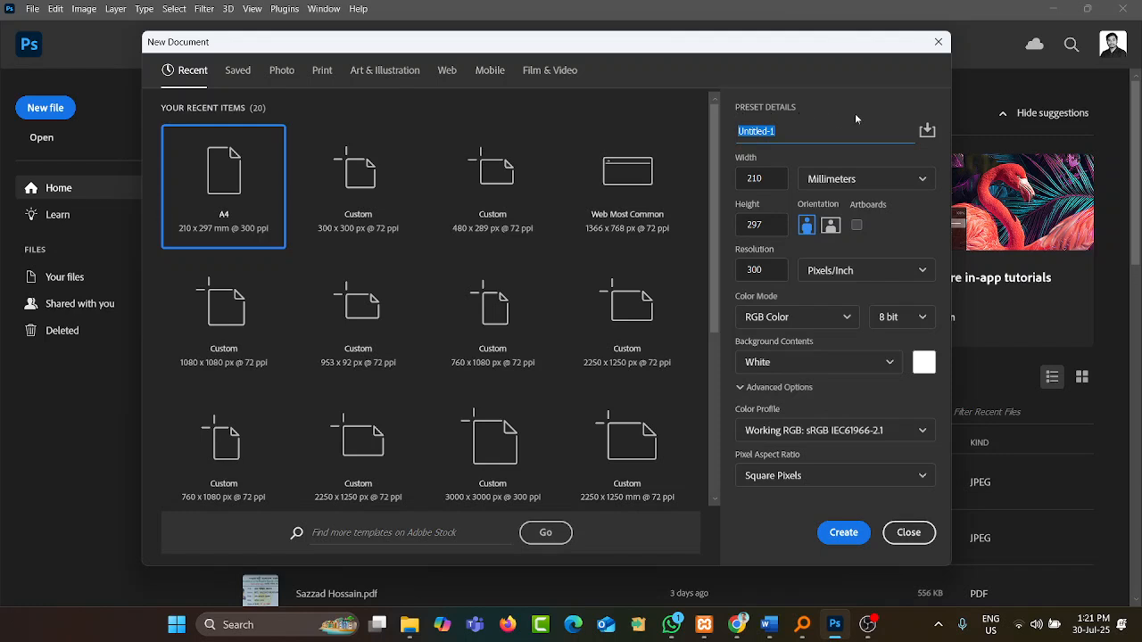
{"action": "type", "text": "Design"}
{"action": "key", "text": "BackSpace"}
{"action": "key", "text": "Tab"}
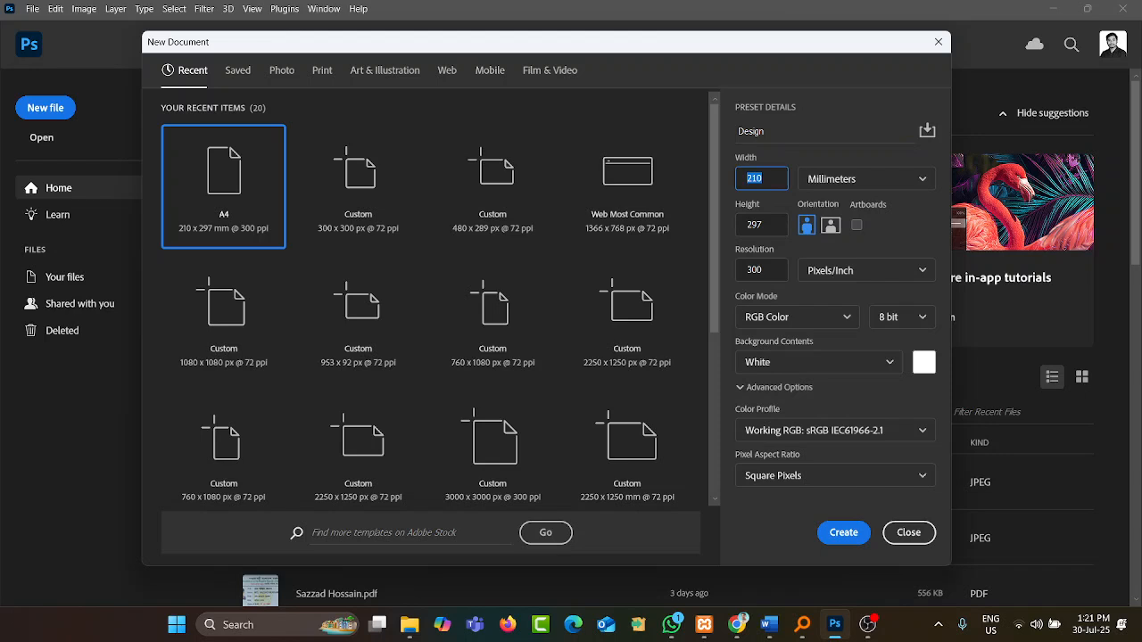
- Change the document's units to pixels and set its width and height to 1000 each
{"action": "left_click", "coordinate": [856, 179]}
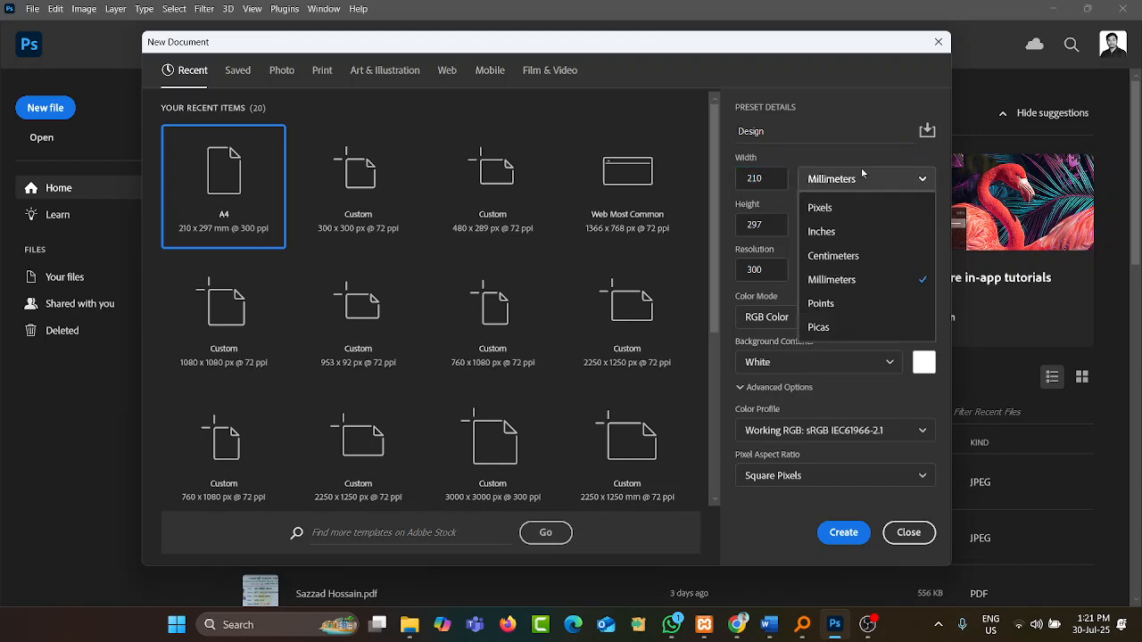
{"action": "left_click", "coordinate": [829, 204]}
{"action": "left_click_drag", "start_coordinate": [771, 178], "coordinate": [539, 178]}
{"action": "type", "text": "1000"}
{"action": "key", "text": "Tab"}
{"action": "type", "text": "1000"}
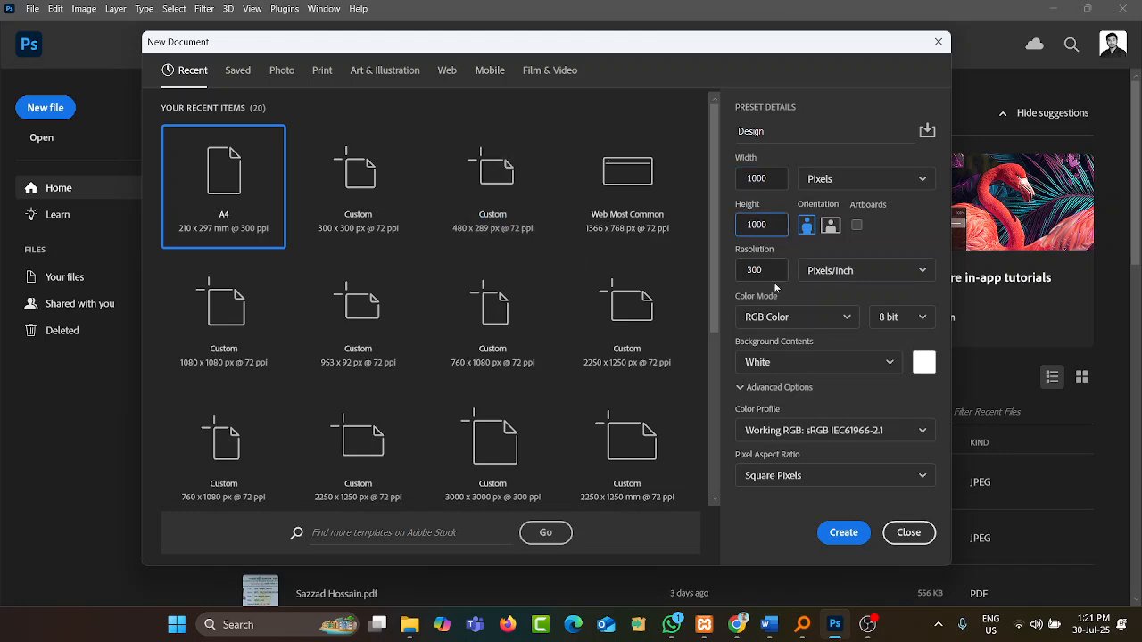
- Set the resolution to 72 pixels/inch and create the document with its white background
{"action": "key", "text": "Tab"}
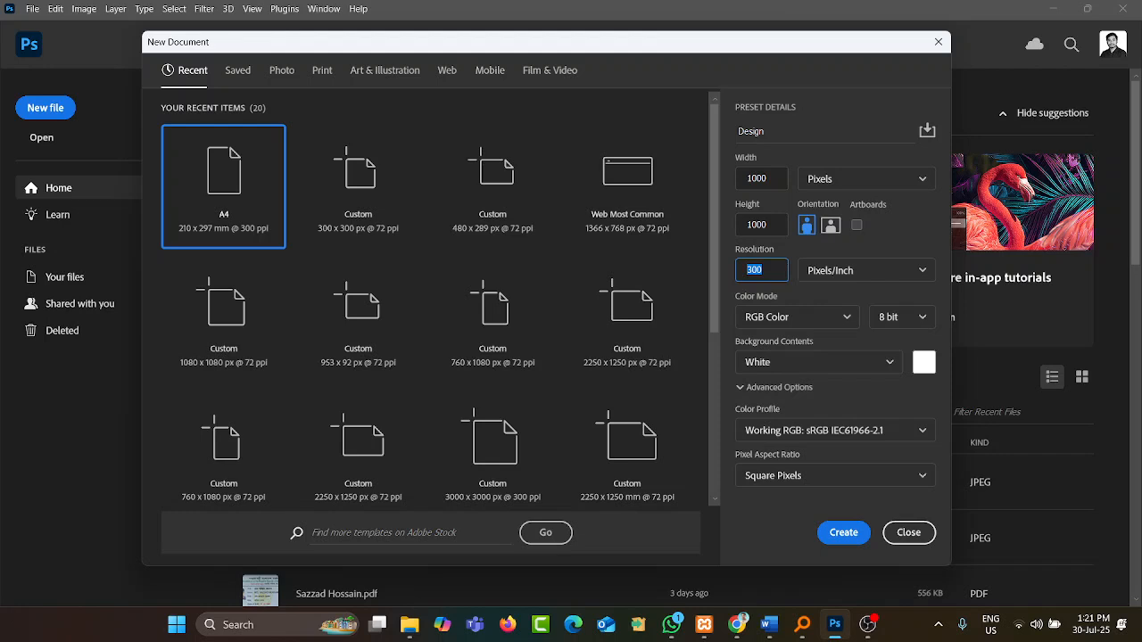
{"action": "type", "text": "72"}
{"action": "left_click", "coordinate": [922, 363]}
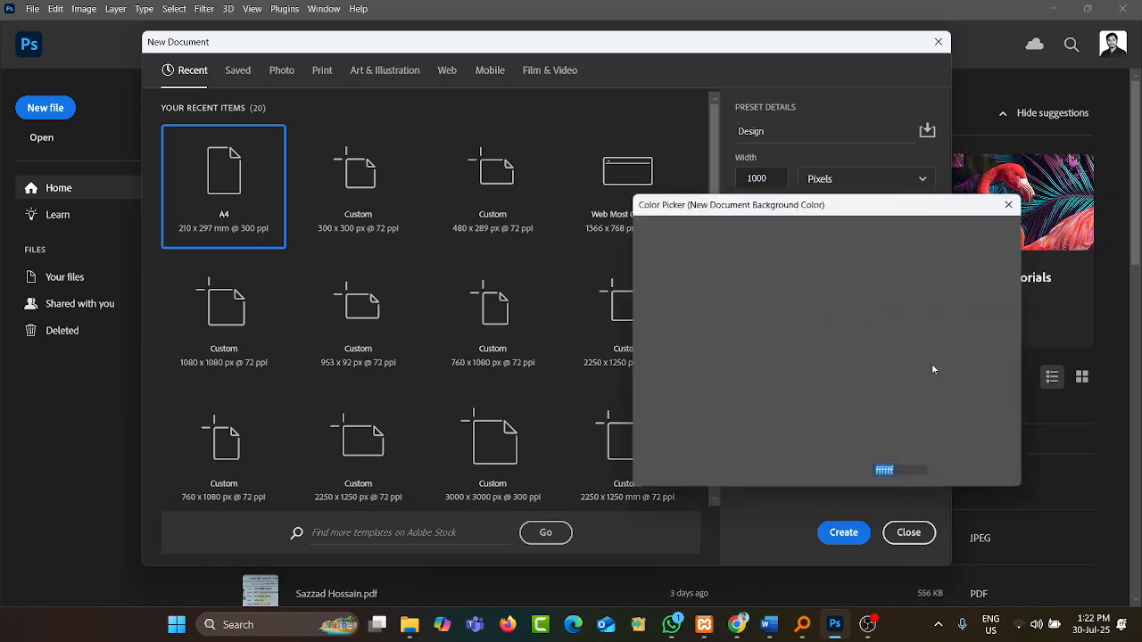
{"action": "left_click", "coordinate": [1012, 204]}
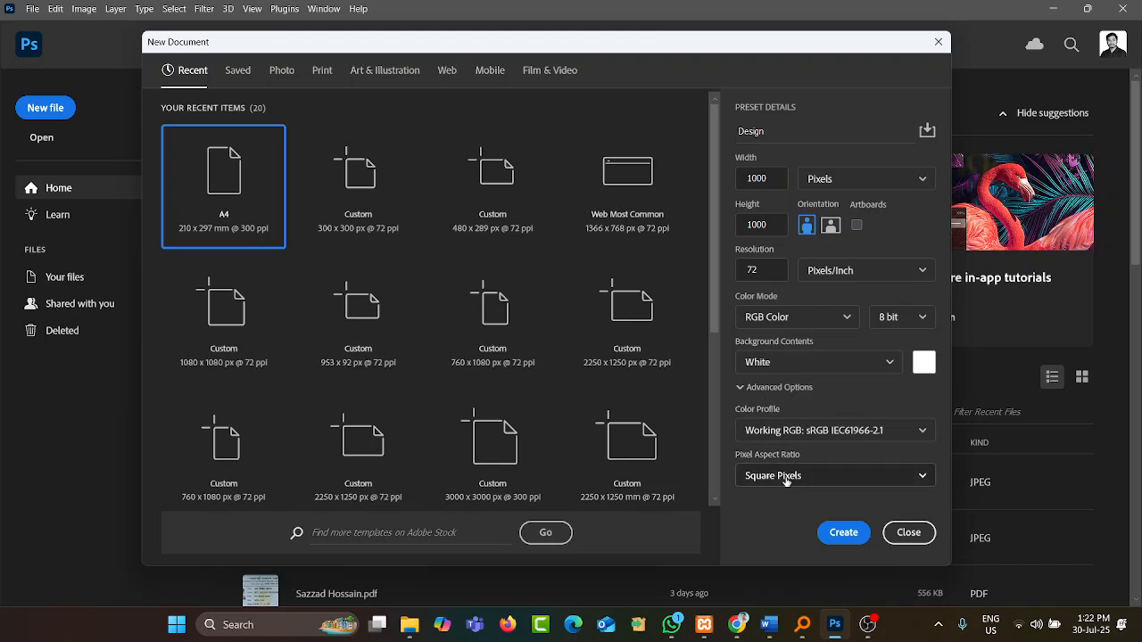
{"action": "left_click", "coordinate": [843, 532]}
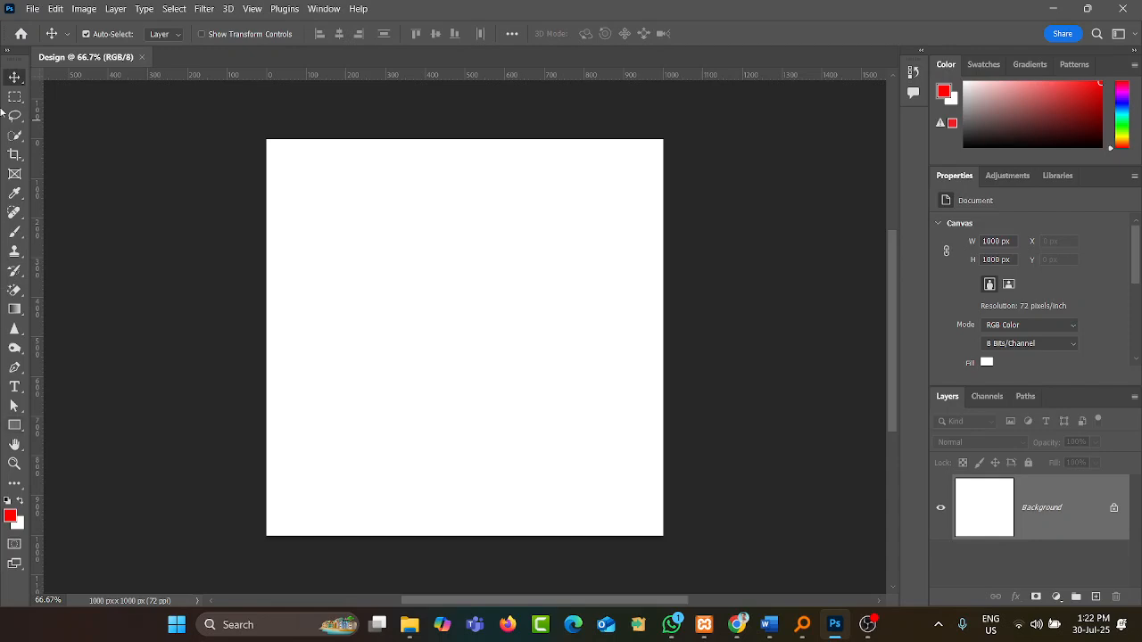
- Look through the Swatches, Gradients and Patterns panels, then return to the Color panel
{"action": "left_click", "coordinate": [973, 66]}
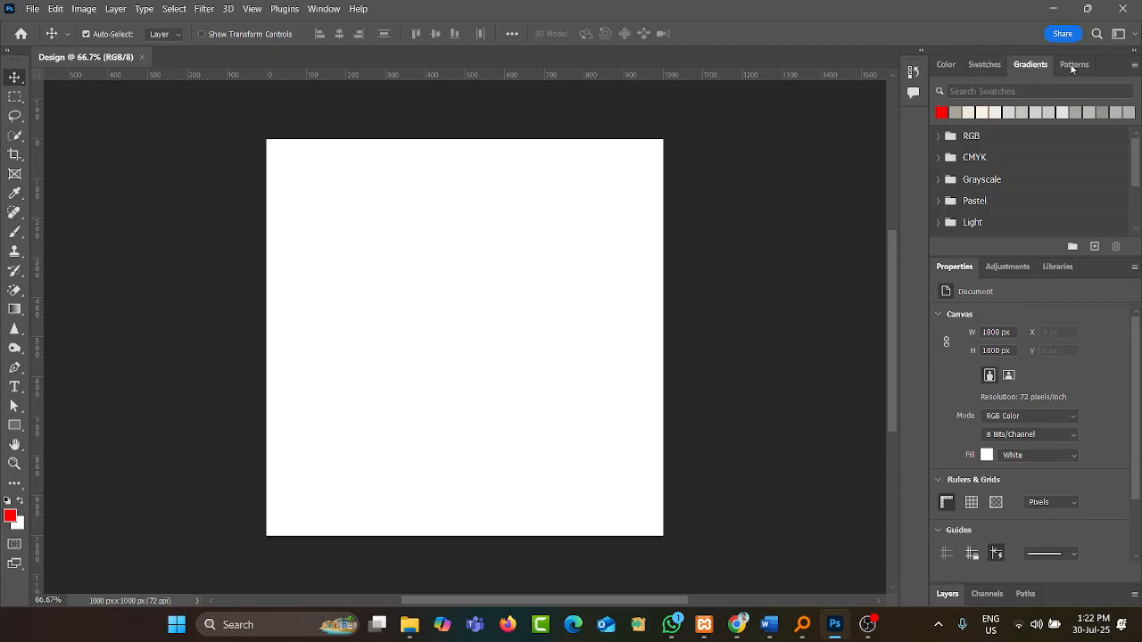
{"action": "left_click", "coordinate": [1074, 68]}
{"action": "left_click", "coordinate": [947, 66]}
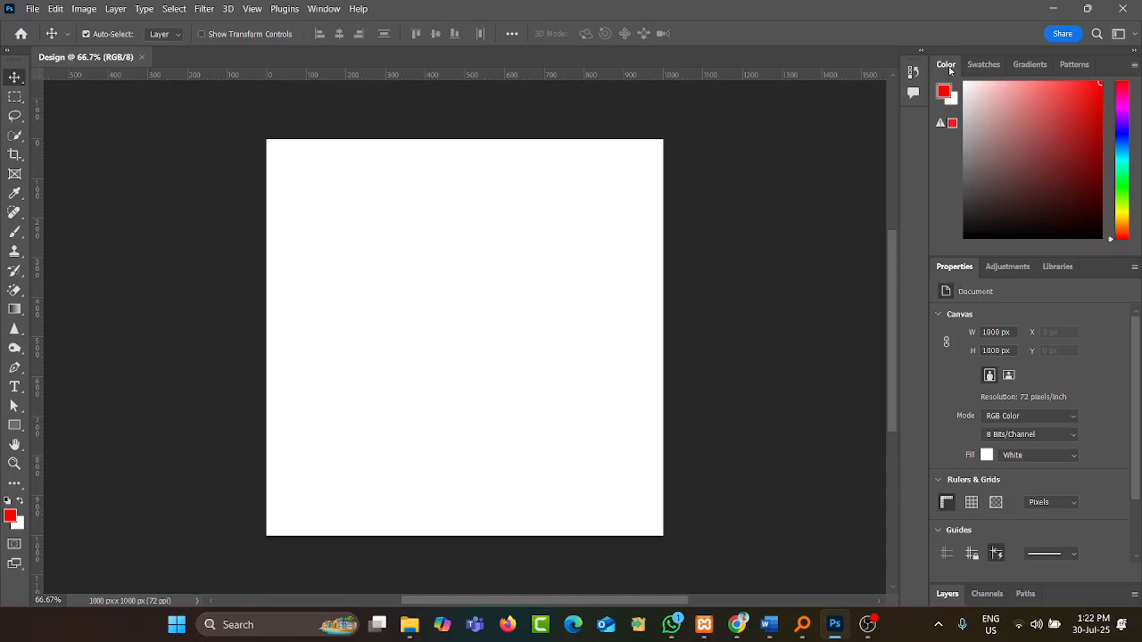
- Undock and close the Color panel, and float the Swatches, Gradients, Patterns, Properties and Adjustments panels over the canvas
{"action": "left_click_drag", "start_coordinate": [946, 68], "coordinate": [744, 172]}
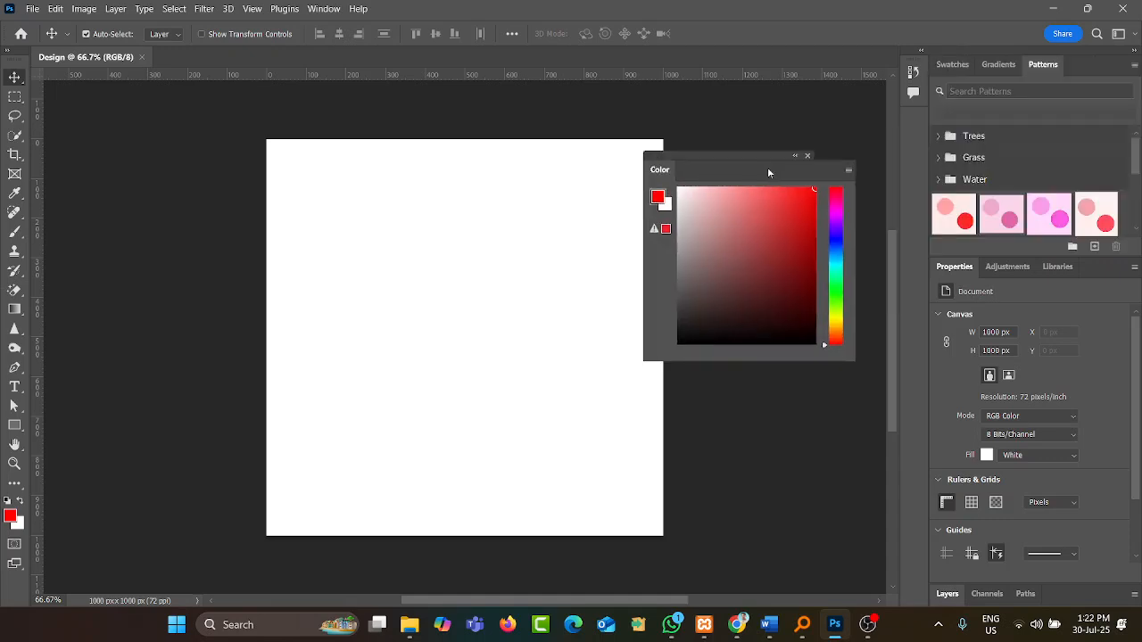
{"action": "left_click", "coordinate": [810, 156]}
{"action": "left_click_drag", "start_coordinate": [956, 67], "coordinate": [515, 211]}
{"action": "left_click_drag", "start_coordinate": [998, 64], "coordinate": [98, 148]}
{"action": "left_click_drag", "start_coordinate": [951, 64], "coordinate": [575, 199]}
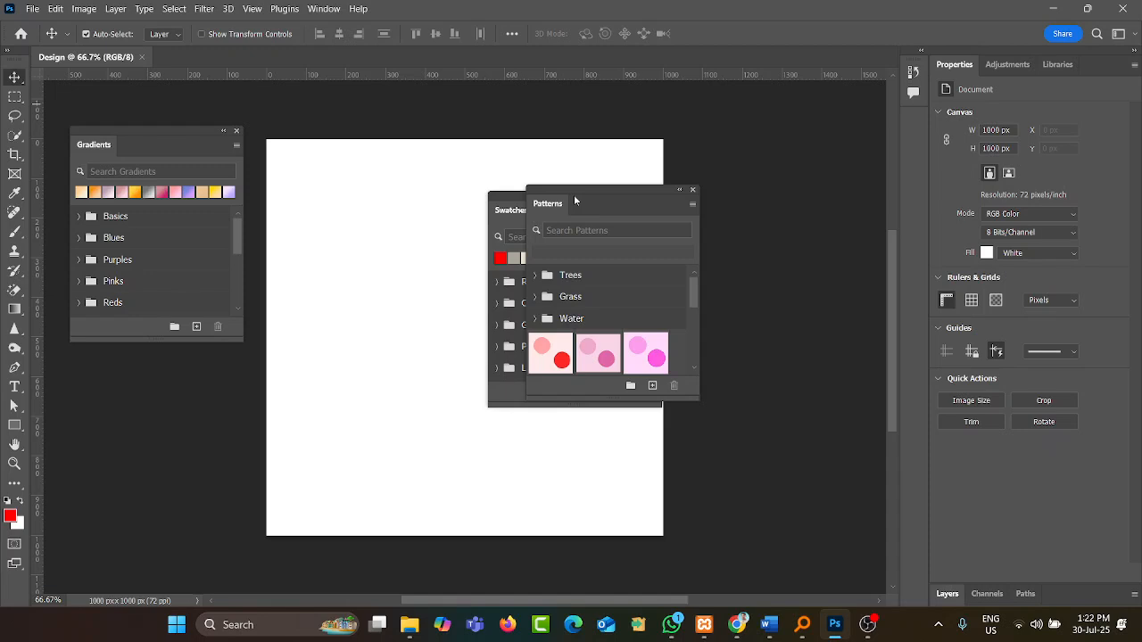
{"action": "left_click_drag", "start_coordinate": [953, 65], "coordinate": [628, 102]}
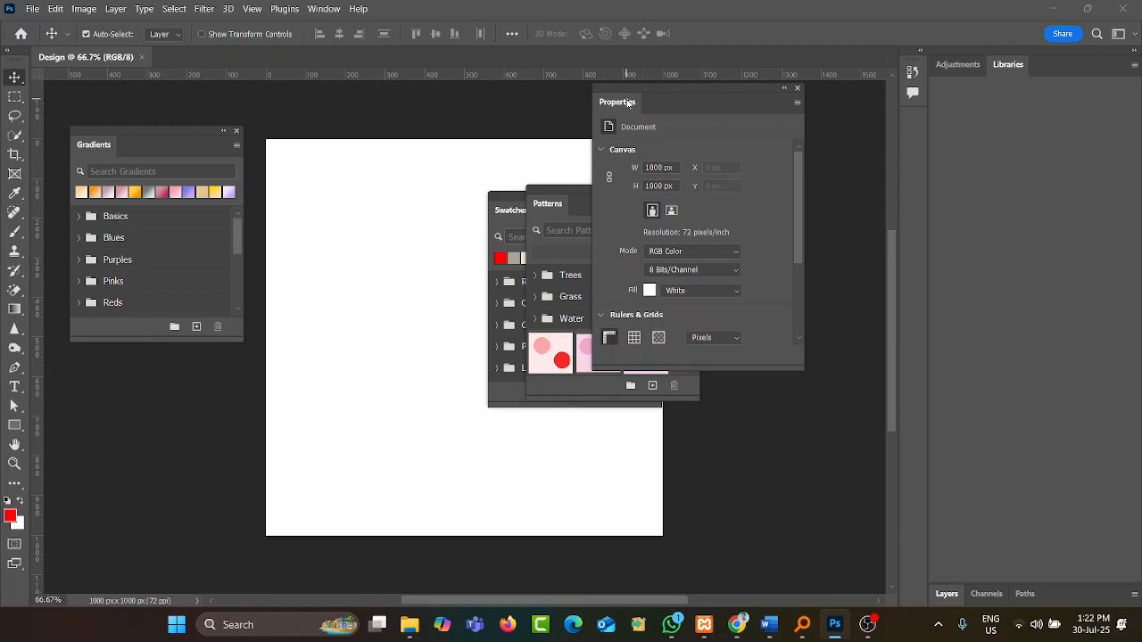
{"action": "left_click_drag", "start_coordinate": [961, 66], "coordinate": [482, 116]}
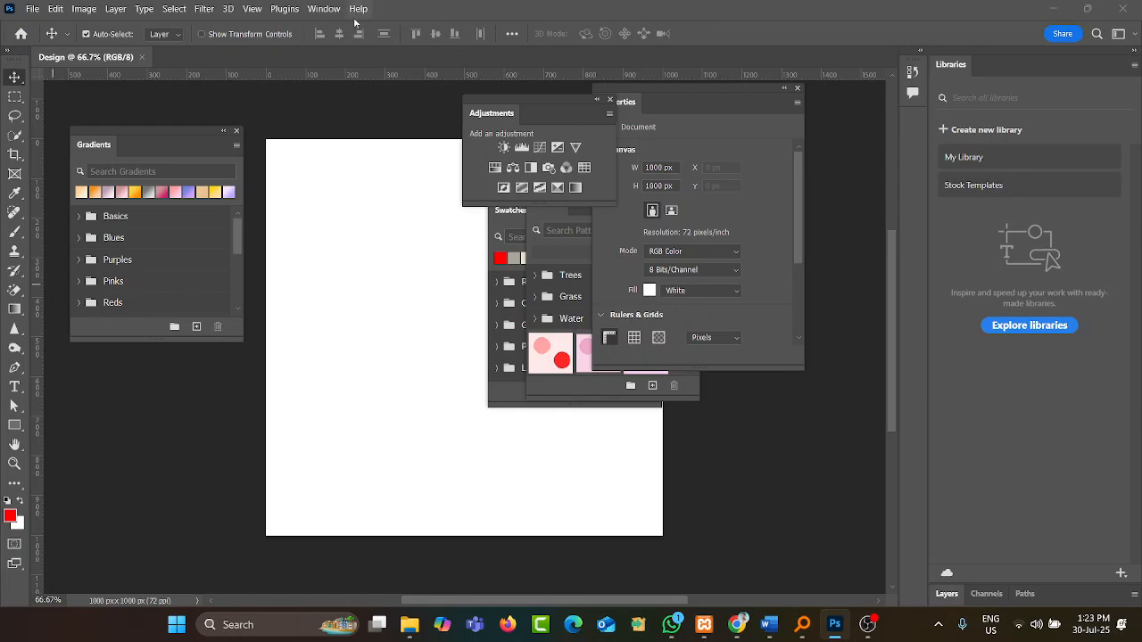
- Reset the Essentials workspace to restore its default panel layout
{"action": "left_click", "coordinate": [325, 9]}
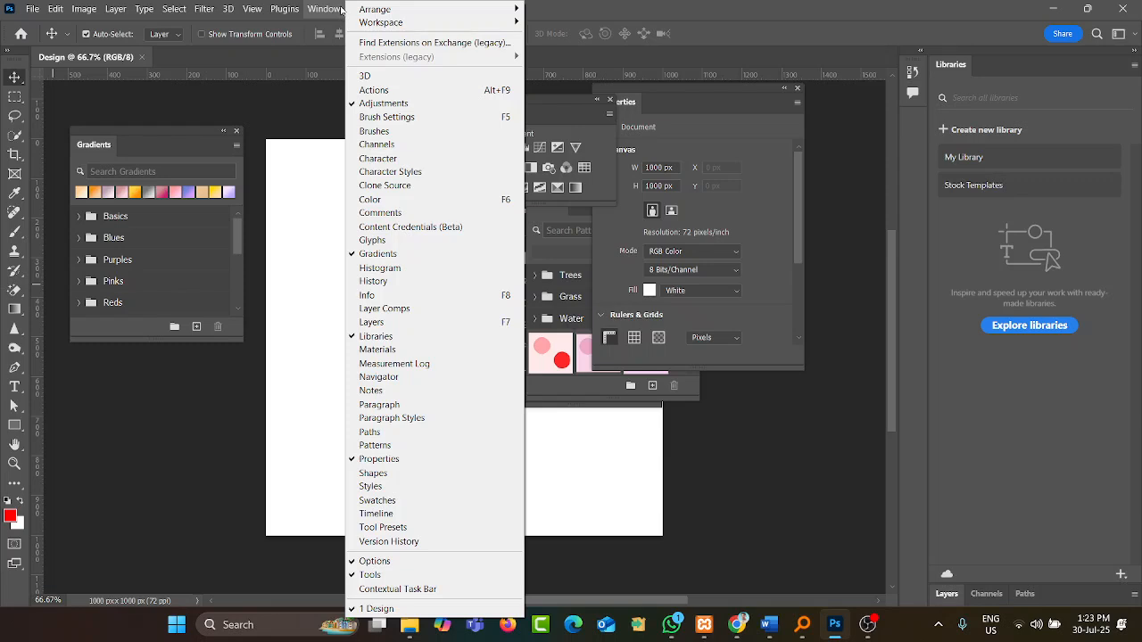
{"action": "mouse_move", "coordinate": [399, 28]}
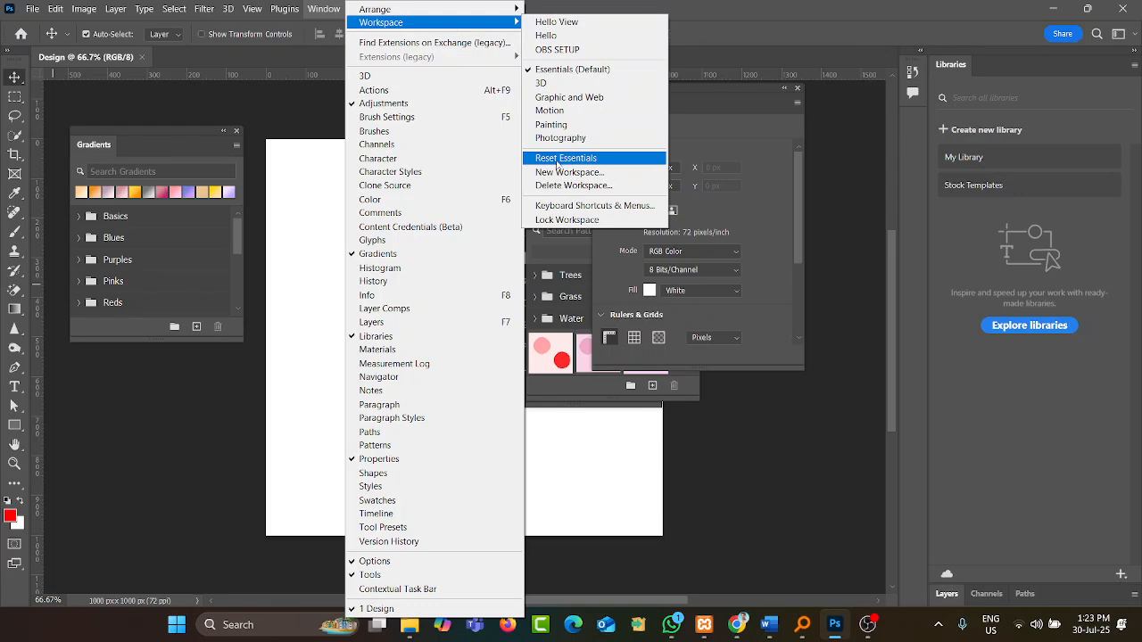
{"action": "left_click", "coordinate": [556, 161]}
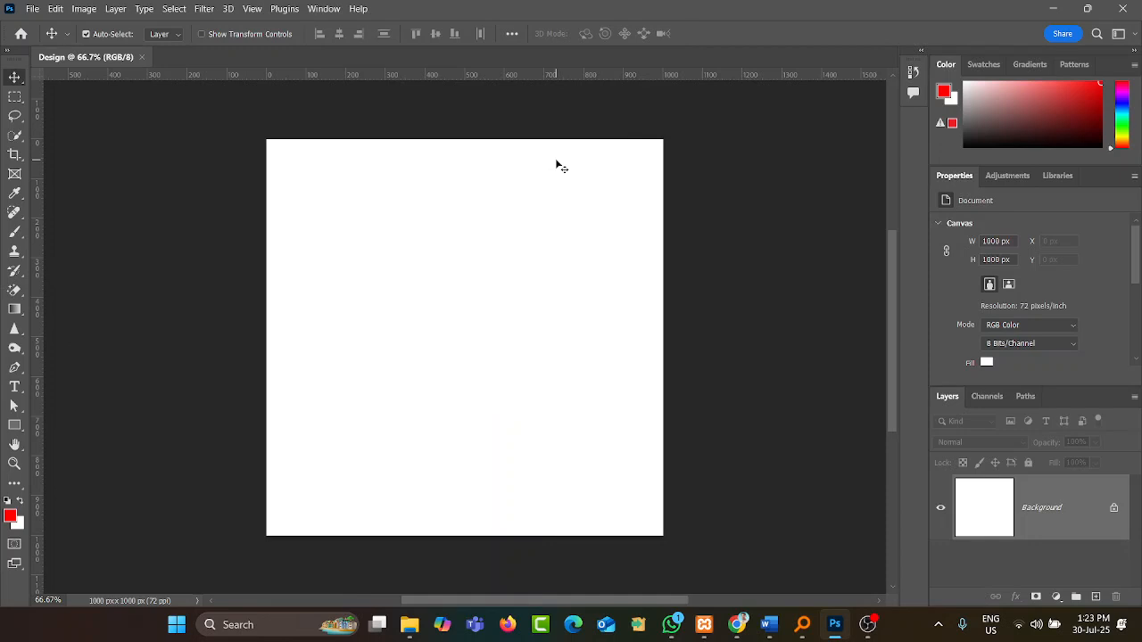
- Switch the tools to a two-column layout and close the Color, Patterns, Swatches and Gradients panels
{"action": "left_click", "coordinate": [8, 54]}
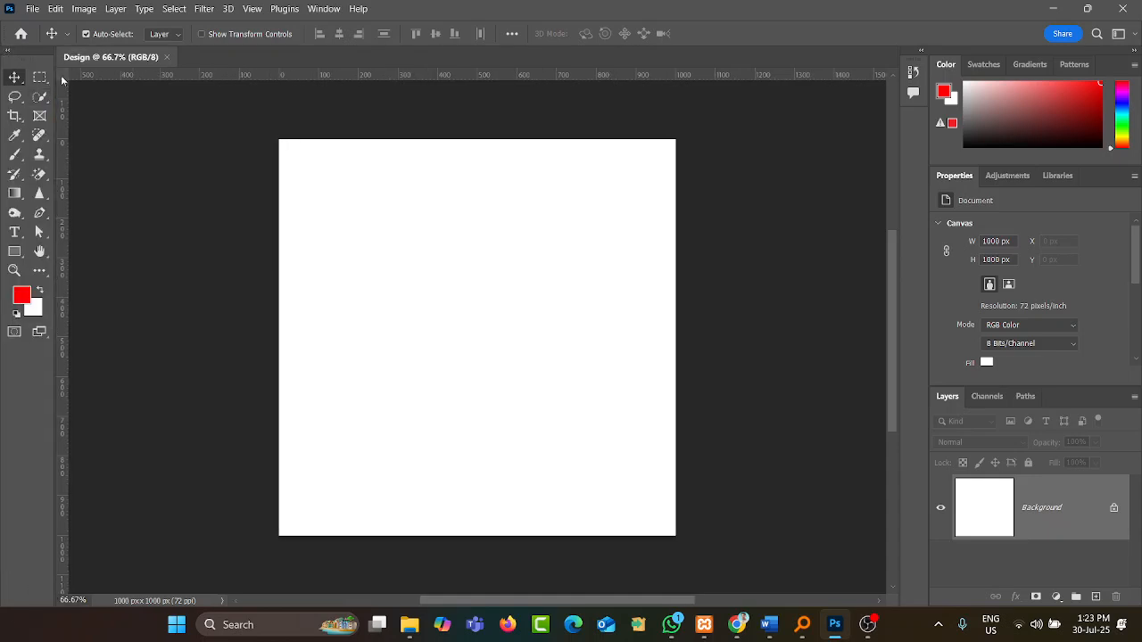
{"action": "left_click_drag", "start_coordinate": [945, 64], "coordinate": [685, 97]}
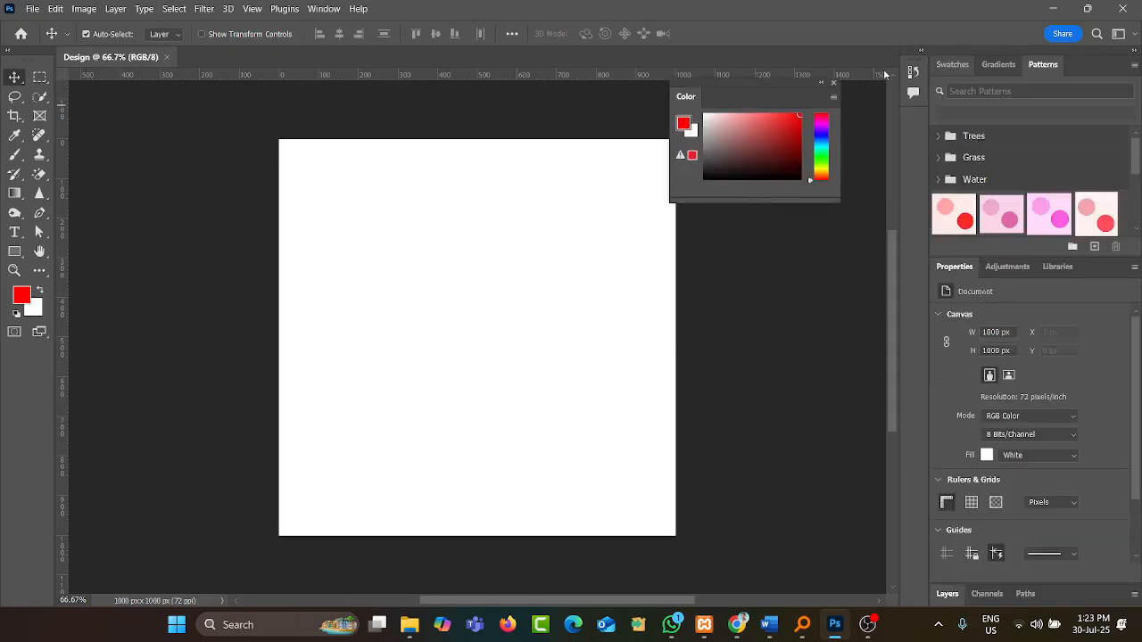
{"action": "left_click", "coordinate": [833, 83]}
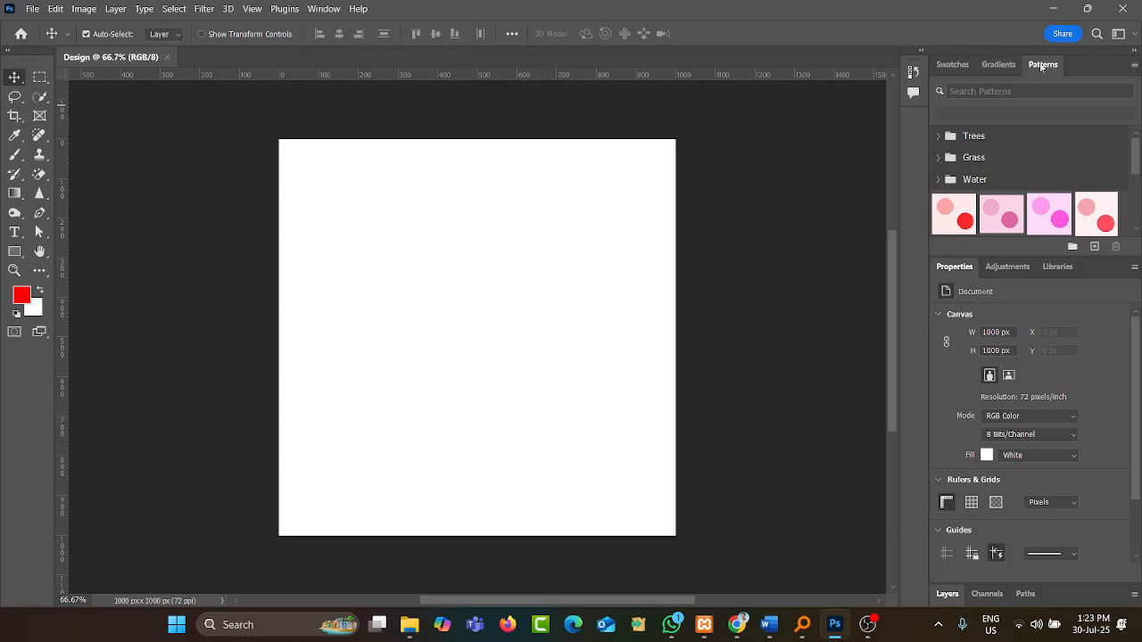
{"action": "left_click_drag", "start_coordinate": [1043, 64], "coordinate": [745, 125]}
{"action": "left_click", "coordinate": [888, 113]}
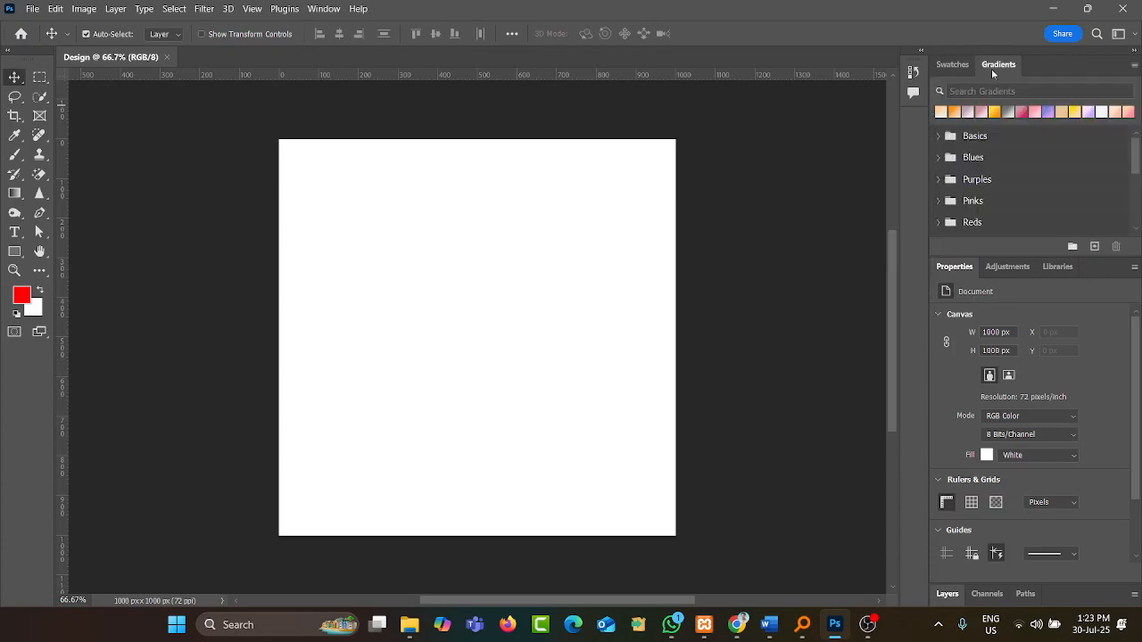
{"action": "left_click_drag", "start_coordinate": [952, 65], "coordinate": [687, 119]}
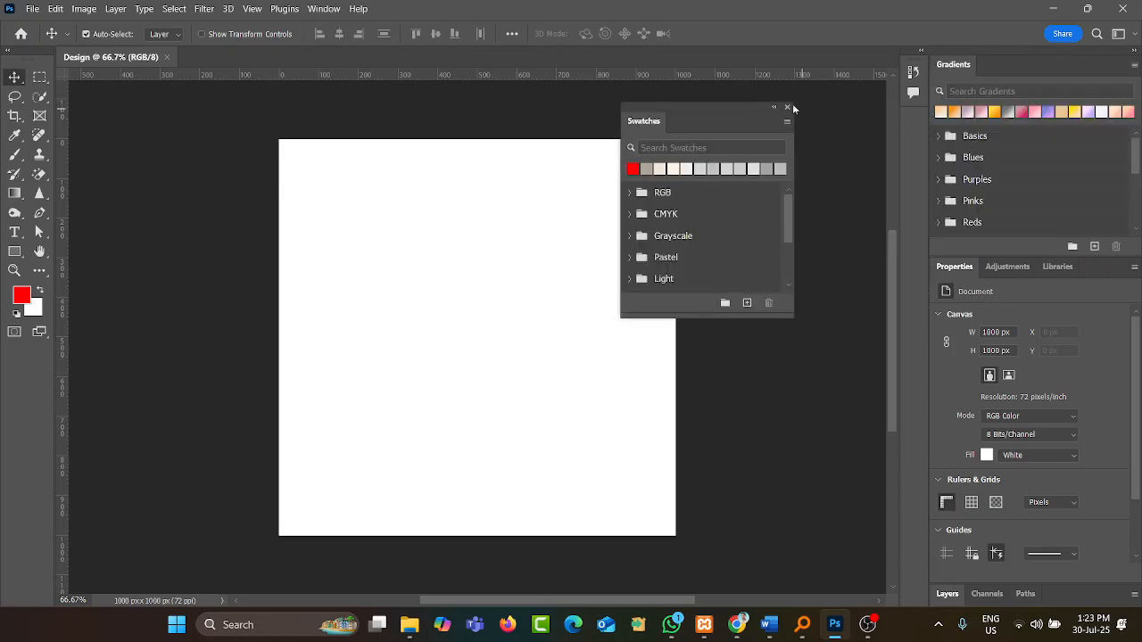
{"action": "left_click", "coordinate": [788, 107]}
{"action": "left_click_drag", "start_coordinate": [952, 64], "coordinate": [675, 143]}
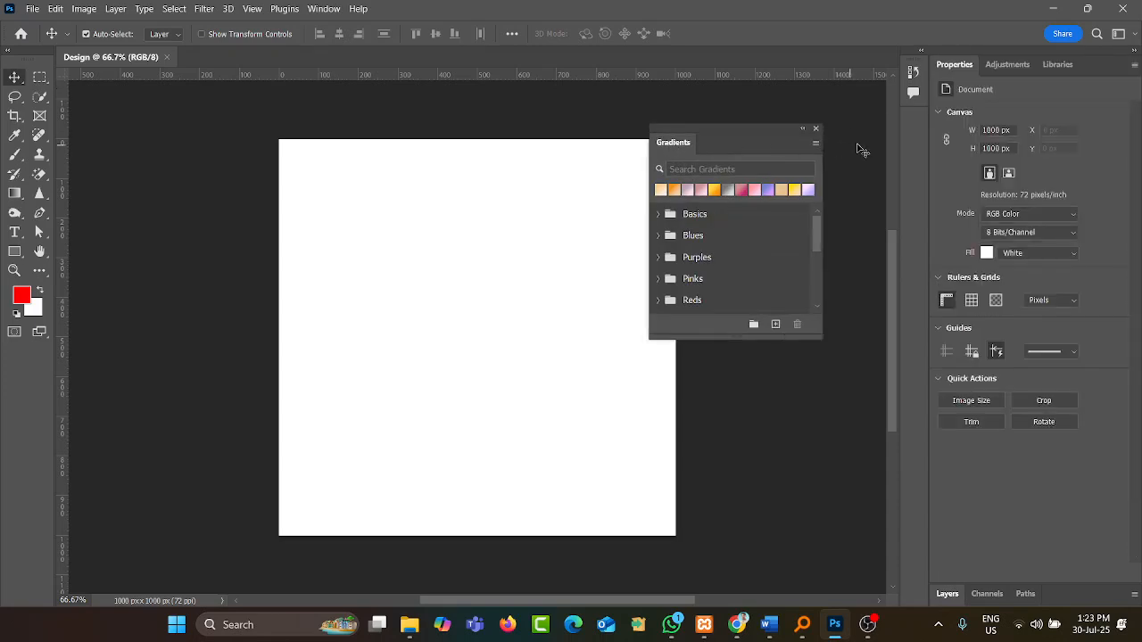
{"action": "left_click", "coordinate": [815, 131]}
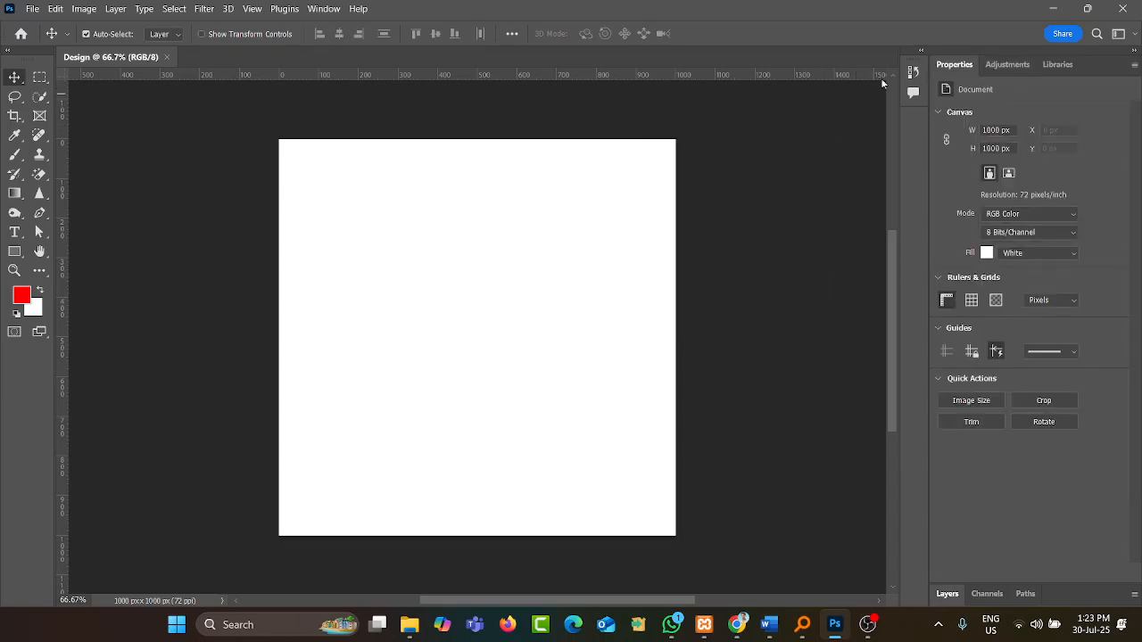
- Close the docked Properties panel, leaving the Adjustments and Libraries panels in its group
{"action": "left_click", "coordinate": [1135, 49]}
{"action": "left_click", "coordinate": [1135, 50]}
{"action": "right_click", "coordinate": [1134, 52]}
{"action": "left_click", "coordinate": [764, 138]}
{"action": "left_click", "coordinate": [1135, 65]}
{"action": "left_click", "coordinate": [1069, 73]}
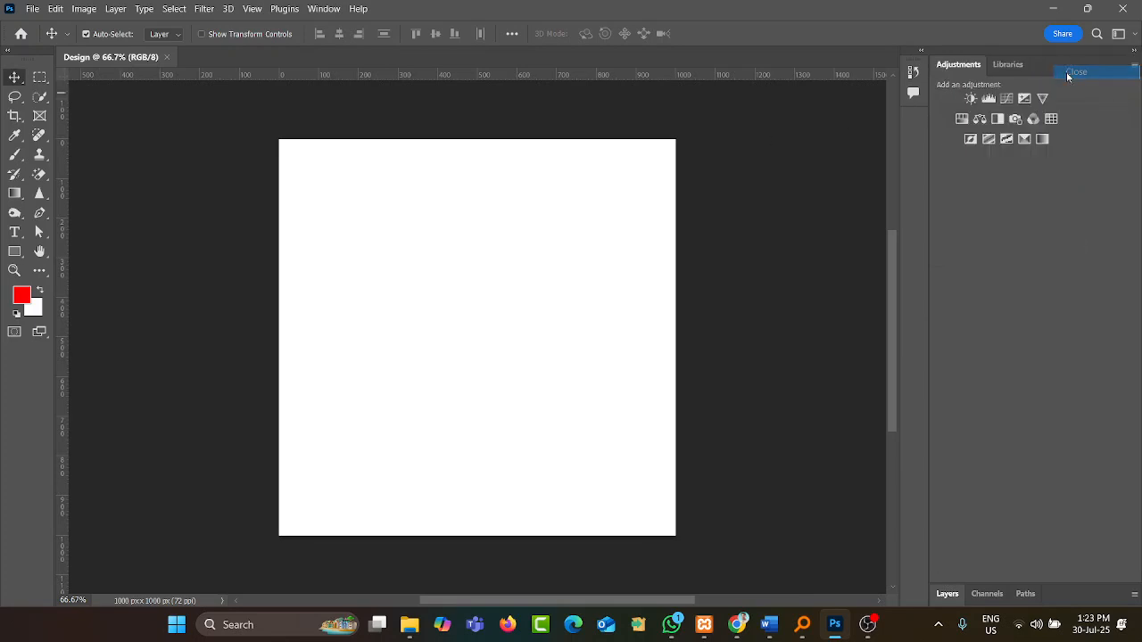
- Close the Adjustments and Libraries panels so that only the Layers, Channels and Paths group fills the main dock
{"action": "left_click", "coordinate": [1133, 65]}
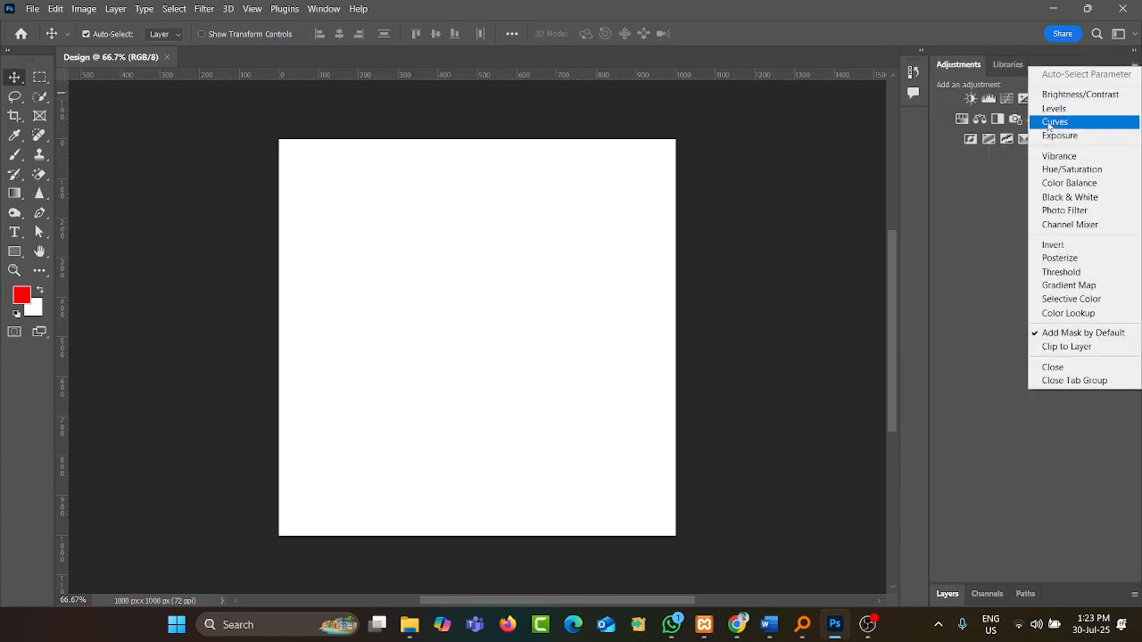
{"action": "left_click", "coordinate": [1056, 59]}
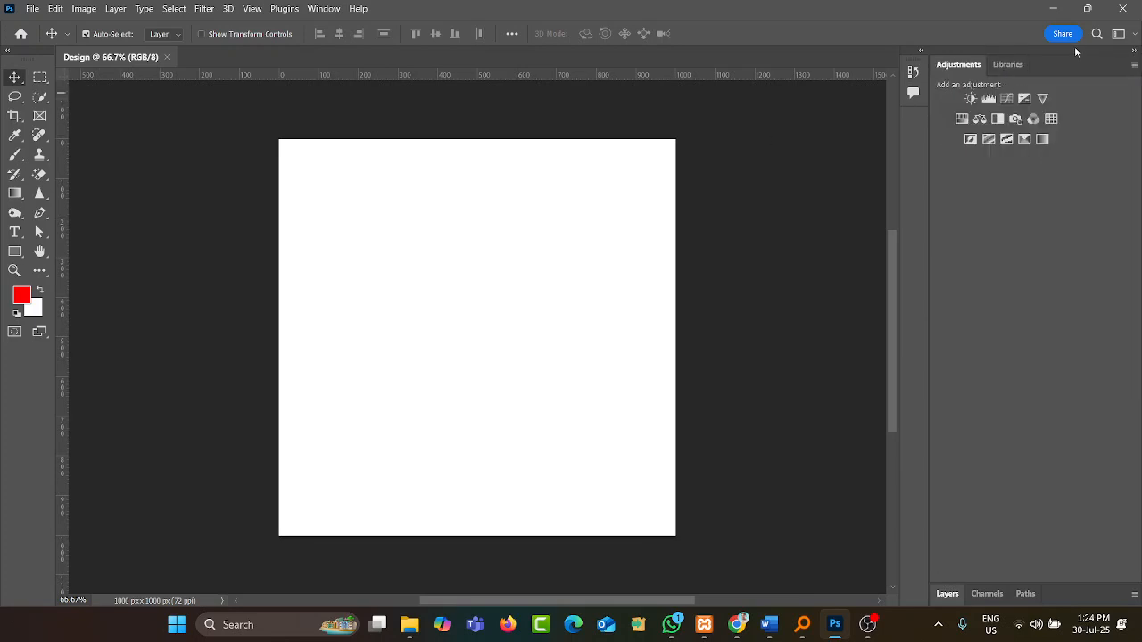
{"action": "left_click", "coordinate": [1135, 64]}
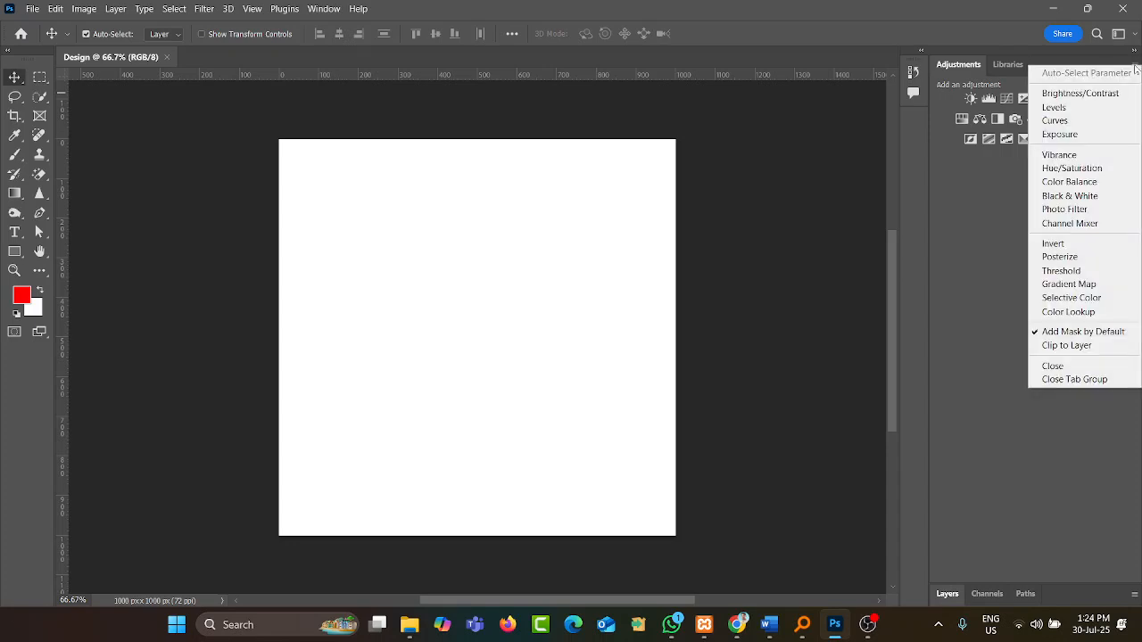
{"action": "left_click", "coordinate": [1071, 366]}
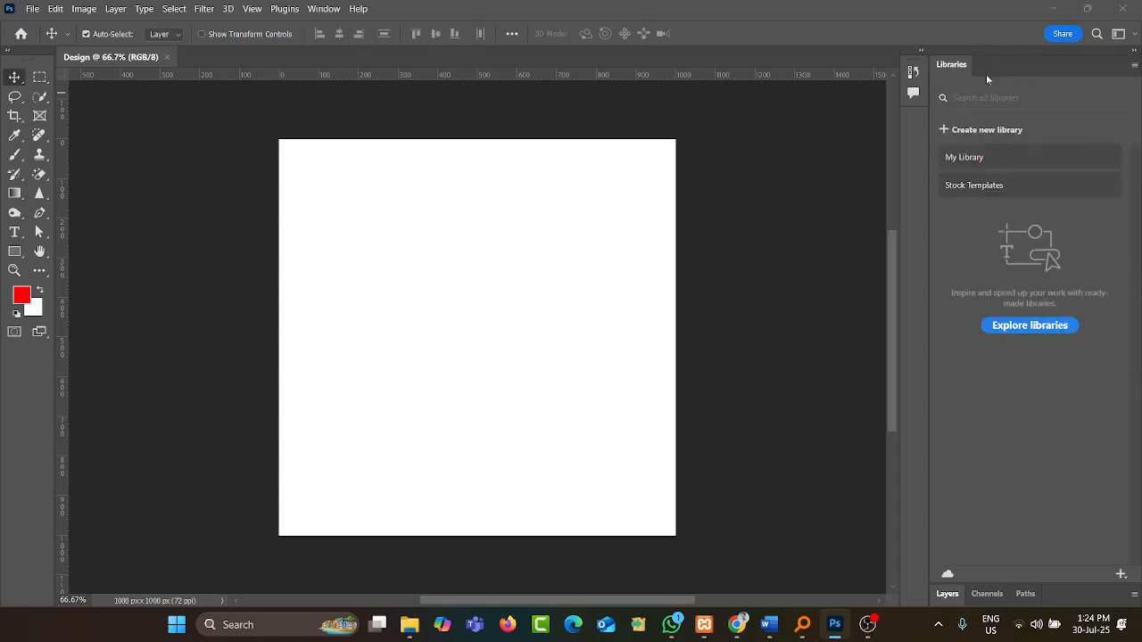
{"action": "left_click", "coordinate": [1135, 64]}
{"action": "left_click", "coordinate": [1019, 201]}
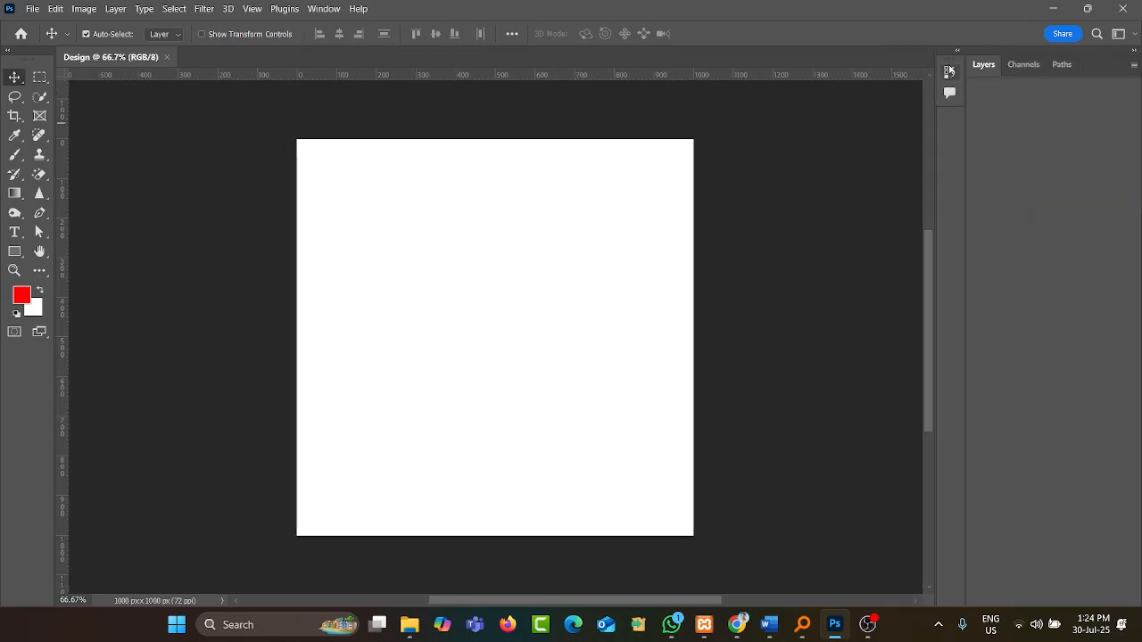
- Expand and collapse the History and Comments dock, and view the Channels and Paths panels before returning to Layers
{"action": "right_click", "coordinate": [958, 55]}
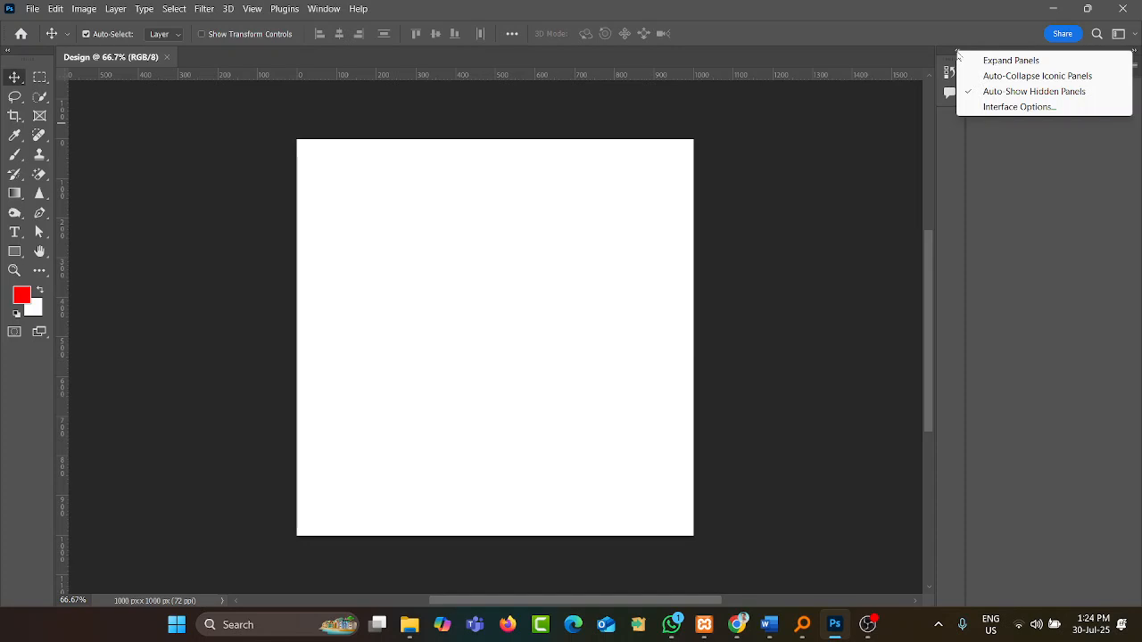
{"action": "left_click", "coordinate": [957, 54]}
{"action": "left_click", "coordinate": [955, 51]}
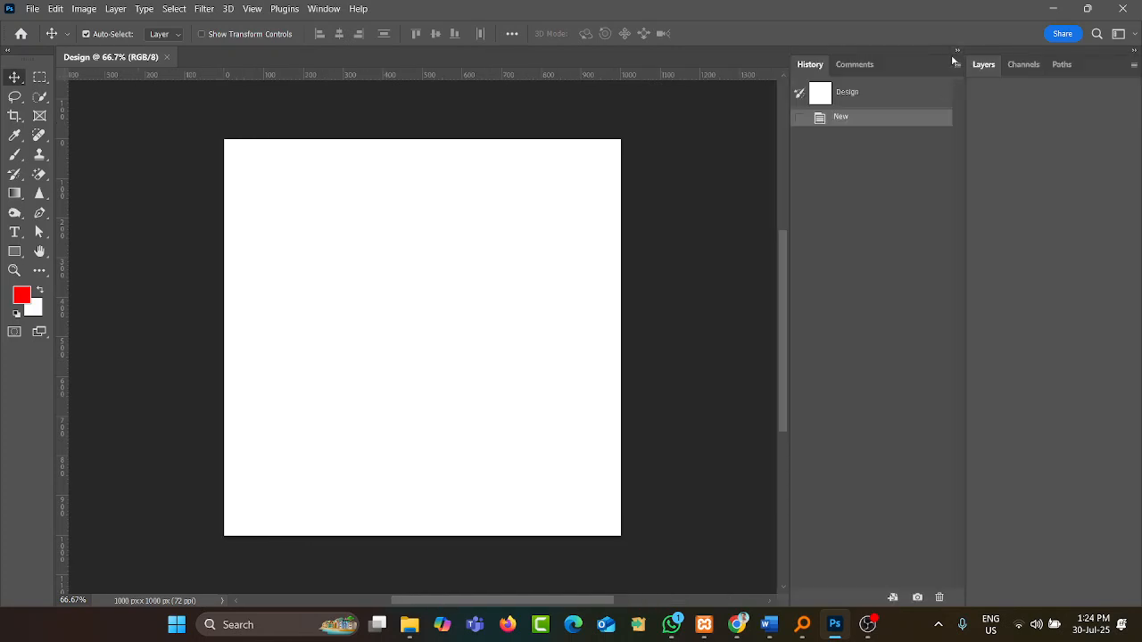
{"action": "left_click", "coordinate": [958, 50]}
{"action": "left_click", "coordinate": [1022, 64]}
{"action": "left_click", "coordinate": [1062, 64]}
{"action": "left_click", "coordinate": [984, 66]}
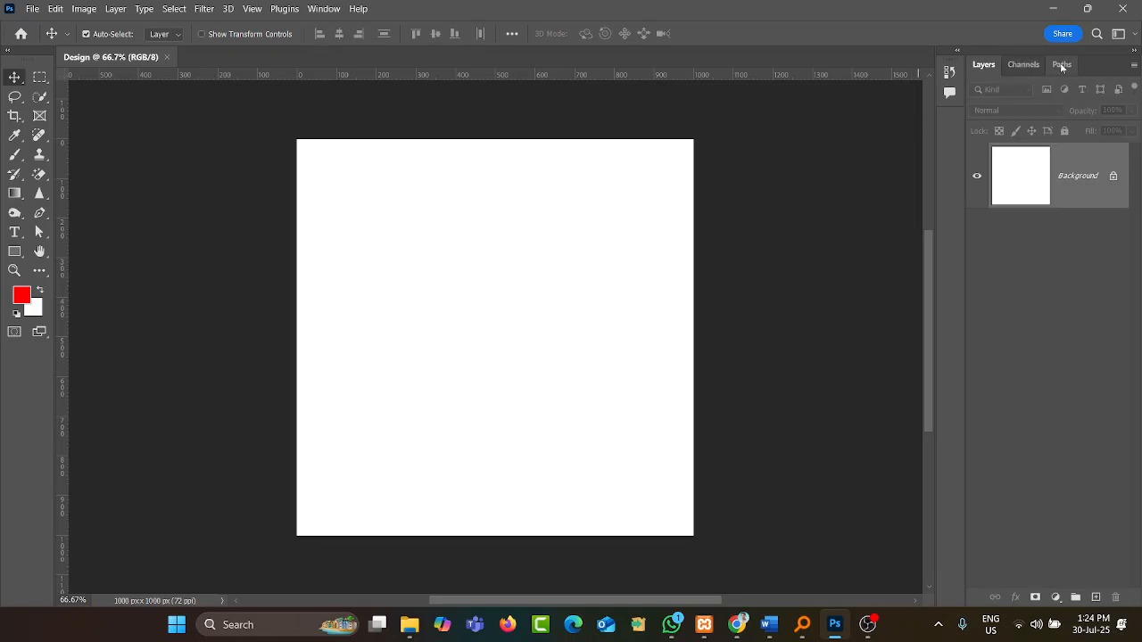
- Save the current panel layout as a new workspace named Simple
{"action": "left_click", "coordinate": [332, 9]}
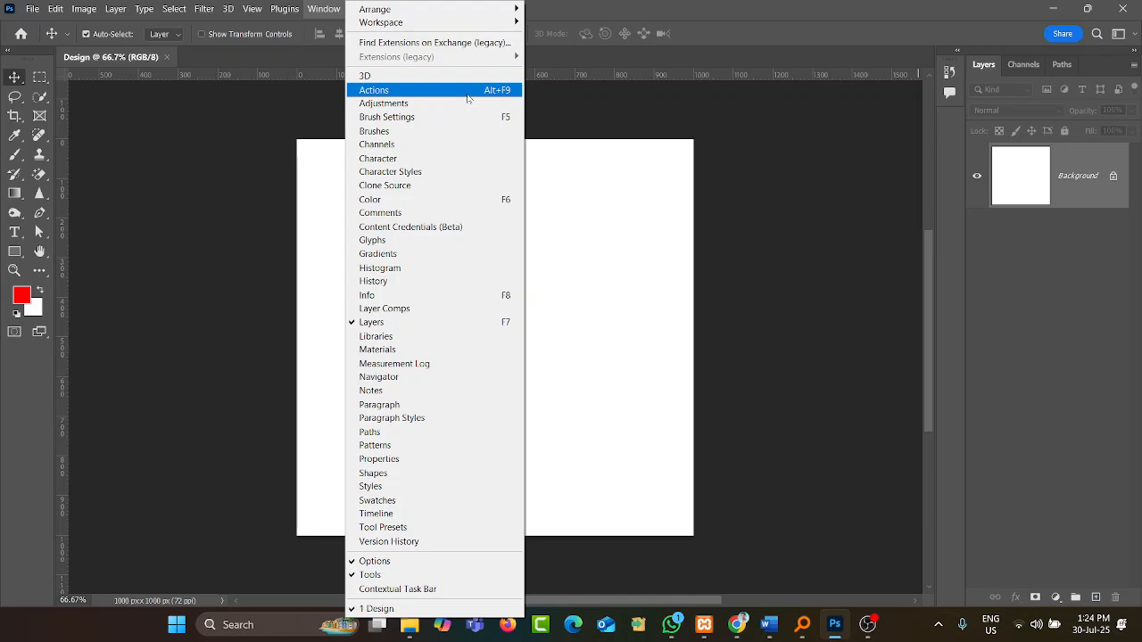
{"action": "mouse_move", "coordinate": [432, 21]}
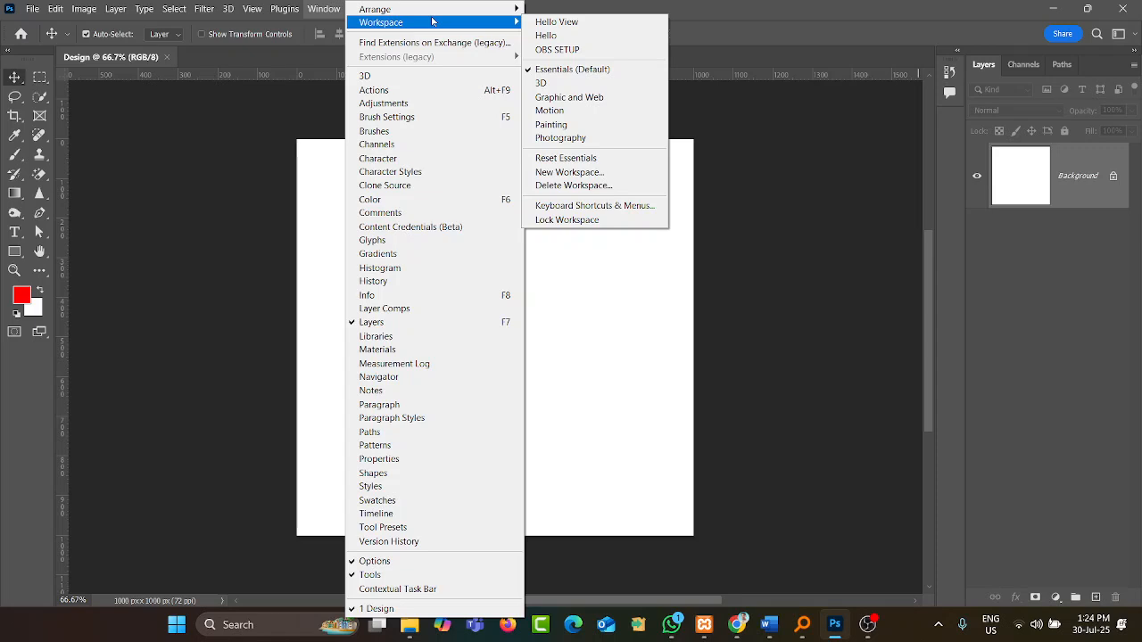
{"action": "left_click", "coordinate": [564, 173]}
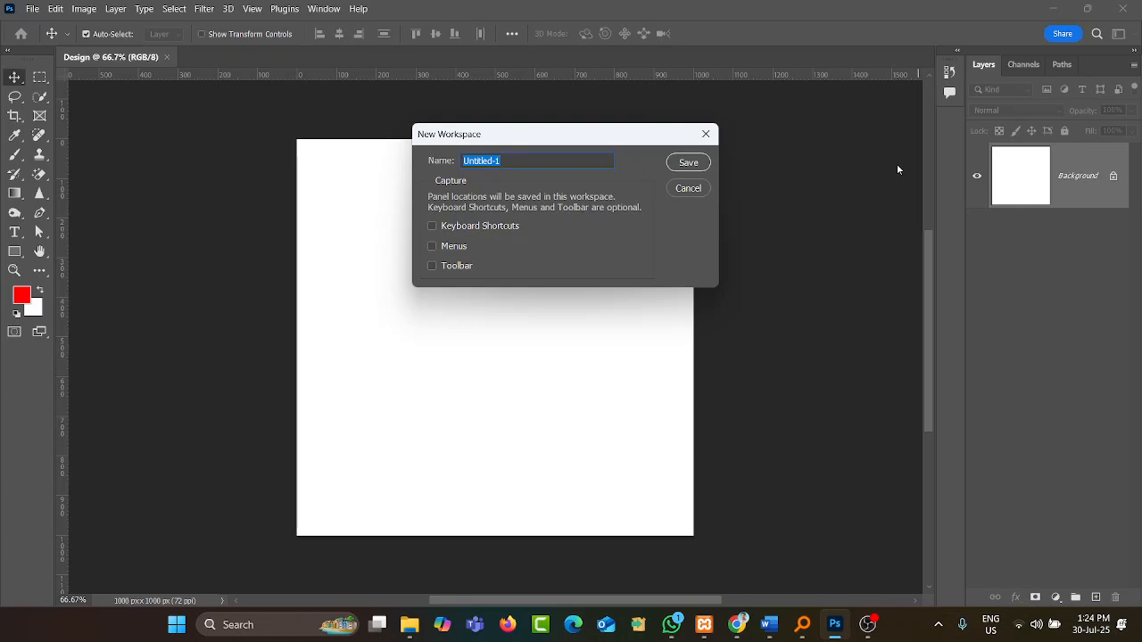
{"action": "type", "text": "Simple"}
{"action": "left_click", "coordinate": [686, 164]}
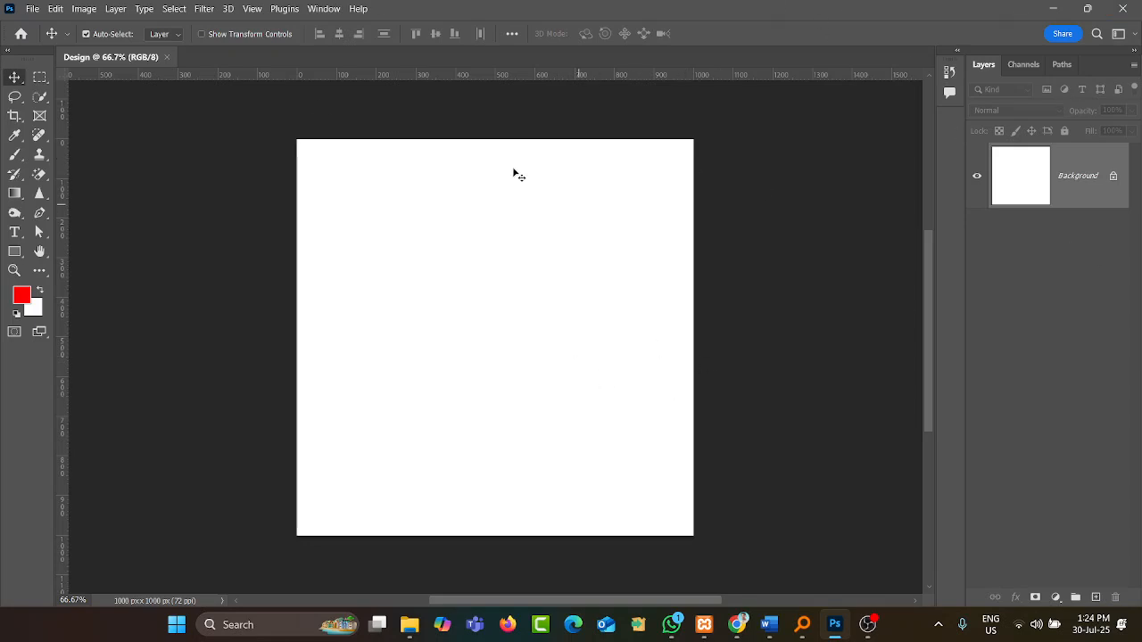
- Switch to the Essentials (Default) workspace and reset it to restore its original panels
{"action": "left_click", "coordinate": [322, 9]}
{"action": "left_click", "coordinate": [838, 159]}
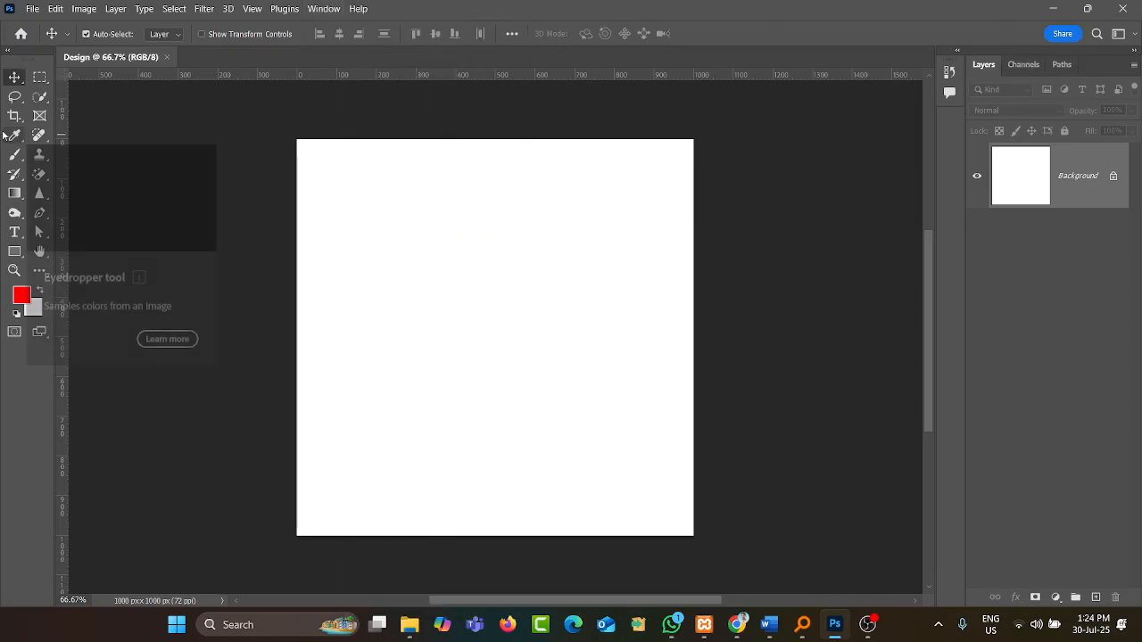
{"action": "left_click", "coordinate": [326, 9]}
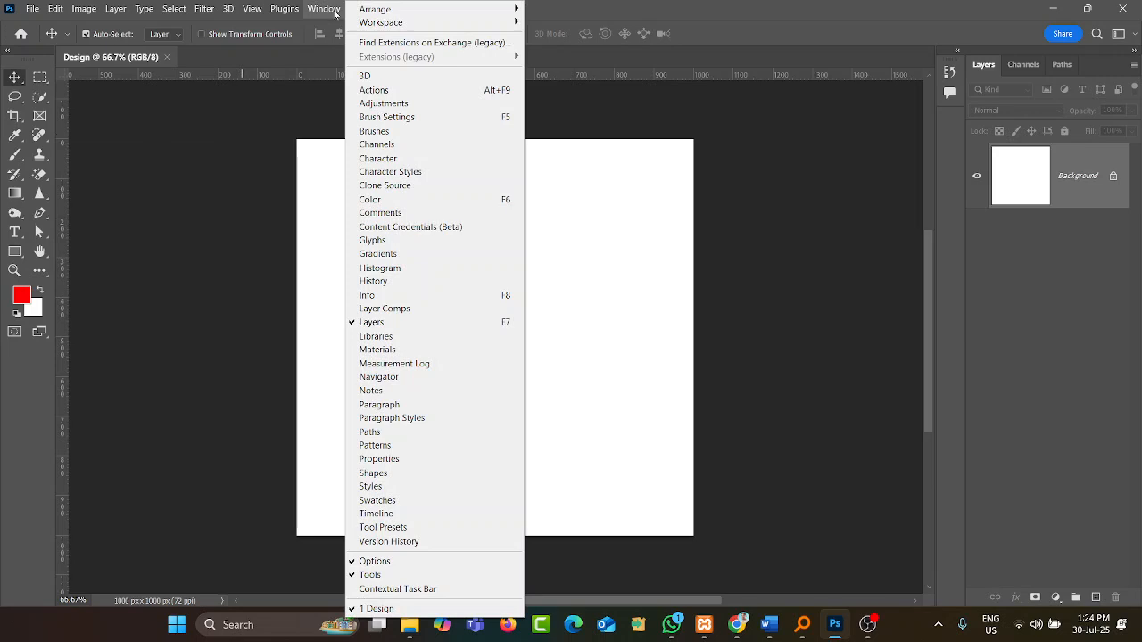
{"action": "mouse_move", "coordinate": [398, 25]}
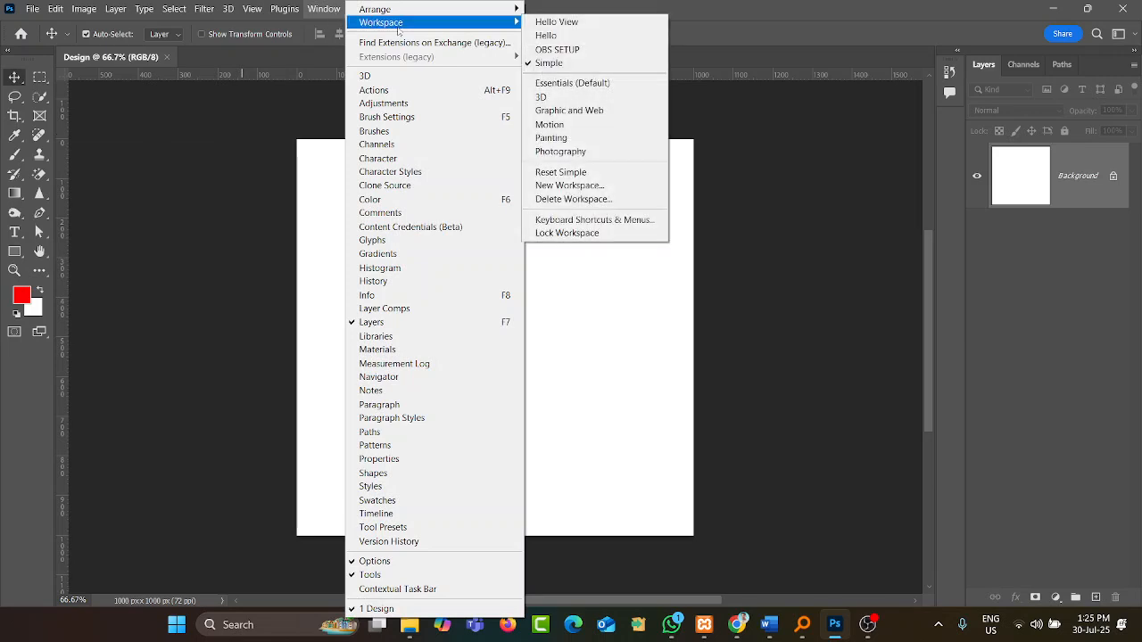
{"action": "left_click", "coordinate": [554, 85]}
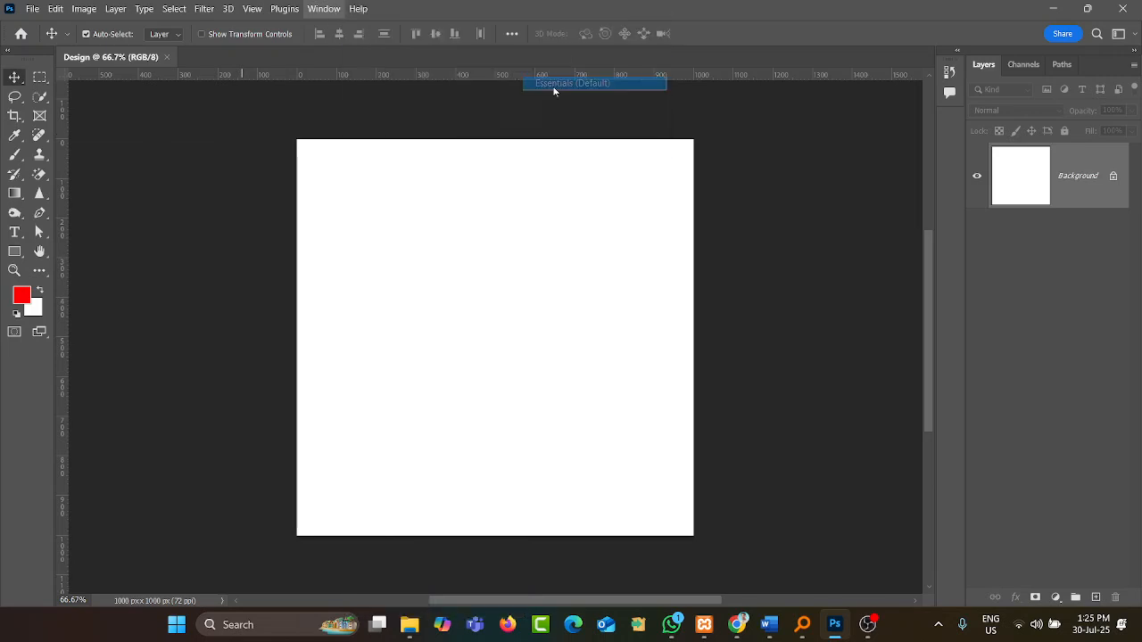
{"action": "left_click", "coordinate": [330, 8]}
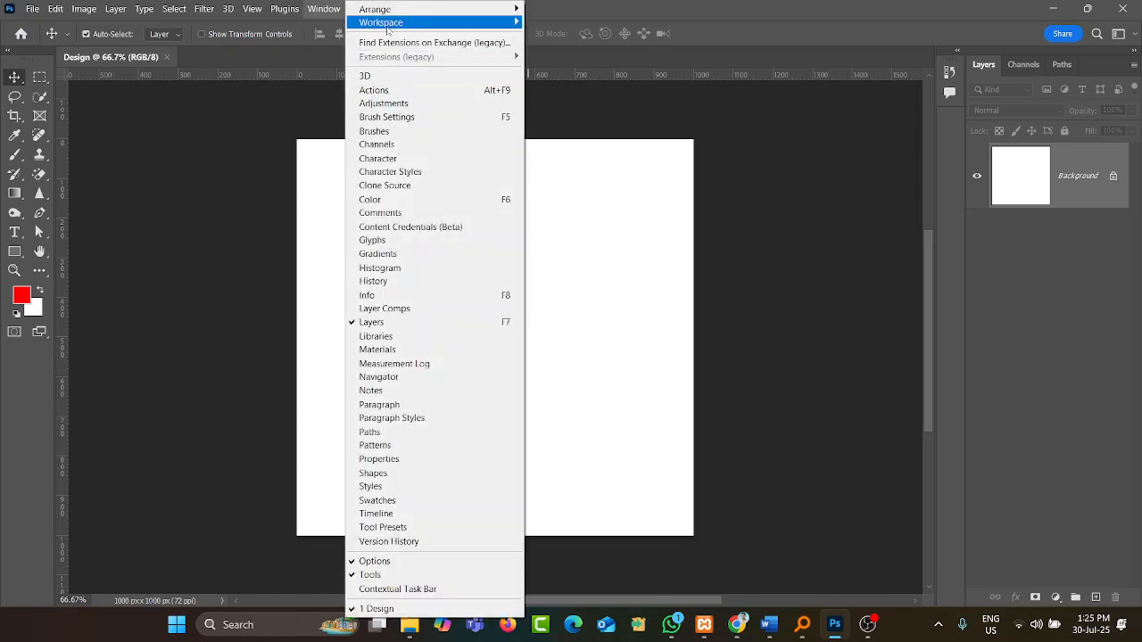
{"action": "mouse_move", "coordinate": [387, 27]}
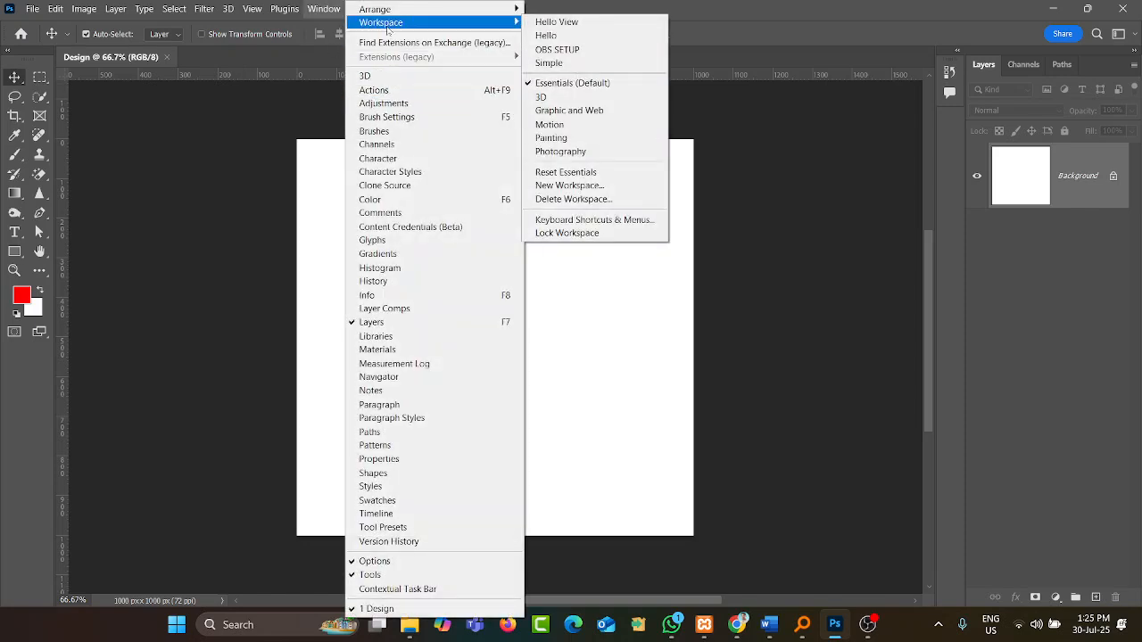
{"action": "left_click", "coordinate": [541, 174]}
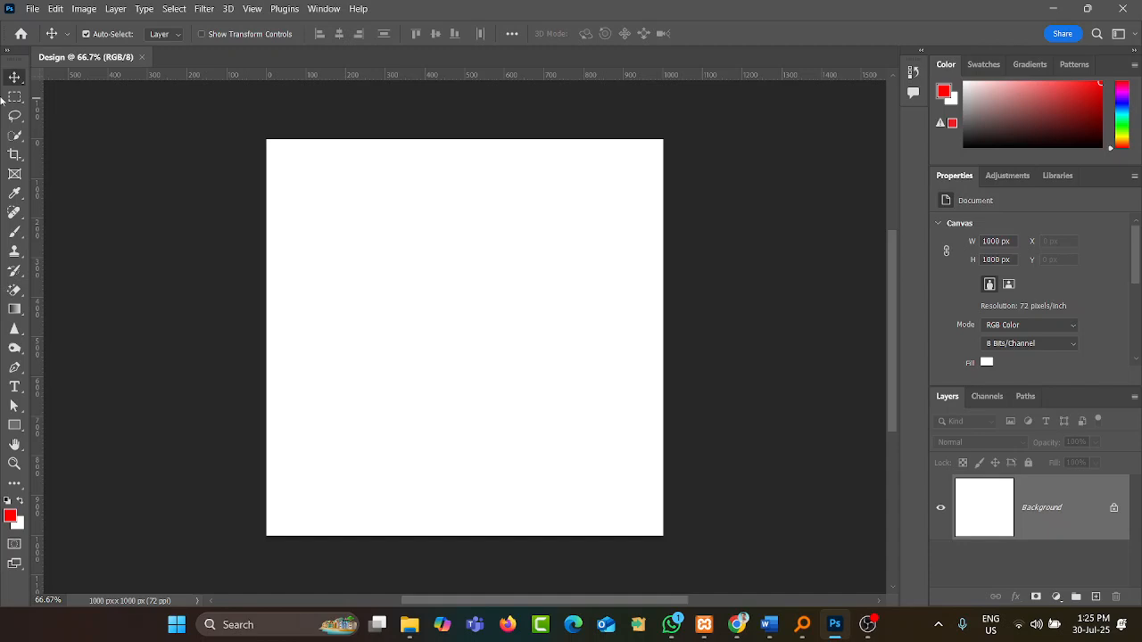
- Switch to the saved Simple workspace and reset it to its stored layout
{"action": "left_click", "coordinate": [324, 9]}
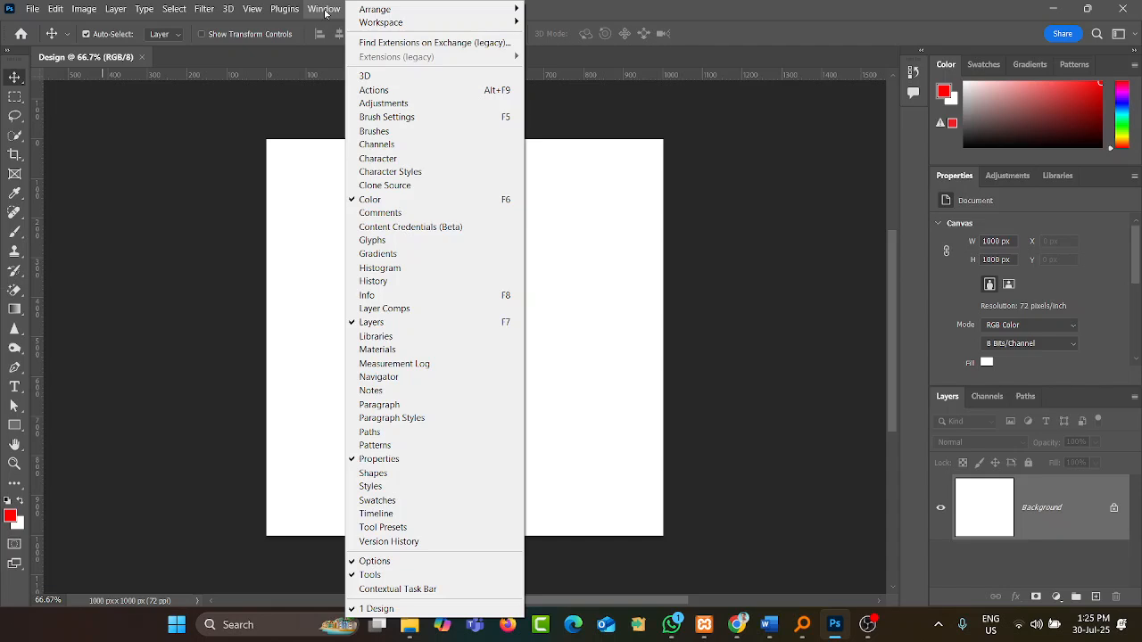
{"action": "mouse_move", "coordinate": [420, 24]}
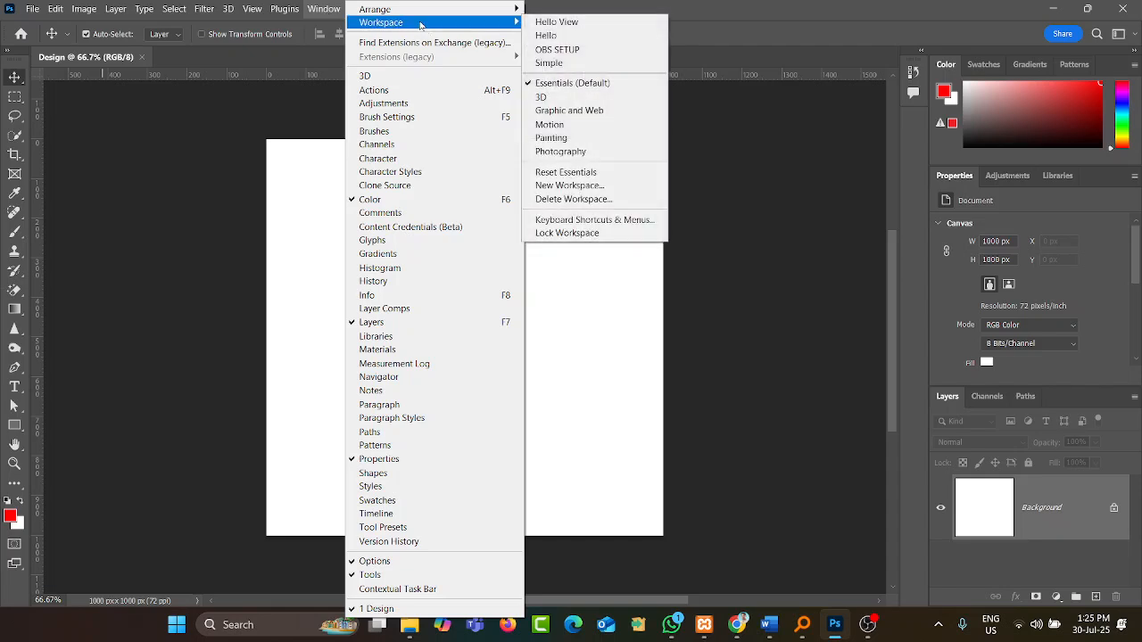
{"action": "left_click", "coordinate": [560, 61]}
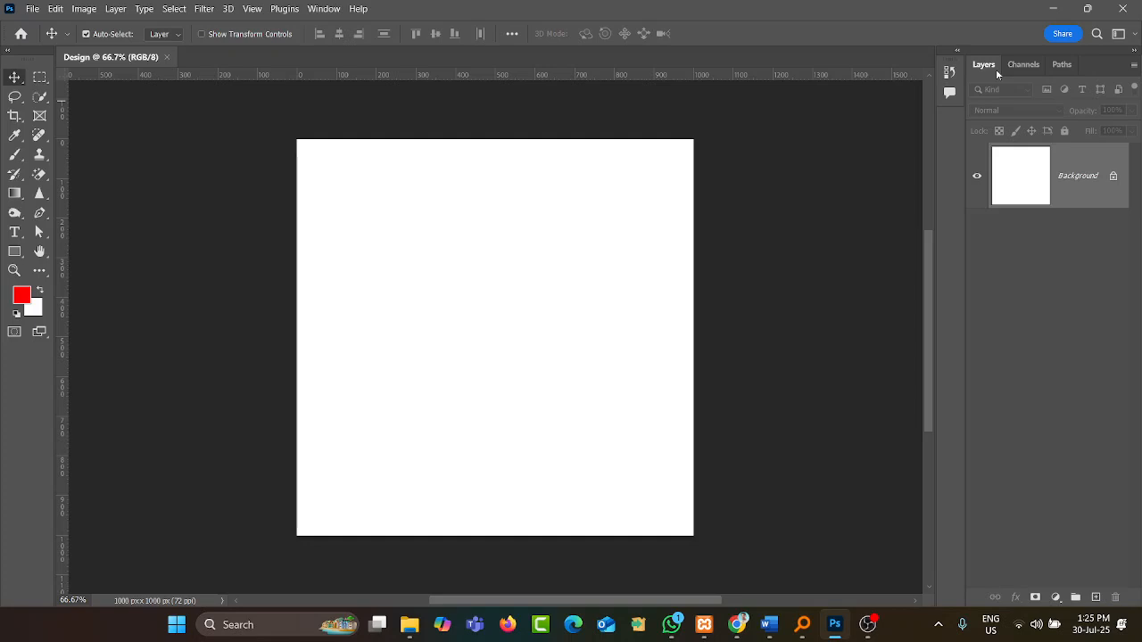
{"action": "left_click", "coordinate": [323, 9]}
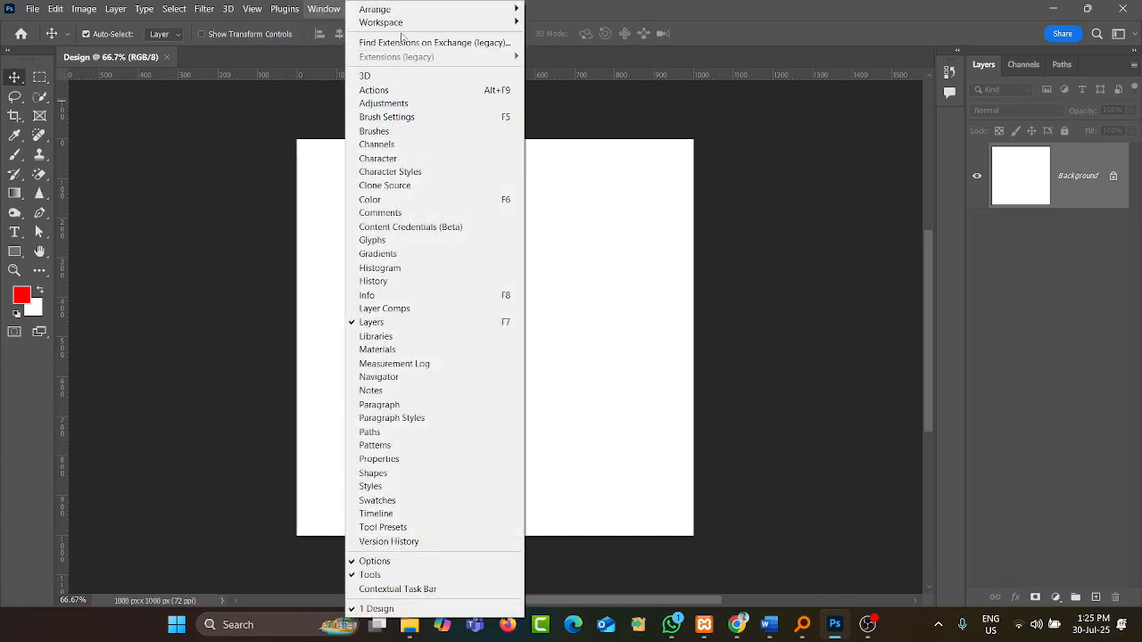
{"action": "mouse_move", "coordinate": [402, 24]}
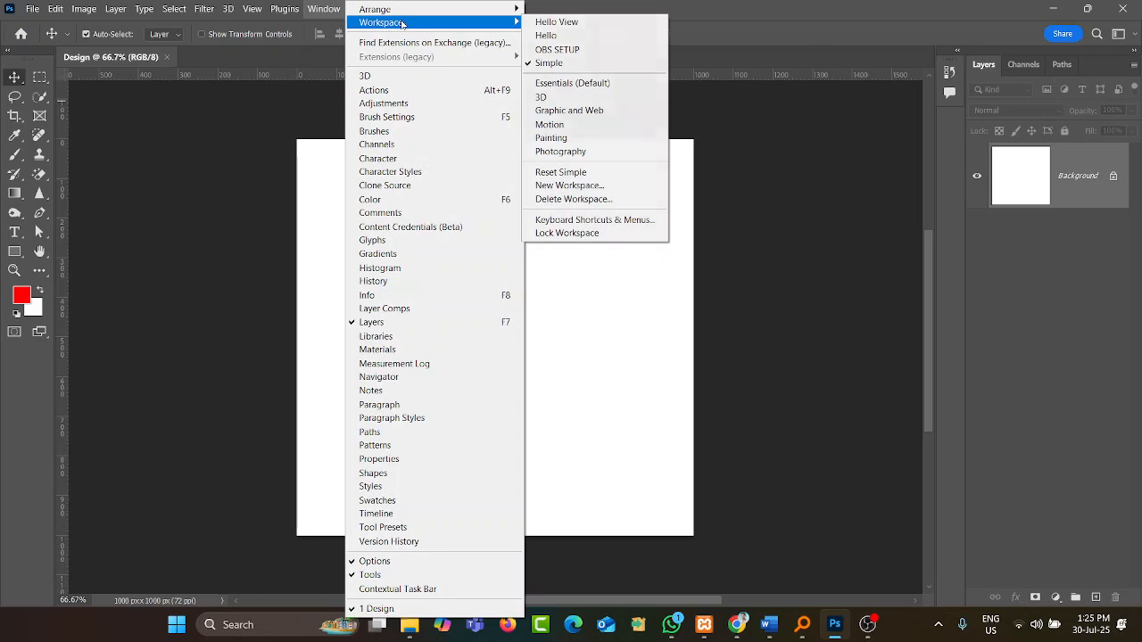
{"action": "left_click", "coordinate": [558, 173]}
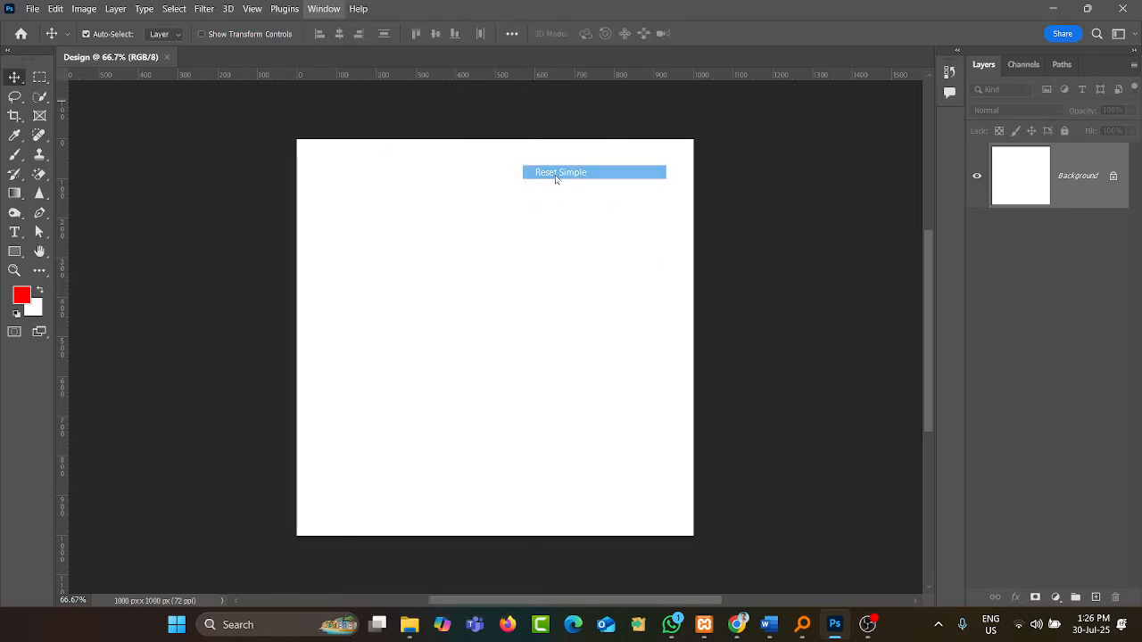
- Return to the Essentials (Default) workspace with the Layers panel in front and set the tools to a two-column layout
{"action": "left_click", "coordinate": [323, 8]}
{"action": "mouse_move", "coordinate": [392, 22]}
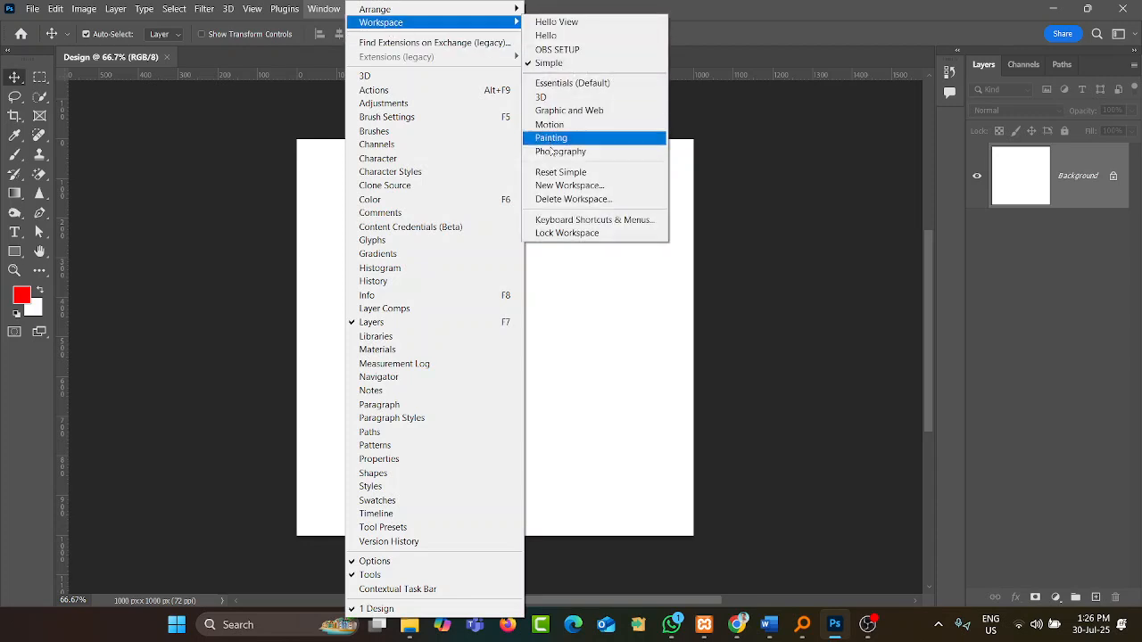
{"action": "left_click", "coordinate": [571, 86]}
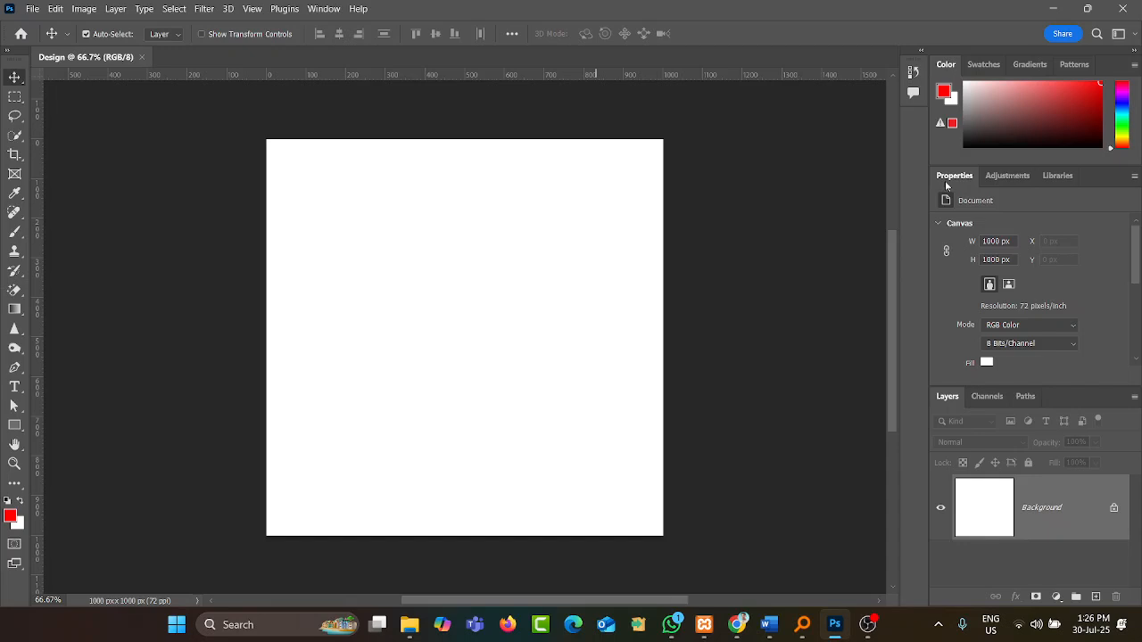
{"action": "left_click", "coordinate": [988, 397]}
{"action": "left_click", "coordinate": [945, 398]}
{"action": "left_click", "coordinate": [5, 54]}
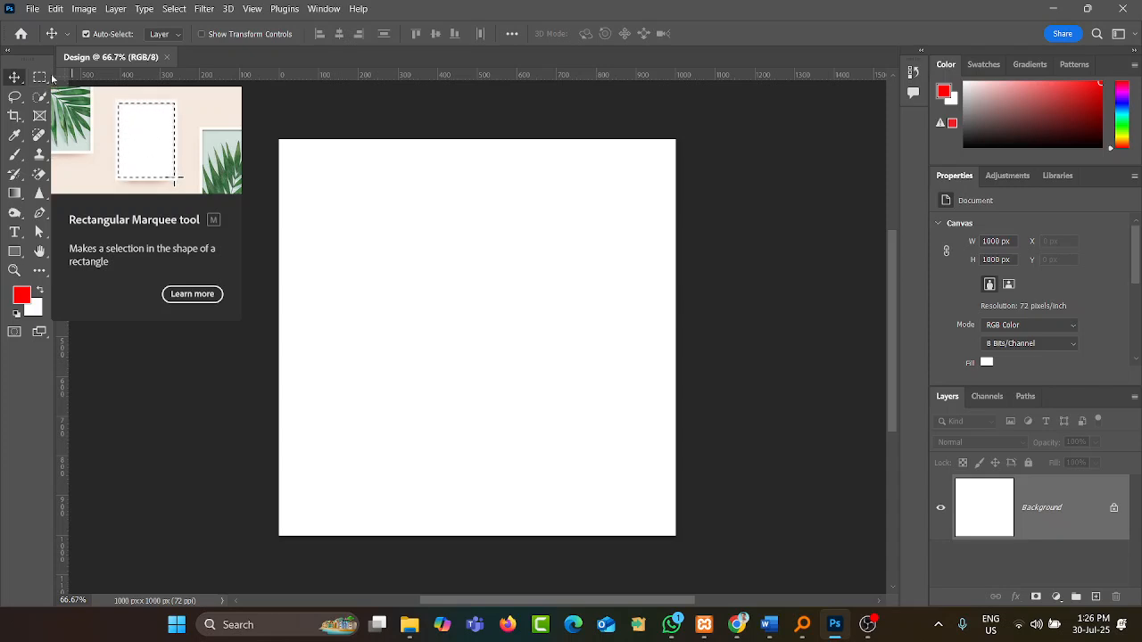
- Draw a rectangular marquee selection about 820 by 490 px across the middle of the canvas with the Rectangular Marquee Tool
{"action": "left_click", "coordinate": [44, 78]}
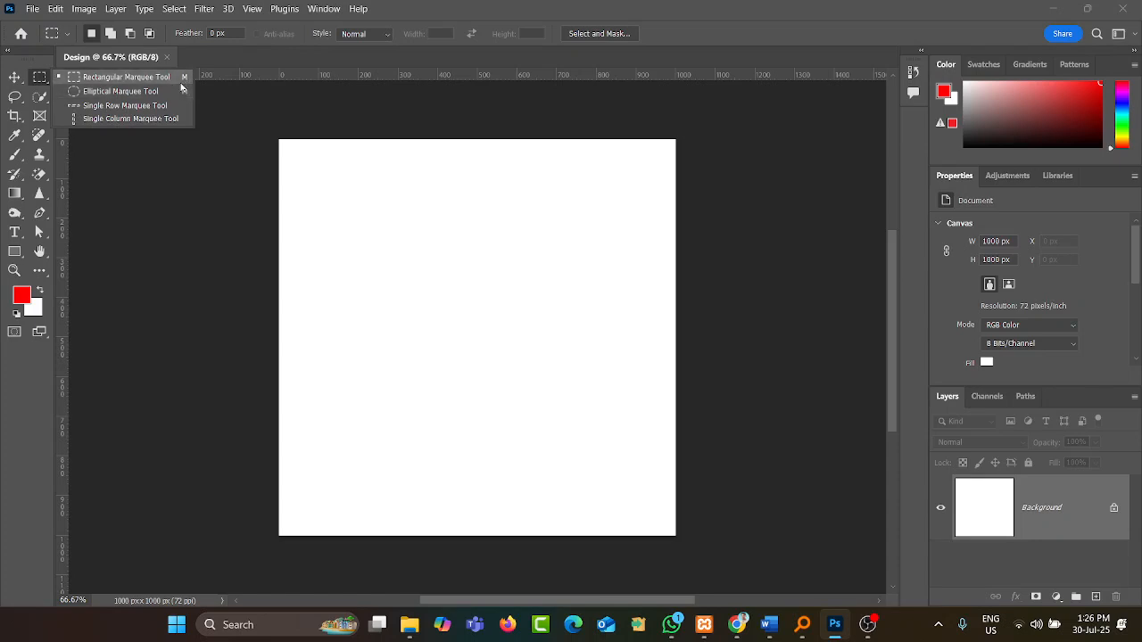
{"action": "left_click", "coordinate": [310, 217]}
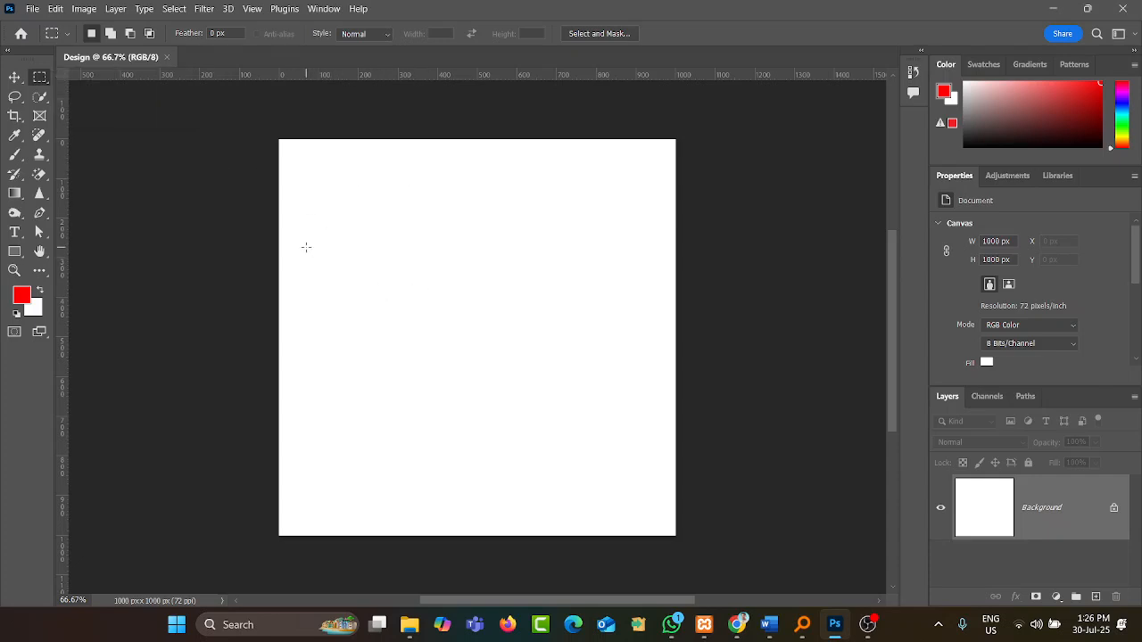
{"action": "right_click", "coordinate": [40, 77]}
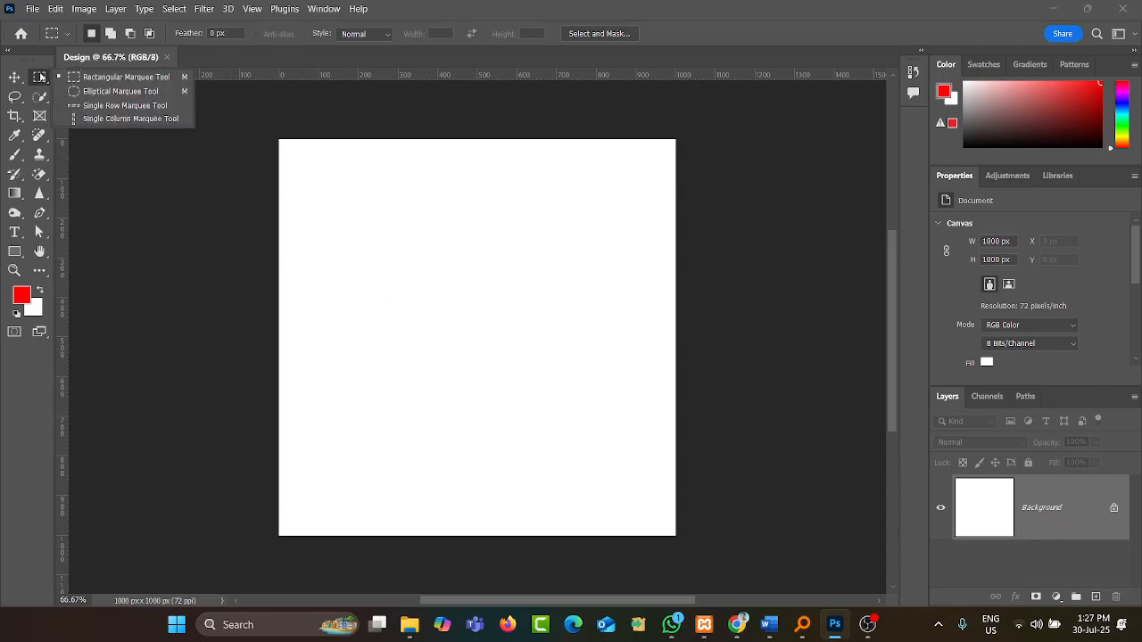
{"action": "left_click", "coordinate": [126, 79]}
{"action": "mouse_move", "coordinate": [319, 248]}
{"action": "left_mouse_down"}
{"action": "mouse_move", "coordinate": [363, 301]}
{"action": "mouse_move", "coordinate": [607, 436]}
{"action": "mouse_move", "coordinate": [646, 441]}
{"action": "left_mouse_up"}
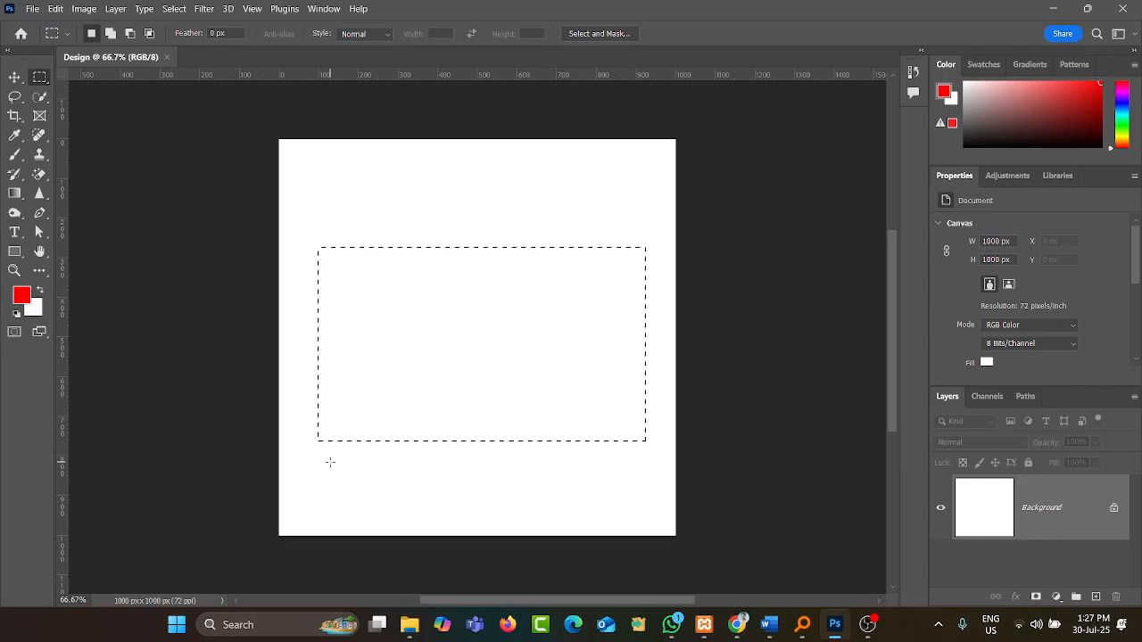
- Fill the rectangular selection with the custom green 00813b in Normal mode at 100% opacity
{"action": "left_click", "coordinate": [59, 13]}
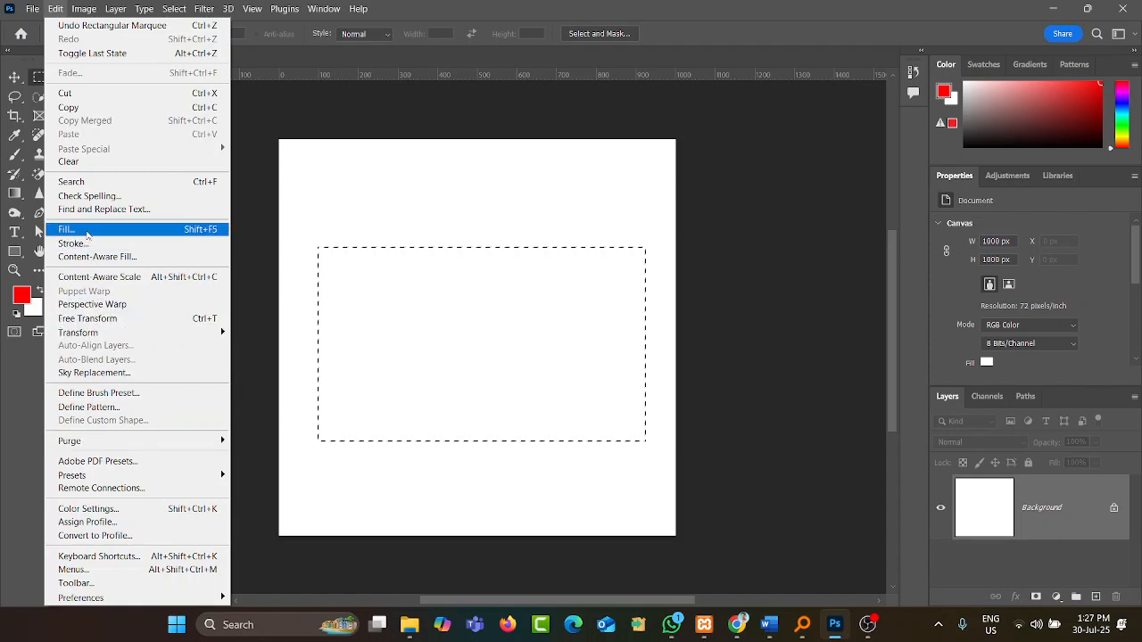
{"action": "left_click", "coordinate": [88, 234]}
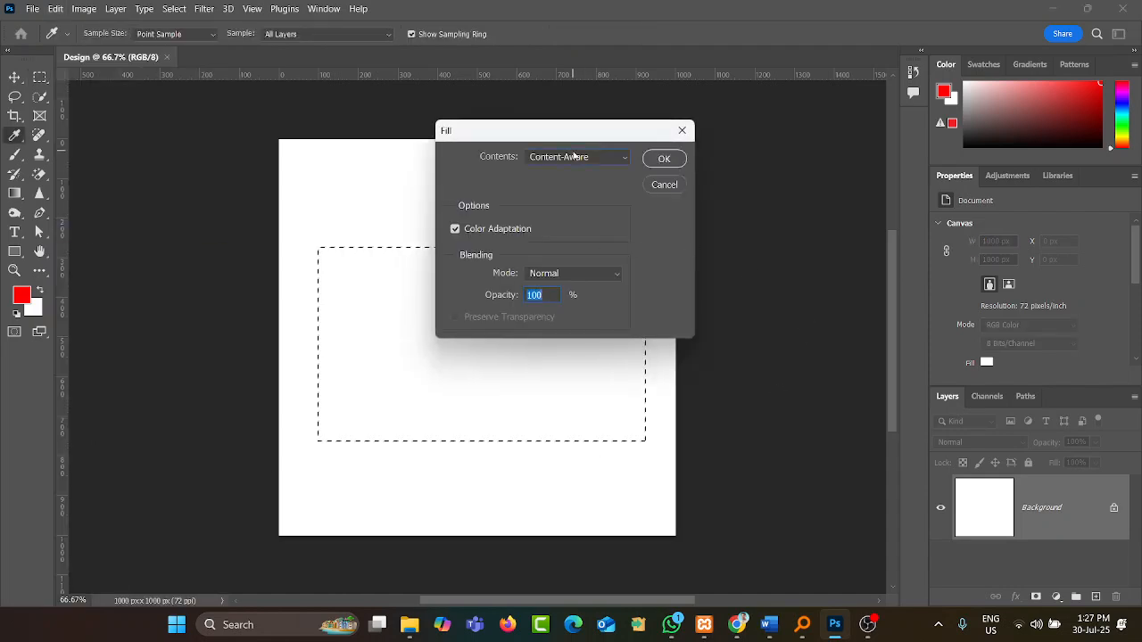
{"action": "left_click", "coordinate": [576, 157]}
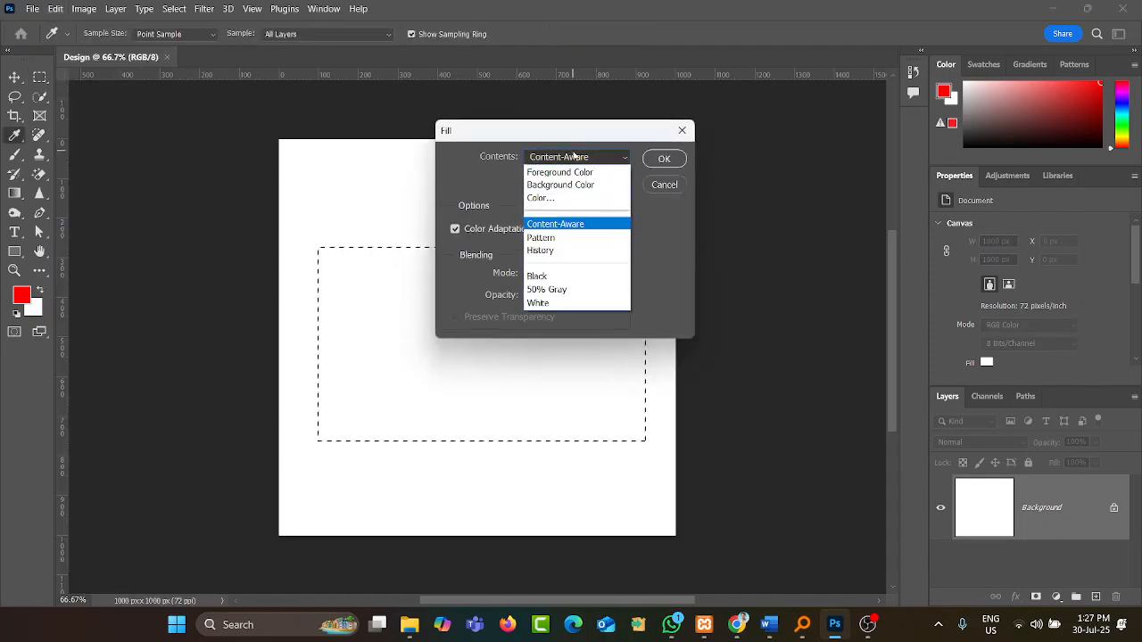
{"action": "left_click", "coordinate": [555, 198]}
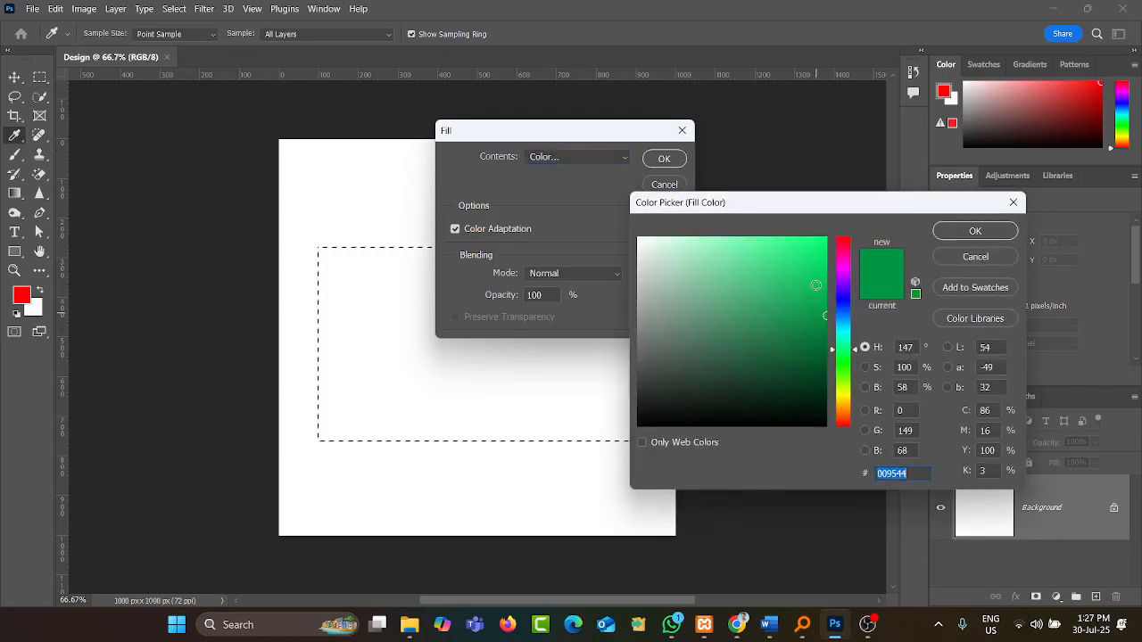
{"action": "left_click_drag", "start_coordinate": [844, 343], "coordinate": [851, 346]}
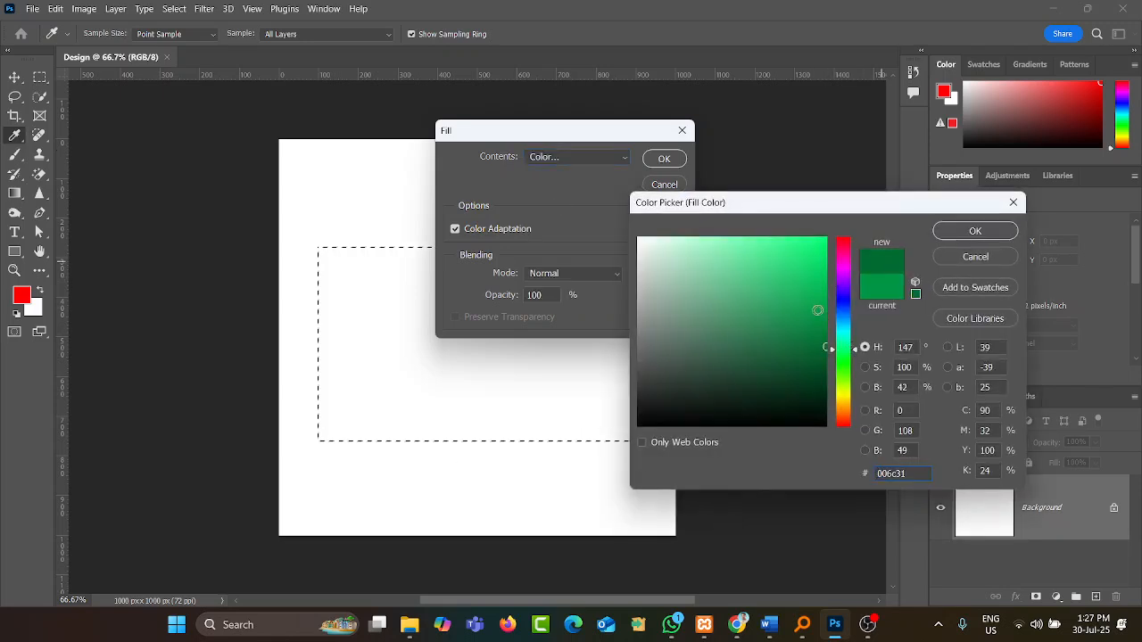
{"action": "left_click_drag", "start_coordinate": [826, 305], "coordinate": [825, 330]}
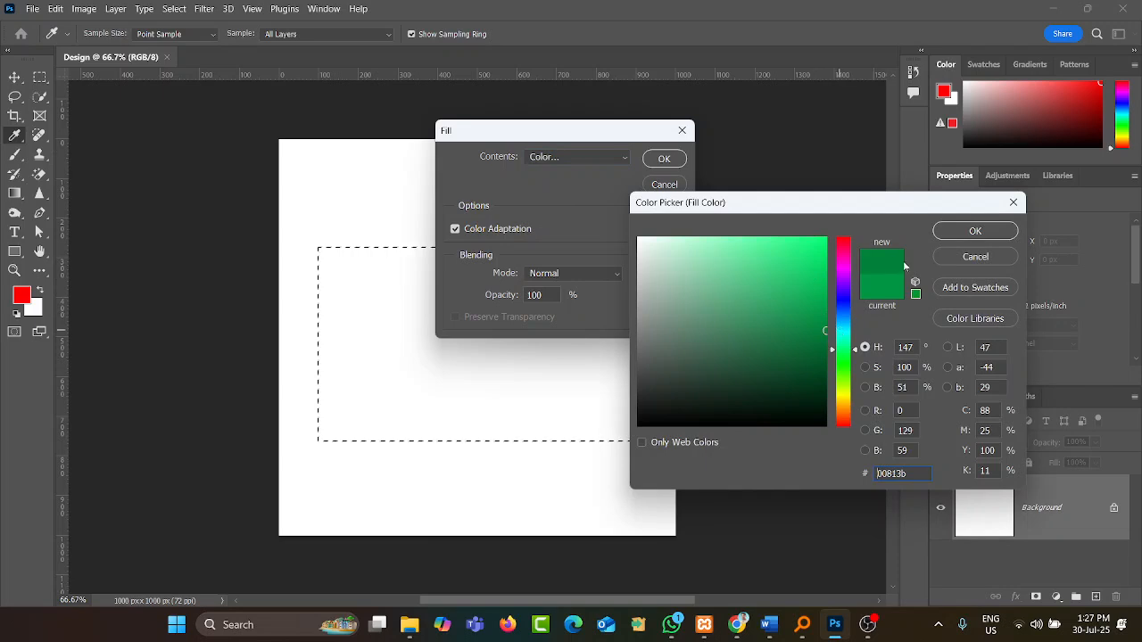
{"action": "left_click", "coordinate": [975, 231]}
{"action": "left_click", "coordinate": [664, 160]}
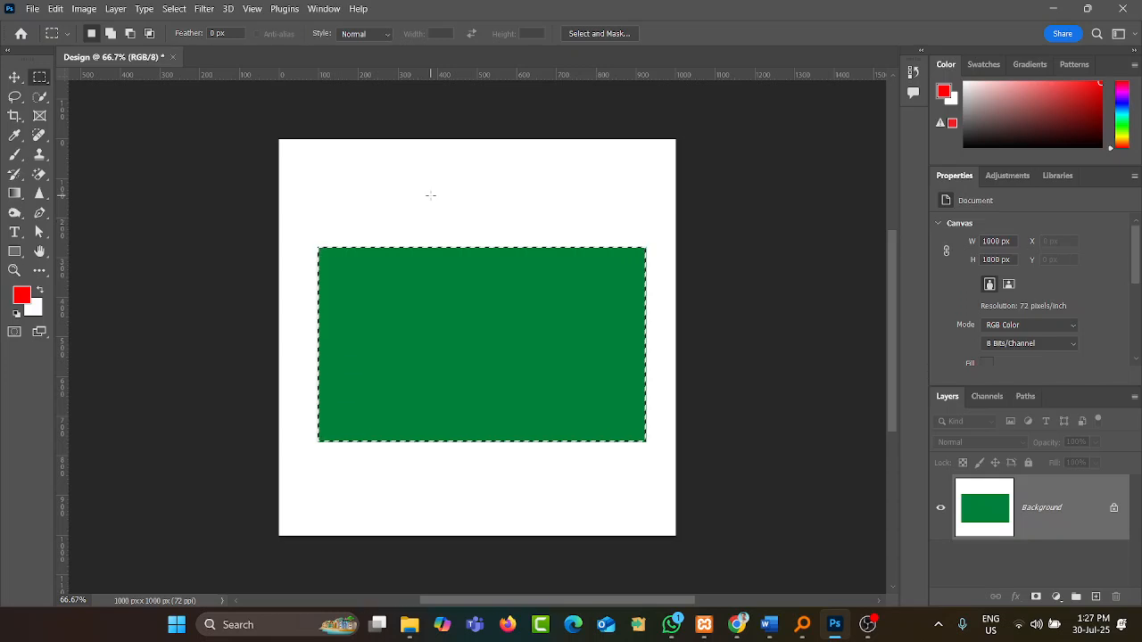
- Deselect the marquee selection around the green rectangle
{"action": "left_click", "coordinate": [174, 9]}
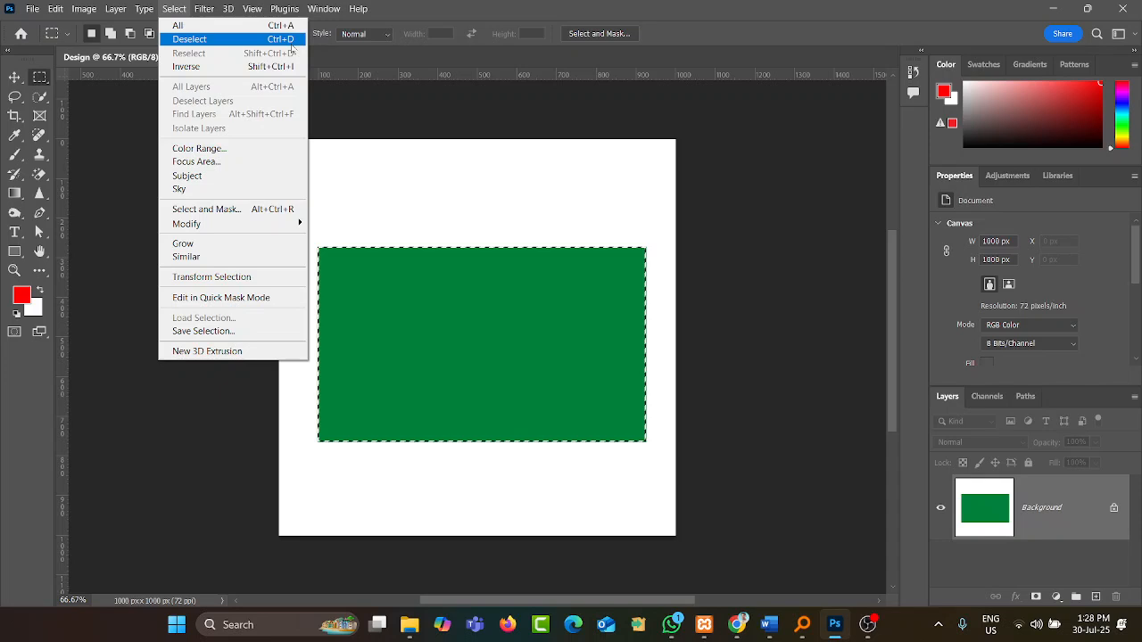
{"action": "left_click", "coordinate": [504, 343]}
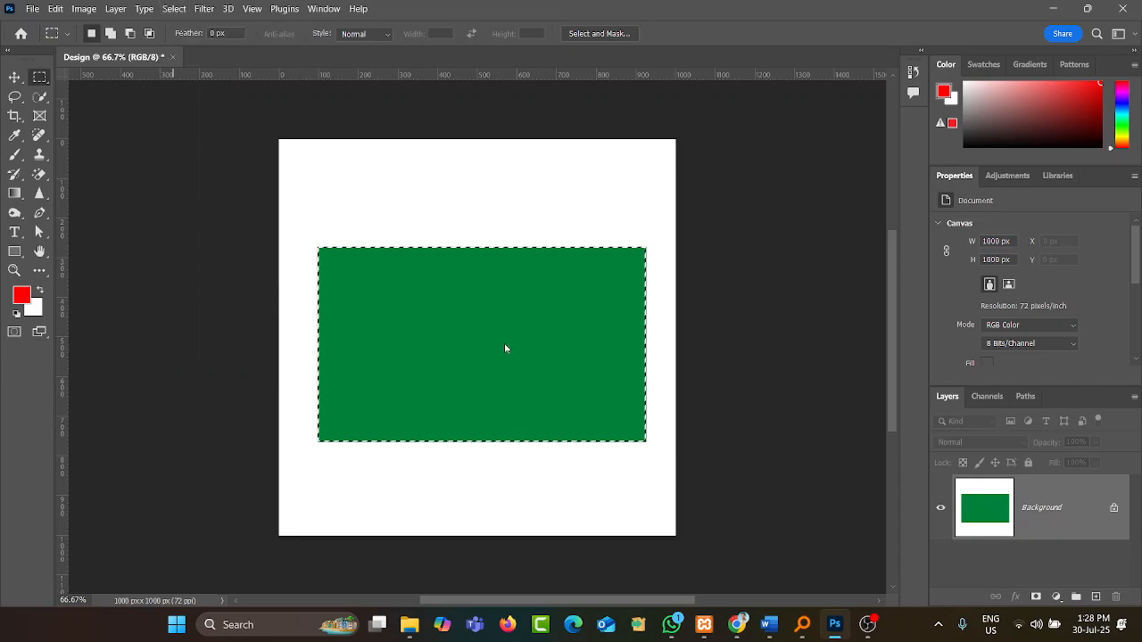
{"action": "key", "text": "ctrl+d"}
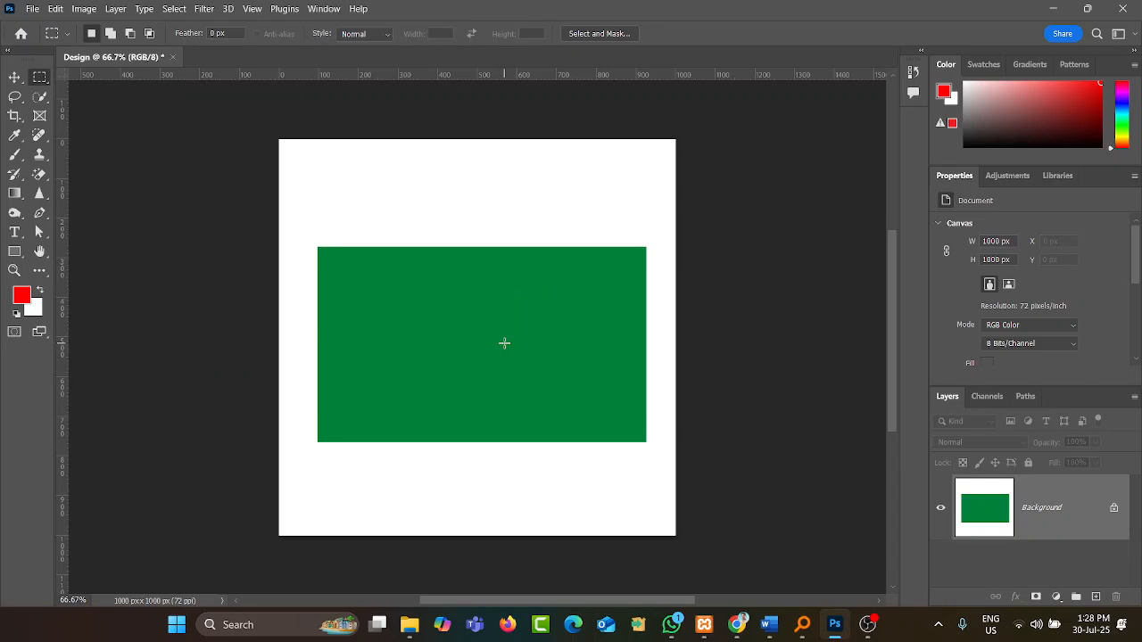
- Restore the last rectangular selection around the green rectangle and deselect it again
{"action": "key", "text": "ctrl+s"}
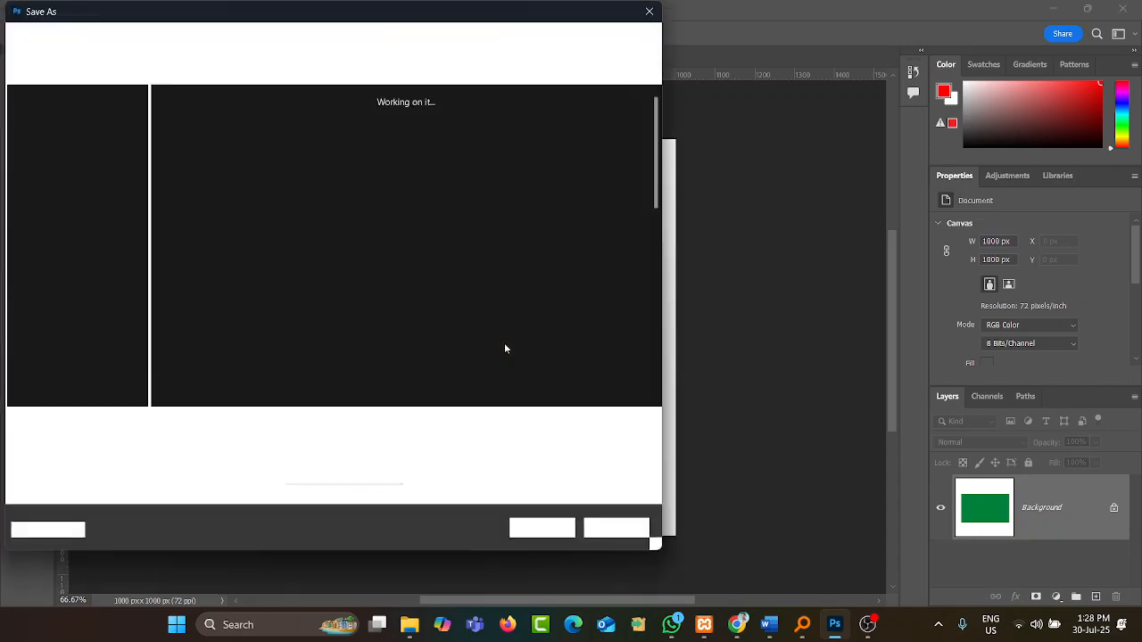
{"action": "left_click", "coordinate": [649, 11]}
{"action": "key", "text": "ctrl+shift+d"}
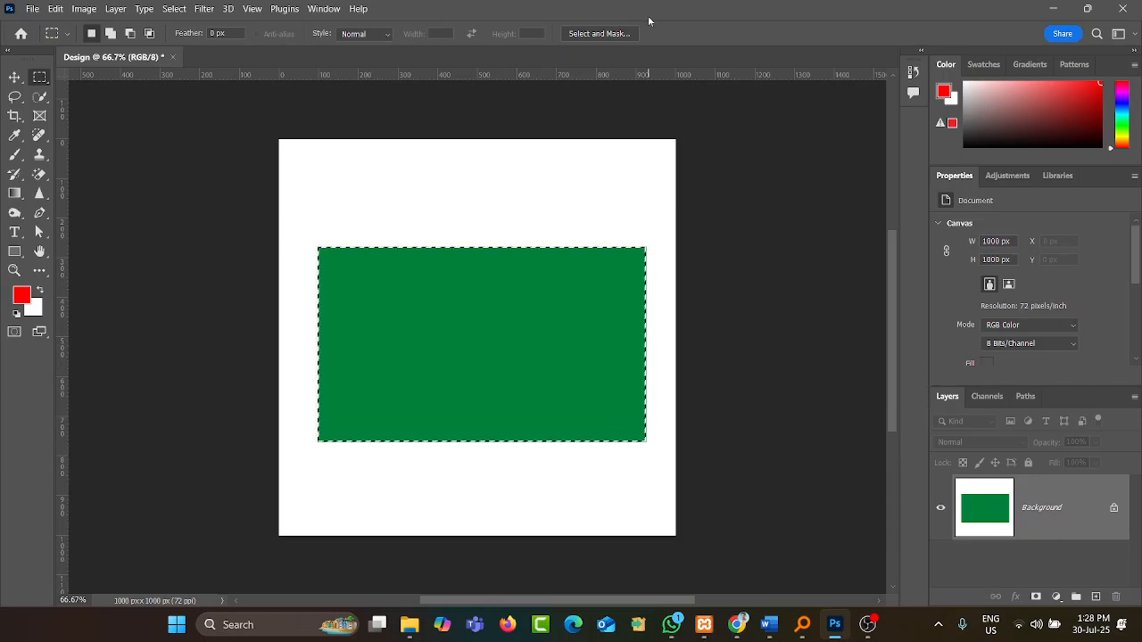
{"action": "key", "text": "ctrl+d"}
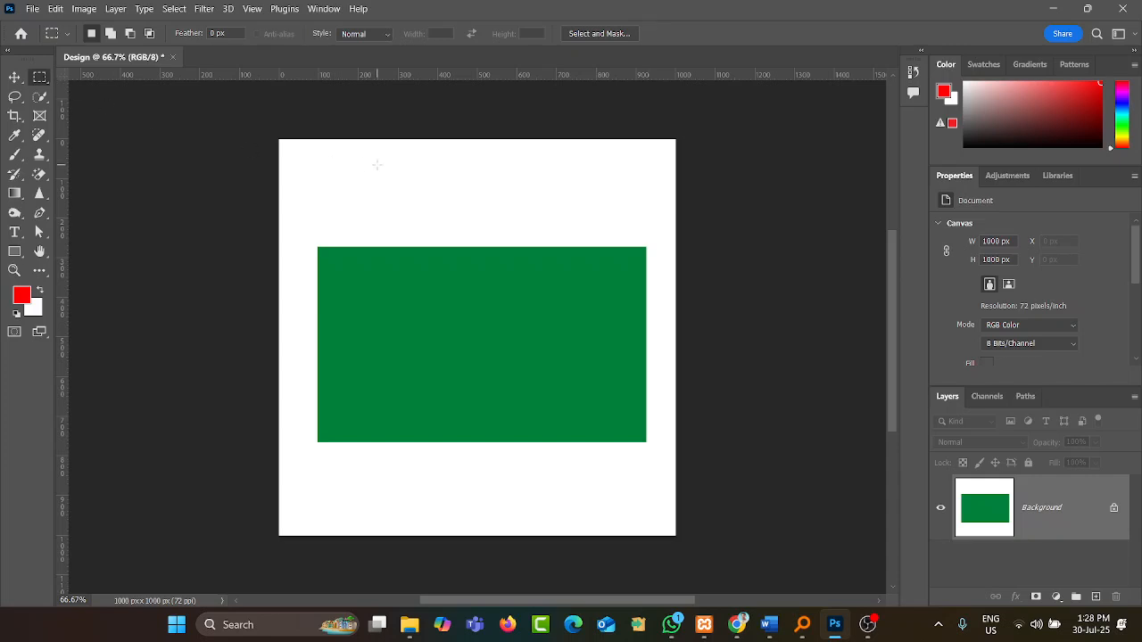
- Draw a circular selection about 320 px in diameter on the green rectangle with the Elliptical Marquee Tool
{"action": "key", "text": "shift+m"}
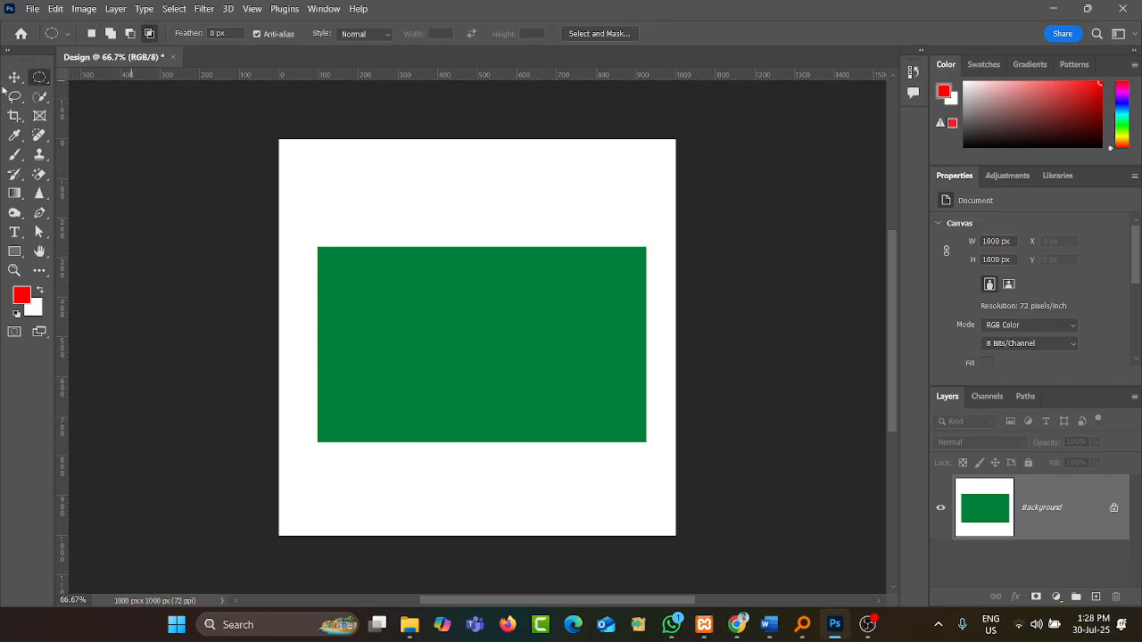
{"action": "right_click", "coordinate": [39, 81]}
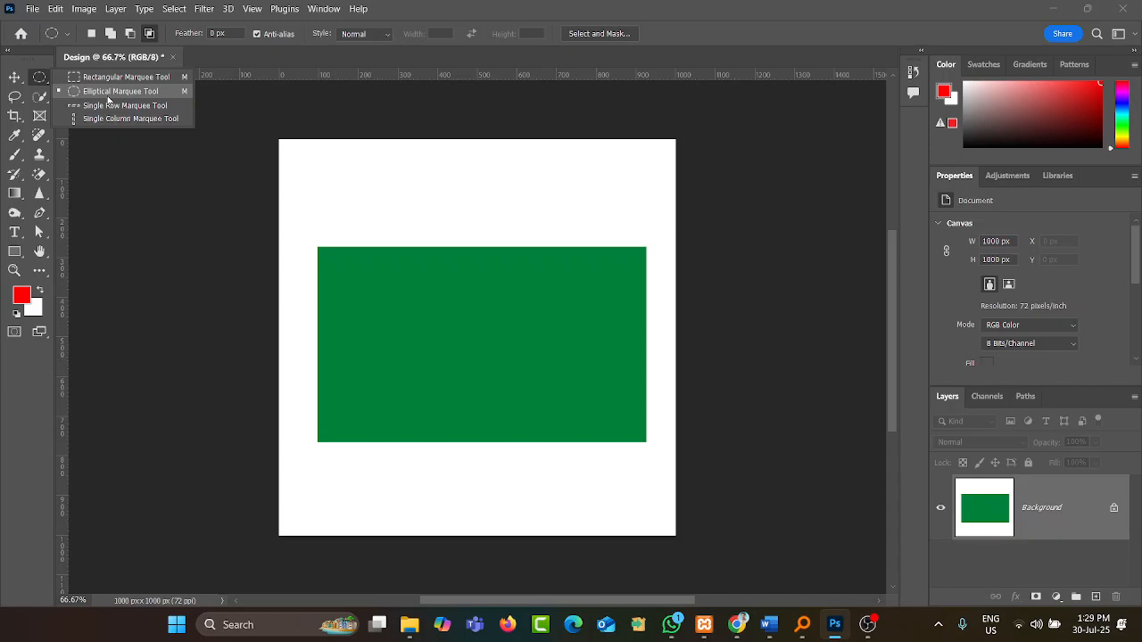
{"action": "left_click", "coordinate": [873, 627]}
{"action": "left_click", "coordinate": [1121, 456]}
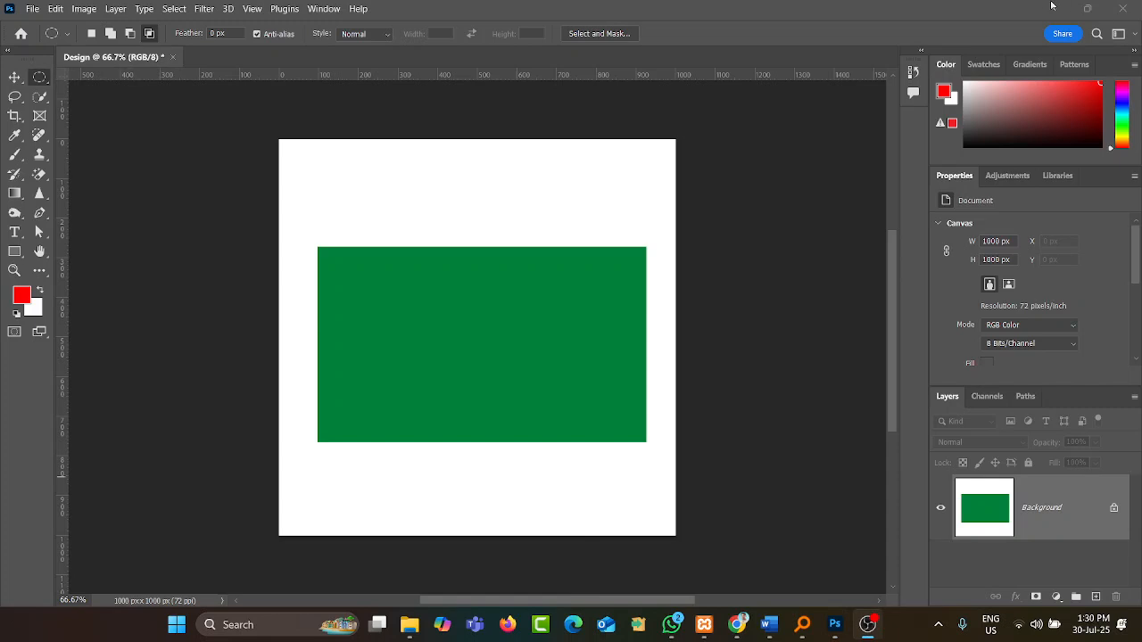
{"action": "left_click", "coordinate": [1053, 8]}
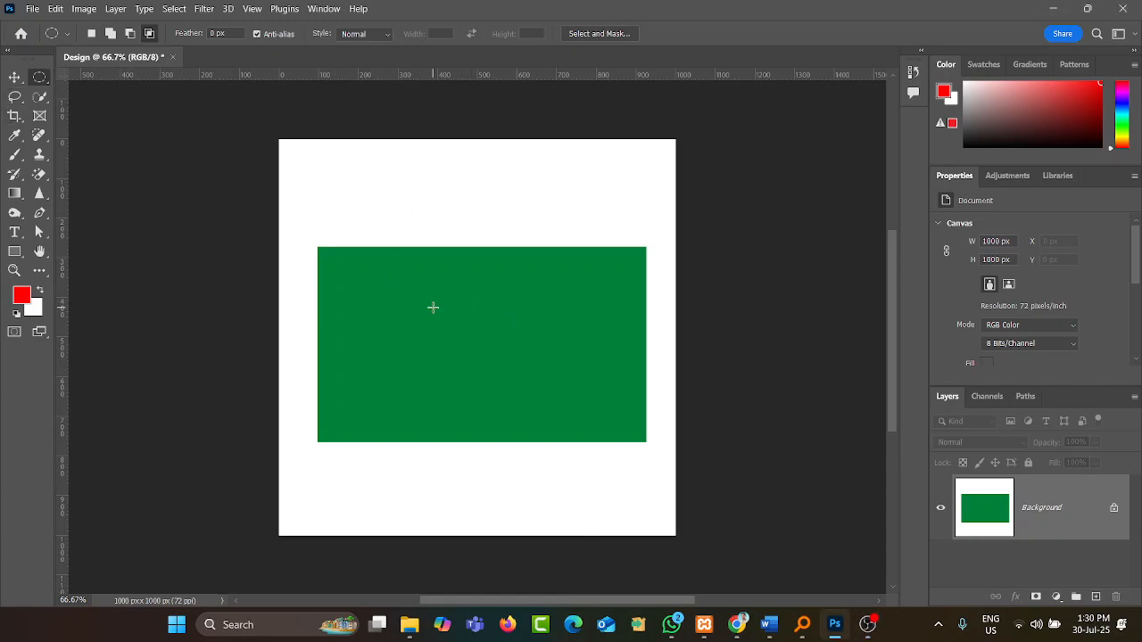
{"action": "left_click_drag", "start_coordinate": [430, 298], "coordinate": [557, 422]}
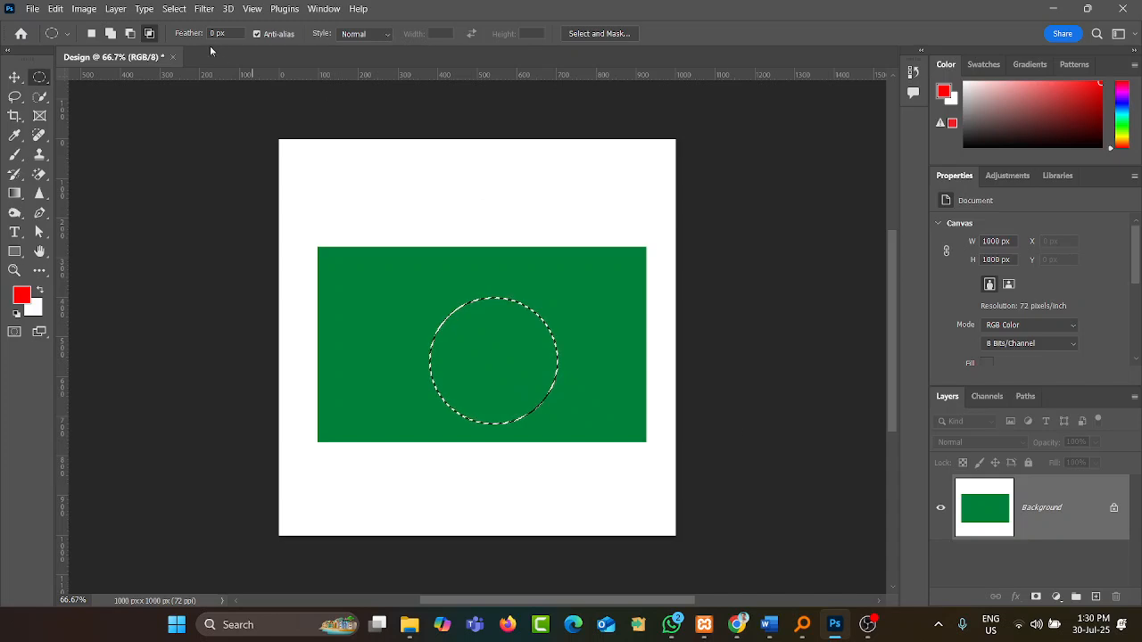
- Fill the circular selection with the custom red ff0000 in Normal mode at 100% opacity
{"action": "left_click", "coordinate": [56, 8]}
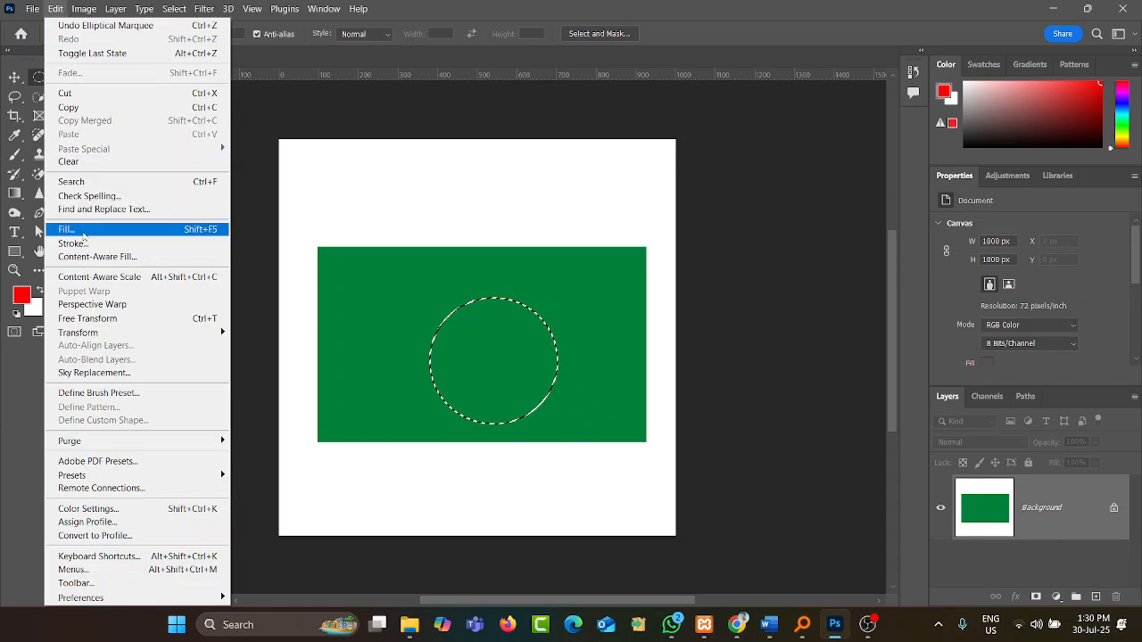
{"action": "left_click", "coordinate": [82, 231]}
{"action": "left_click", "coordinate": [564, 157]}
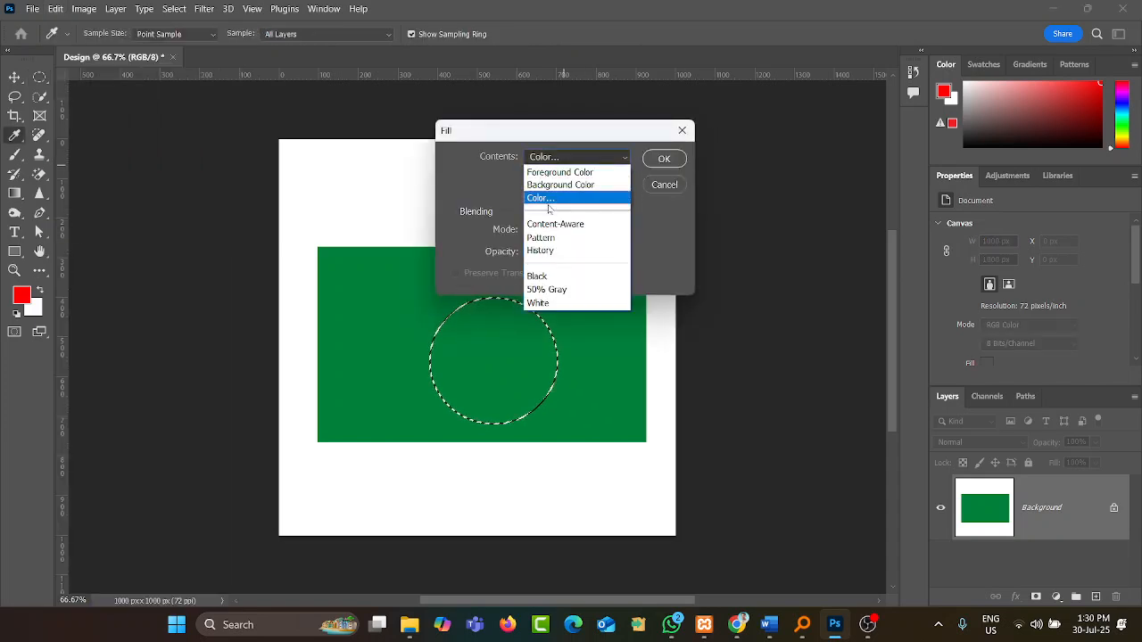
{"action": "left_click", "coordinate": [538, 199]}
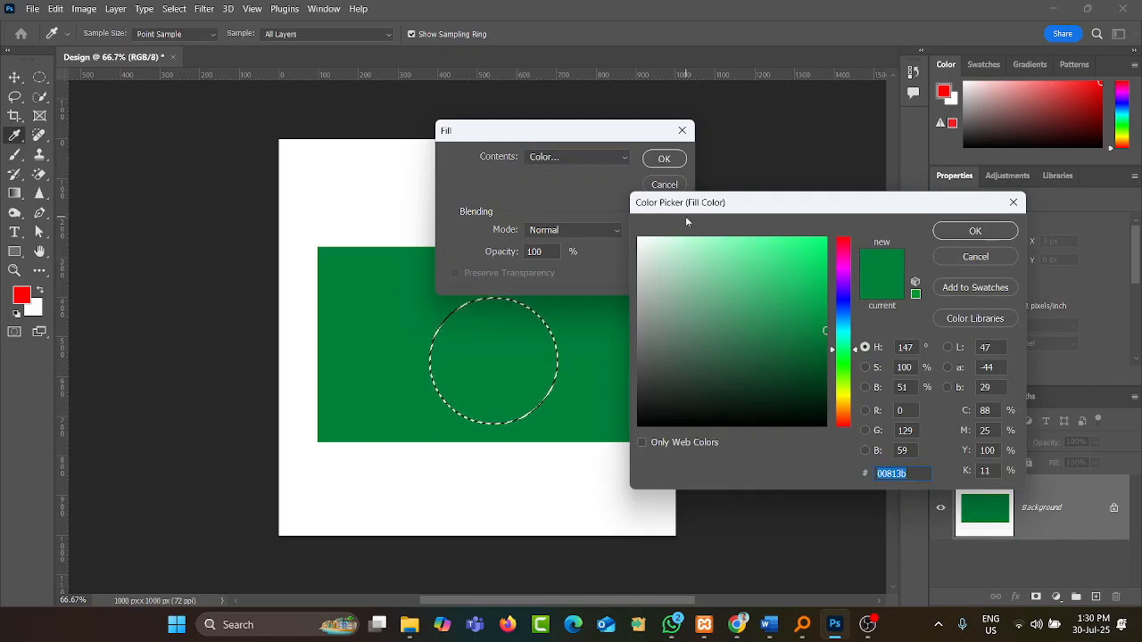
{"action": "left_click", "coordinate": [842, 239]}
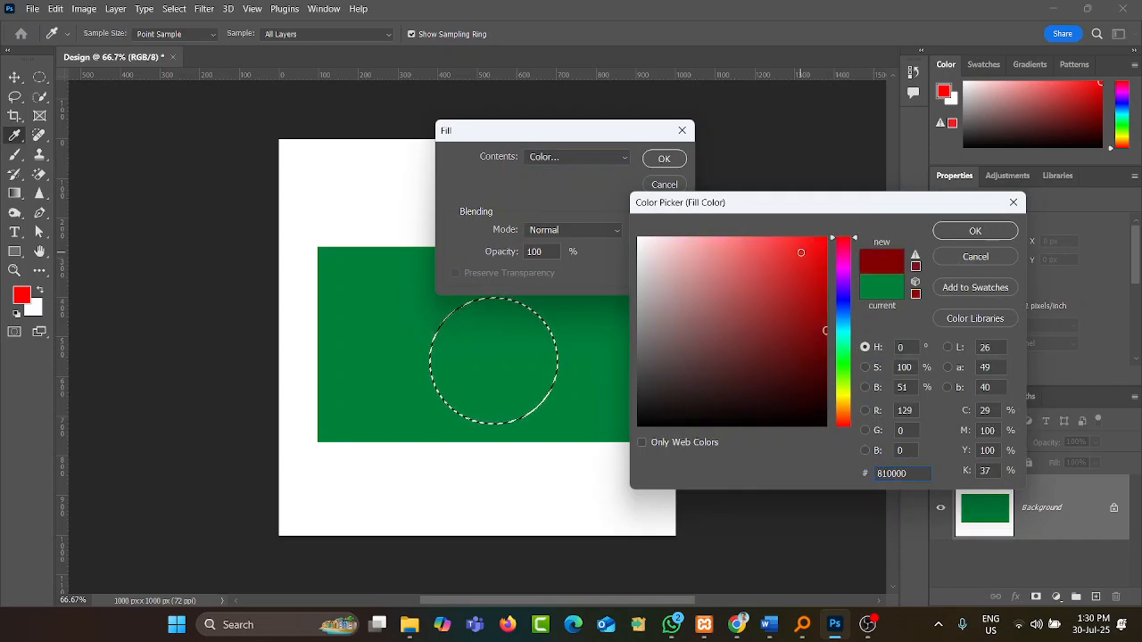
{"action": "left_click", "coordinate": [826, 238]}
{"action": "left_click", "coordinate": [976, 231]}
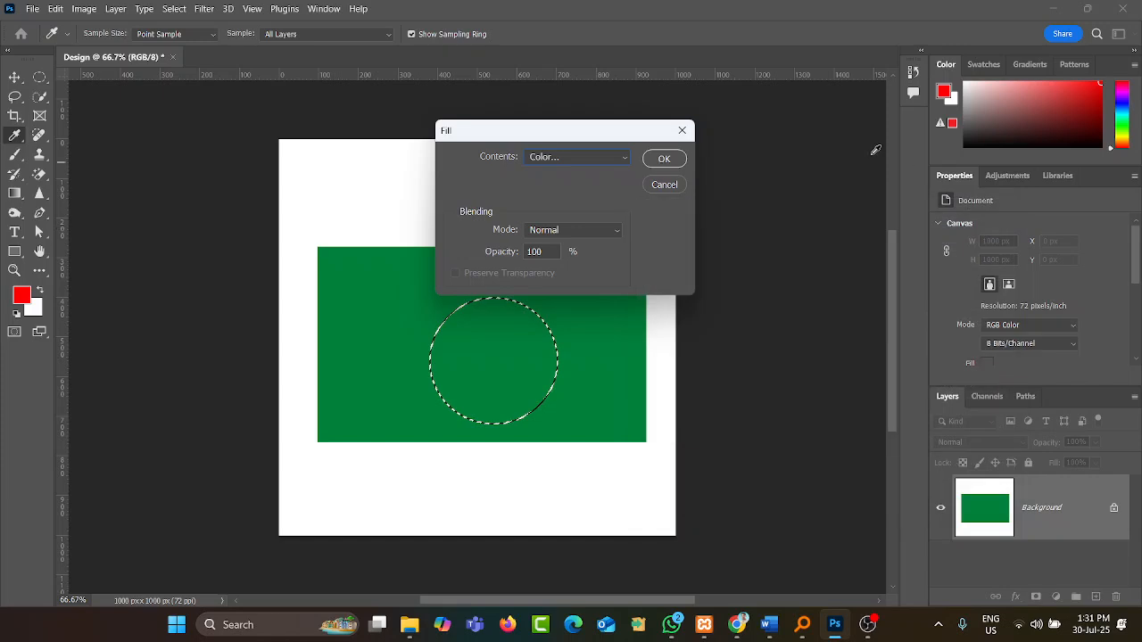
{"action": "left_click", "coordinate": [663, 159]}
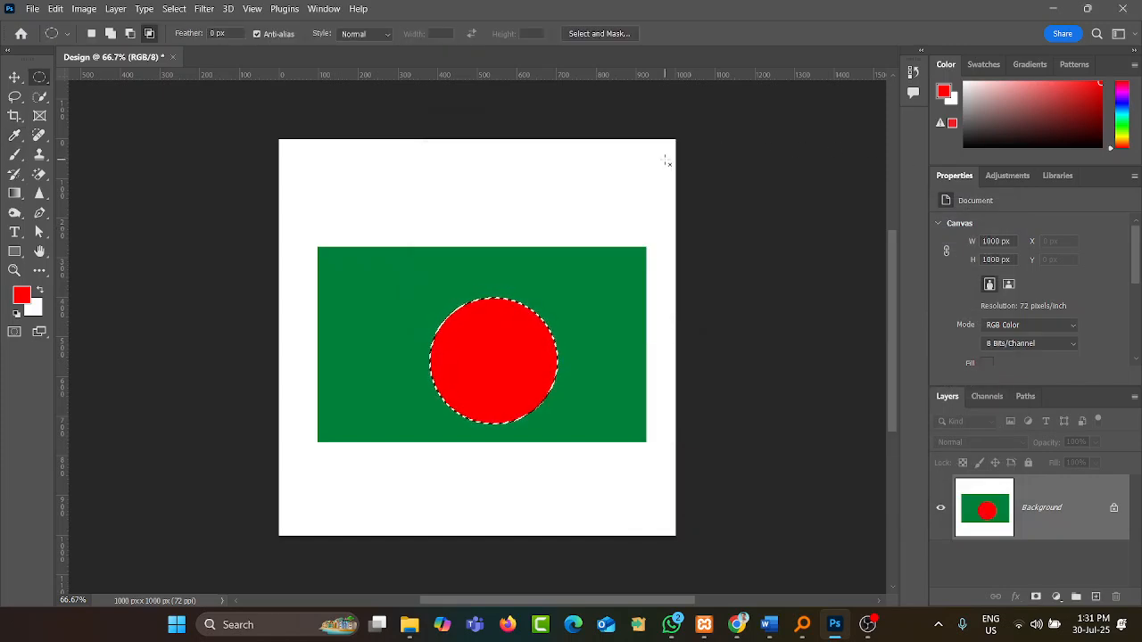
- Deselect the circular selection around the red circle
{"action": "left_click", "coordinate": [174, 8]}
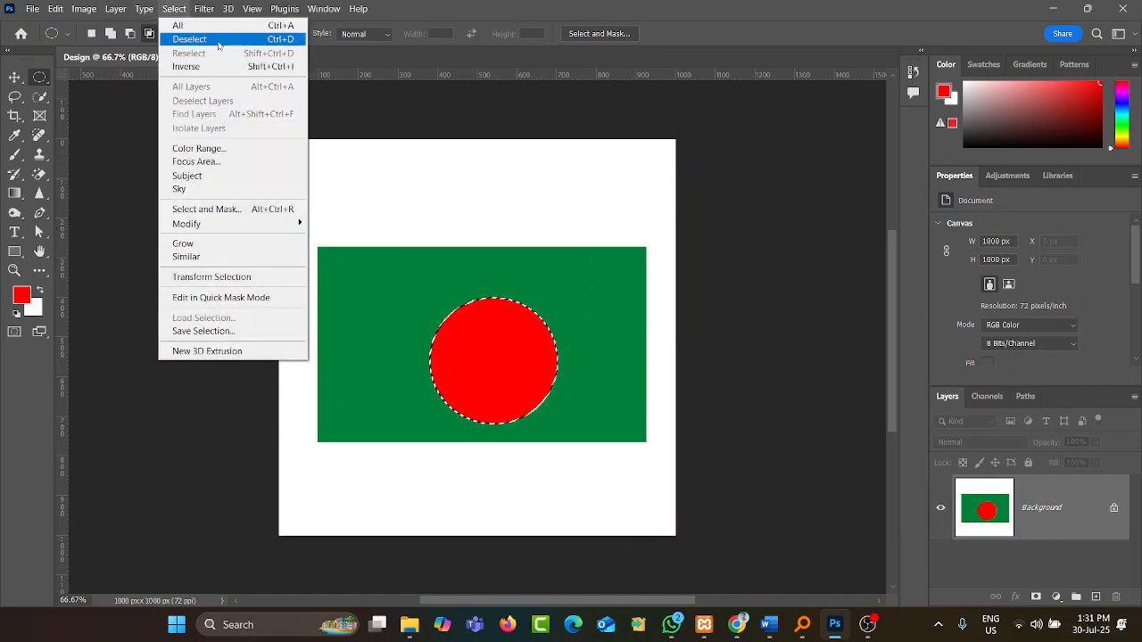
{"action": "left_click", "coordinate": [445, 147]}
{"action": "left_click", "coordinate": [445, 143]}
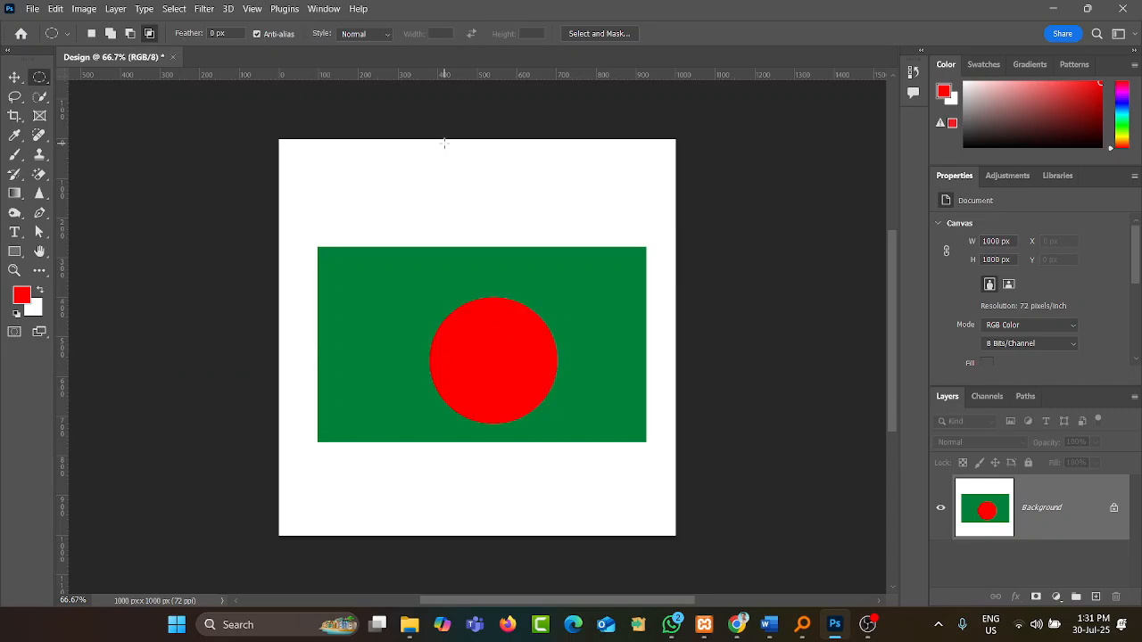
- Try to move the red circle on the Background layer with the Move tool
{"action": "left_click", "coordinate": [15, 77]}
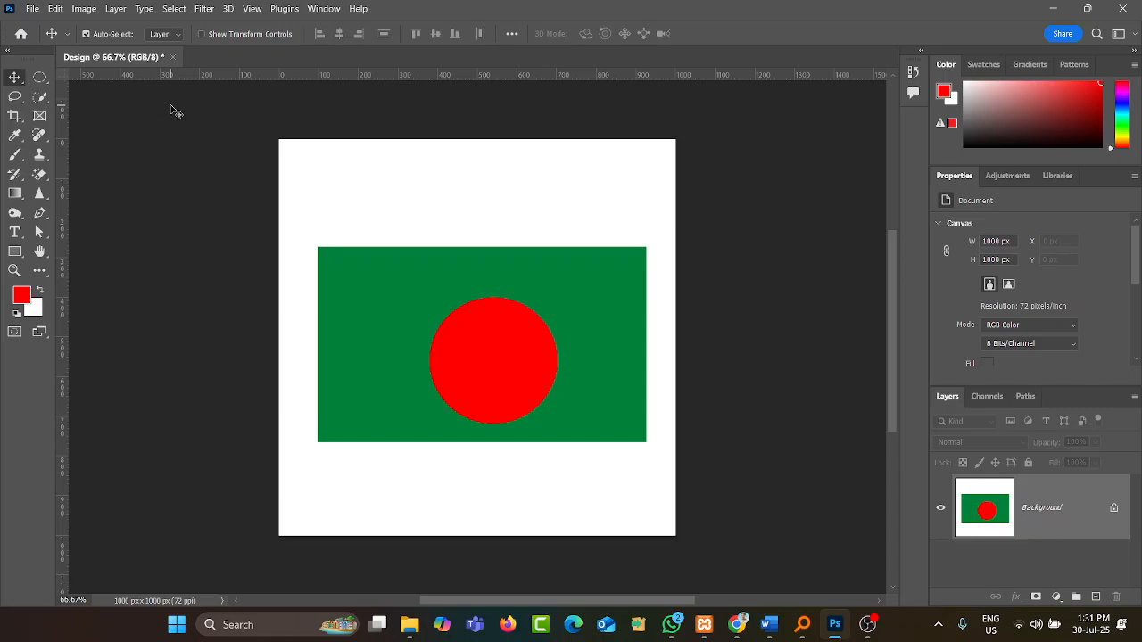
{"action": "left_click_drag", "start_coordinate": [535, 375], "coordinate": [471, 305]}
{"action": "key", "text": "Escape"}
{"action": "left_click_drag", "start_coordinate": [554, 470], "coordinate": [476, 257]}
{"action": "left_click", "coordinate": [719, 278]}
{"action": "left_click_drag", "start_coordinate": [461, 372], "coordinate": [581, 349]}
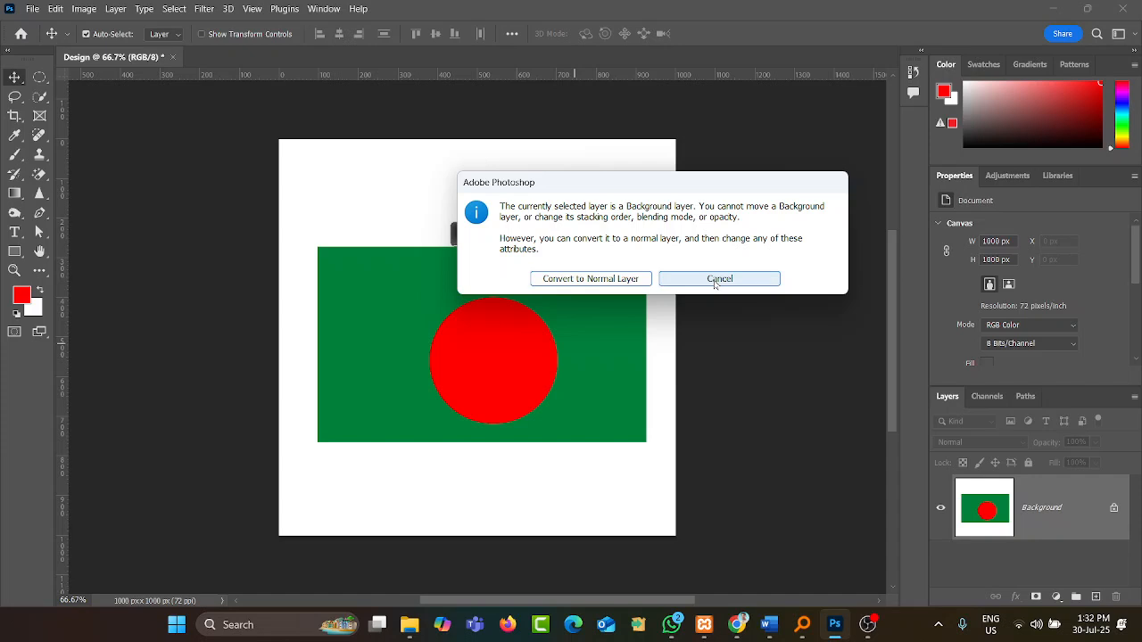
{"action": "left_click", "coordinate": [718, 279]}
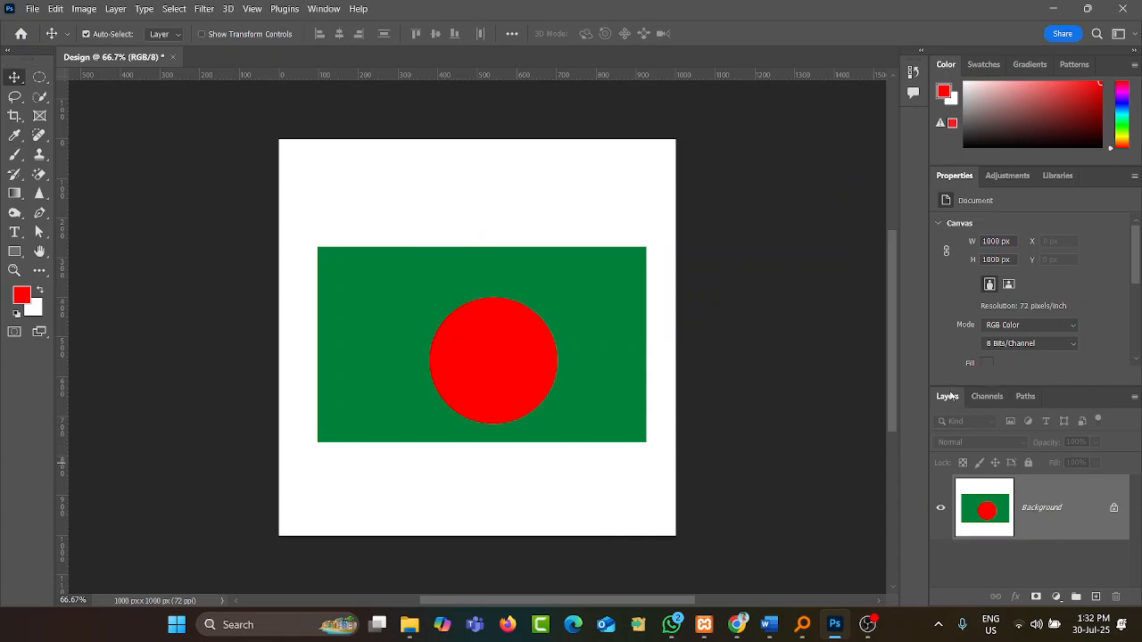
- Undock the Layers panel so it floats beside the canvas and lengthen it
{"action": "left_click_drag", "start_coordinate": [948, 396], "coordinate": [791, 96]}
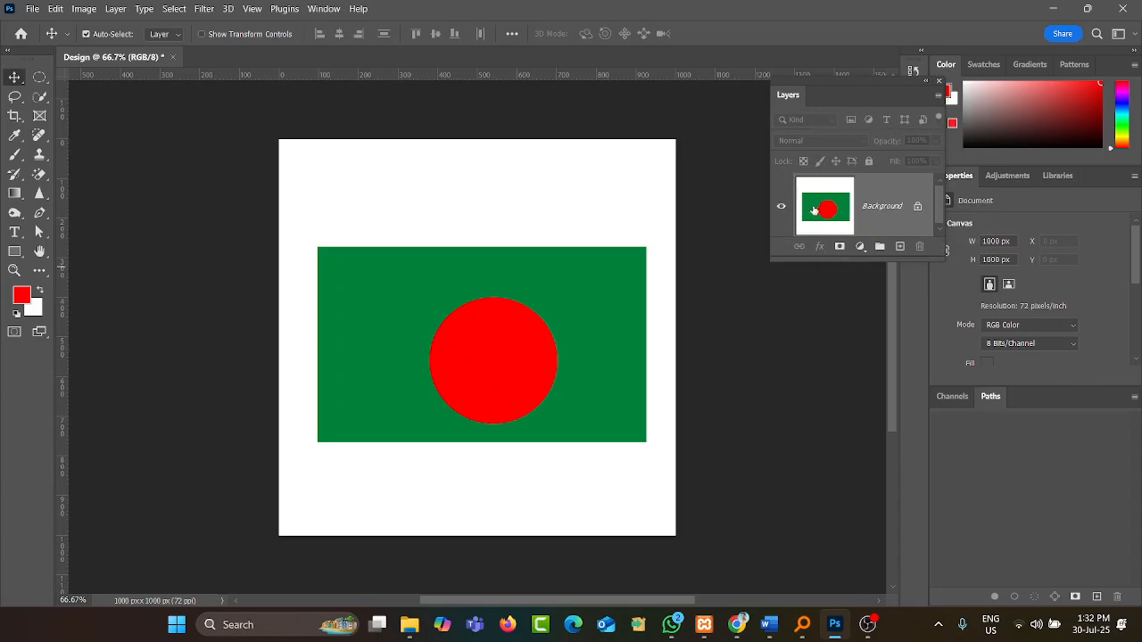
{"action": "left_click_drag", "start_coordinate": [850, 260], "coordinate": [841, 496]}
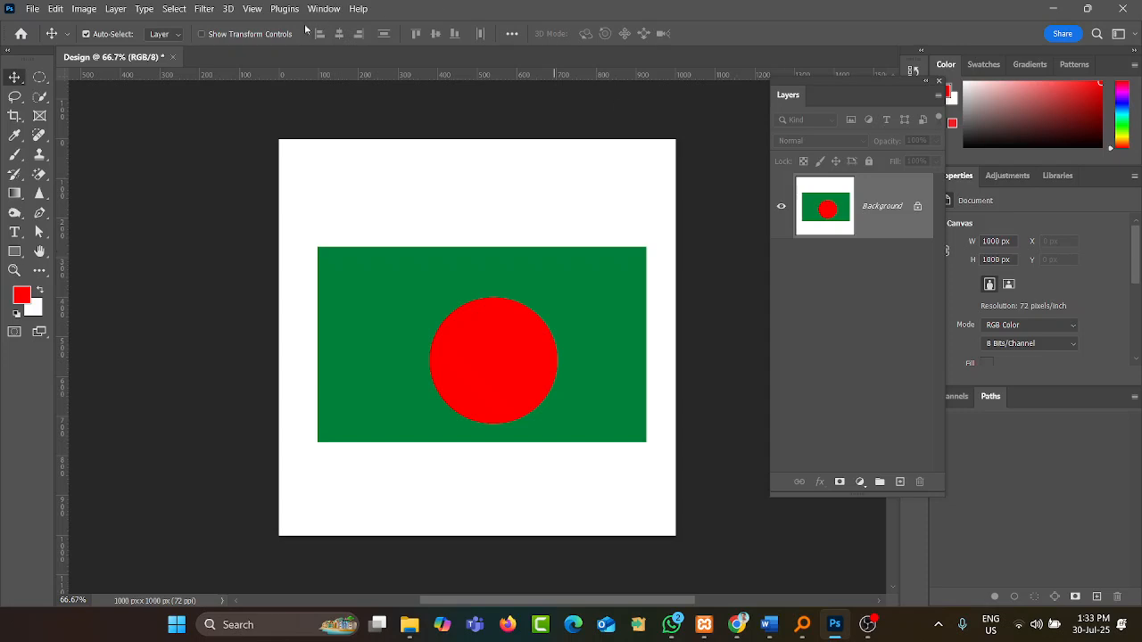
- Fill the whole Background layer with white ffffff in Normal mode at 100% opacity
{"action": "left_click", "coordinate": [65, 10]}
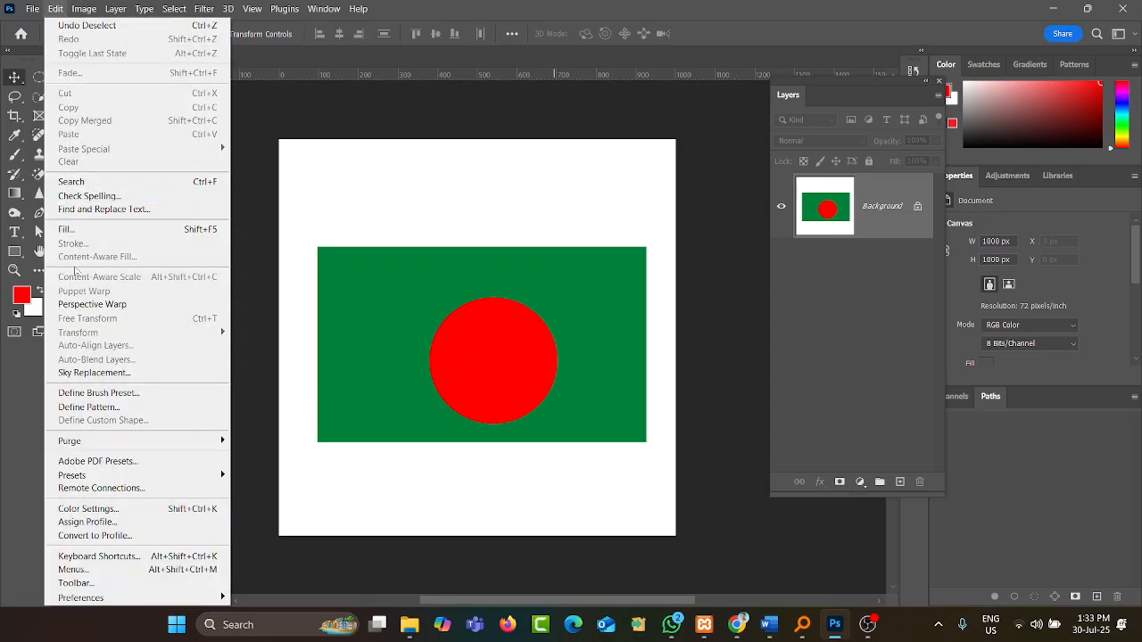
{"action": "left_click", "coordinate": [64, 232]}
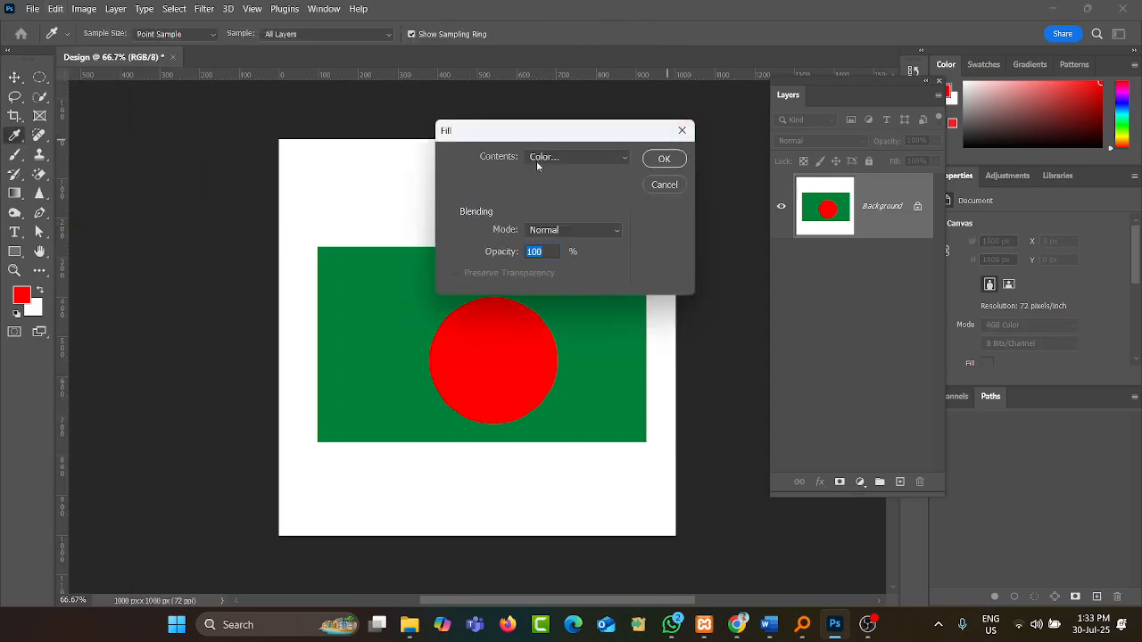
{"action": "left_click", "coordinate": [539, 162]}
{"action": "left_click", "coordinate": [537, 198]}
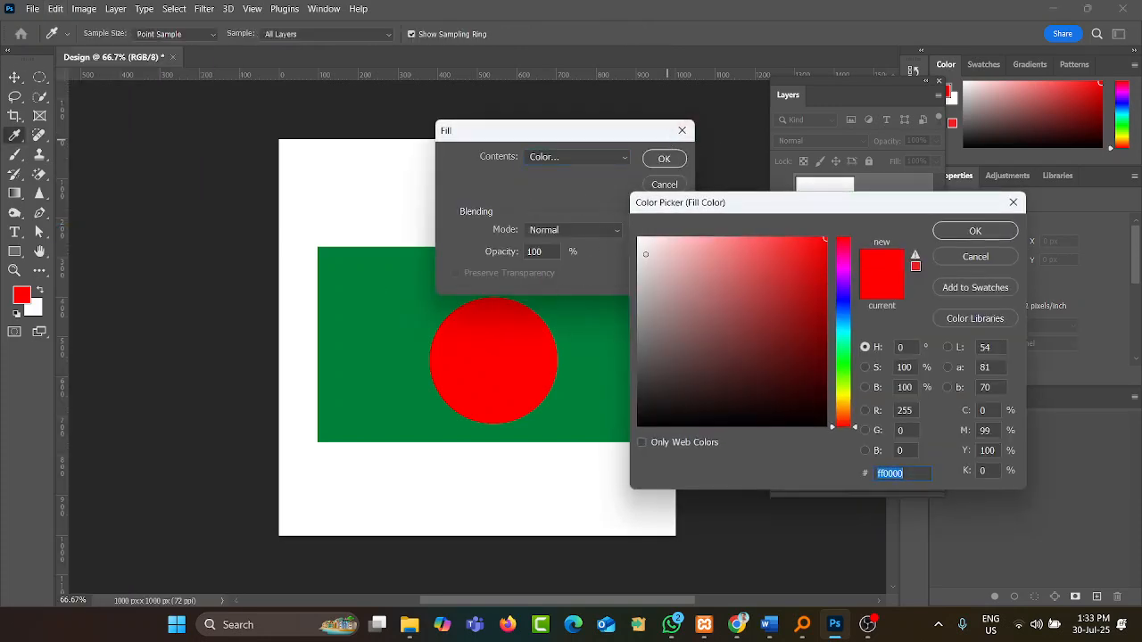
{"action": "left_click", "coordinate": [638, 239]}
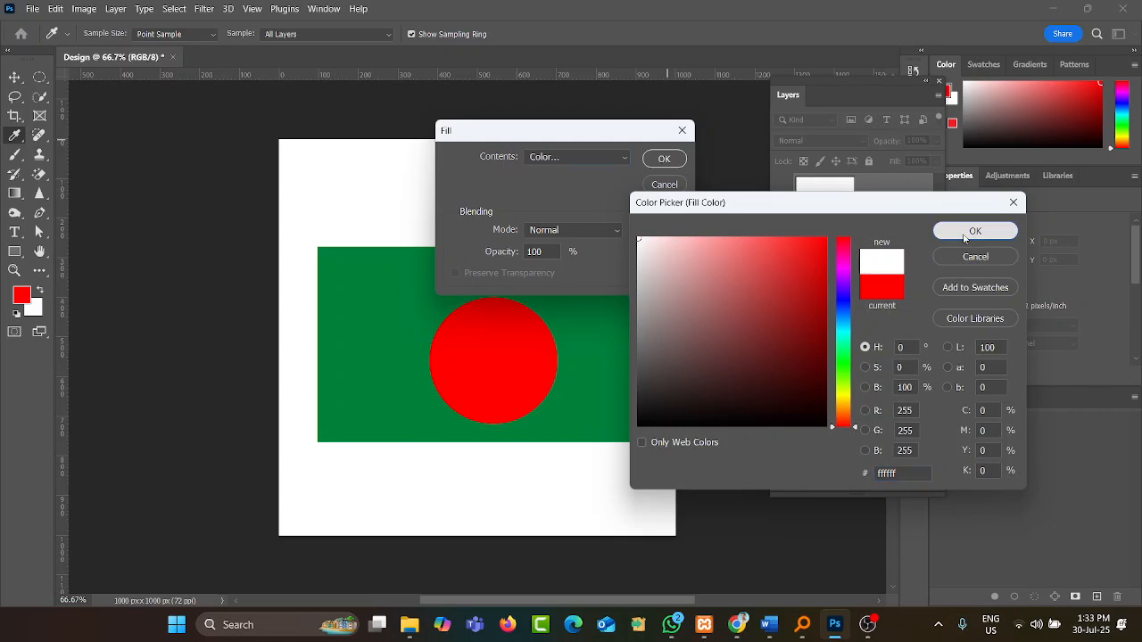
{"action": "left_click", "coordinate": [975, 230]}
{"action": "left_click", "coordinate": [661, 159]}
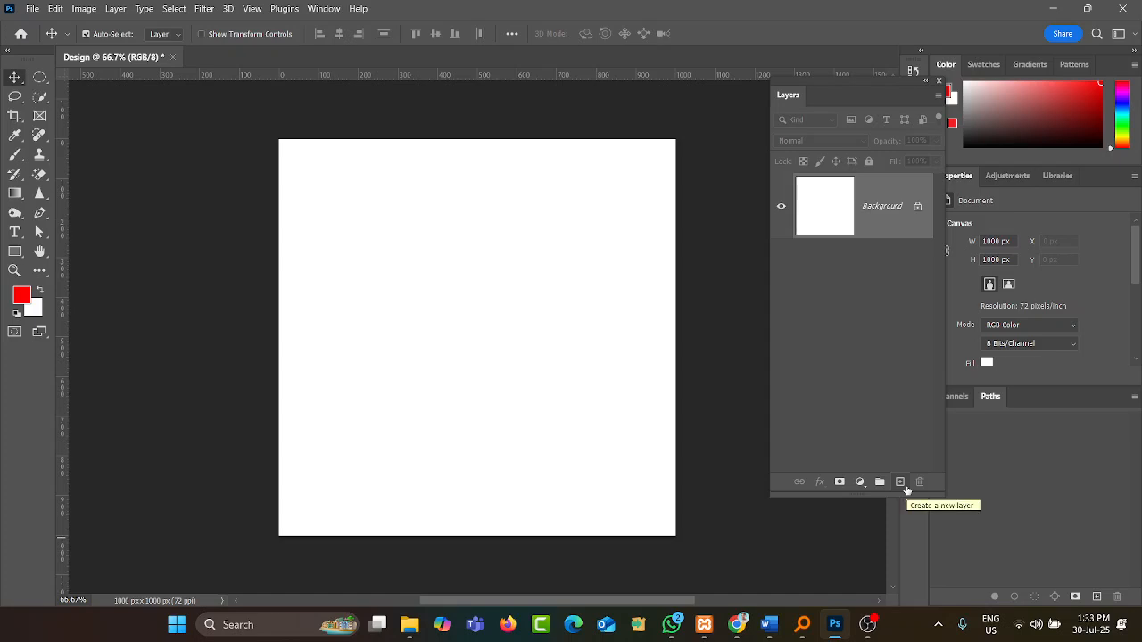
- Create a new layer named Green with a Green colour label, Normal mode and 100% opacity
{"action": "left_click", "coordinate": [122, 10]}
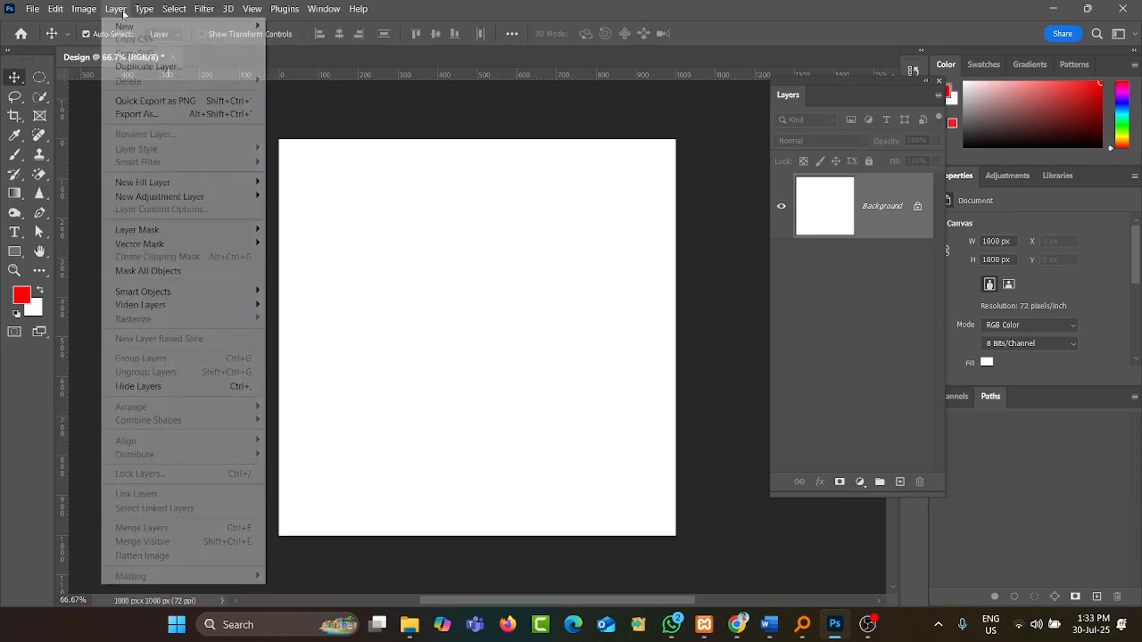
{"action": "mouse_move", "coordinate": [122, 11]}
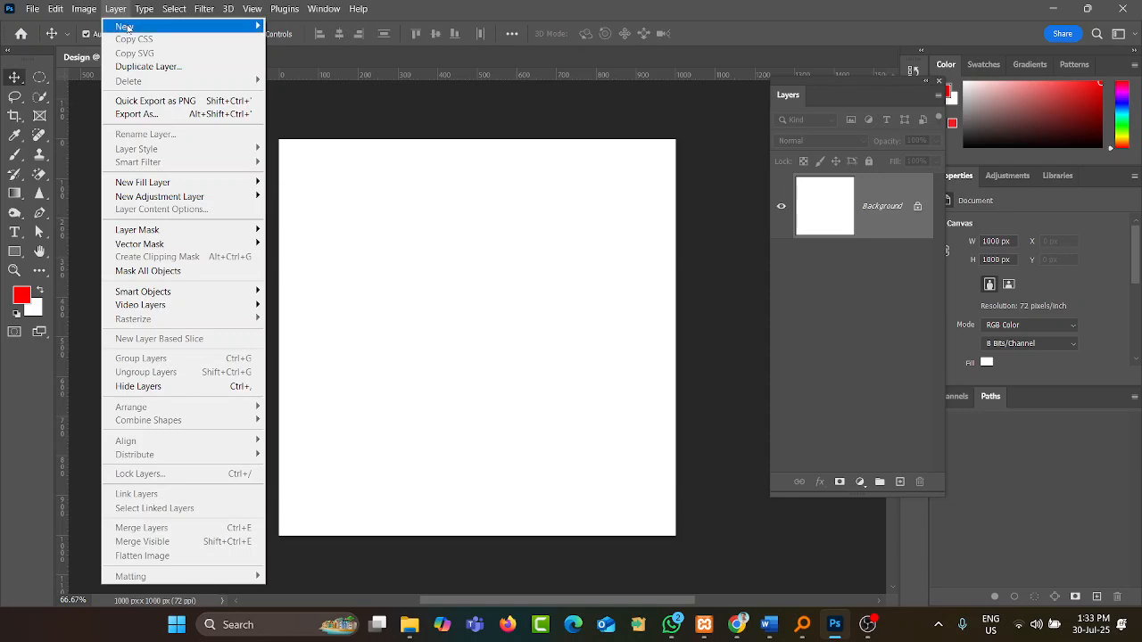
{"action": "mouse_move", "coordinate": [141, 32]}
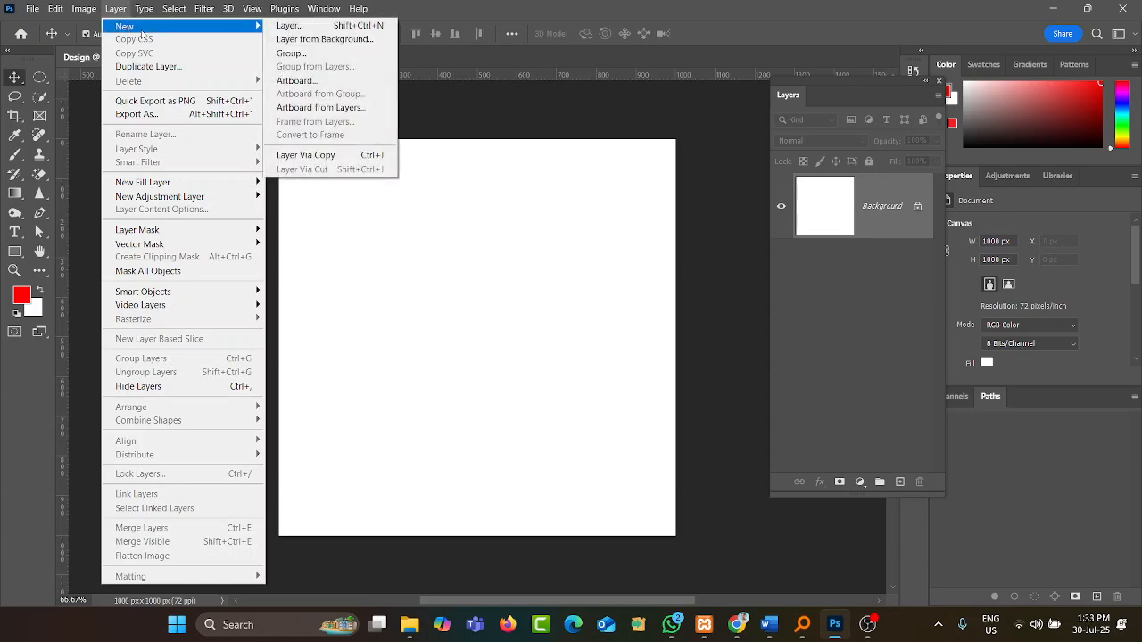
{"action": "left_click", "coordinate": [284, 30]}
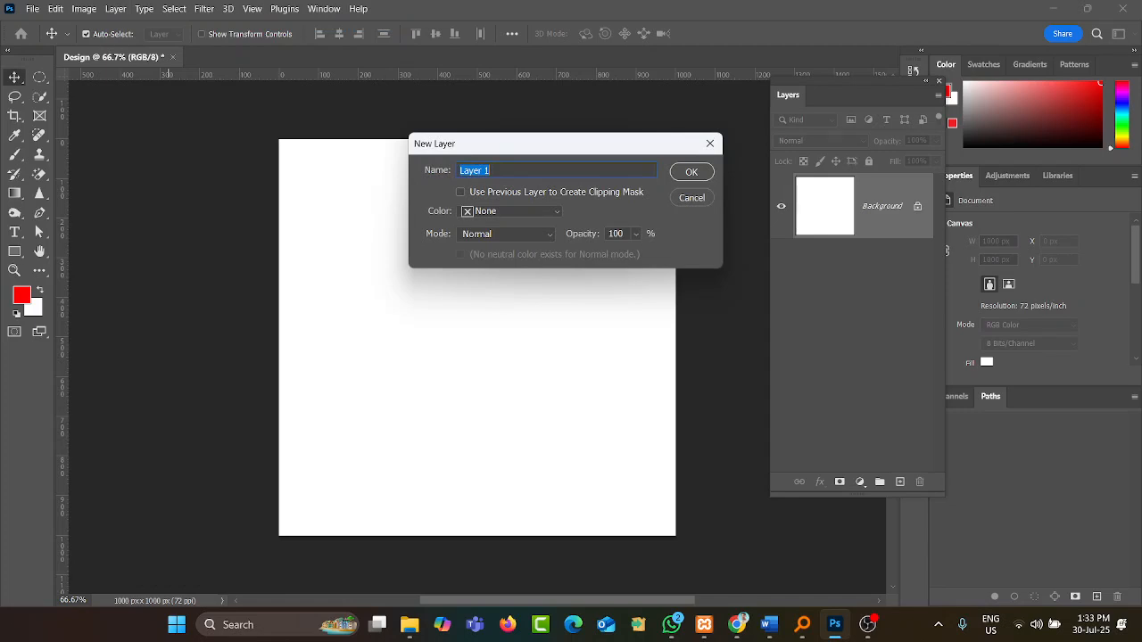
{"action": "type", "text": "Green"}
{"action": "key", "text": "BackSpace"}
{"action": "left_click", "coordinate": [502, 212]}
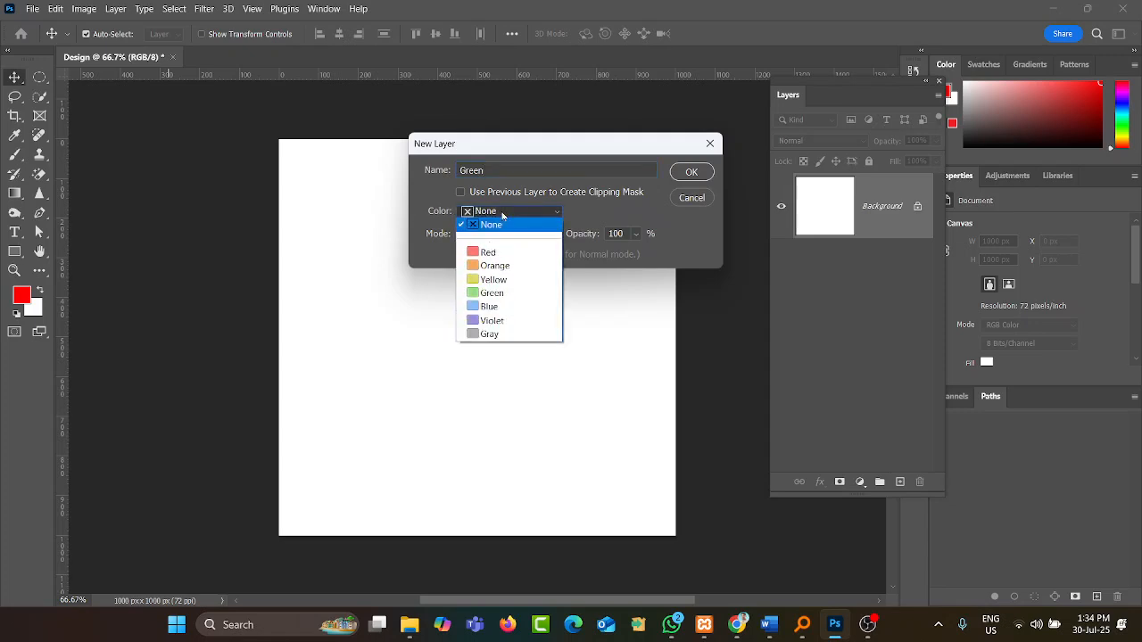
{"action": "left_click", "coordinate": [497, 295]}
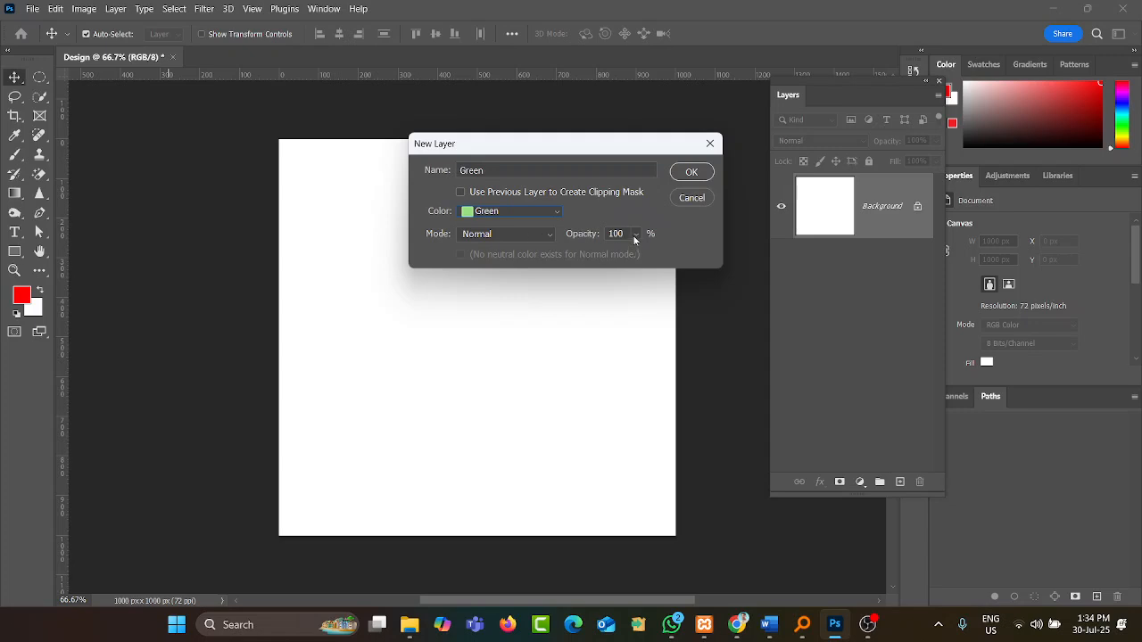
{"action": "left_click", "coordinate": [690, 172]}
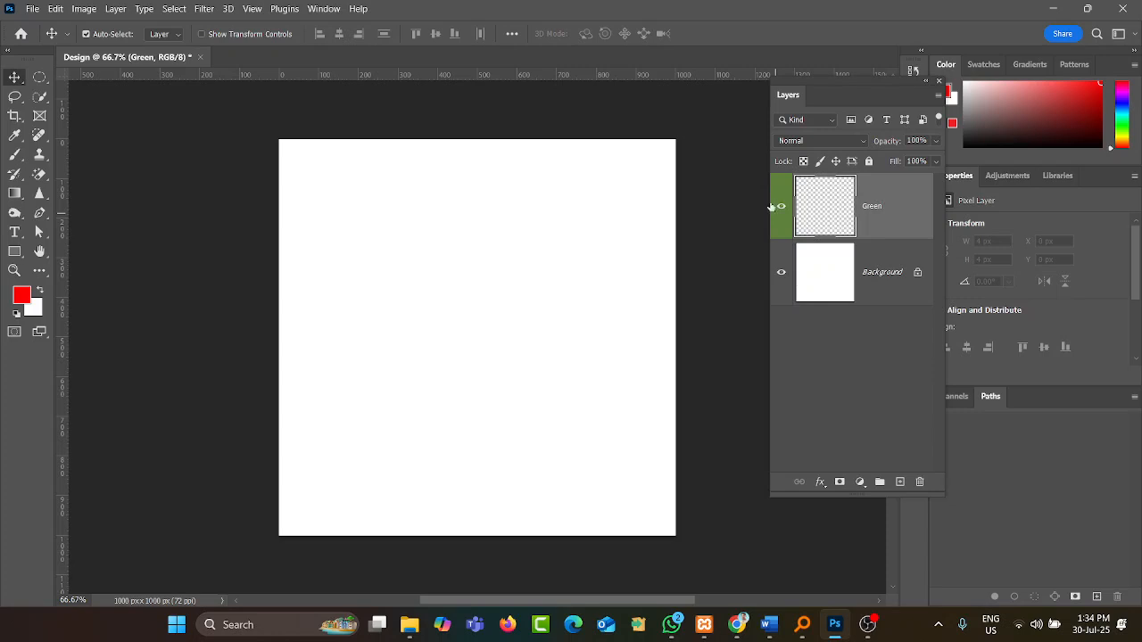
- Draw a rectangular marquee selection about 879 by 521 px across the middle of the canvas on the Green layer
{"action": "left_click", "coordinate": [39, 77]}
{"action": "right_click", "coordinate": [40, 77]}
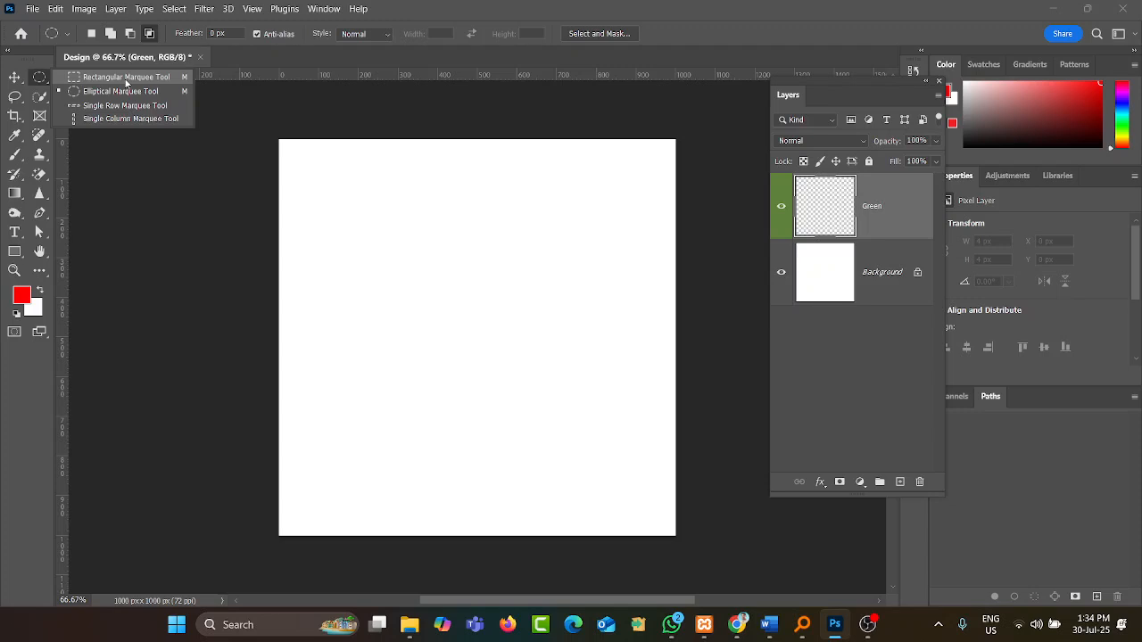
{"action": "left_click", "coordinate": [126, 78]}
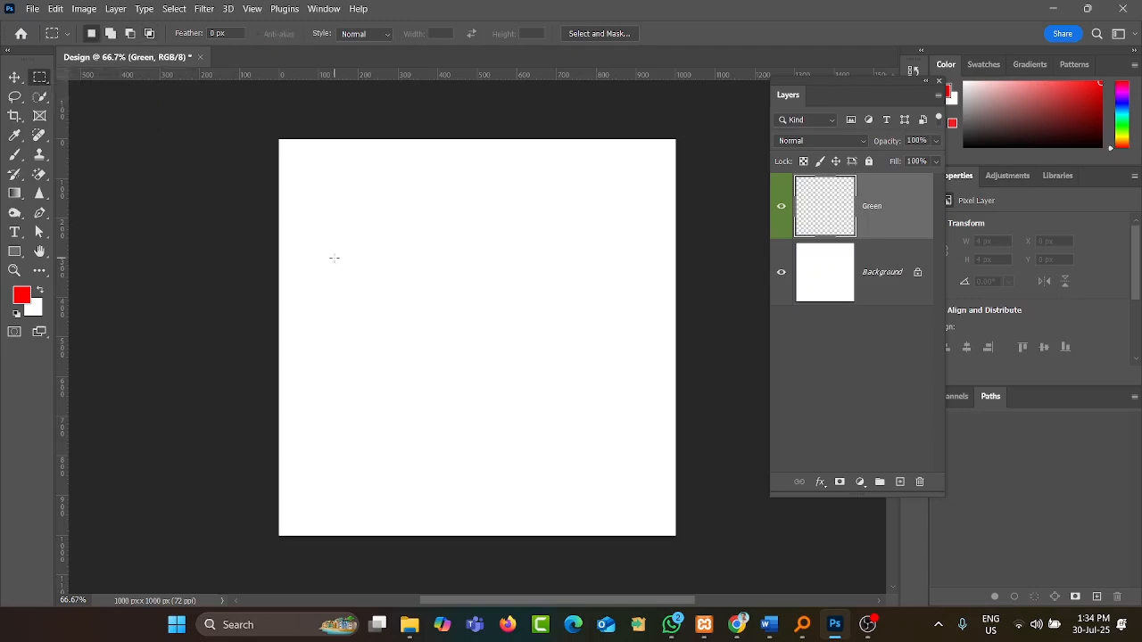
{"action": "left_click_drag", "start_coordinate": [311, 244], "coordinate": [660, 453]}
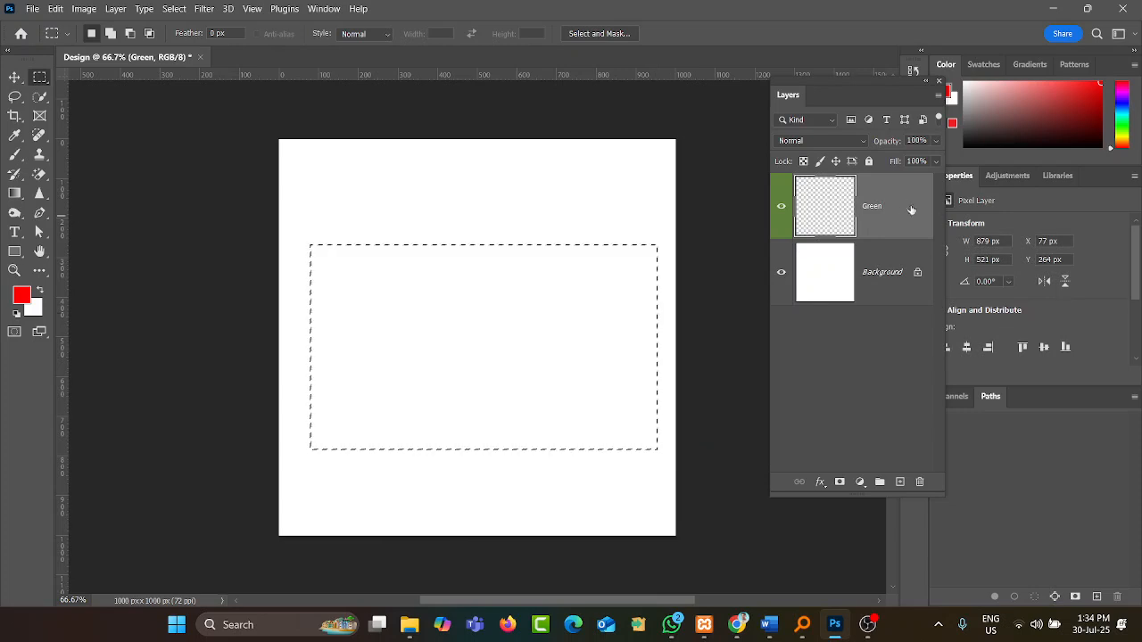
{"action": "left_click", "coordinate": [55, 9]}
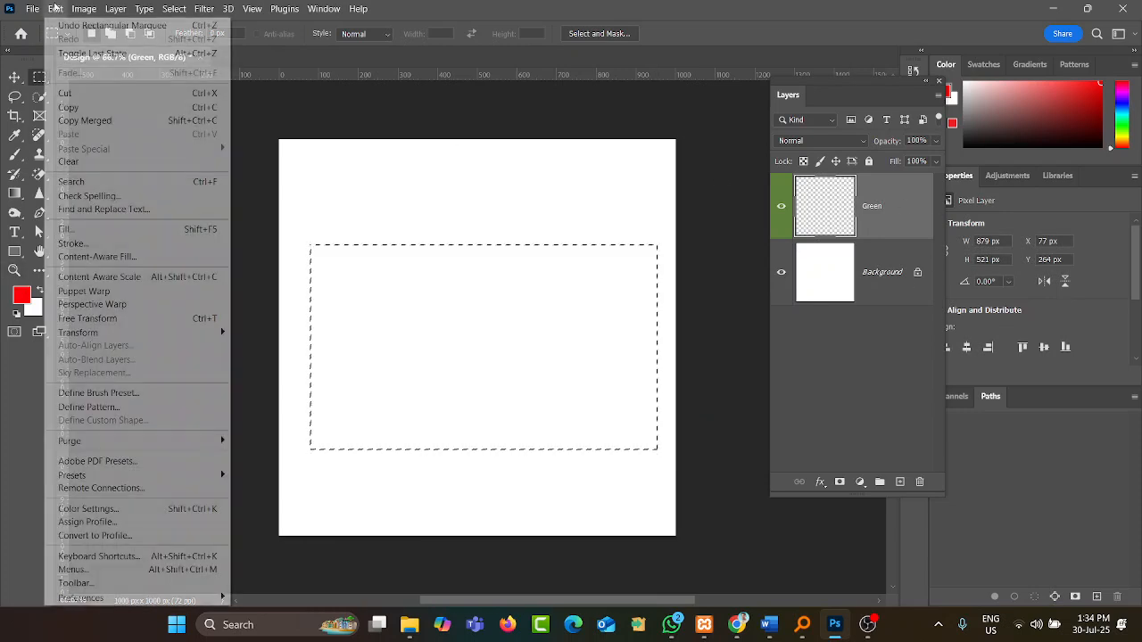
{"action": "left_click", "coordinate": [71, 229]}
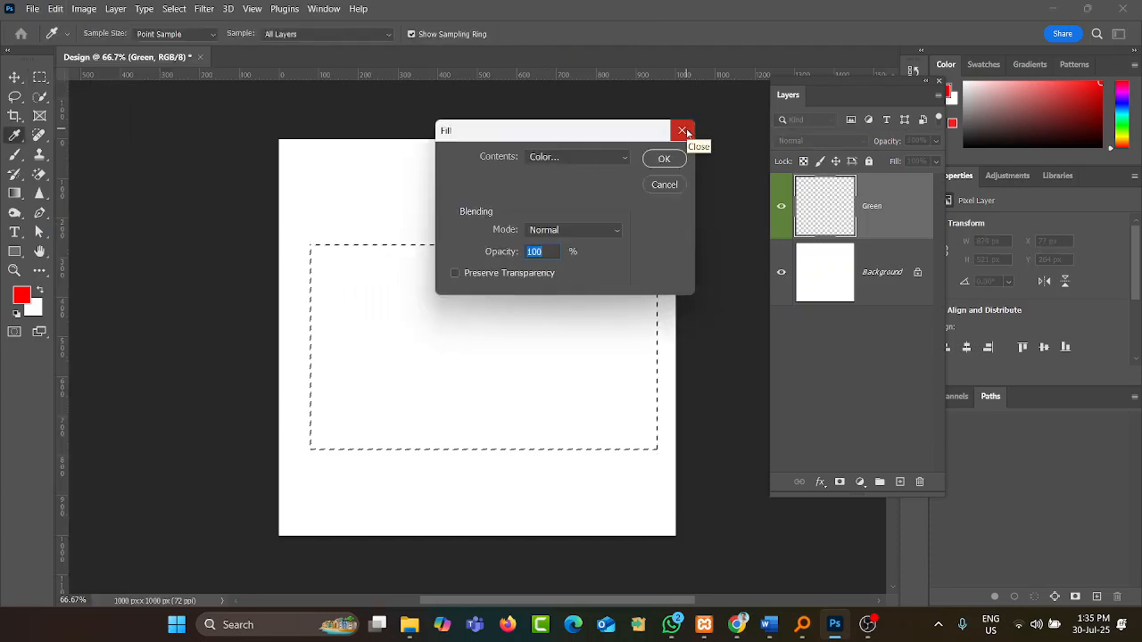
{"action": "left_click", "coordinate": [684, 131]}
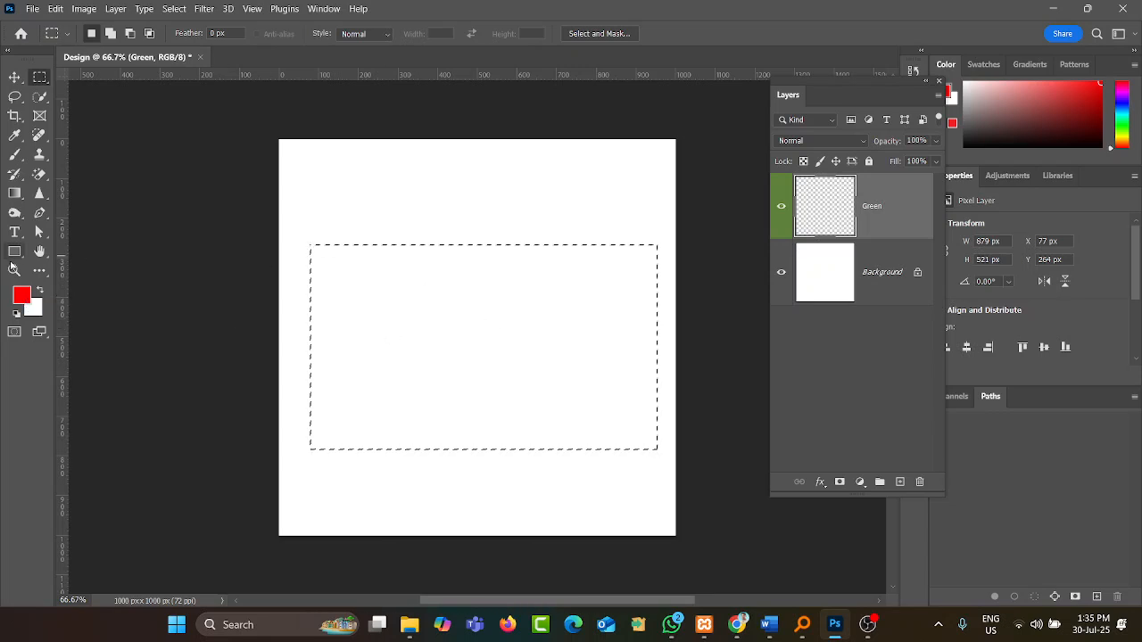
- Set the foreground colour to a fully saturated, slightly dark green with a hue of 120°
{"action": "left_click", "coordinate": [22, 297]}
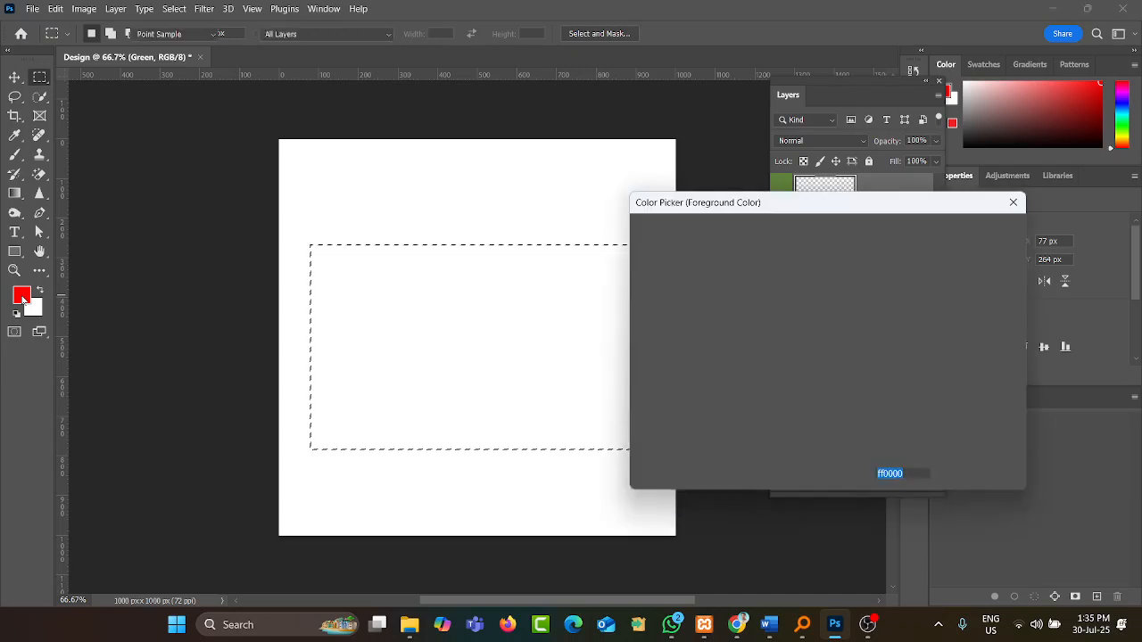
{"action": "left_click", "coordinate": [846, 364]}
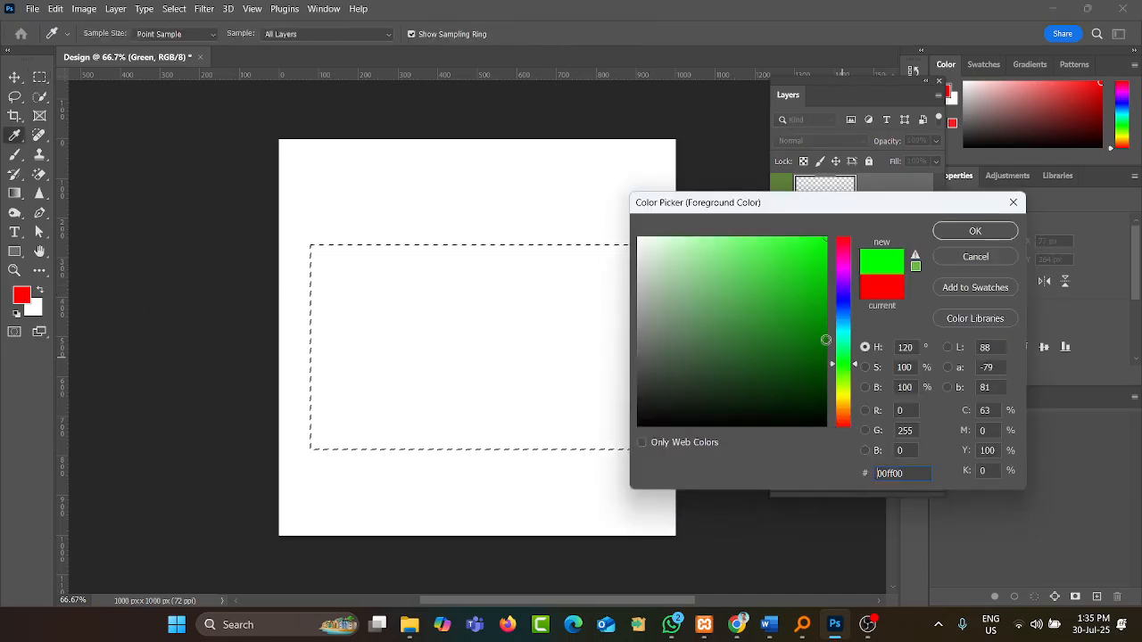
{"action": "left_click", "coordinate": [827, 317]}
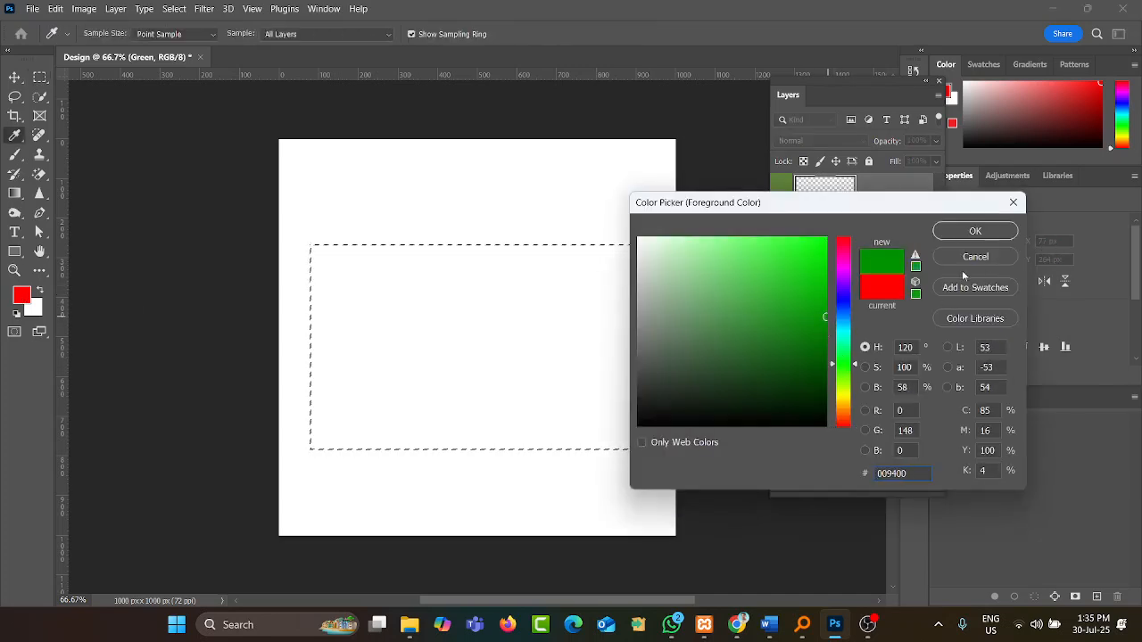
{"action": "mouse_move", "coordinate": [747, 278]}
{"action": "left_mouse_down"}
{"action": "mouse_move", "coordinate": [747, 313]}
{"action": "mouse_move", "coordinate": [827, 309]}
{"action": "left_mouse_up"}
{"action": "left_click", "coordinate": [975, 231]}
{"action": "key", "text": "m"}
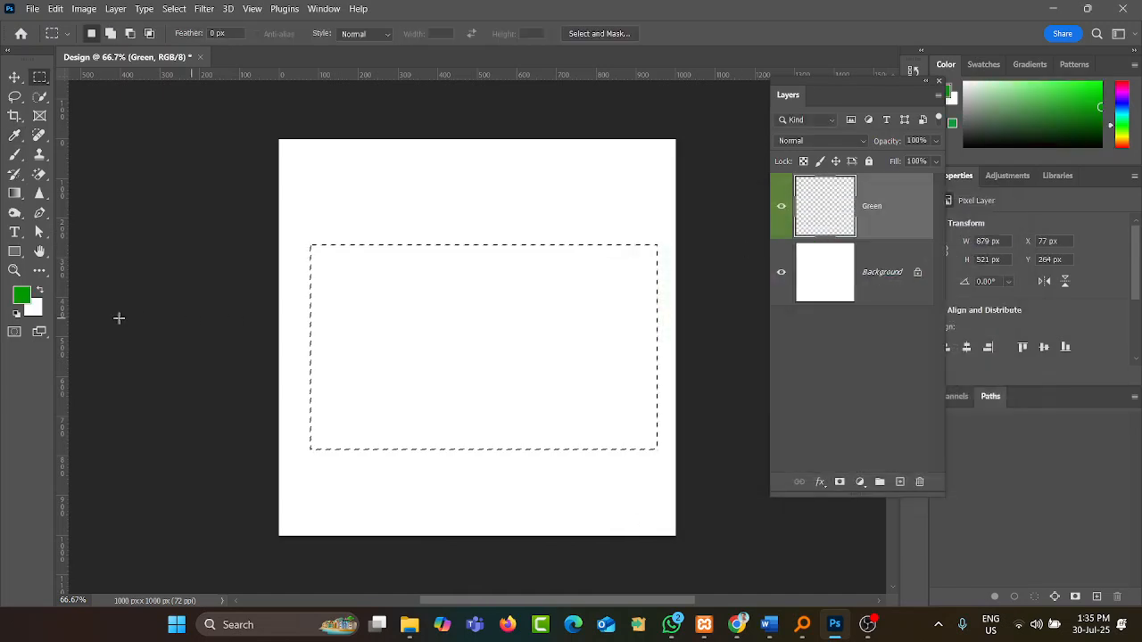
- Set the background colour to pure red, ff0000
{"action": "left_click", "coordinate": [35, 308]}
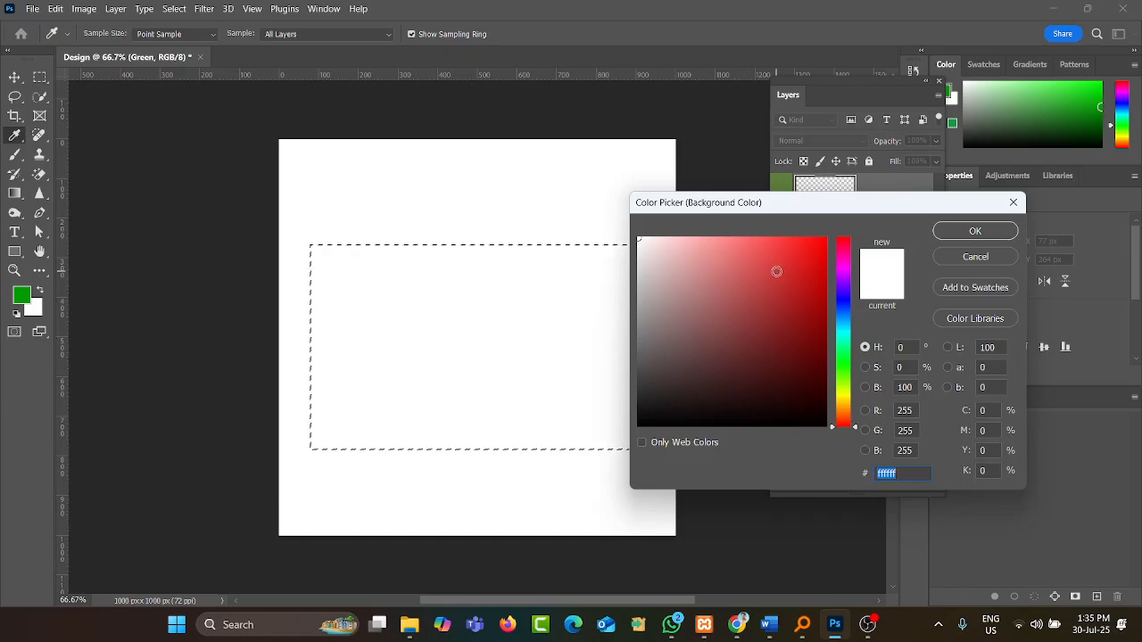
{"action": "left_click", "coordinate": [822, 244]}
{"action": "left_click_drag", "start_coordinate": [839, 227], "coordinate": [899, 249]}
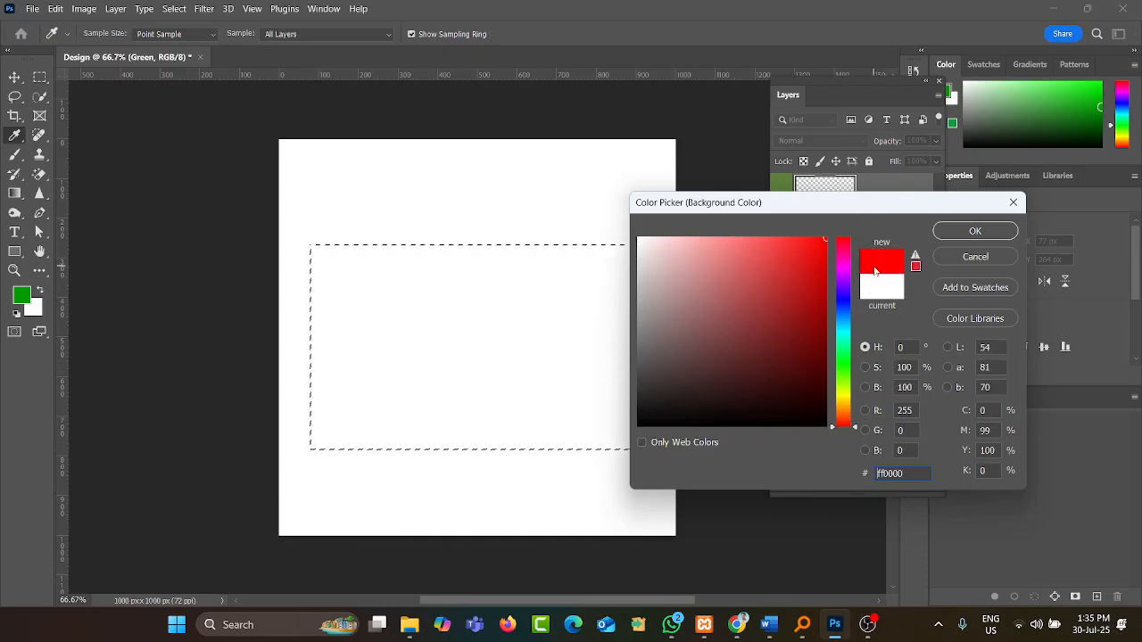
{"action": "left_click", "coordinate": [973, 231]}
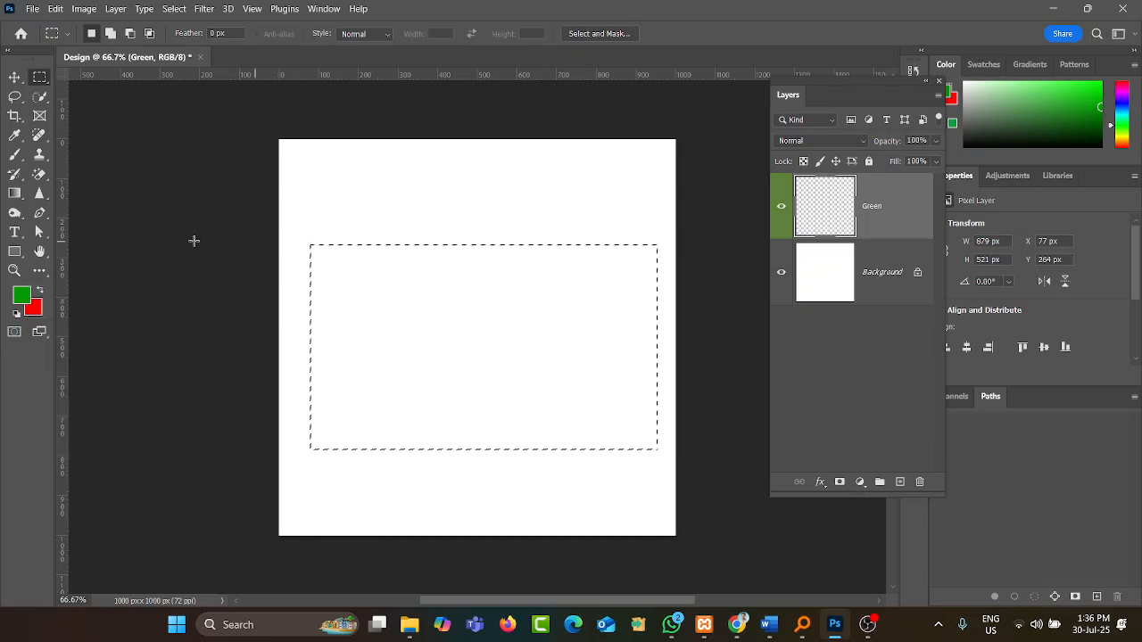
- Fill the Green layer's rectangular selection with the green foreground colour, deselect it, and move the rectangle to about X 61 px, Y 240 px
{"action": "key", "text": "x"}
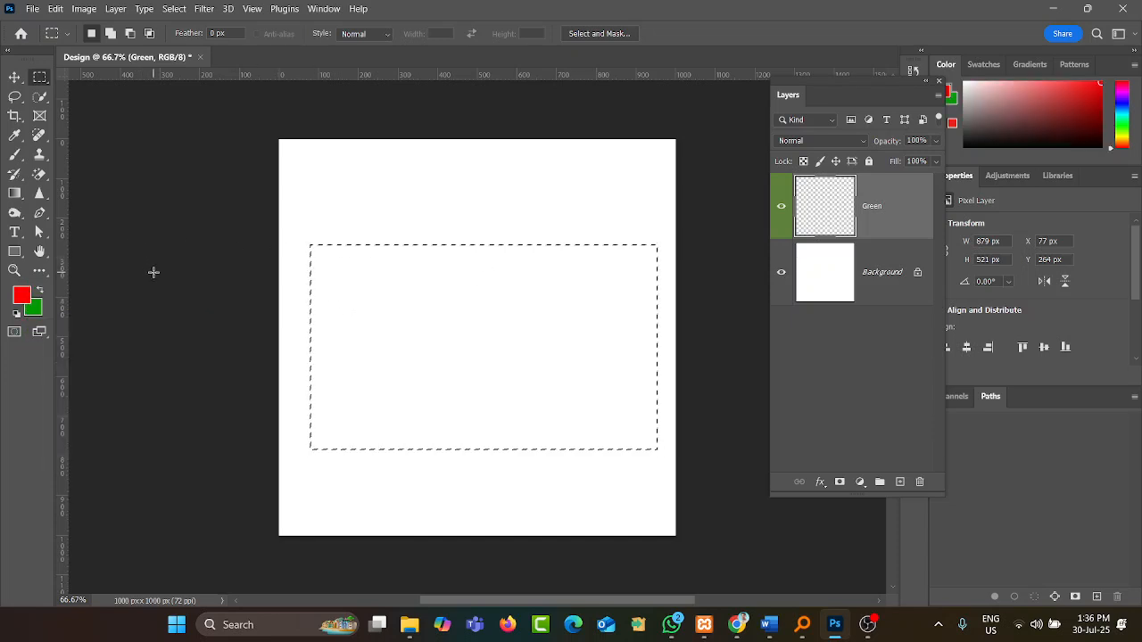
{"action": "key", "text": "x"}
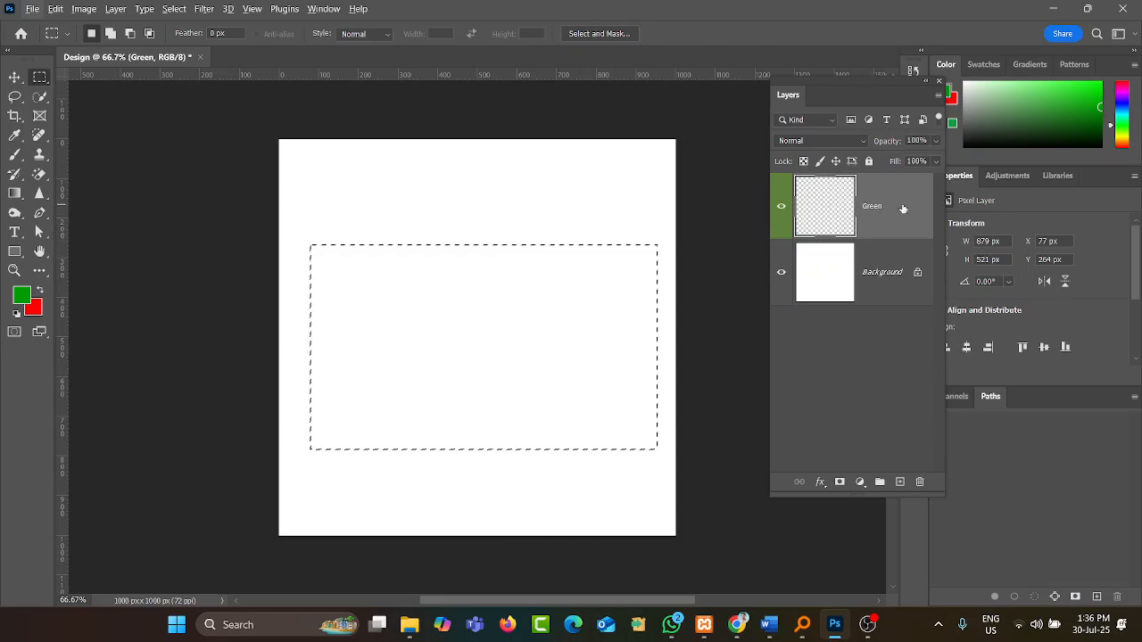
{"action": "key", "text": "alt"}
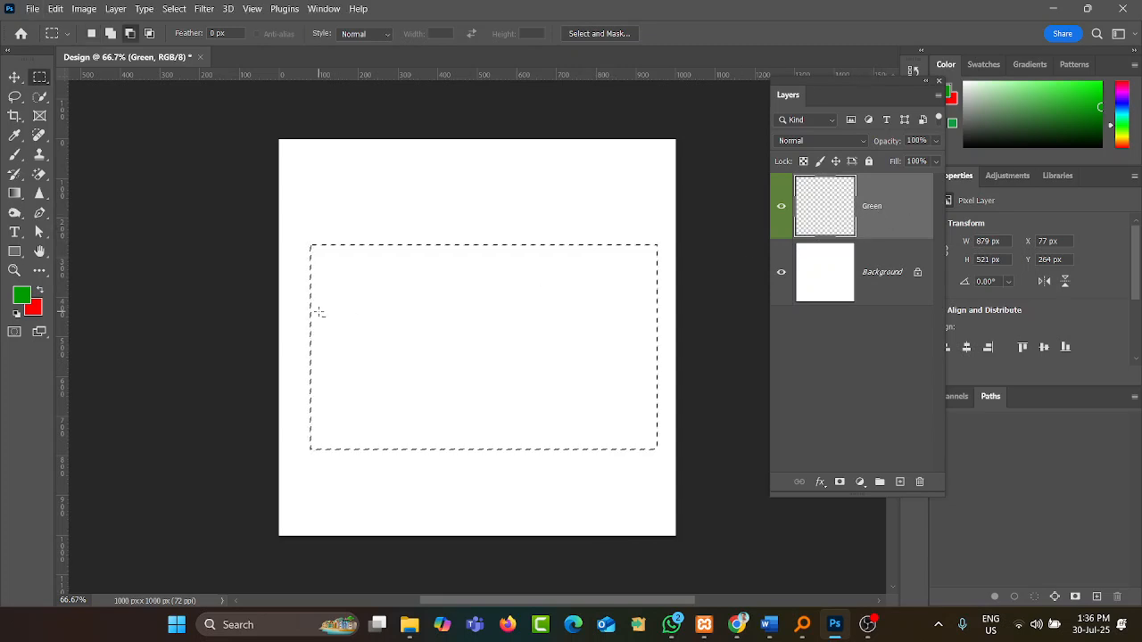
{"action": "key", "text": "alt+BackSpace"}
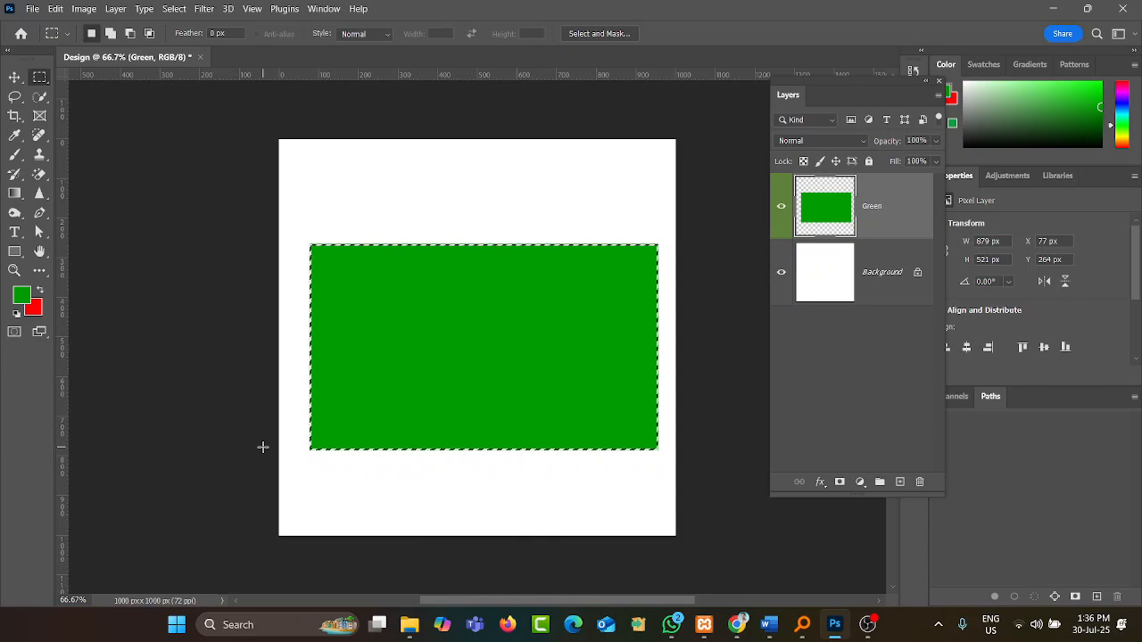
{"action": "key", "text": "ctrl+d"}
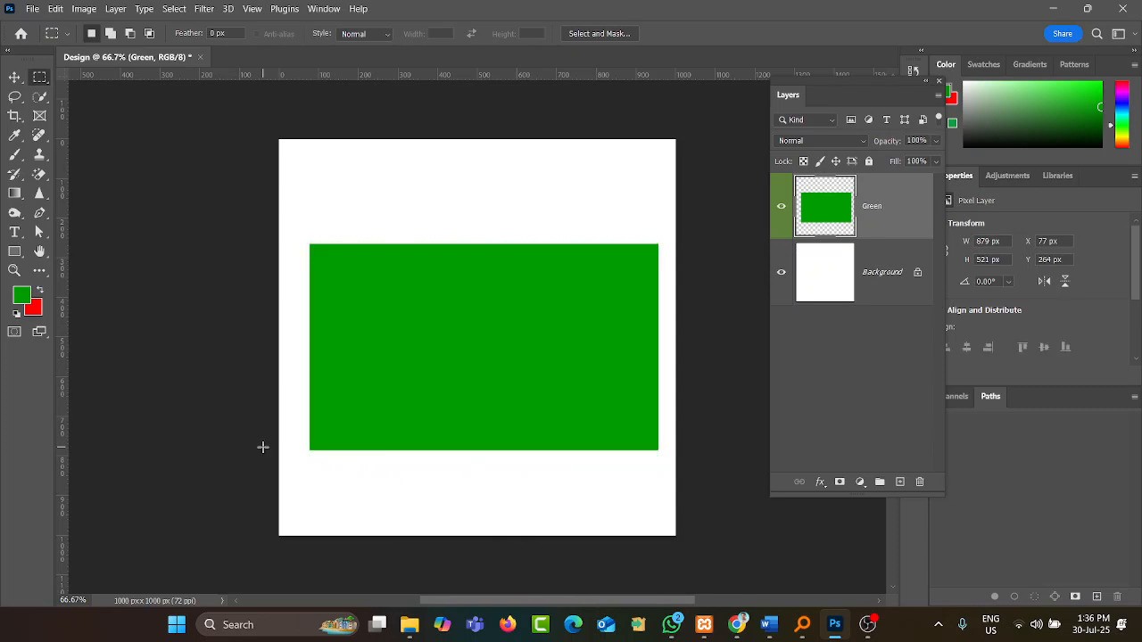
{"action": "left_click", "coordinate": [14, 76]}
{"action": "mouse_move", "coordinate": [505, 375]}
{"action": "left_mouse_down"}
{"action": "mouse_move", "coordinate": [498, 383]}
{"action": "mouse_move", "coordinate": [511, 371]}
{"action": "left_mouse_up"}
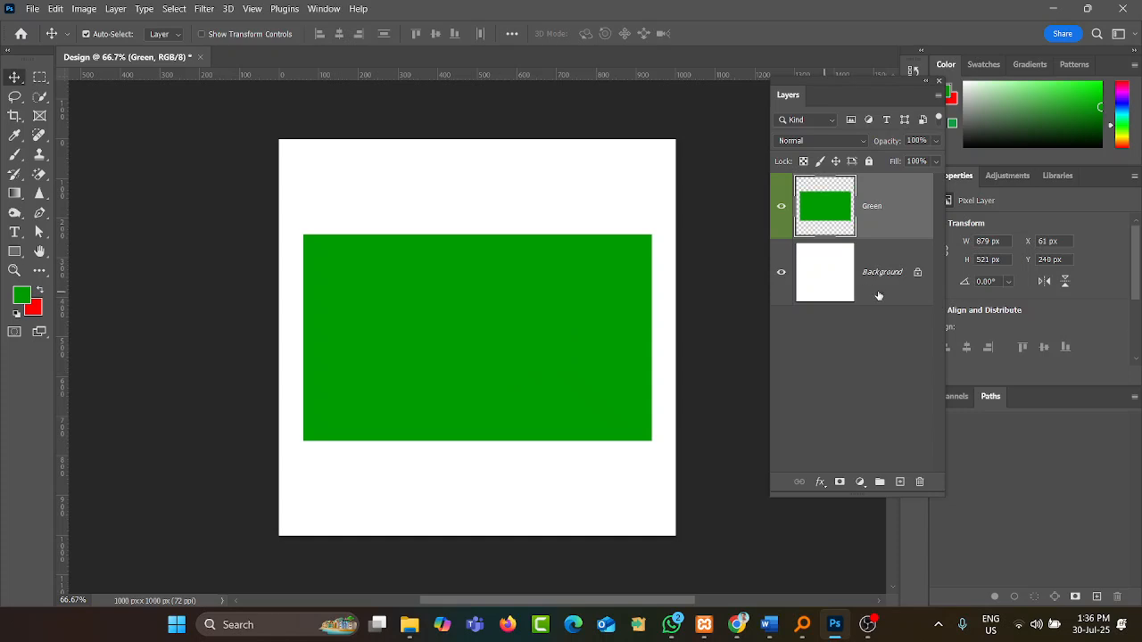
- Add two blank layers above the Green layer and delete both of them
{"action": "left_click", "coordinate": [898, 483]}
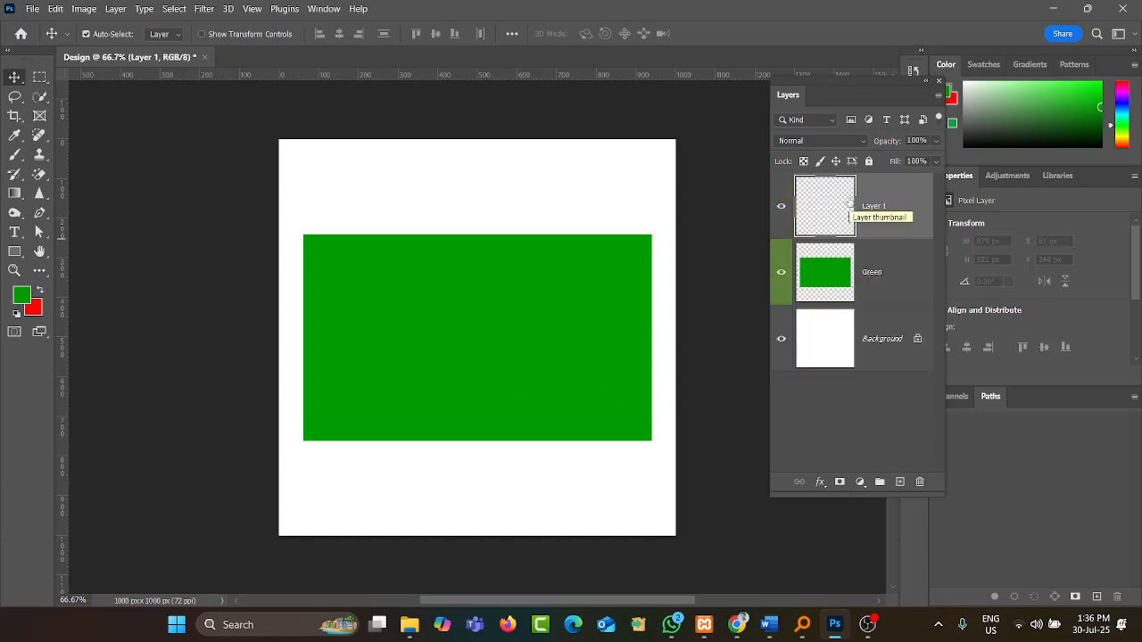
{"action": "left_click", "coordinate": [40, 79]}
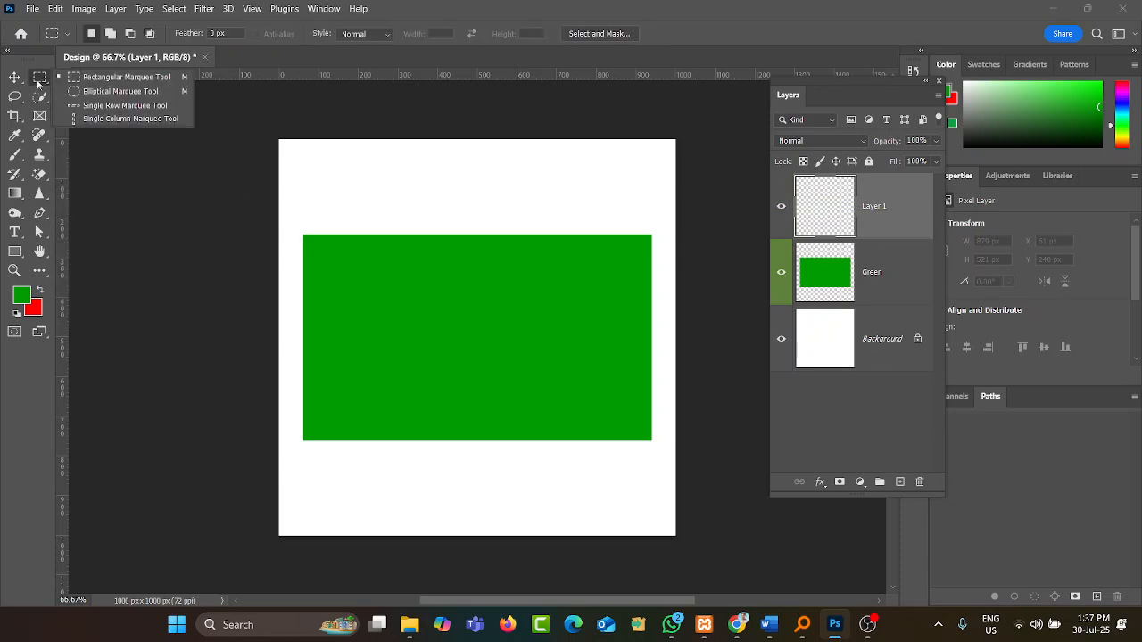
{"action": "left_click", "coordinate": [133, 92]}
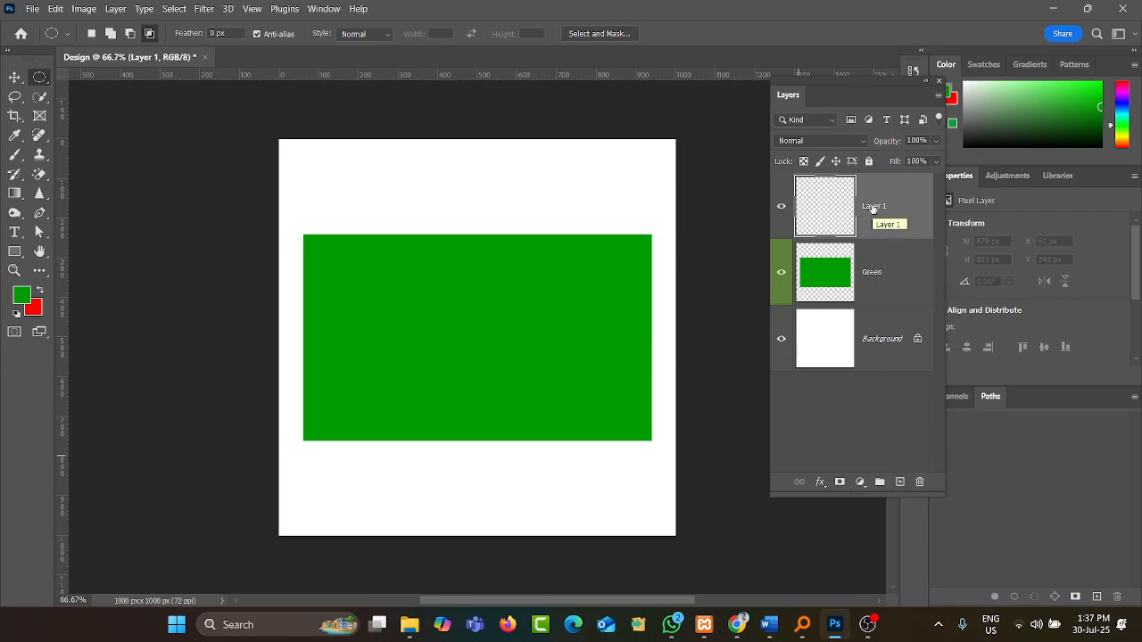
{"action": "left_click", "coordinate": [899, 482]}
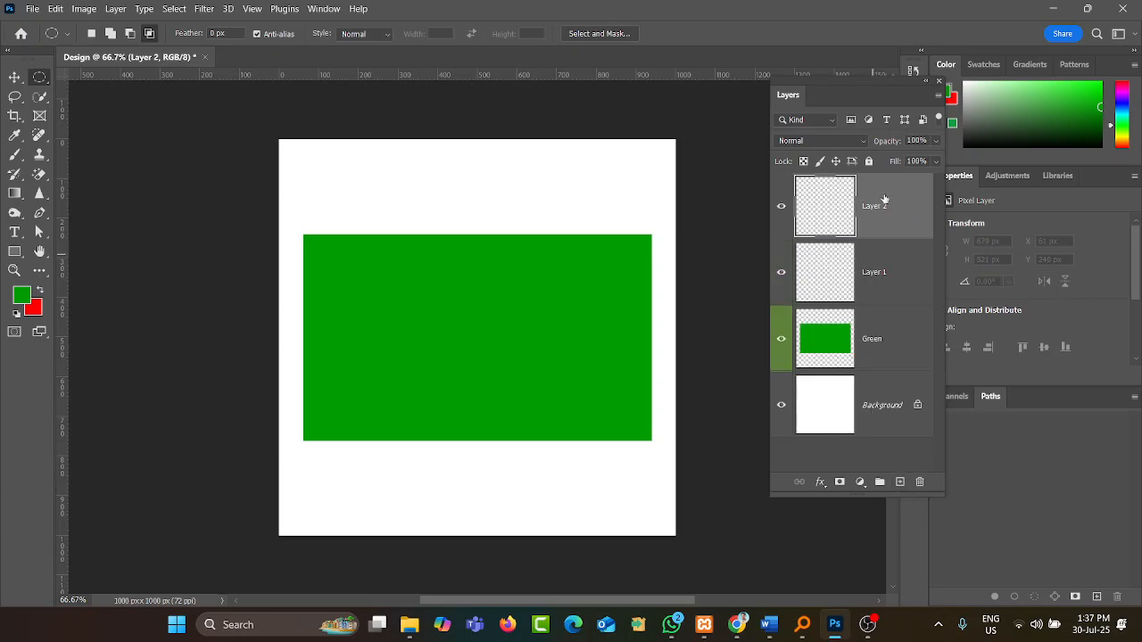
{"action": "left_click_drag", "start_coordinate": [883, 202], "coordinate": [919, 482]}
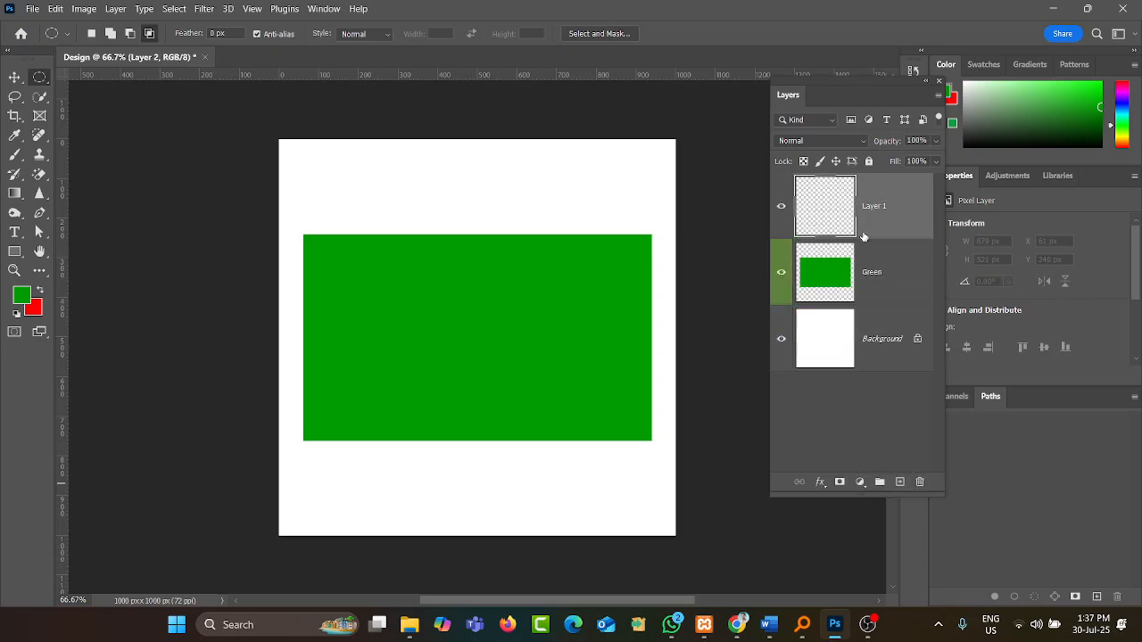
{"action": "left_click_drag", "start_coordinate": [864, 199], "coordinate": [920, 481]}
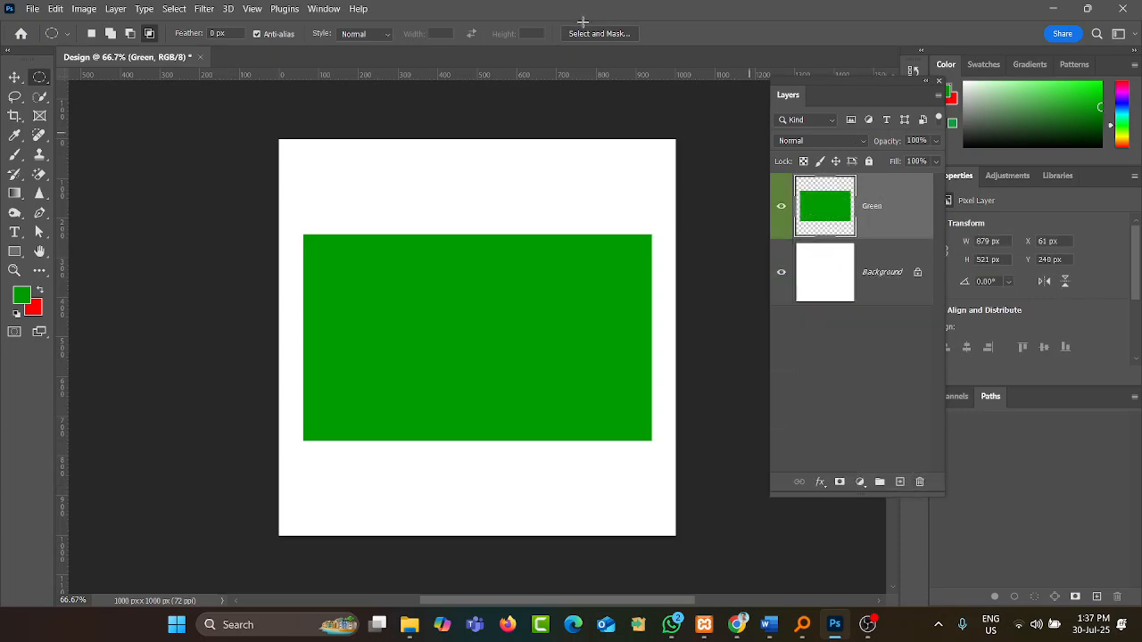
- Create a new layer named Red above the Green layer with no colour label, Normal mode and 100% opacity
{"action": "left_click", "coordinate": [116, 9]}
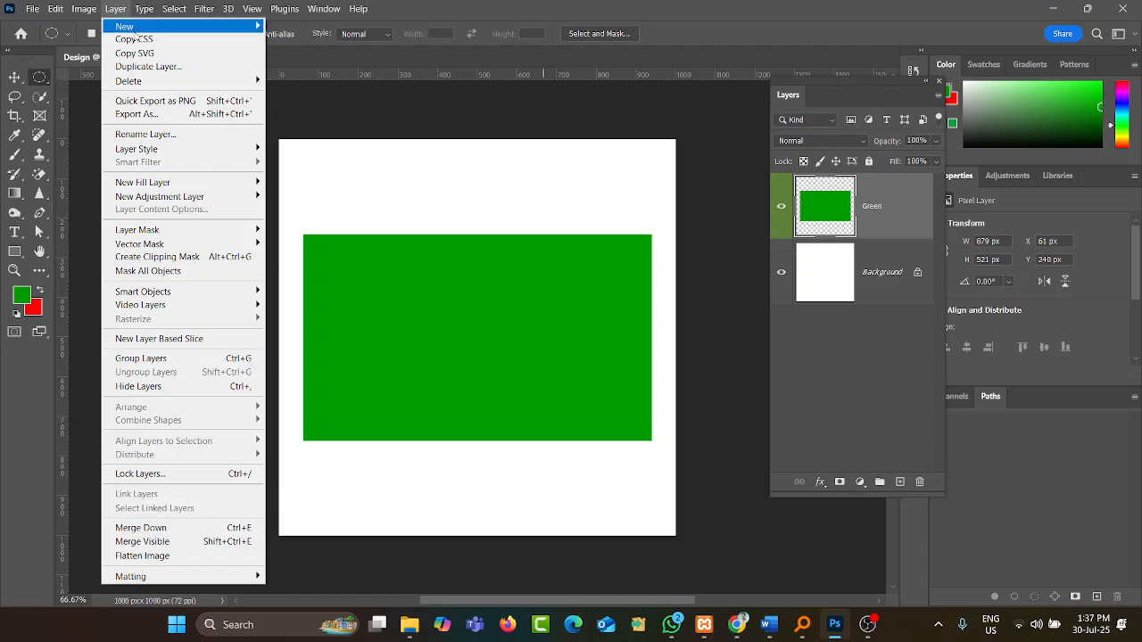
{"action": "mouse_move", "coordinate": [216, 28]}
{"action": "left_click", "coordinate": [306, 29]}
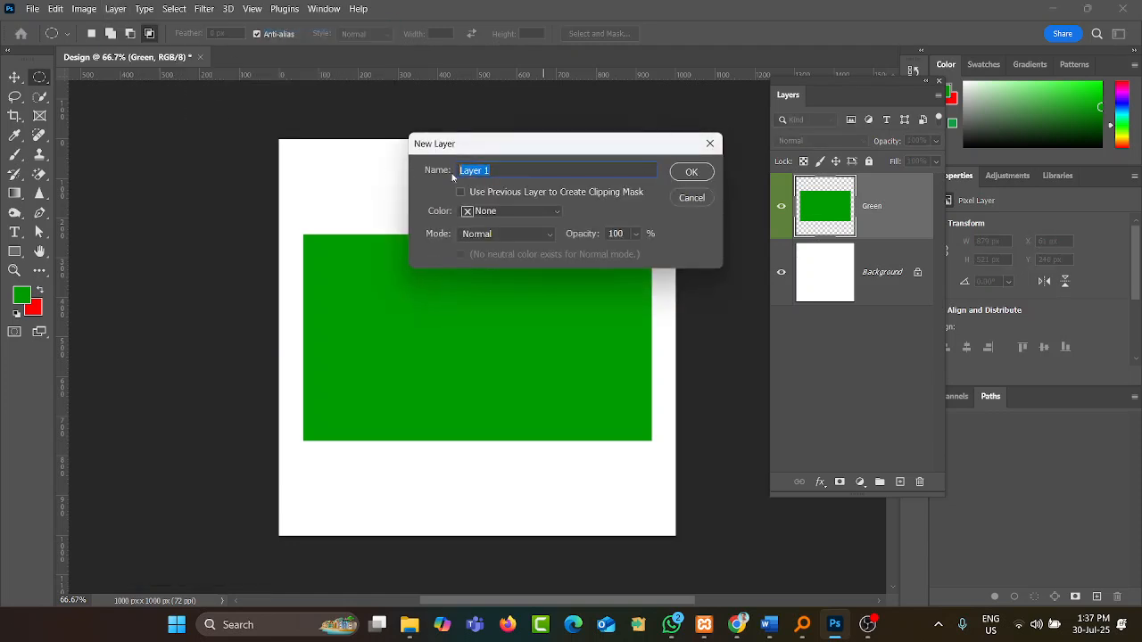
{"action": "type", "text": "Red"}
{"action": "left_click", "coordinate": [703, 181]}
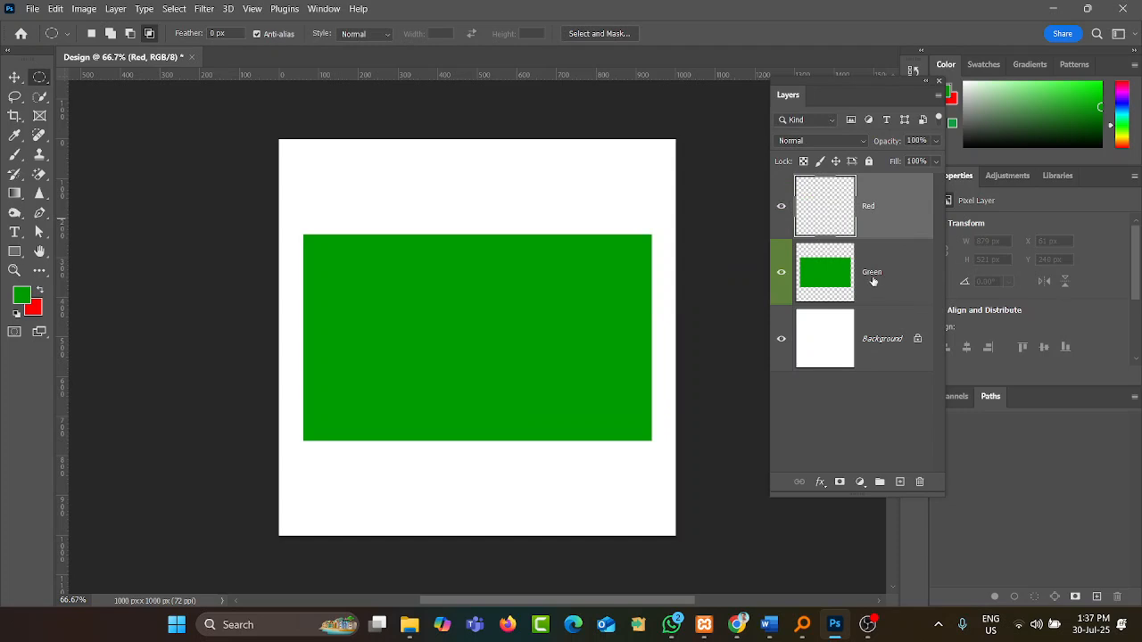
- Rename the Red layer as Hello Red
{"action": "left_click", "coordinate": [873, 282]}
{"action": "left_click", "coordinate": [872, 212]}
{"action": "double_click", "coordinate": [868, 207]}
{"action": "key", "text": "Left"}
{"action": "type", "text": "Hello"}
{"action": "key", "text": "Return"}
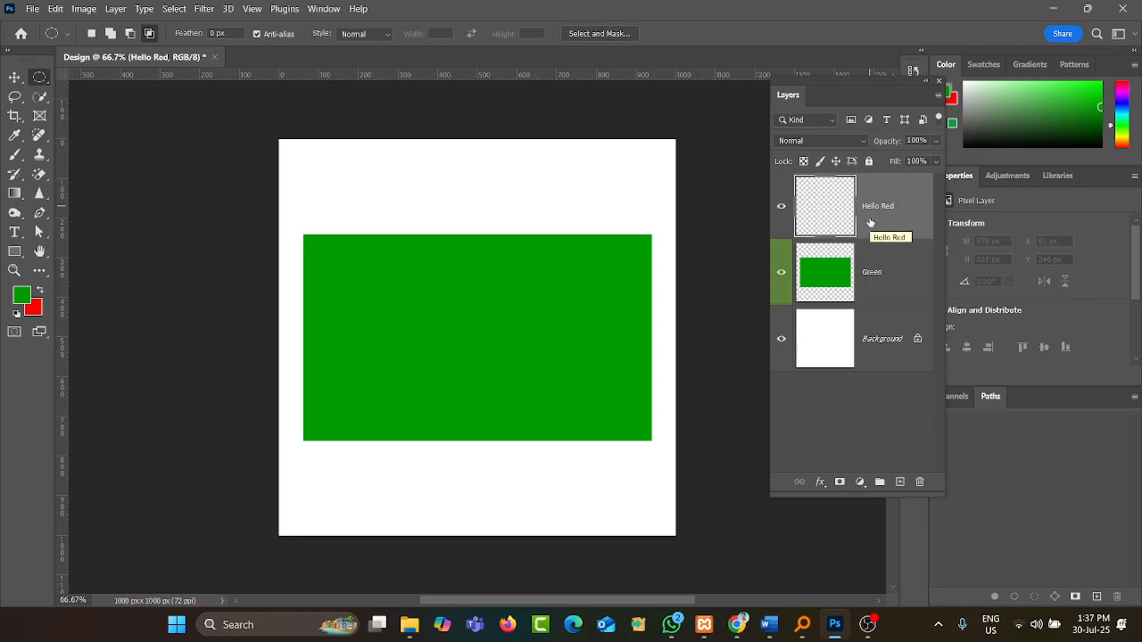
- Draw an elliptical selection about 309 by 322 px at the green rectangle's centre, fill it with the red background colour on Hello Red, and deselect
{"action": "right_click", "coordinate": [40, 79]}
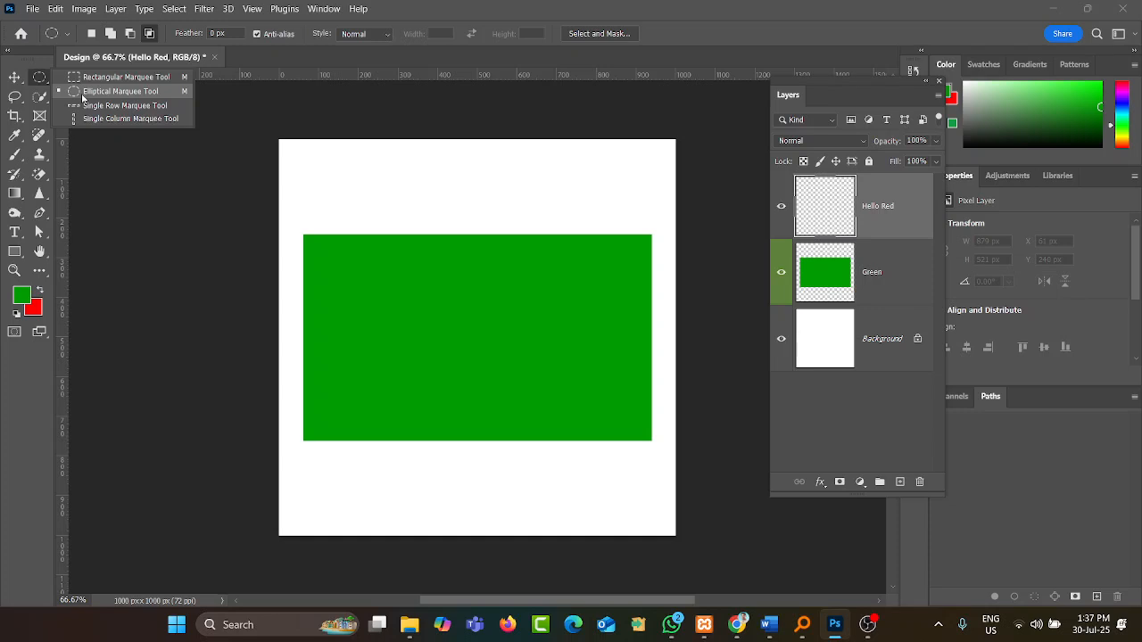
{"action": "left_click", "coordinate": [82, 93]}
{"action": "left_click_drag", "start_coordinate": [416, 284], "coordinate": [537, 411]}
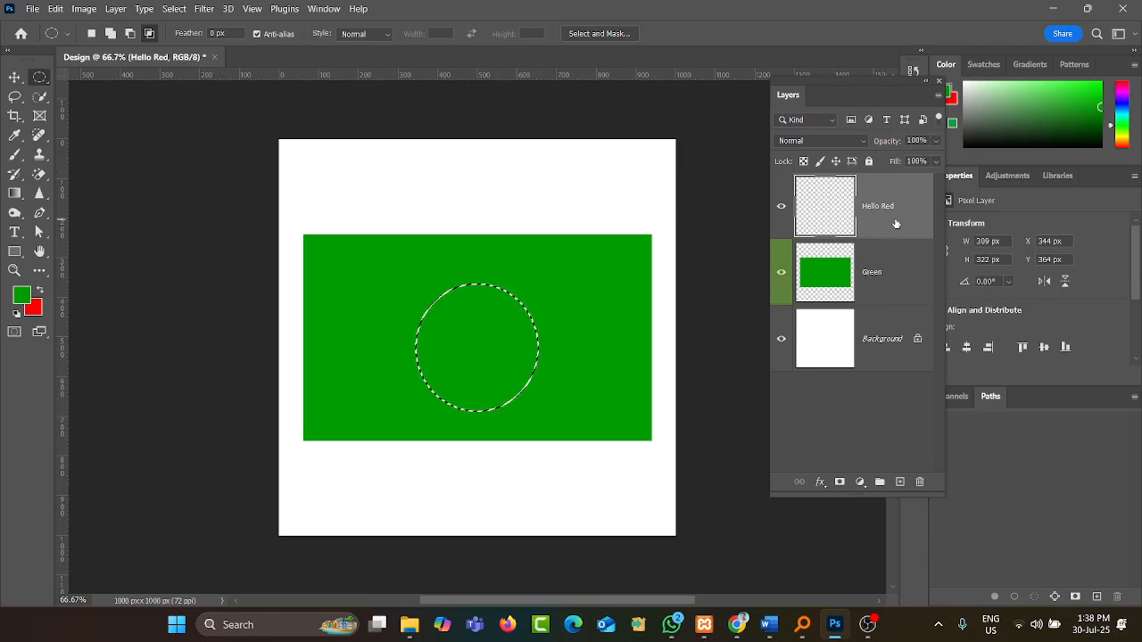
{"action": "key", "text": "ctrl+BackSpace"}
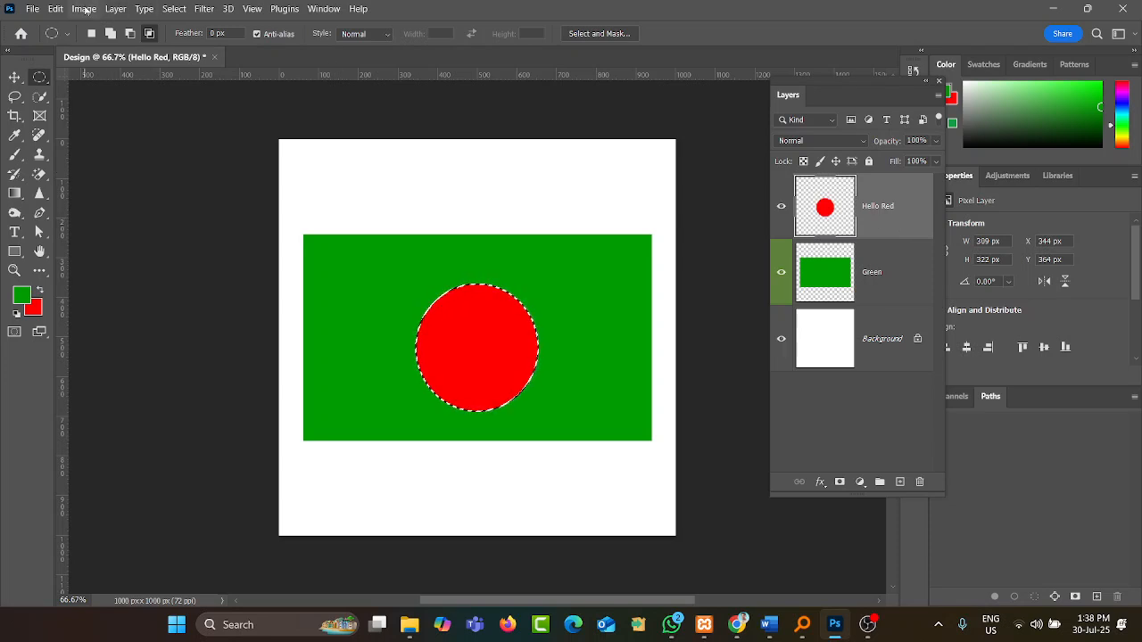
{"action": "left_click", "coordinate": [174, 9]}
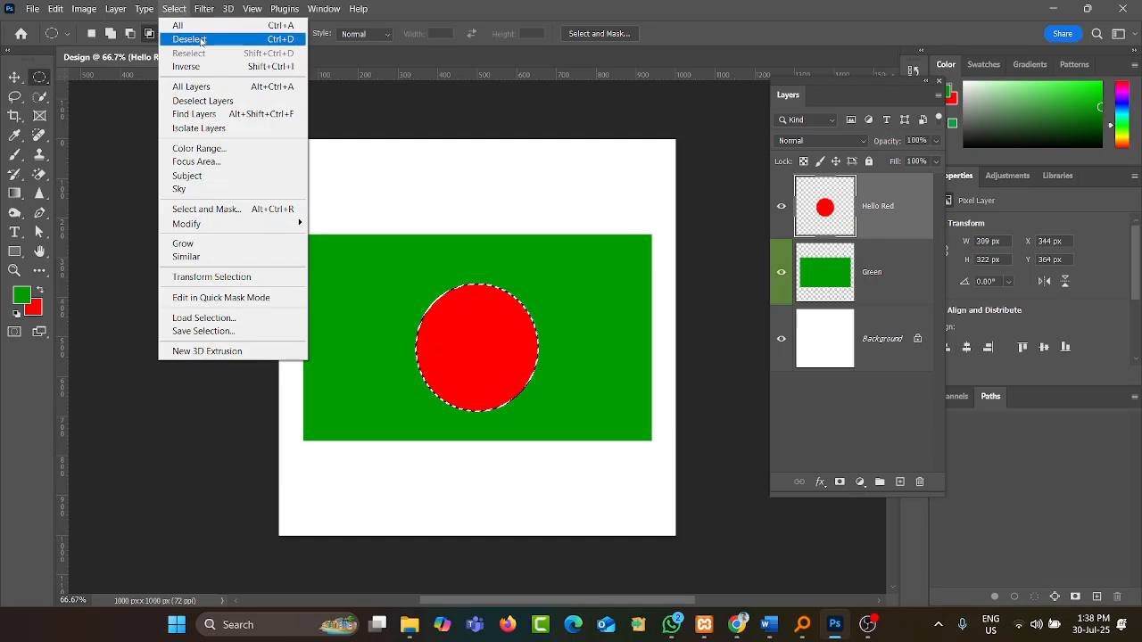
{"action": "left_click", "coordinate": [201, 41]}
- Move the circle and rectangle separately, ending with the circle at about X 346, Y 381 px and the rectangle at about X 61, Y 281 px
{"action": "left_click", "coordinate": [14, 77]}
{"action": "left_click_drag", "start_coordinate": [466, 384], "coordinate": [534, 306]}
{"action": "left_click_drag", "start_coordinate": [534, 386], "coordinate": [494, 435]}
{"action": "left_click_drag", "start_coordinate": [416, 217], "coordinate": [472, 352]}
{"action": "left_click", "coordinate": [541, 401]}
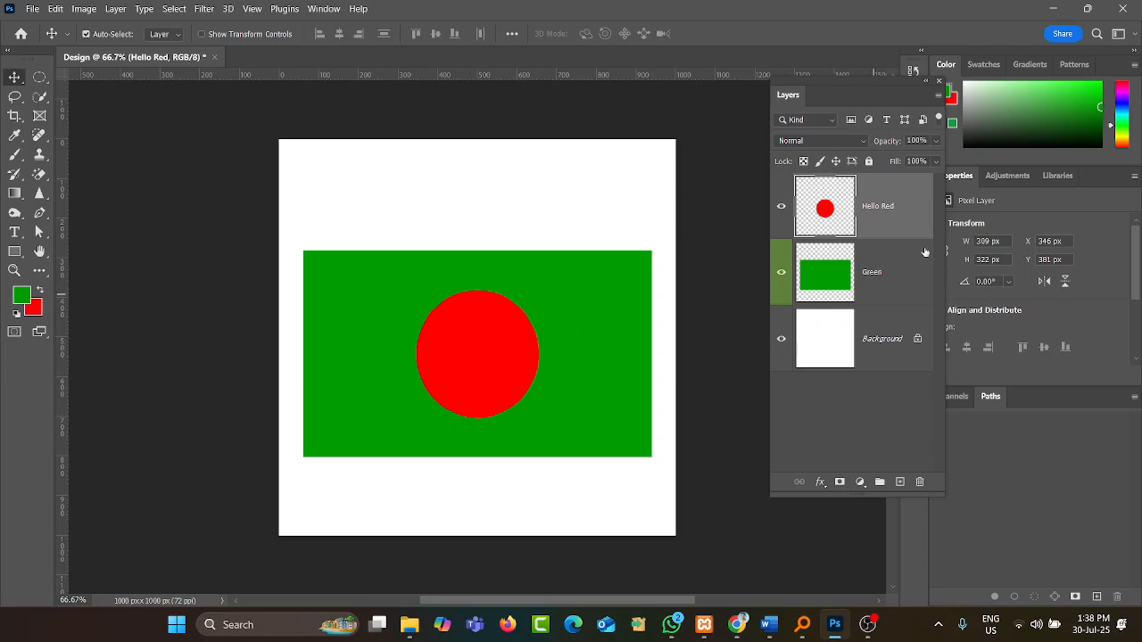
{"action": "left_click", "coordinate": [888, 280]}
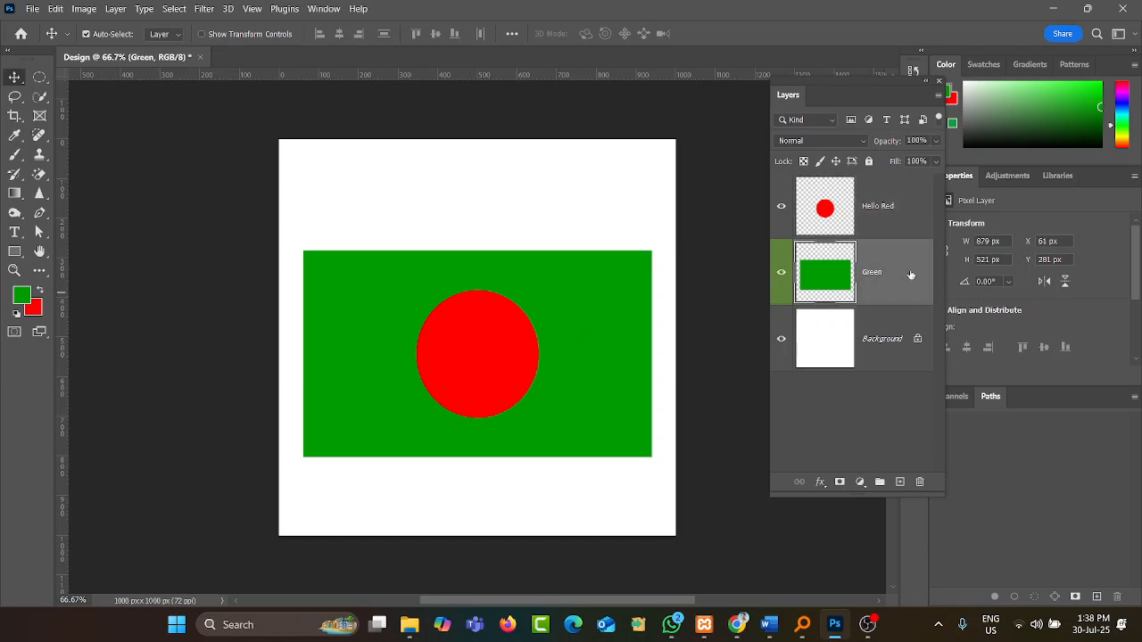
{"action": "left_click_drag", "start_coordinate": [897, 286], "coordinate": [830, 302]}
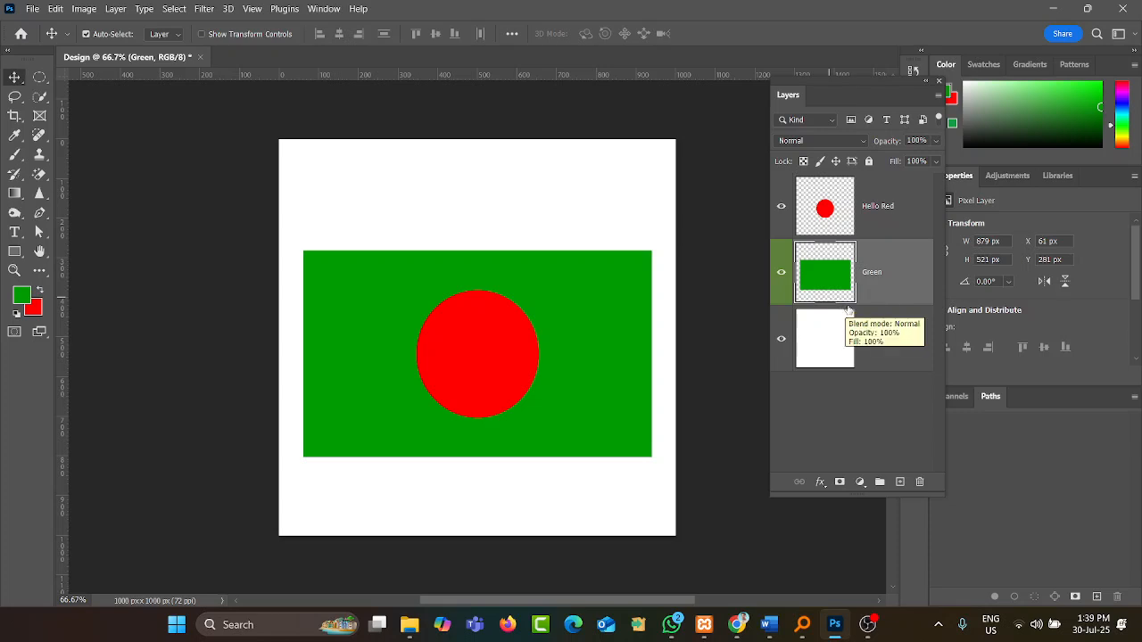
{"action": "left_click", "coordinate": [868, 626]}
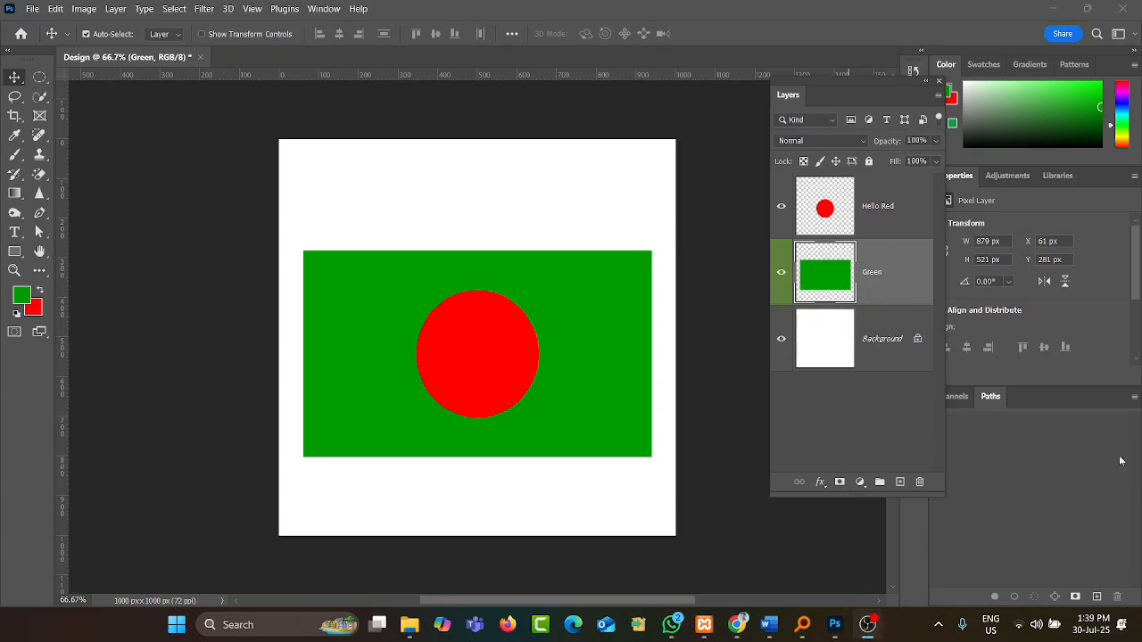
{"action": "left_click", "coordinate": [1051, 5]}
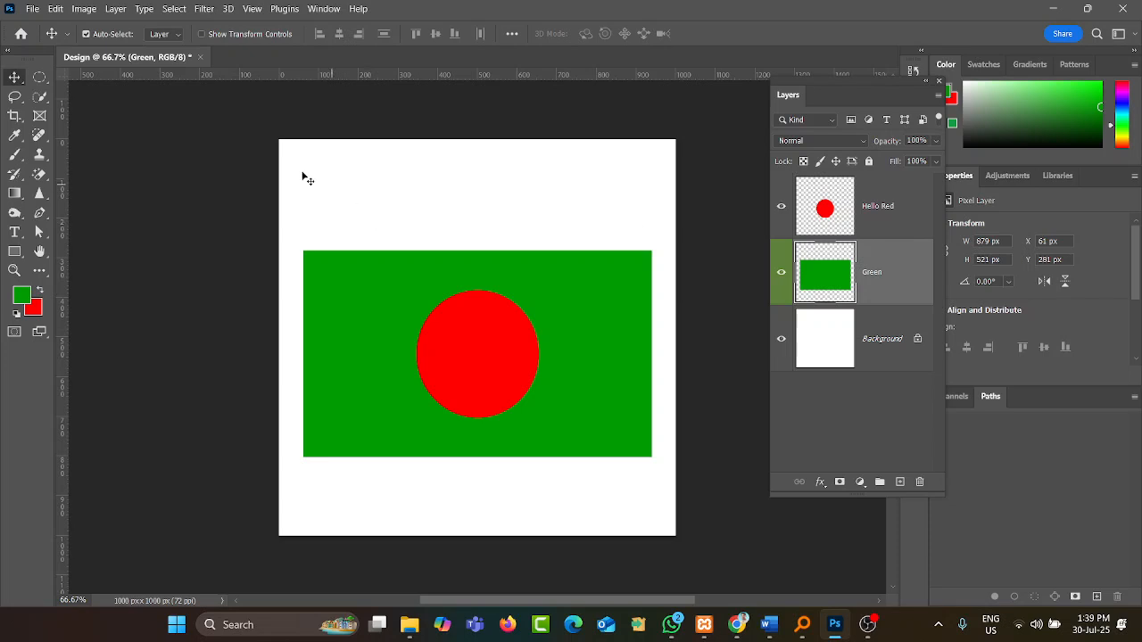
- Move the rectangle and circle separately, ending with the circle at about X 346, Y 362 px and the rectangle at about X 61, Y 262 px
{"action": "mouse_move", "coordinate": [538, 392]}
{"action": "left_mouse_down"}
{"action": "mouse_move", "coordinate": [526, 282]}
{"action": "mouse_move", "coordinate": [535, 401]}
{"action": "left_mouse_up"}
{"action": "left_click_drag", "start_coordinate": [474, 352], "coordinate": [381, 329]}
{"action": "left_click_drag", "start_coordinate": [533, 360], "coordinate": [495, 328]}
{"action": "left_click_drag", "start_coordinate": [370, 317], "coordinate": [439, 318]}
{"action": "left_click_drag", "start_coordinate": [505, 329], "coordinate": [548, 342]}
{"action": "left_click_drag", "start_coordinate": [445, 329], "coordinate": [477, 343]}
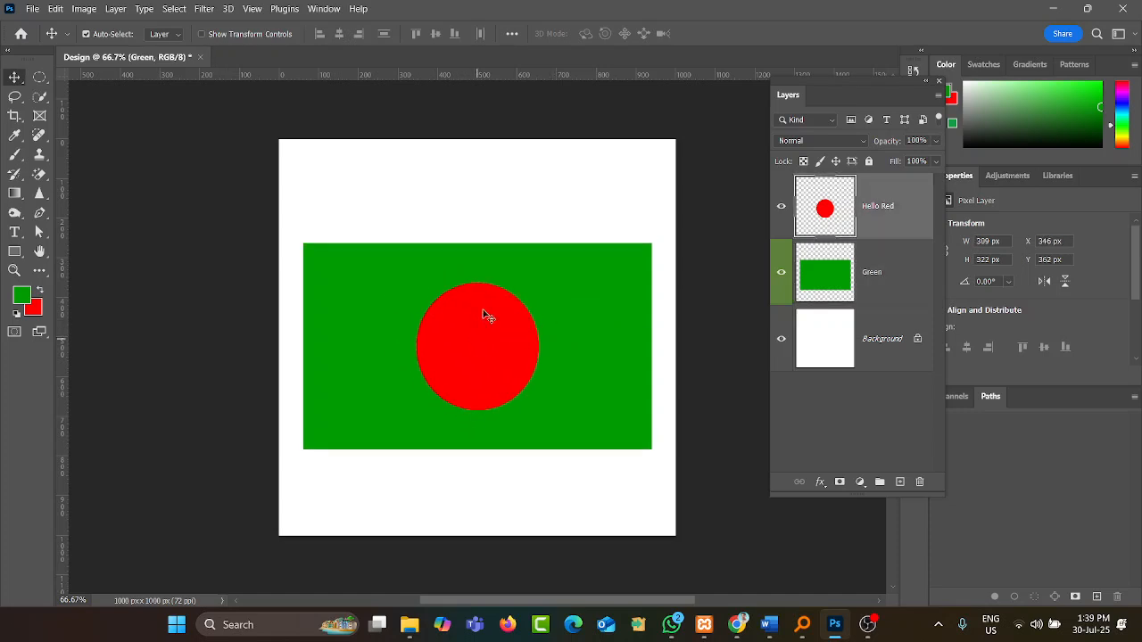
- Select the Green and Hello Red layers together, then clear the layer selection
{"action": "left_click", "coordinate": [481, 215]}
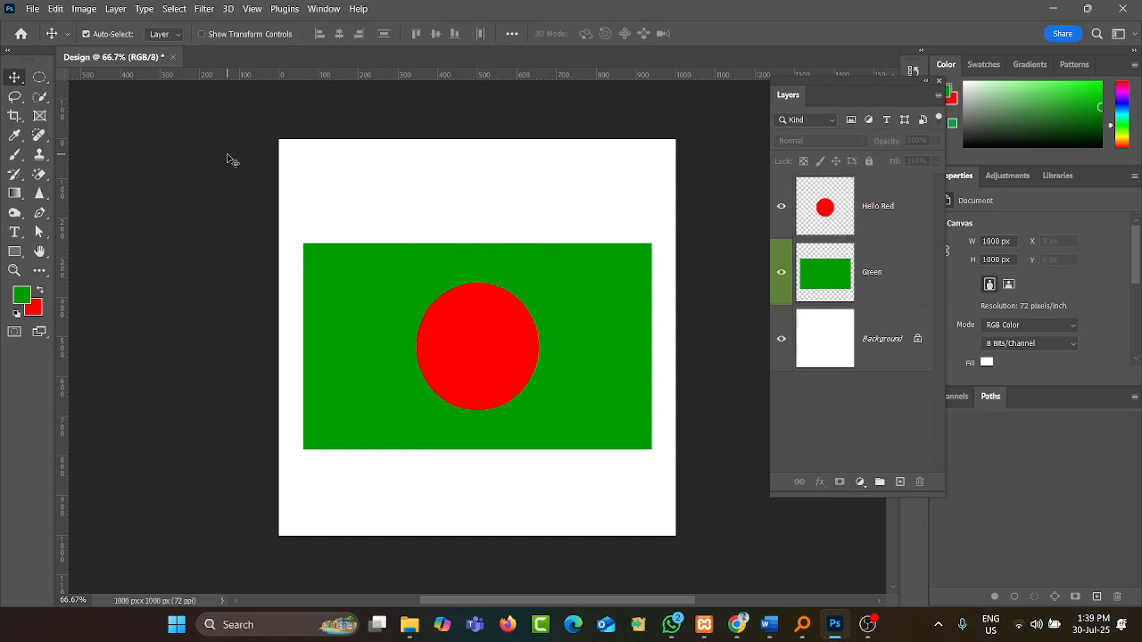
{"action": "left_click_drag", "start_coordinate": [223, 191], "coordinate": [713, 489]}
{"action": "left_click", "coordinate": [873, 279]}
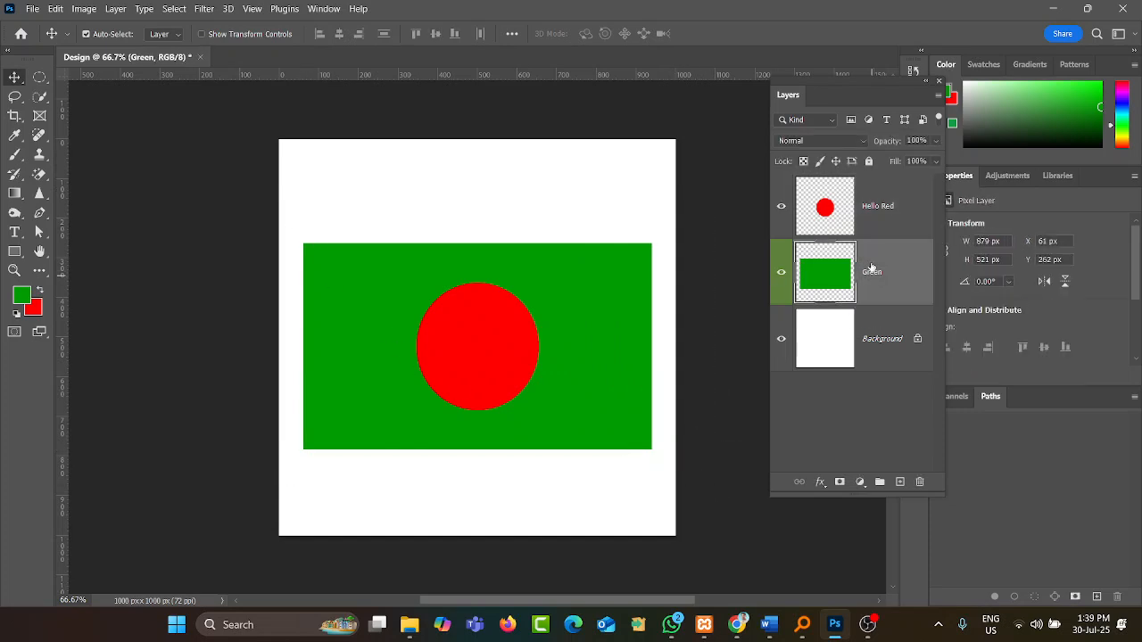
{"action": "left_click", "coordinate": [881, 219], "text": "shift"}
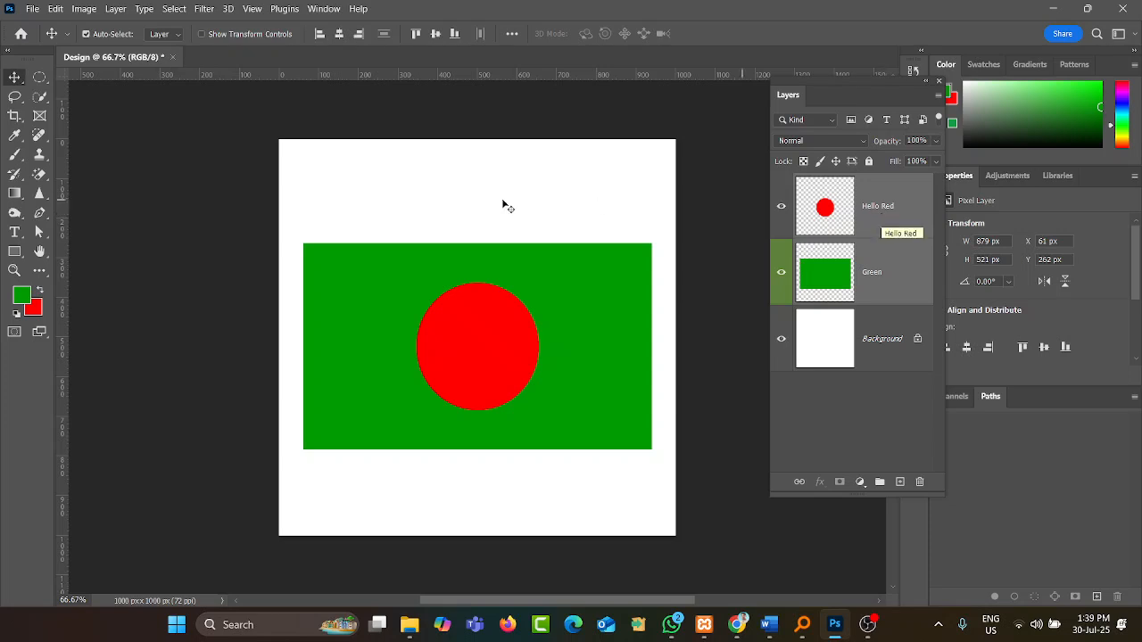
{"action": "left_click", "coordinate": [323, 143]}
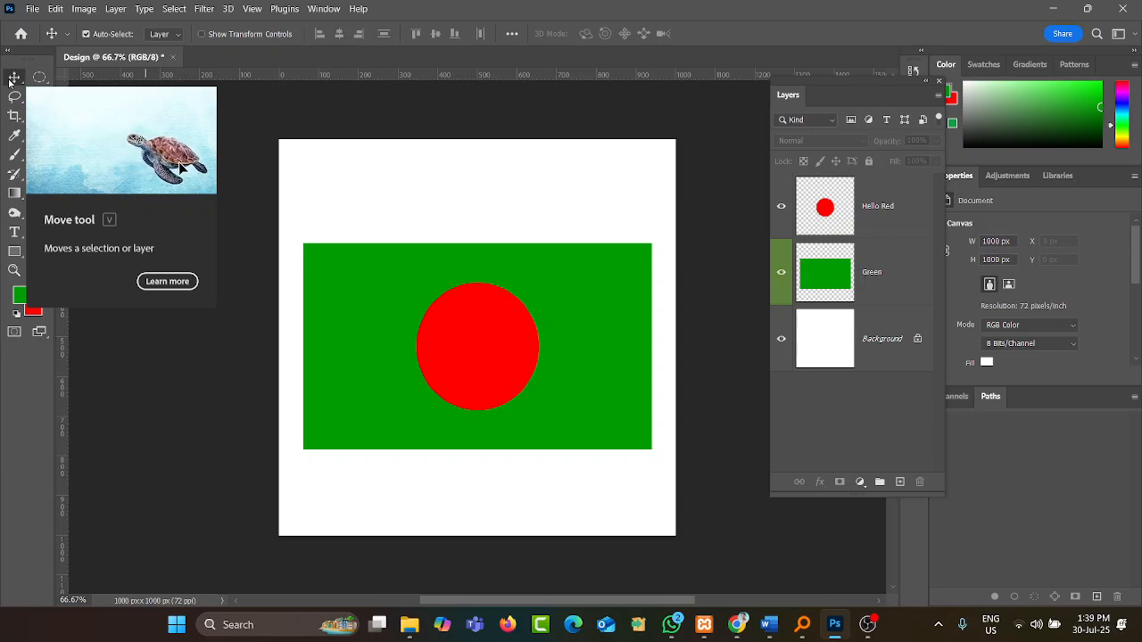
- Select the circle and rectangle layers together and merge them into a single layer
{"action": "left_click_drag", "start_coordinate": [205, 180], "coordinate": [683, 497]}
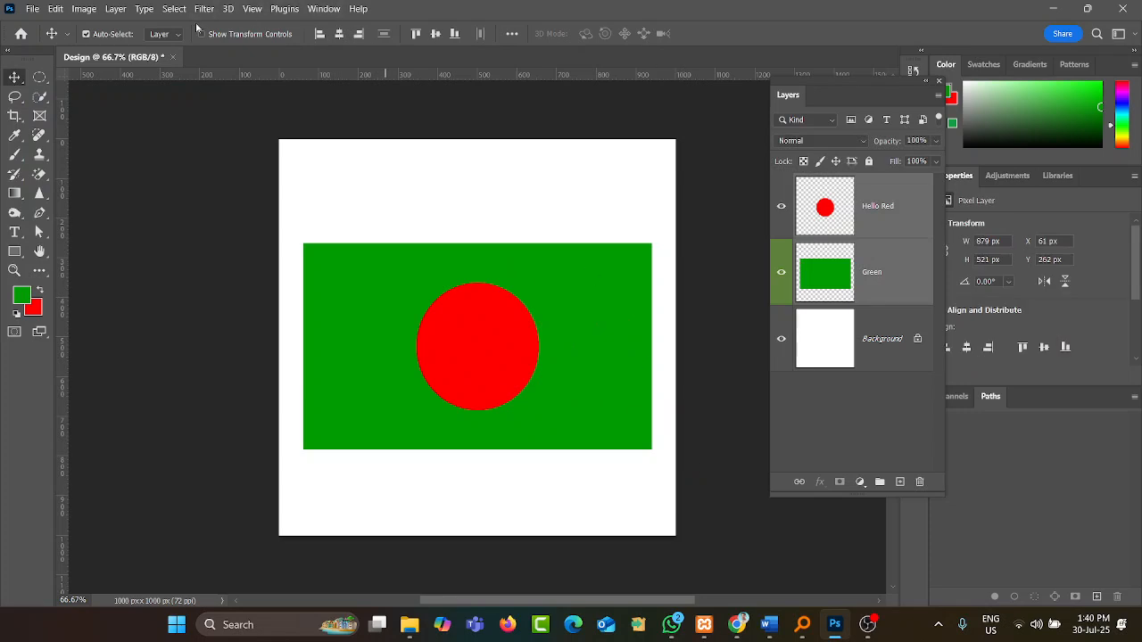
{"action": "left_click", "coordinate": [171, 9]}
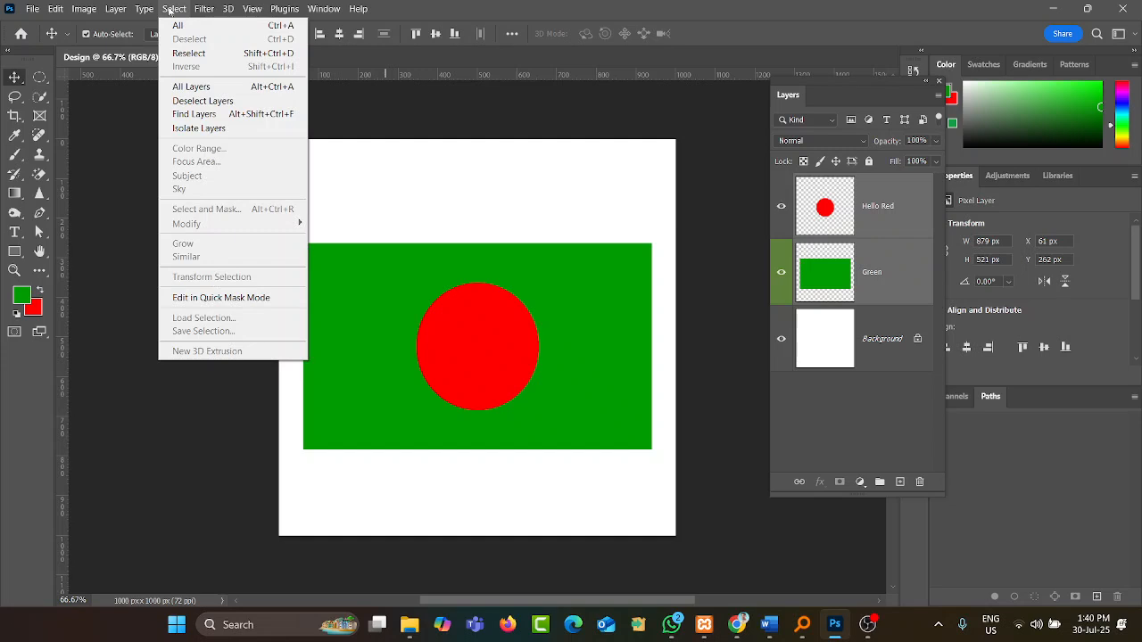
{"action": "left_click", "coordinate": [172, 10]}
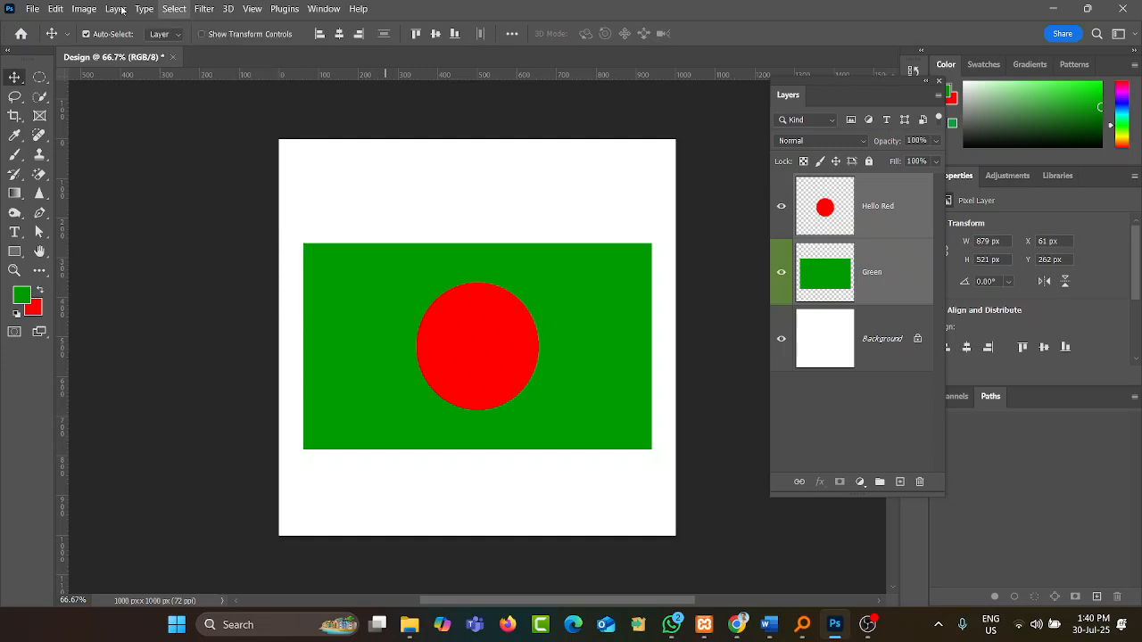
{"action": "left_click", "coordinate": [115, 9]}
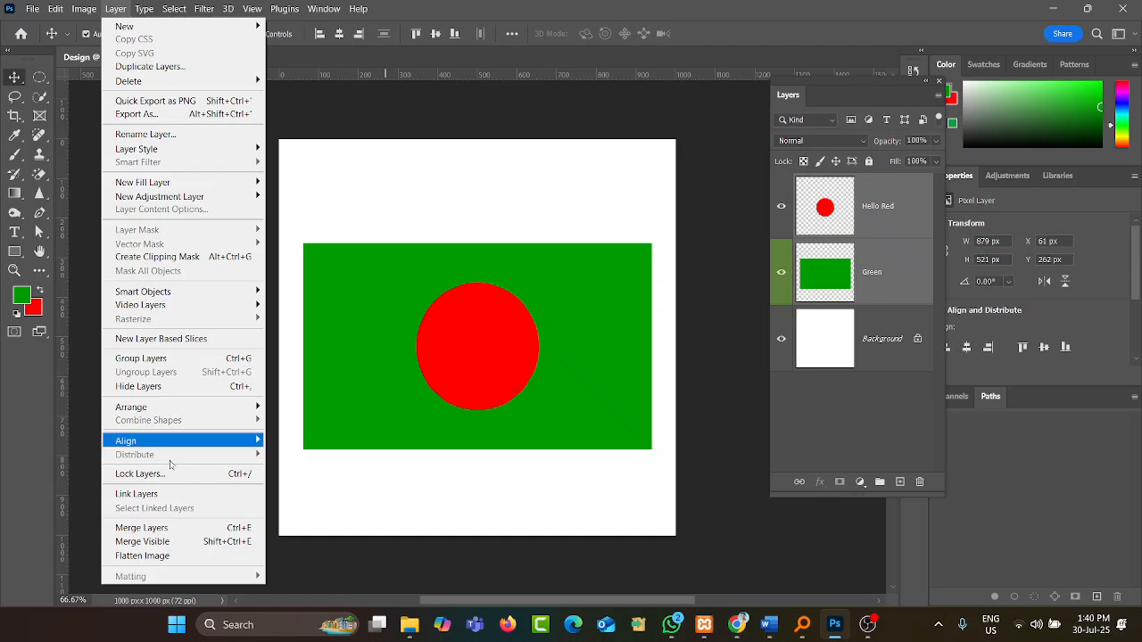
{"action": "left_click", "coordinate": [186, 533]}
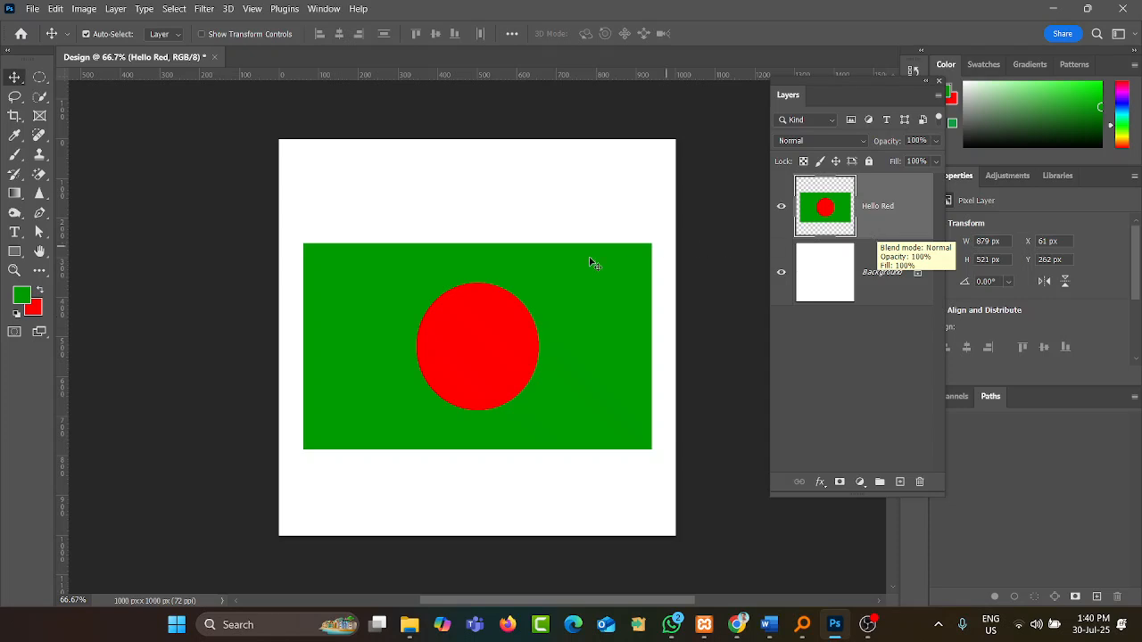
- Try moving the merged flag as one object, then undo the moves and the layer merge
{"action": "mouse_move", "coordinate": [505, 354]}
{"action": "left_mouse_down"}
{"action": "mouse_move", "coordinate": [505, 298]}
{"action": "mouse_move", "coordinate": [501, 355]}
{"action": "left_mouse_up"}
{"action": "left_click_drag", "start_coordinate": [669, 207], "coordinate": [658, 190]}
{"action": "key", "text": "ctrl+z"}
{"action": "key", "text": "ctrl+z"}
{"action": "key", "text": "ctrl+z"}
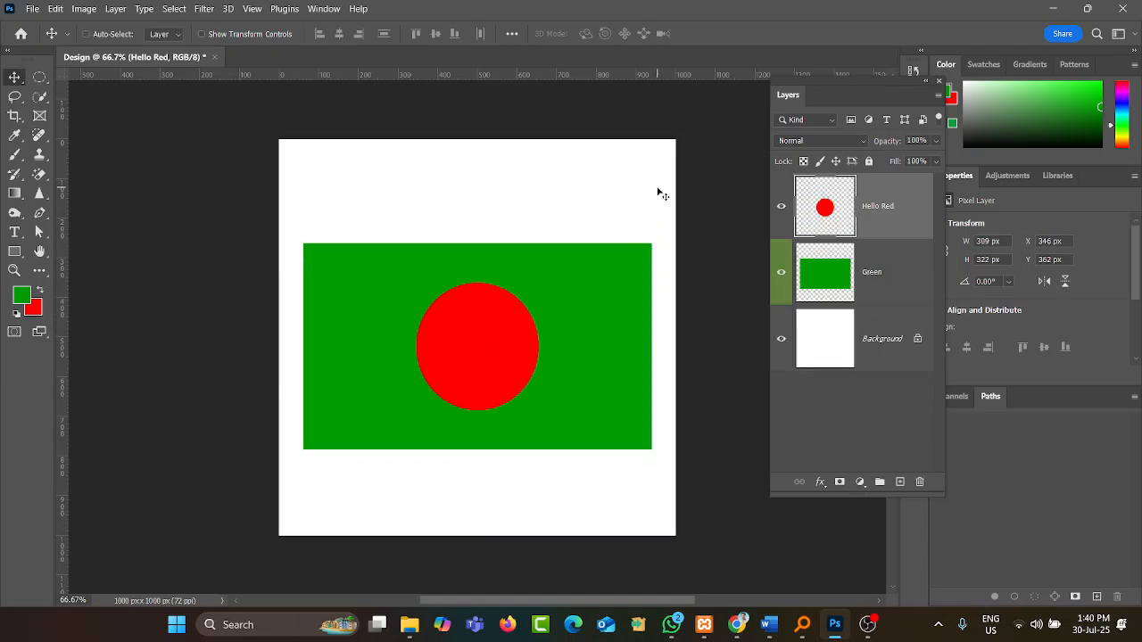
- Merge the Hello Red and Green layers into one layer, check that the flag selects as a single object, and deselect it
{"action": "left_click_drag", "start_coordinate": [224, 187], "coordinate": [664, 507]}
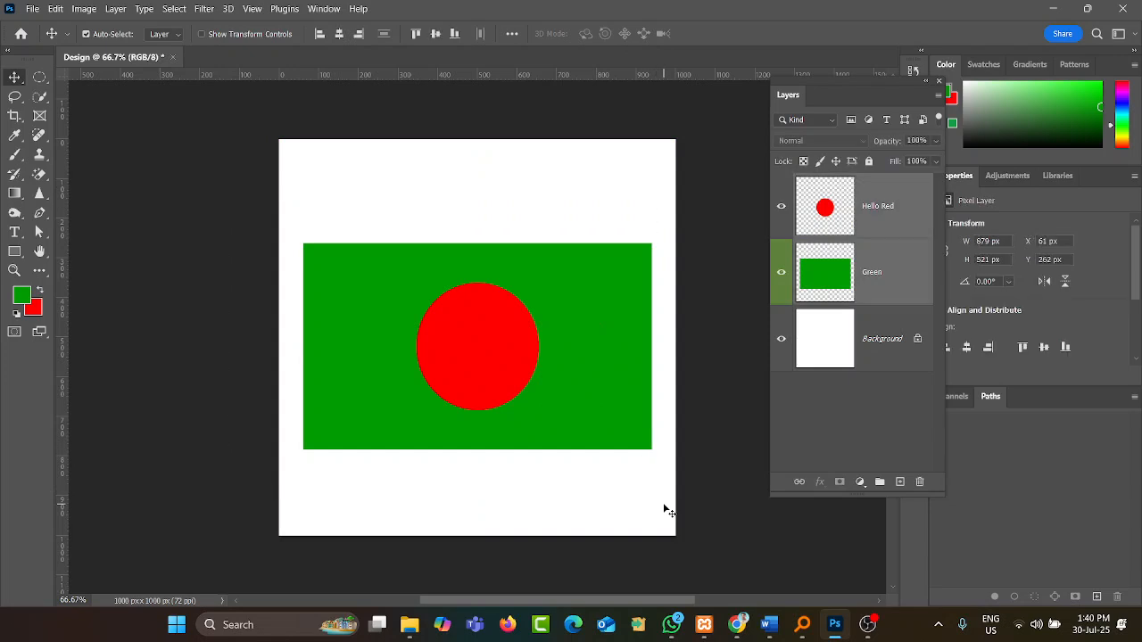
{"action": "key", "text": "ctrl+e"}
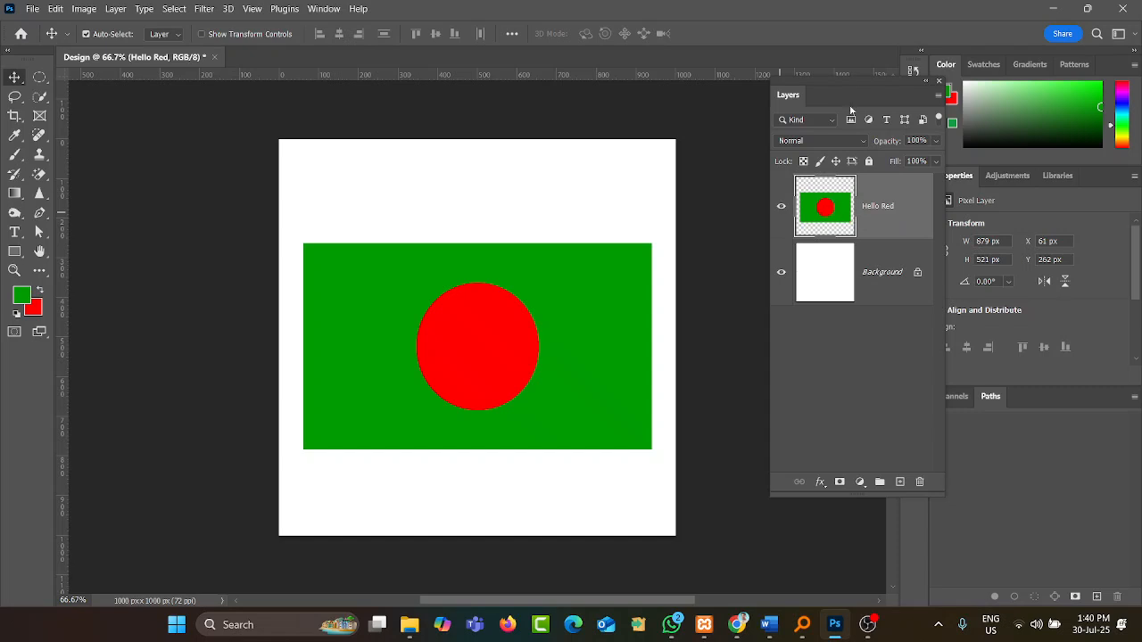
{"action": "left_click", "coordinate": [472, 179]}
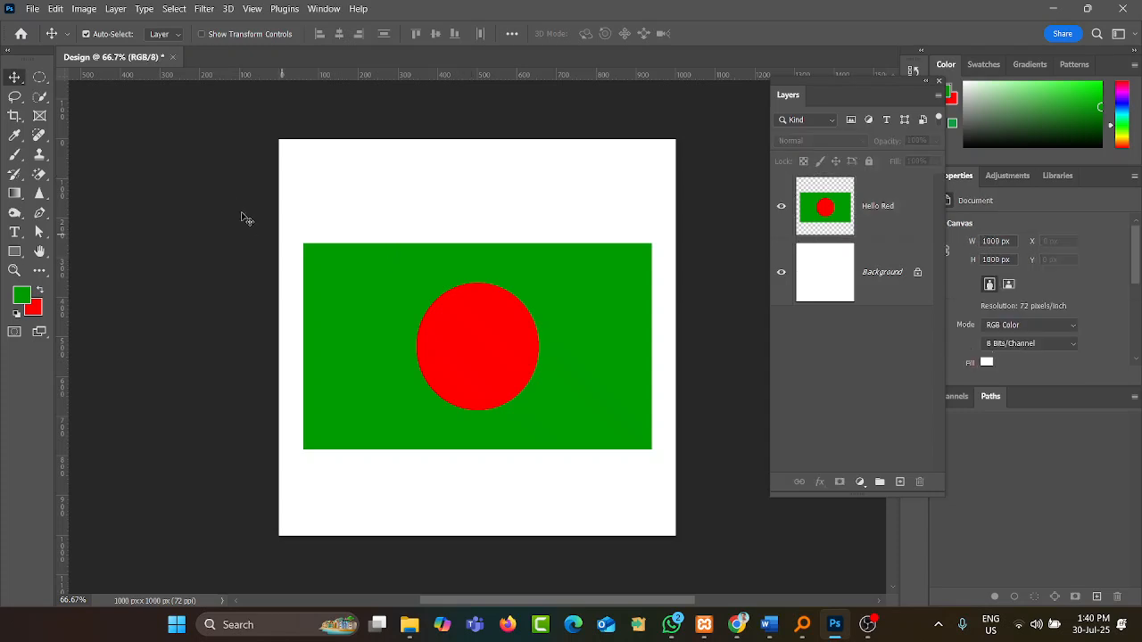
{"action": "left_click_drag", "start_coordinate": [217, 185], "coordinate": [777, 536]}
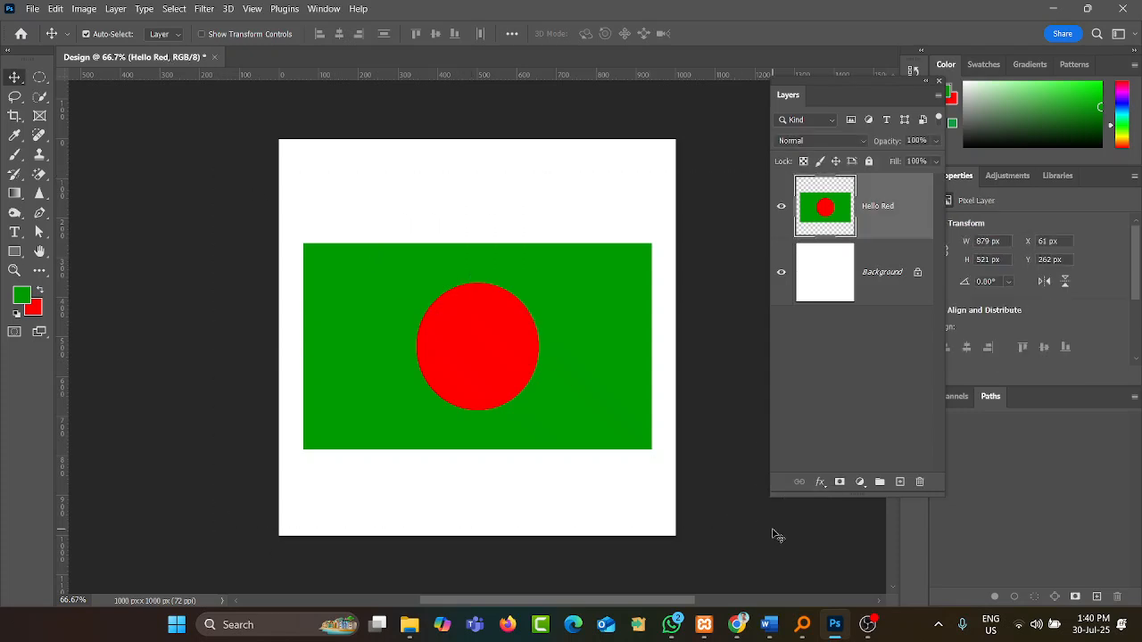
{"action": "left_click", "coordinate": [473, 209]}
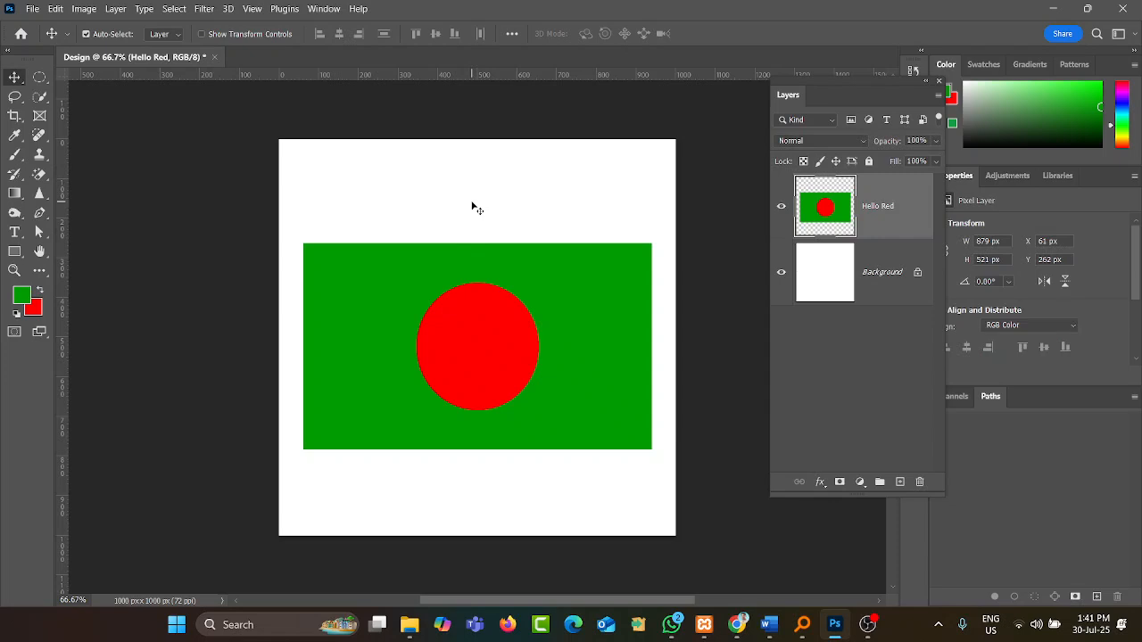
{"action": "left_click", "coordinate": [882, 215]}
{"action": "left_click", "coordinate": [440, 204]}
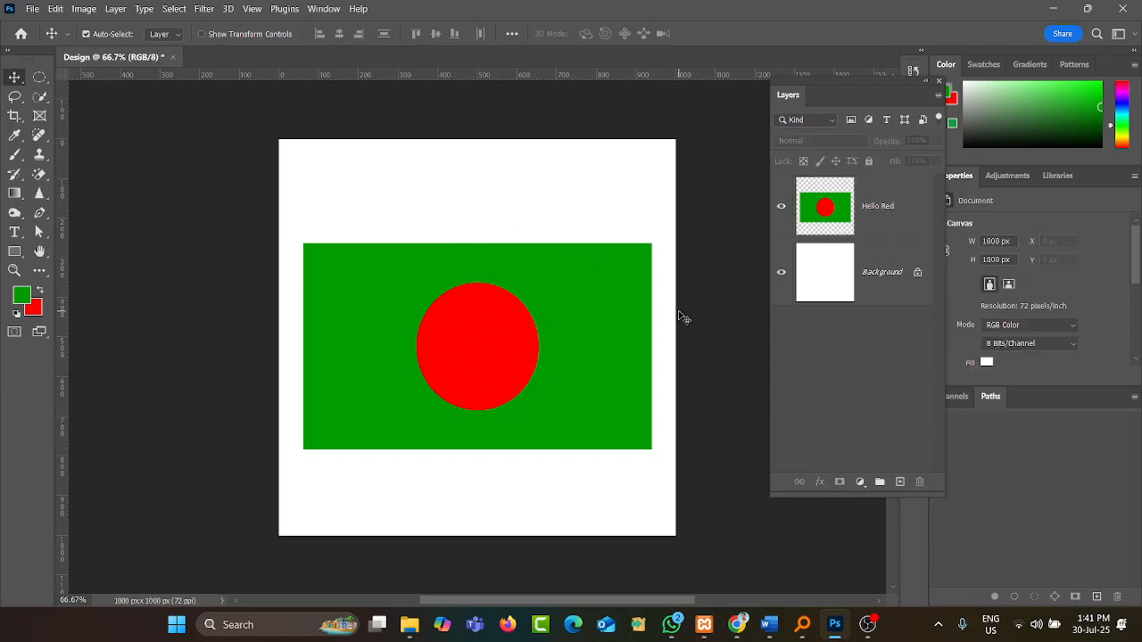
- Save a copy of the document to the Desktop as Design.jpg in JPEG format
{"action": "left_click", "coordinate": [33, 9]}
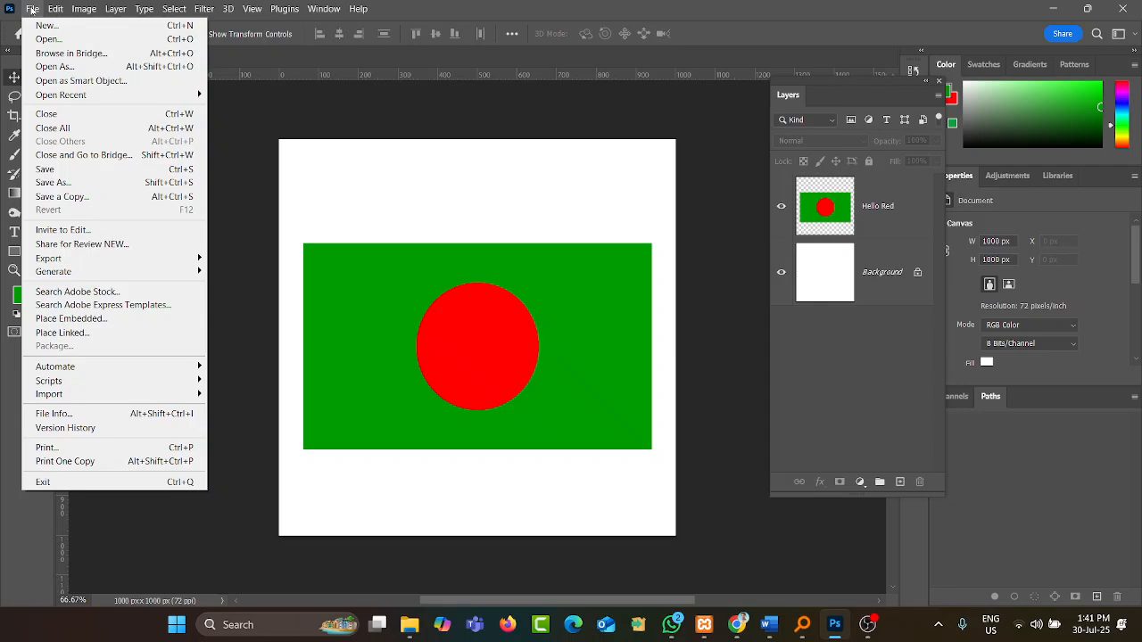
{"action": "left_click", "coordinate": [64, 200]}
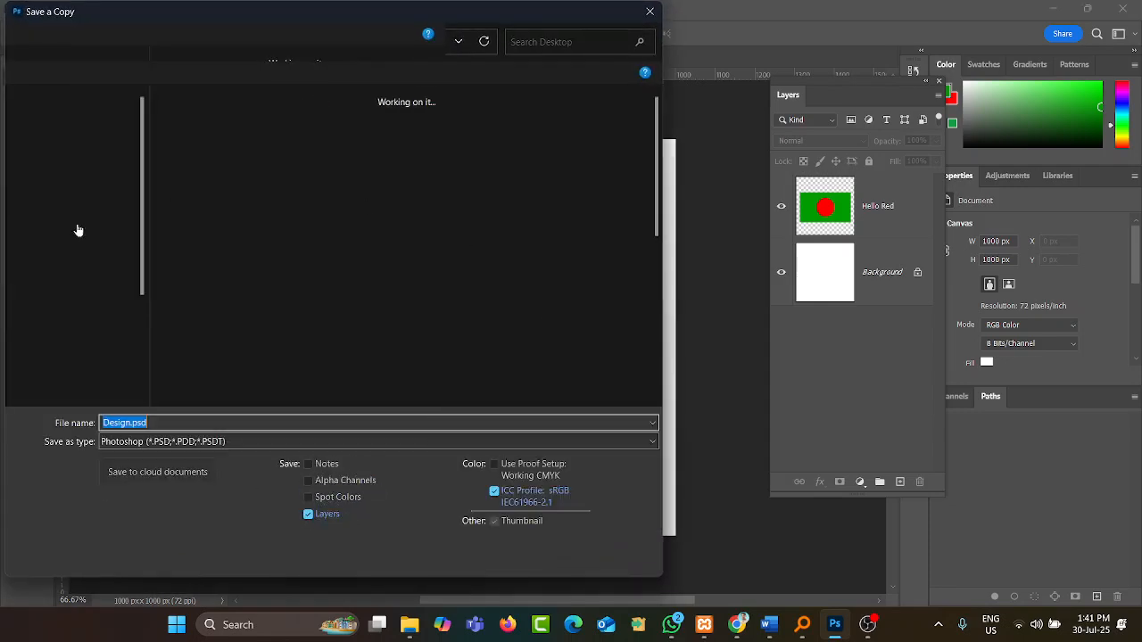
{"action": "left_click", "coordinate": [157, 442]}
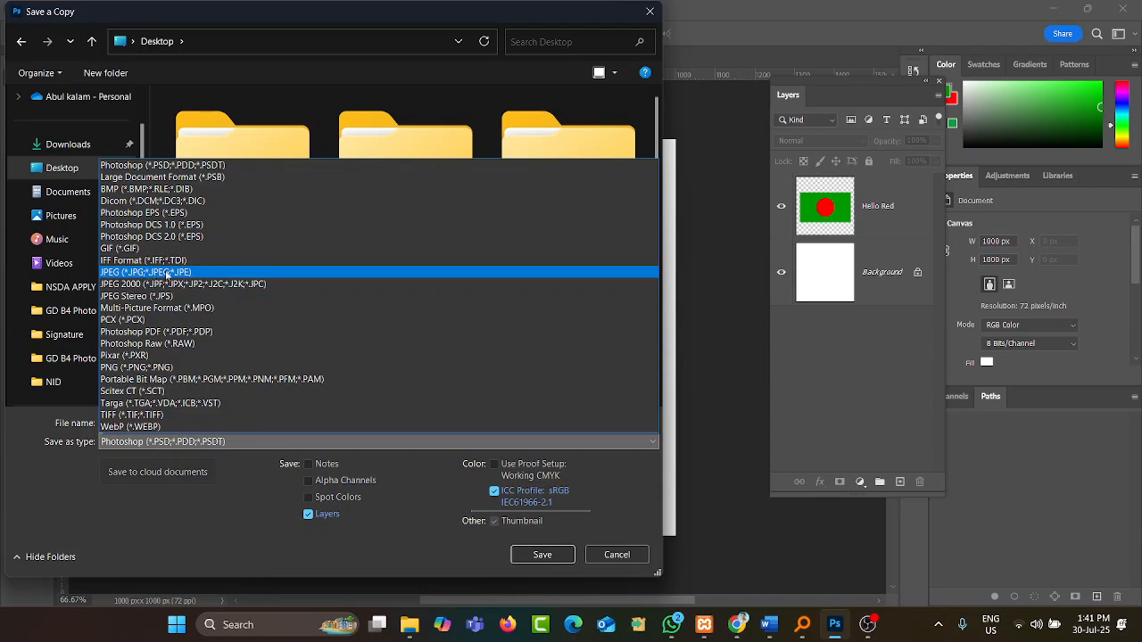
{"action": "left_click", "coordinate": [167, 272]}
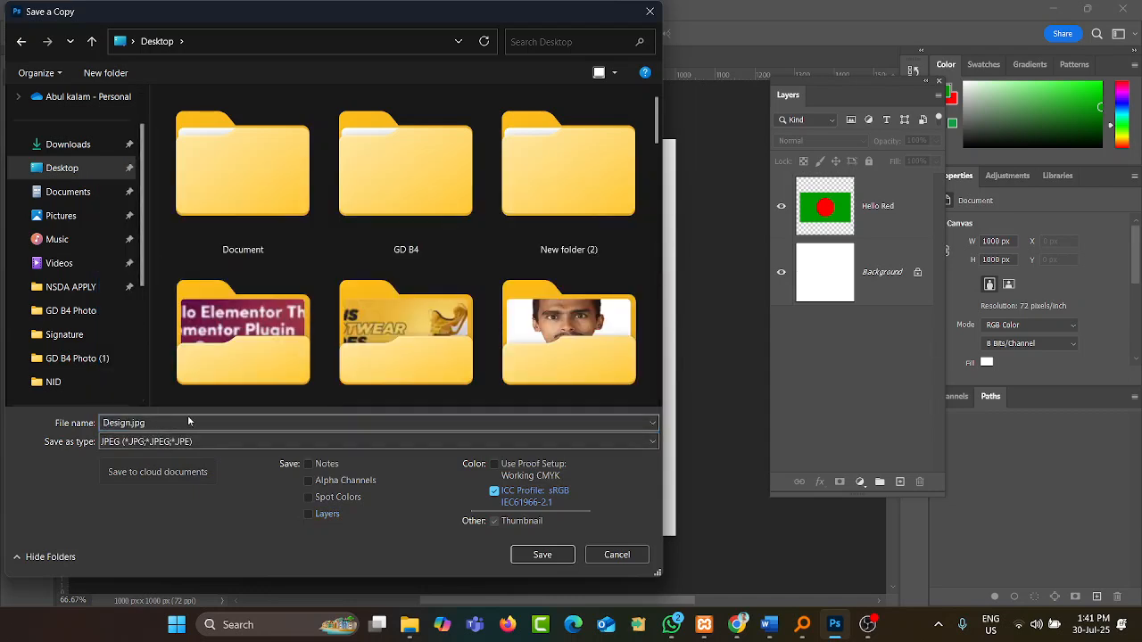
{"action": "left_click", "coordinate": [542, 554]}
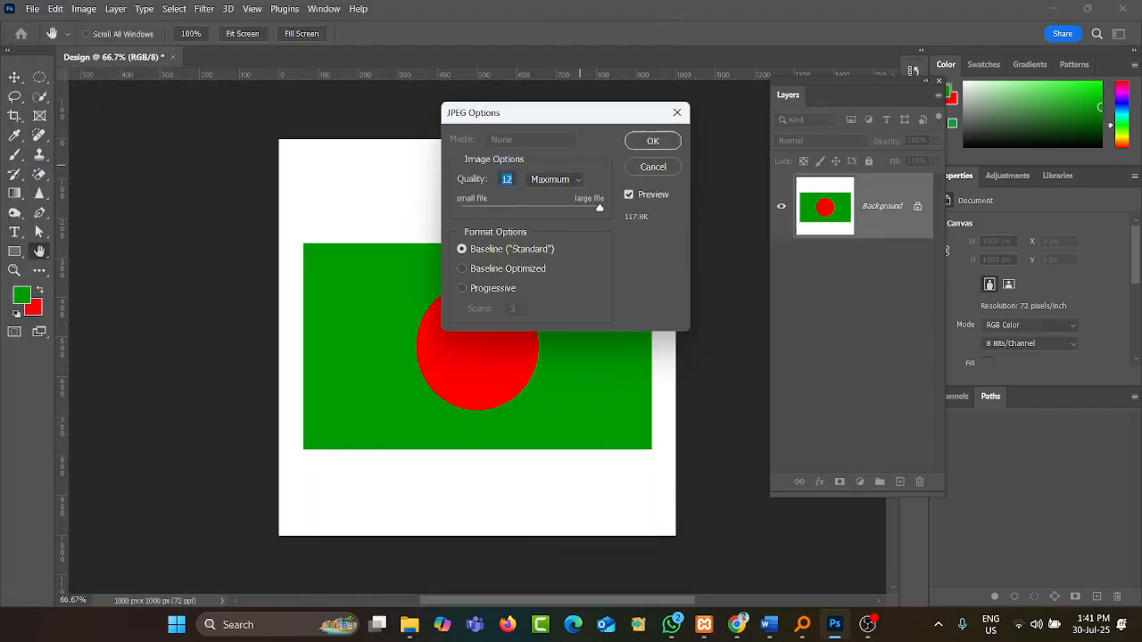
- Compare JPEG file sizes by trying quality 3 (Low), 12 (Maximum) and 0 (Low)
{"action": "left_click", "coordinate": [556, 183]}
{"action": "left_click", "coordinate": [542, 180]}
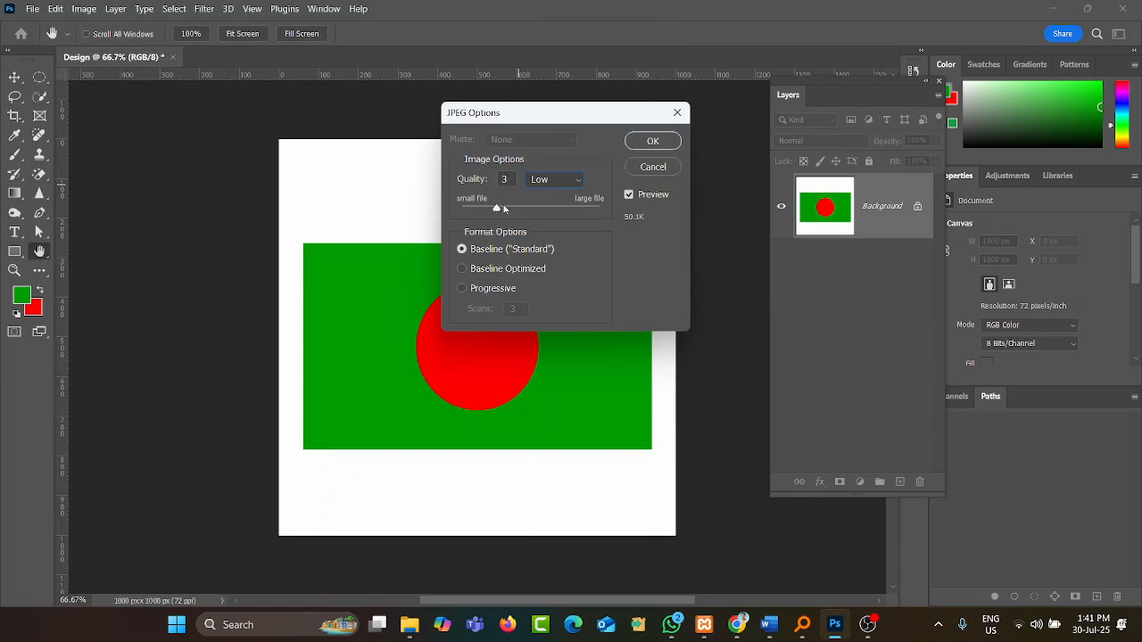
{"action": "left_click_drag", "start_coordinate": [496, 210], "coordinate": [542, 210]}
{"action": "left_click_drag", "start_coordinate": [542, 207], "coordinate": [603, 212]}
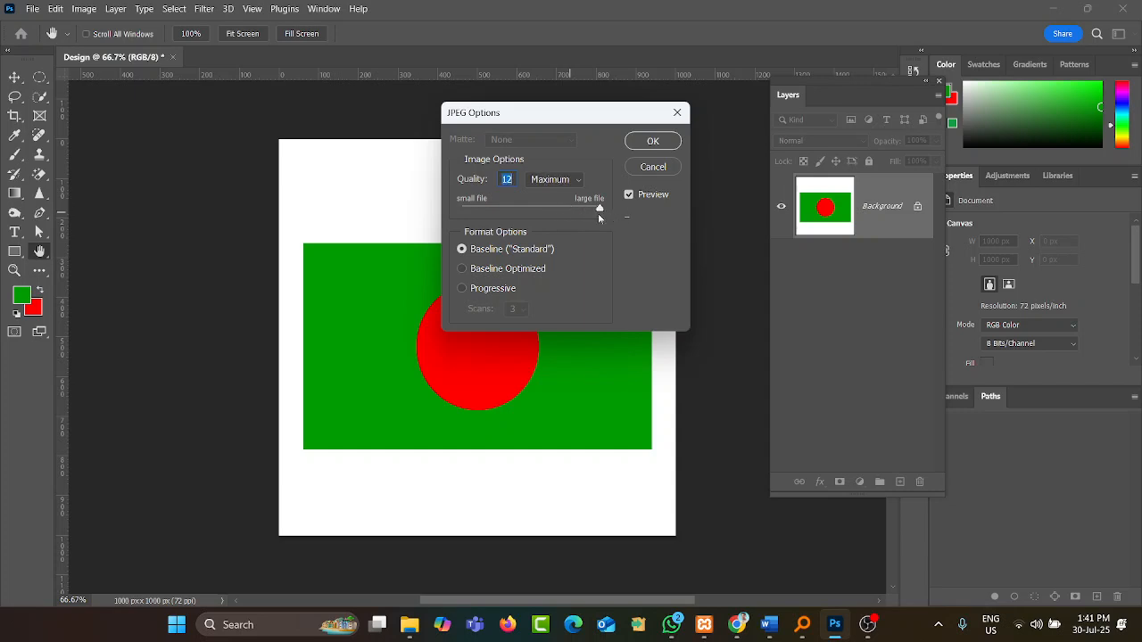
{"action": "left_click", "coordinate": [511, 179]}
{"action": "left_click", "coordinate": [526, 169]}
{"action": "left_click", "coordinate": [506, 179]}
{"action": "left_click_drag", "start_coordinate": [603, 209], "coordinate": [639, 220]}
{"action": "left_click_drag", "start_coordinate": [601, 210], "coordinate": [536, 208]}
{"action": "left_click_drag", "start_coordinate": [536, 208], "coordinate": [402, 205]}
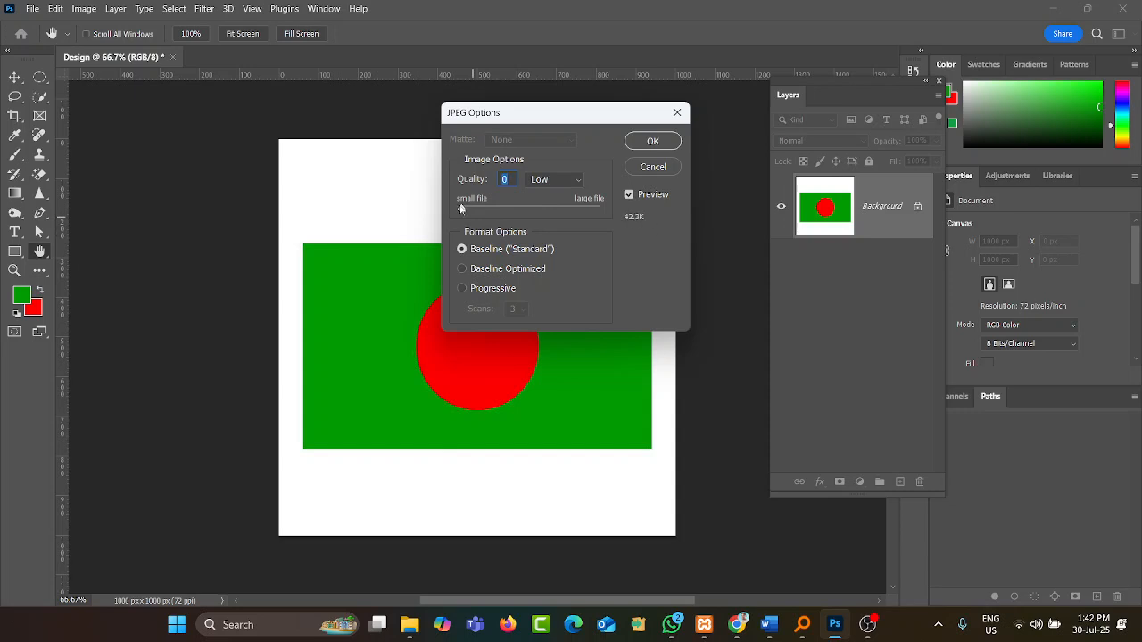
- Set the JPEG quality to 12 (Maximum) with Baseline ("Standard") format and complete the save
{"action": "left_click_drag", "start_coordinate": [460, 208], "coordinate": [673, 208]}
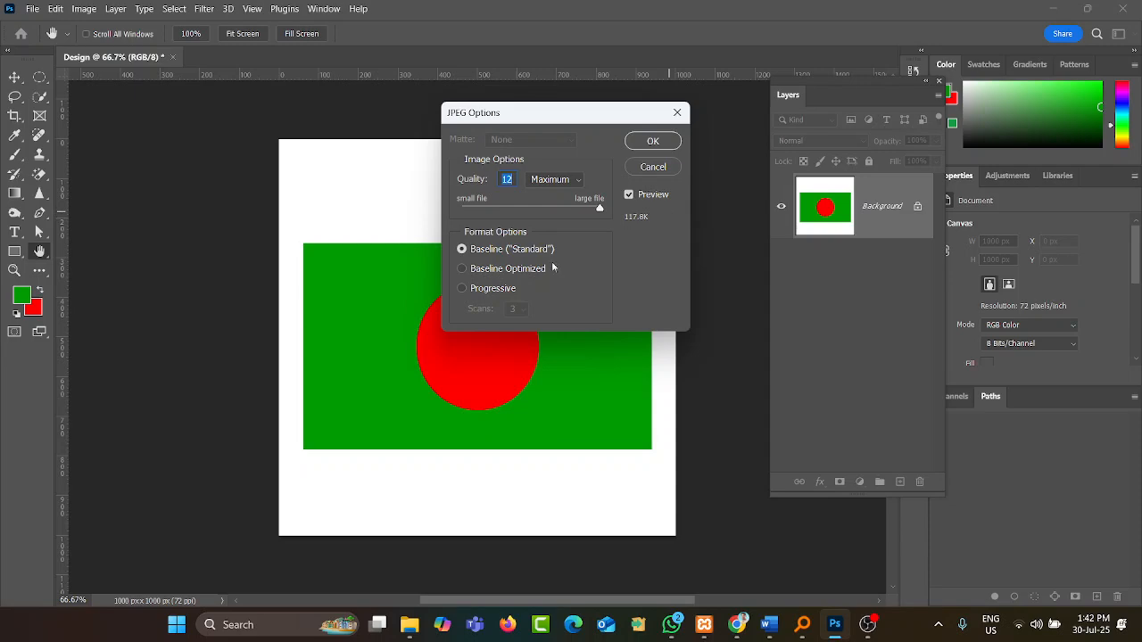
{"action": "left_click", "coordinate": [641, 144]}
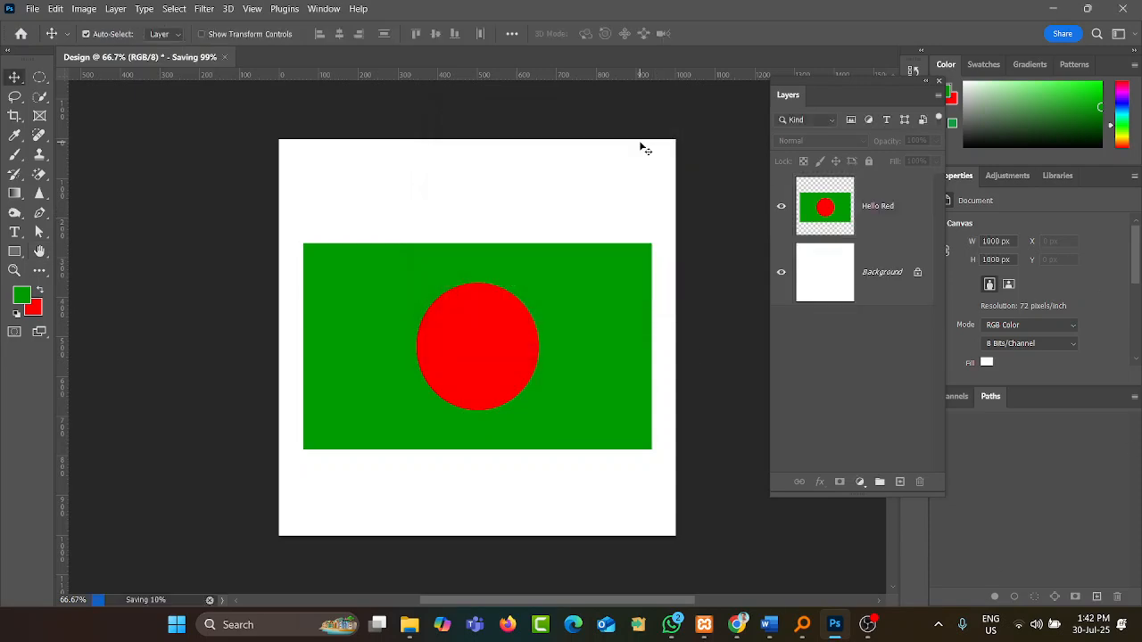
- Close Word to reach the desktop, view the exported Design.jpg, and return to Photoshop
{"action": "left_click", "coordinate": [1050, 10]}
{"action": "left_click", "coordinate": [1121, 11]}
{"action": "left_click", "coordinate": [1124, 13]}
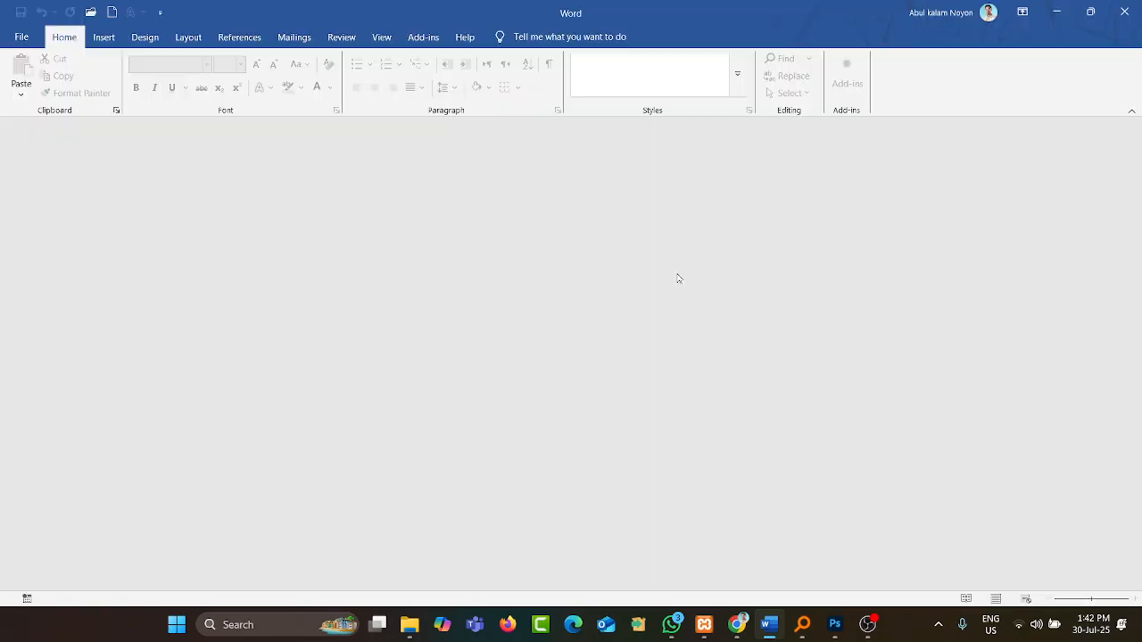
{"action": "left_click", "coordinate": [1115, 11]}
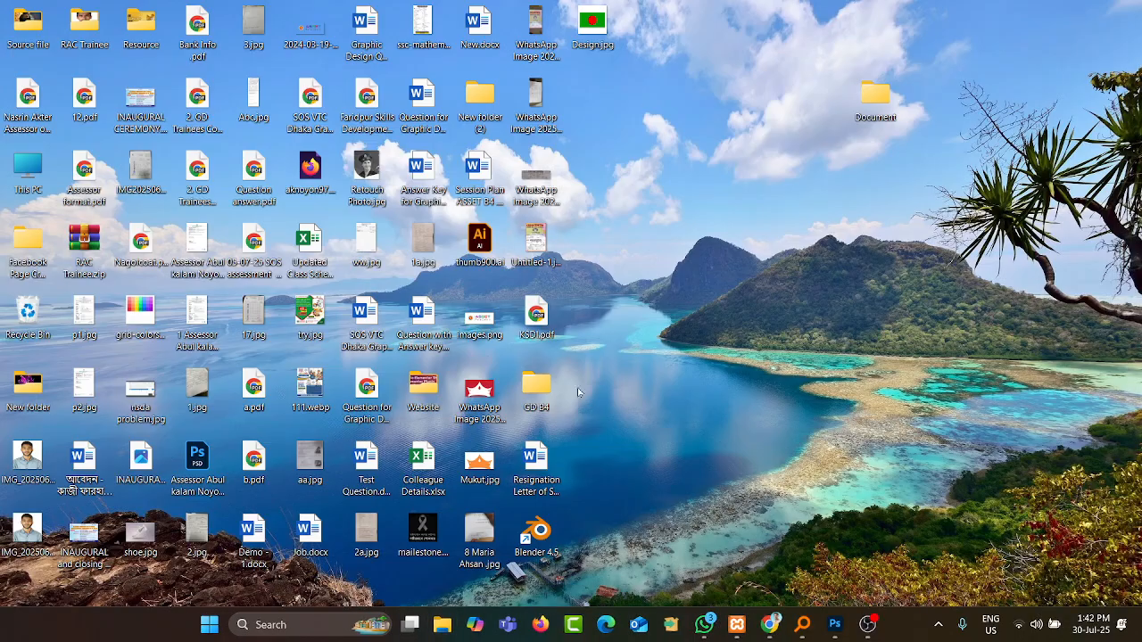
{"action": "double_click", "coordinate": [611, 42]}
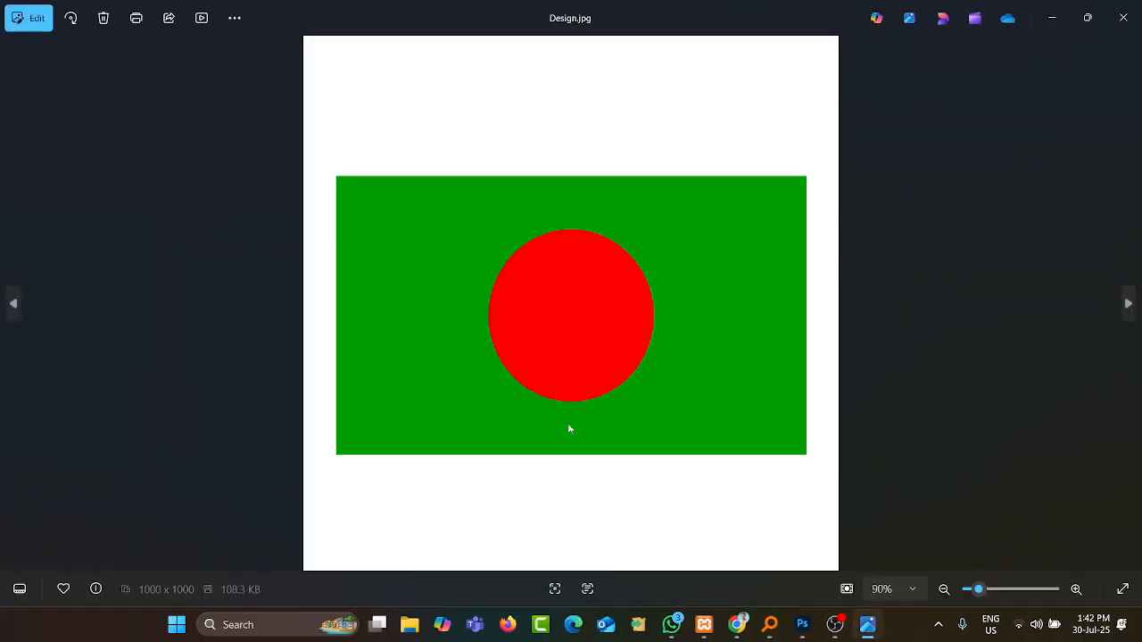
{"action": "left_click", "coordinate": [1123, 18]}
{"action": "left_click", "coordinate": [835, 627]}
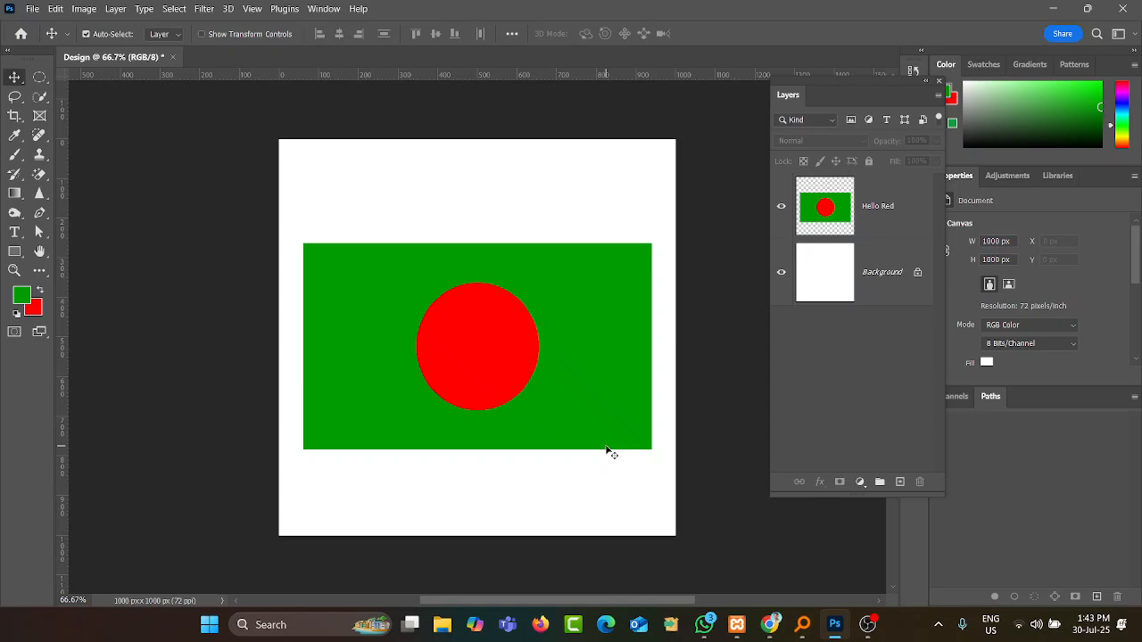
{"action": "mouse_move", "coordinate": [867, 624]}
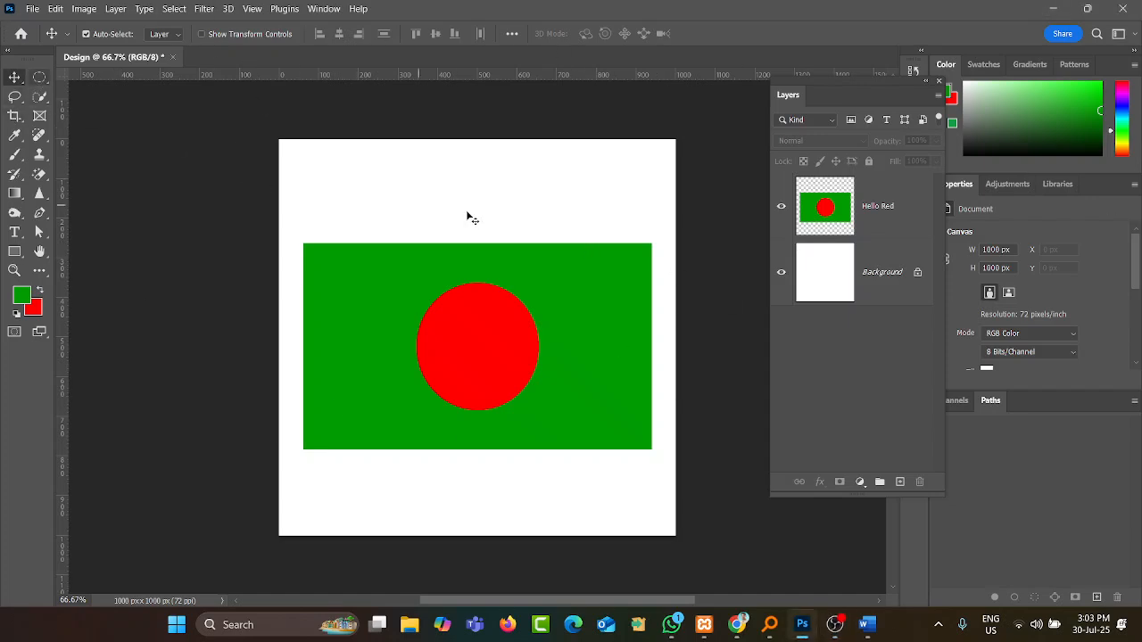
- Hide the Hello Red layer and switch to the Rectangular Marquee tool
{"action": "left_click", "coordinate": [782, 212]}
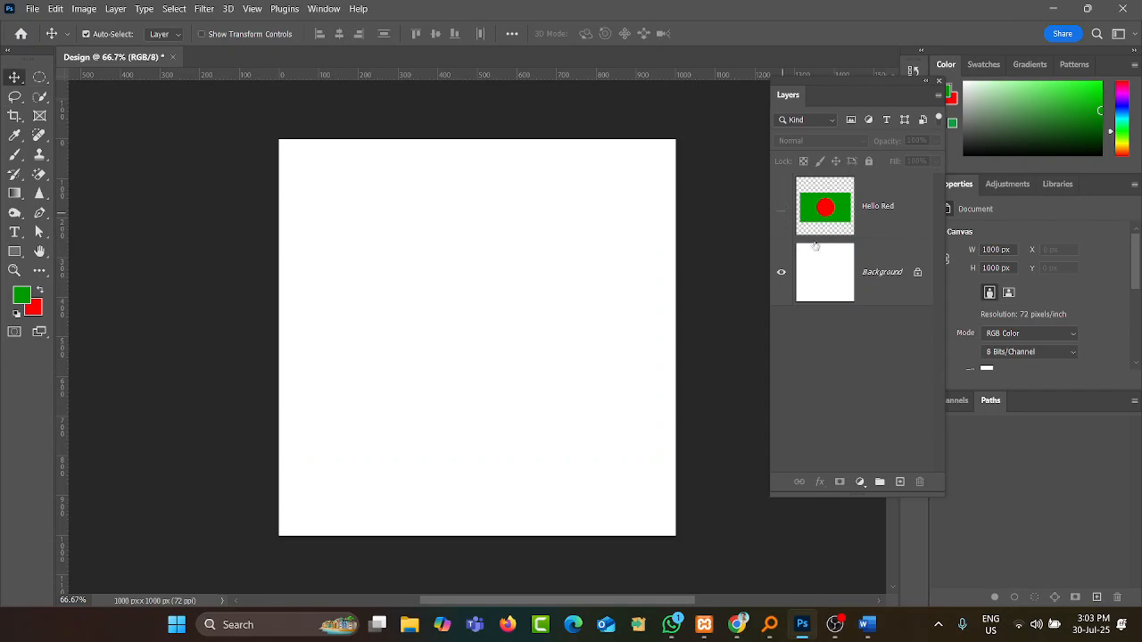
{"action": "left_click", "coordinate": [39, 78]}
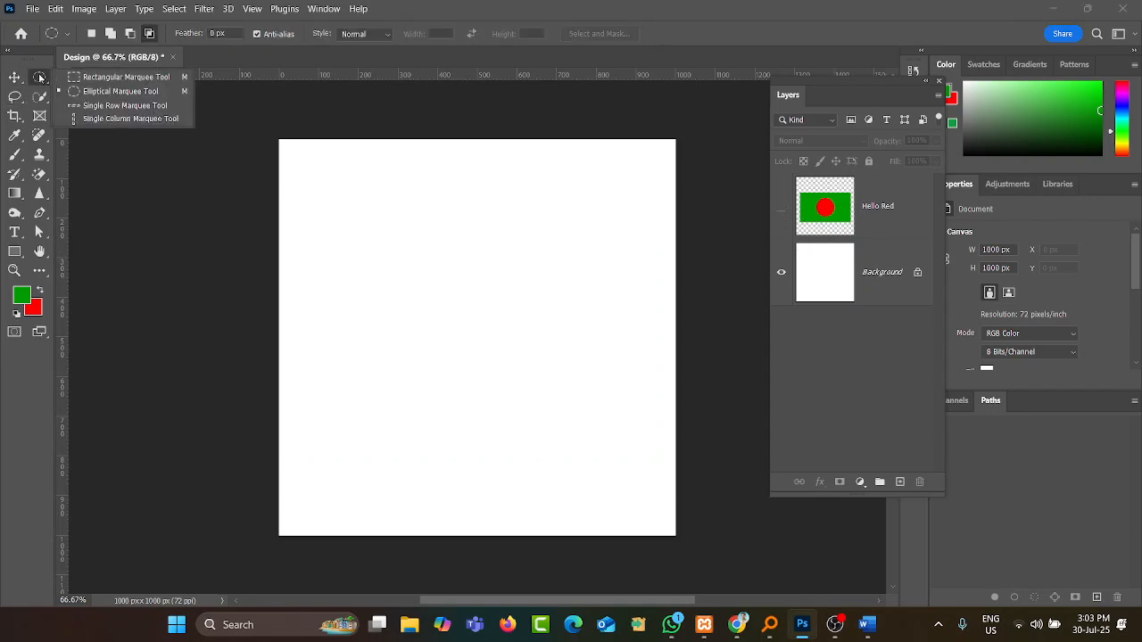
{"action": "left_click", "coordinate": [92, 78]}
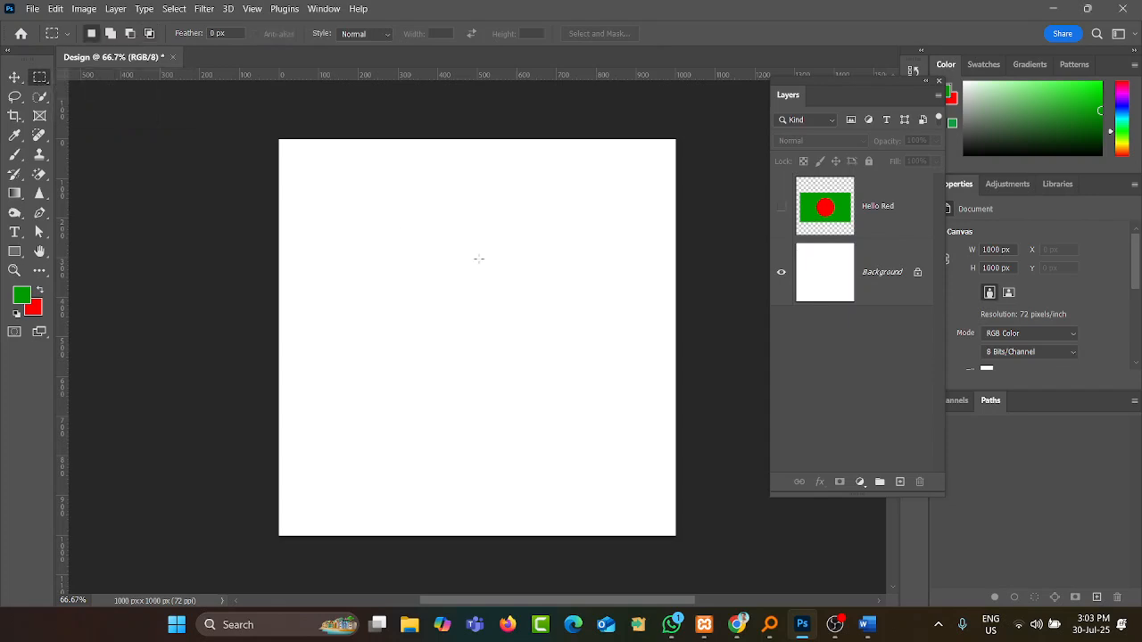
- Build a stepped selection on the blank canvas by adding one rectangular marquee to another that overlaps it
{"action": "left_click_drag", "start_coordinate": [334, 224], "coordinate": [527, 388]}
{"action": "left_click_drag", "start_coordinate": [441, 181], "coordinate": [602, 324]}
{"action": "left_click", "coordinate": [429, 305]}
{"action": "key", "text": "shift"}
{"action": "left_click_drag", "start_coordinate": [375, 241], "coordinate": [531, 407]}
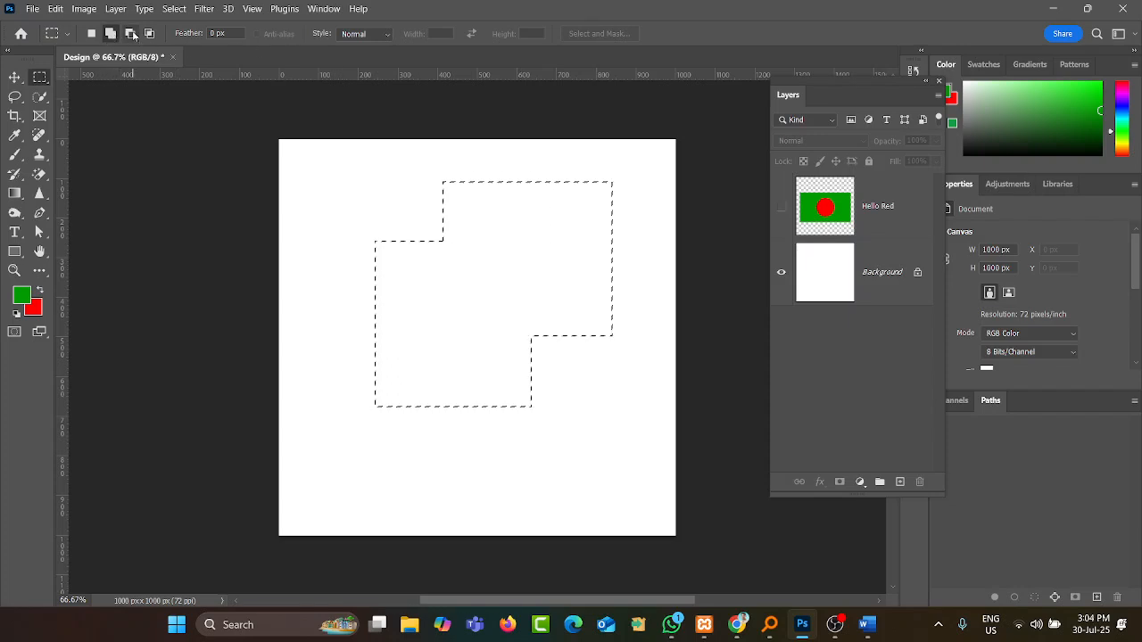
- Subtract a large rectangle from the stepped selection, and intersect the remainder with another rectangle
{"action": "left_click", "coordinate": [132, 34]}
{"action": "left_click_drag", "start_coordinate": [321, 206], "coordinate": [553, 450]}
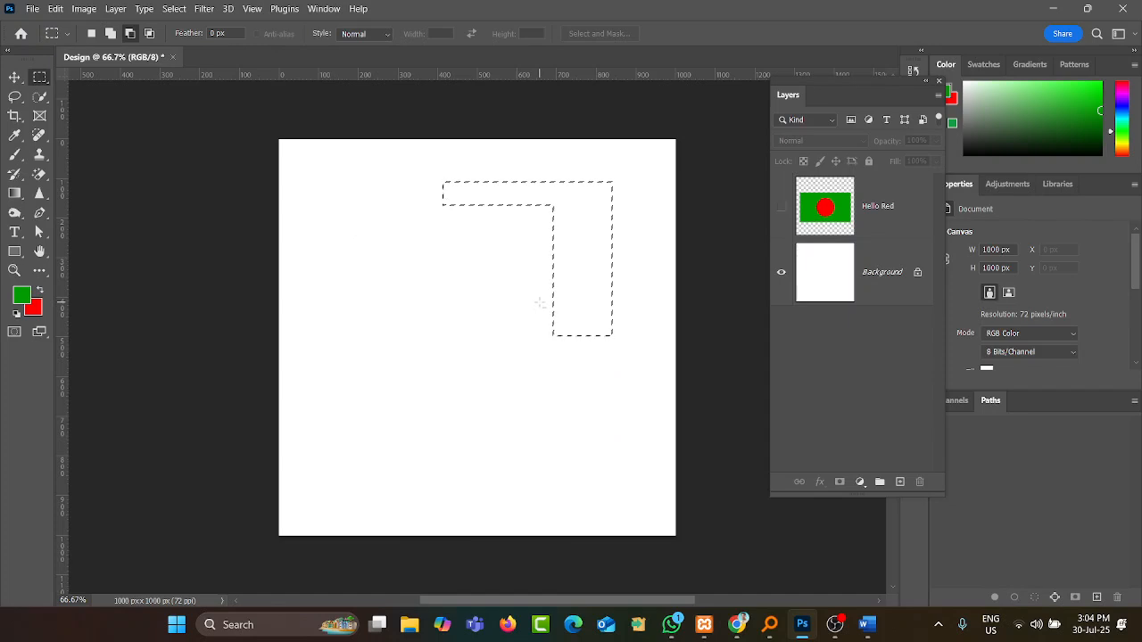
{"action": "left_click", "coordinate": [149, 36]}
{"action": "left_click_drag", "start_coordinate": [490, 240], "coordinate": [586, 405]}
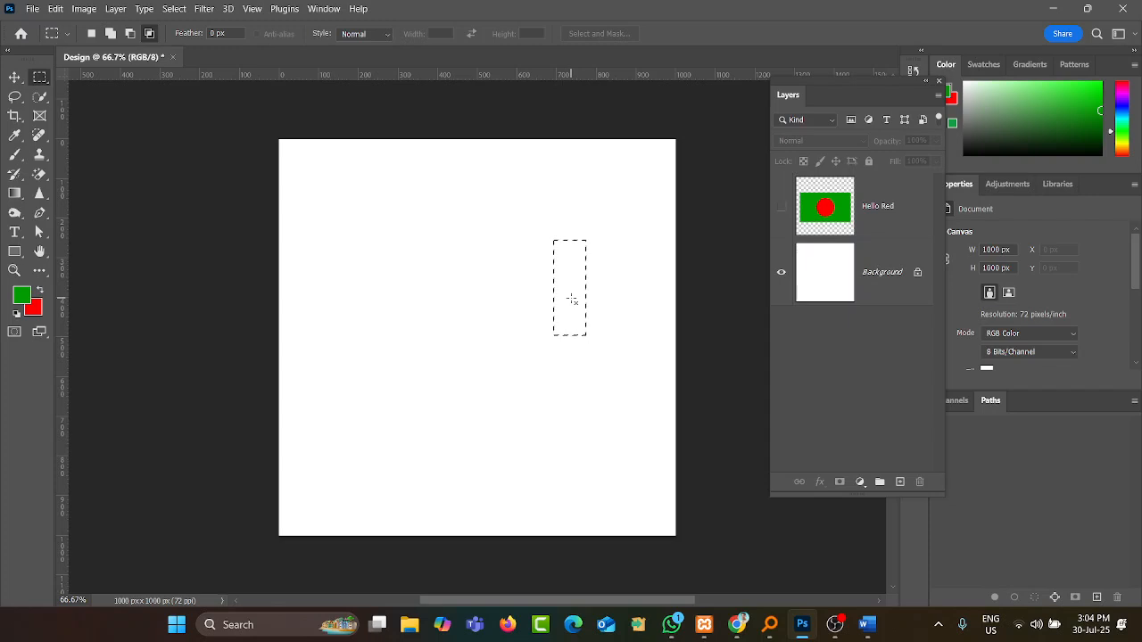
- Undo the practice rectangular selections
{"action": "key", "text": "ctrl+z"}
{"action": "key", "text": "ctrl+z"}
{"action": "key", "text": "ctrl+z"}
- Create a leaf-shaped selection about 115 by 269 px by intersecting two overlapping Elliptical Marquee circles
{"action": "key", "text": "shift+m"}
{"action": "key", "text": "shift+m"}
{"action": "key", "text": "shift+m"}
{"action": "right_click", "coordinate": [40, 77]}
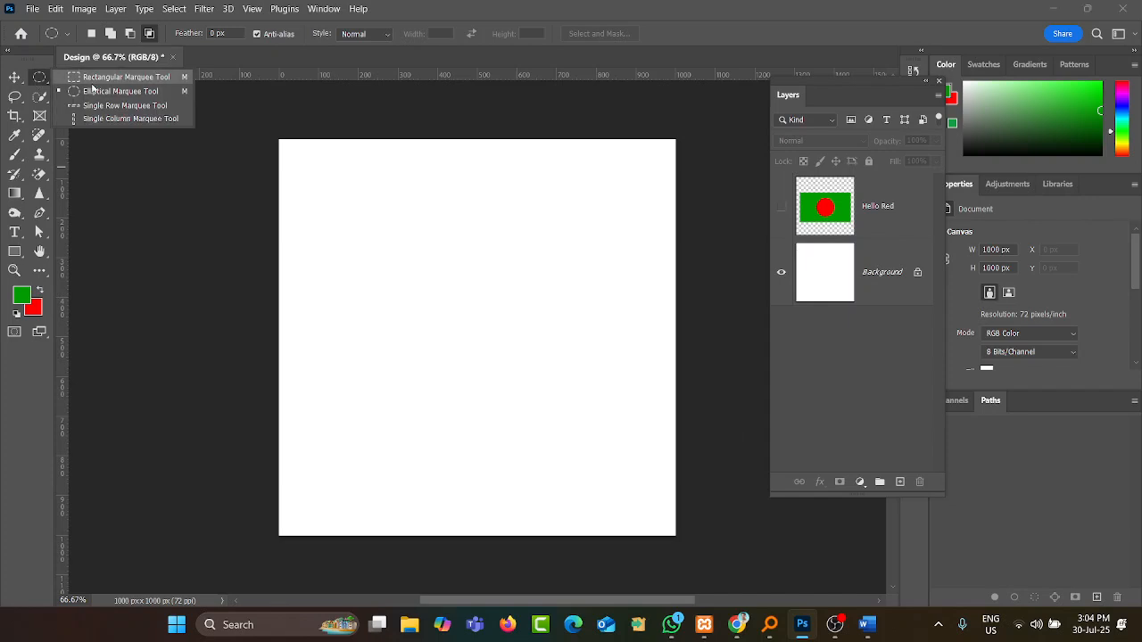
{"action": "left_click", "coordinate": [108, 93]}
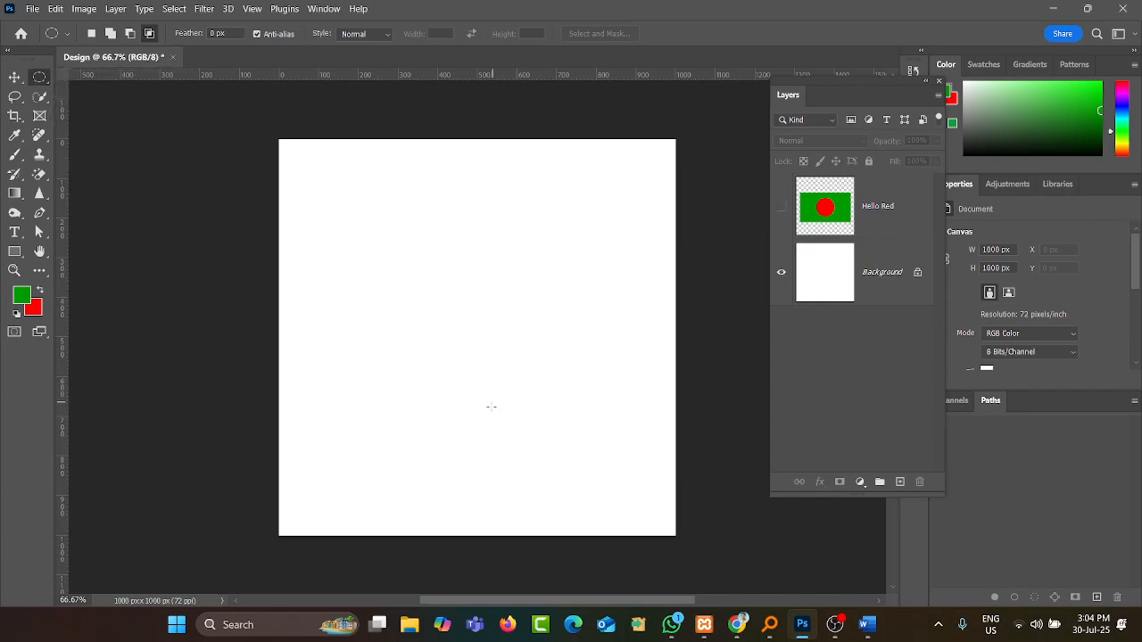
{"action": "left_click_drag", "start_coordinate": [452, 313], "coordinate": [524, 409]}
{"action": "left_click", "coordinate": [149, 33]}
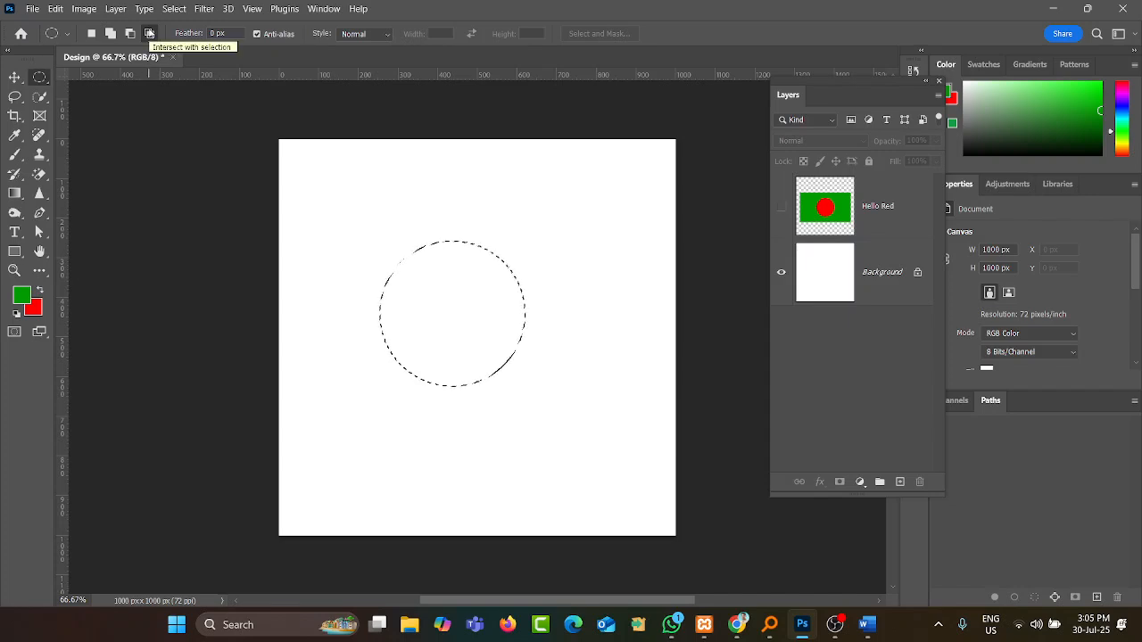
{"action": "left_click_drag", "start_coordinate": [480, 222], "coordinate": [639, 379]}
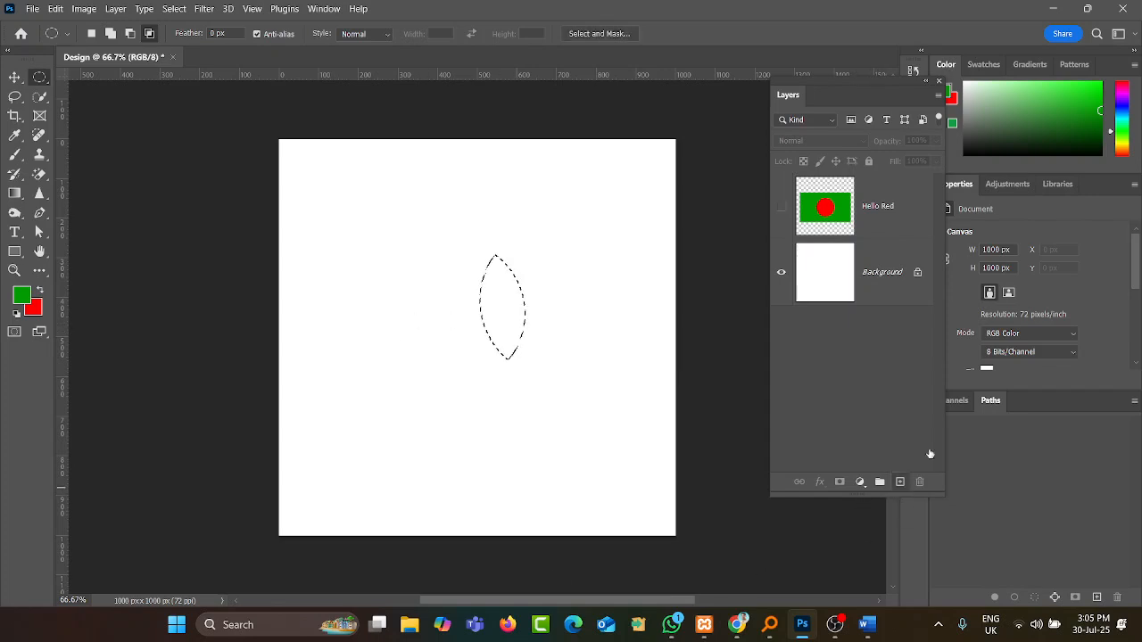
- Fill the leaf selection with the green foreground color on a new layer, and move the leaf left to about X 370 px
{"action": "left_click", "coordinate": [900, 483]}
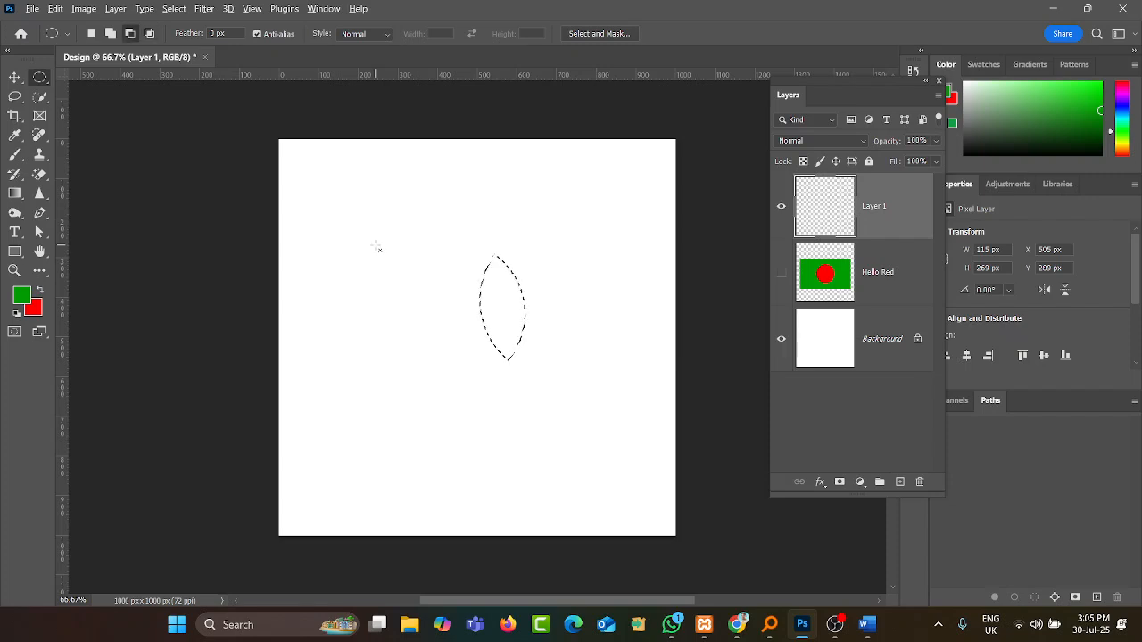
{"action": "key", "text": "alt+BackSpace"}
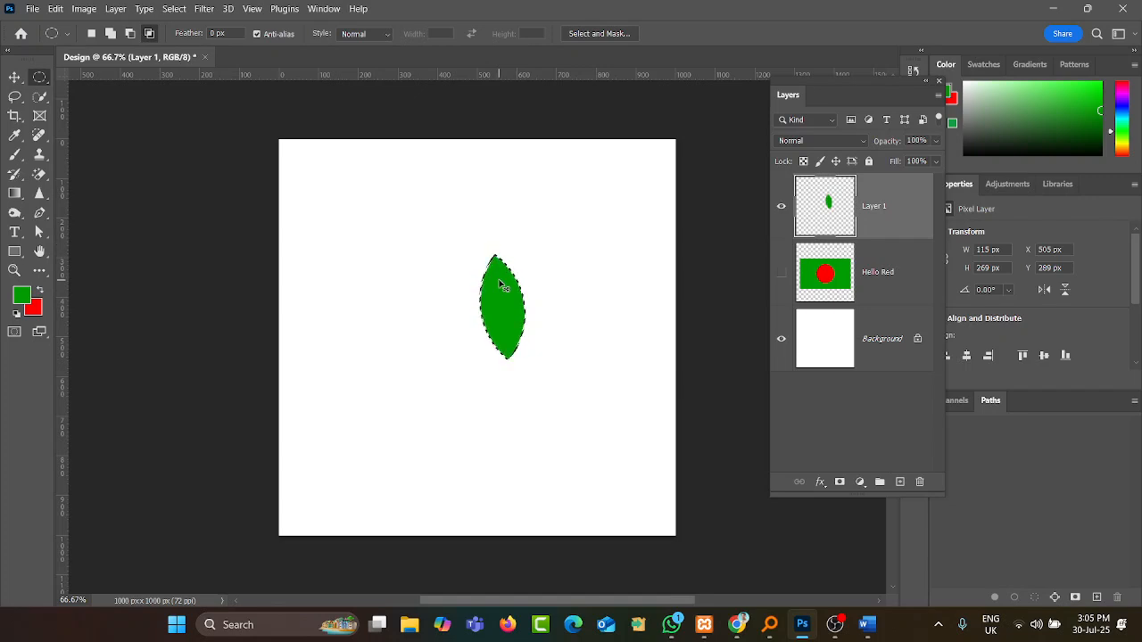
{"action": "key", "text": "ctrl+d"}
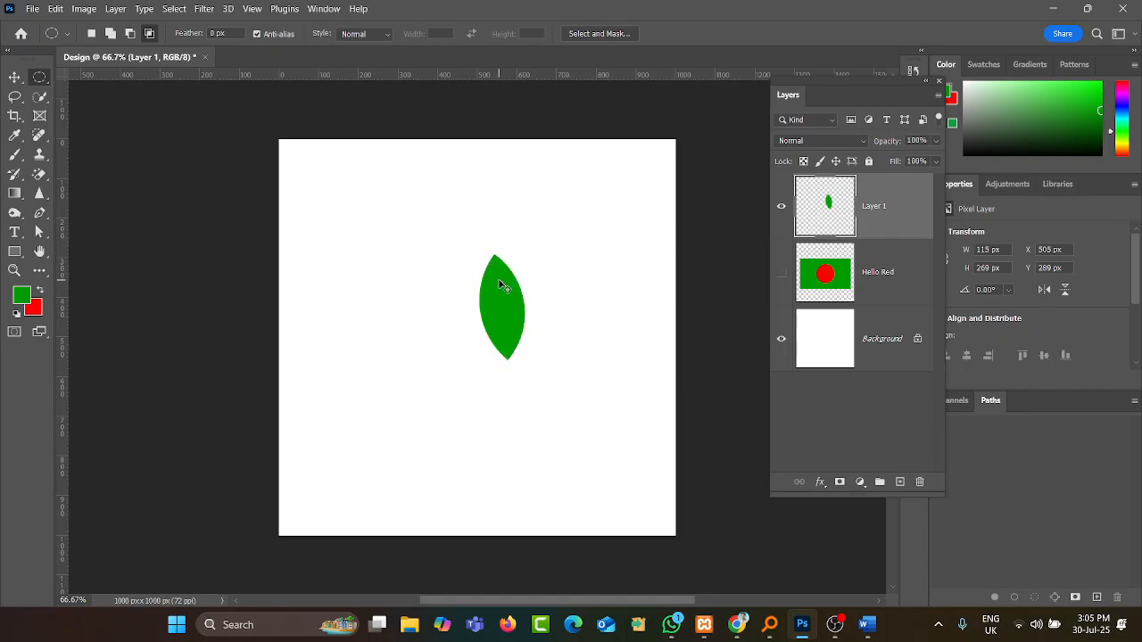
{"action": "left_click", "coordinate": [14, 77]}
{"action": "left_click_drag", "start_coordinate": [507, 318], "coordinate": [453, 323]}
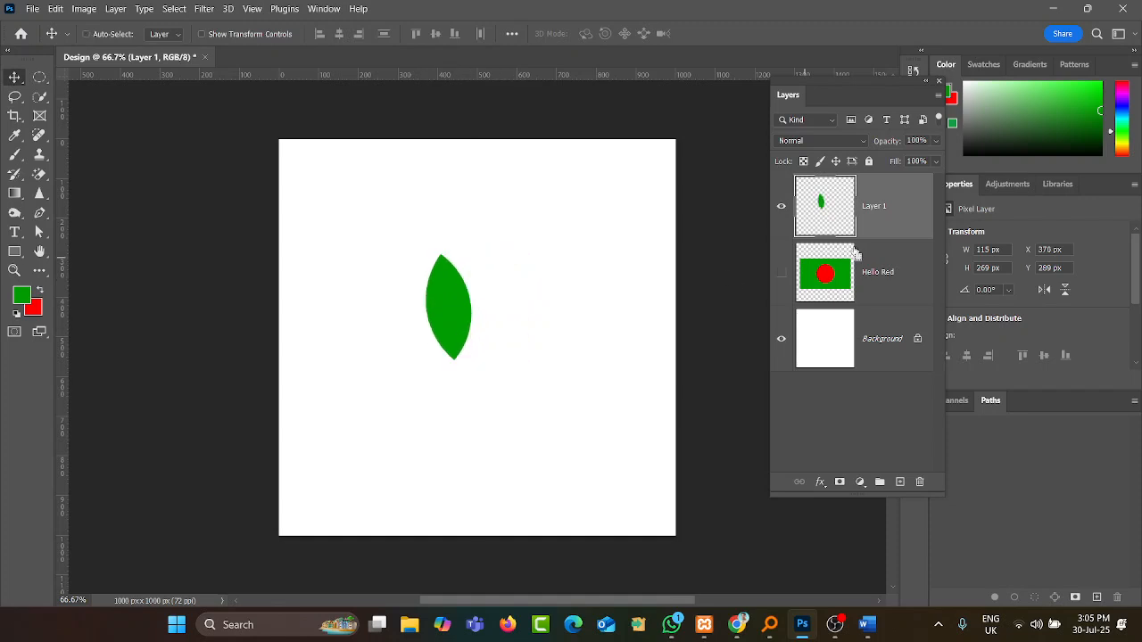
- Duplicate the leaf layer and rotate the copy about 50° clockwise around the leaf's lower tip
{"action": "key", "text": "ctrl+j"}
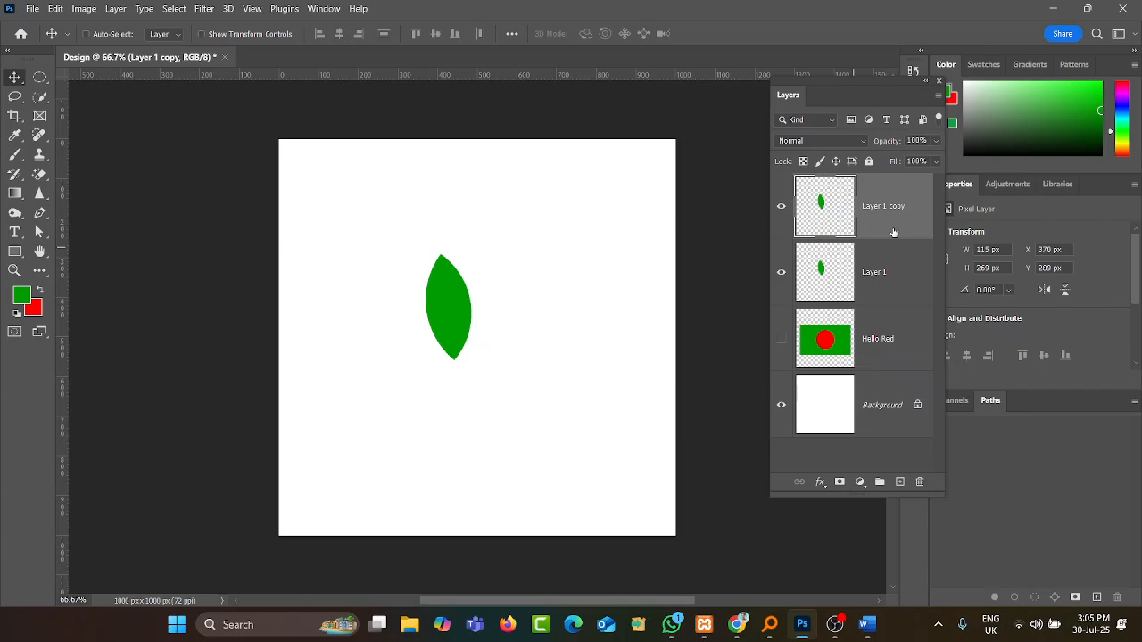
{"action": "key", "text": "ctrl+t"}
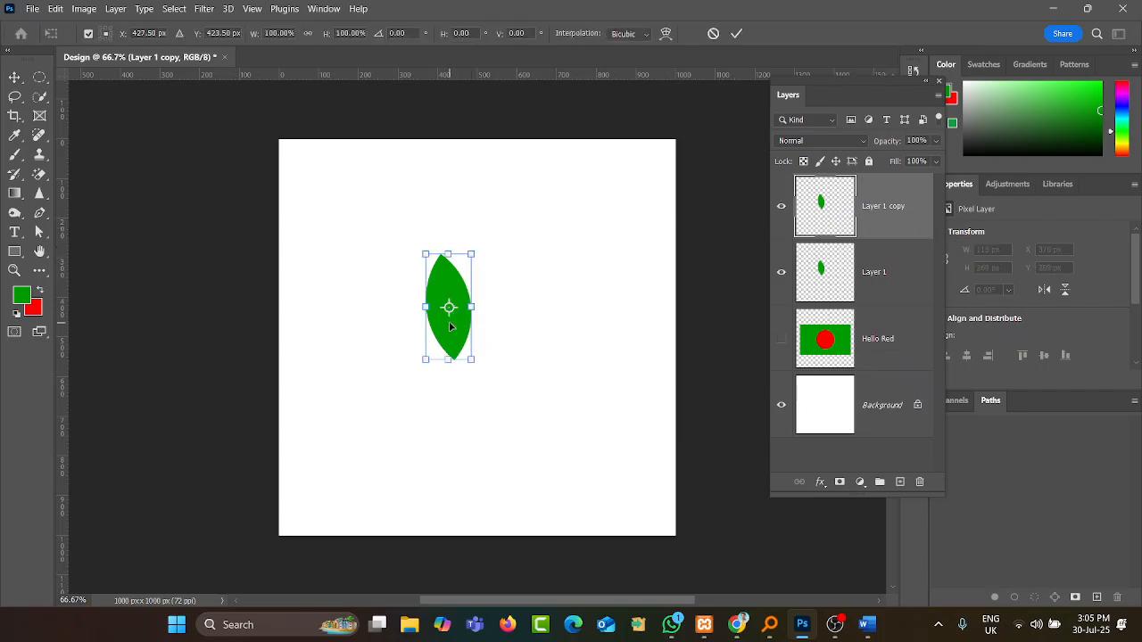
{"action": "left_click_drag", "start_coordinate": [449, 308], "coordinate": [457, 360]}
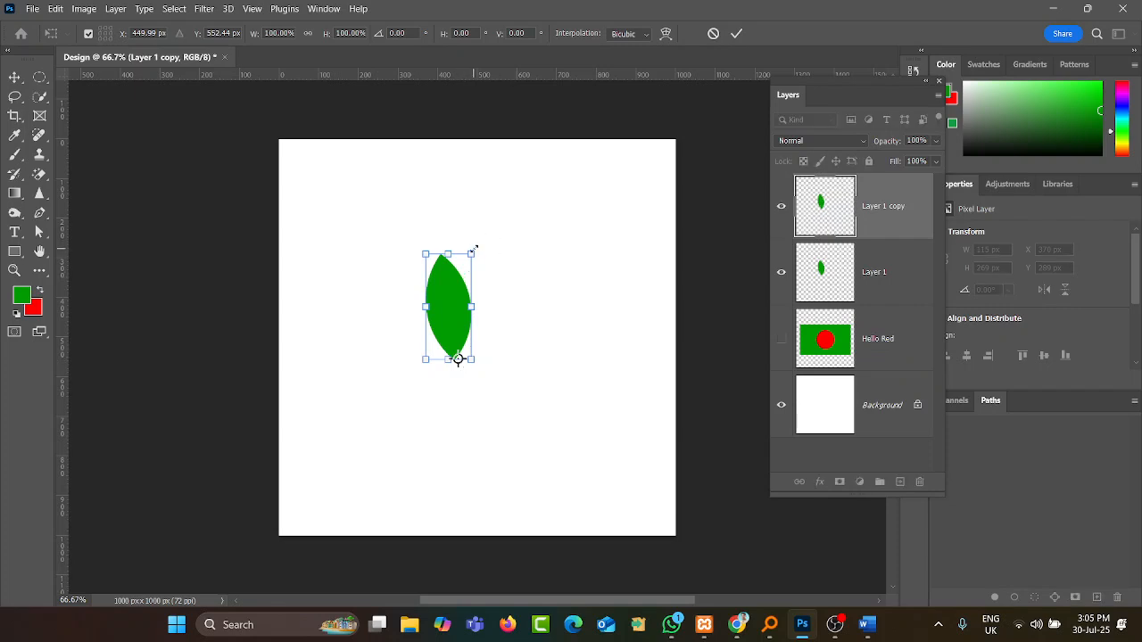
{"action": "left_click_drag", "start_coordinate": [487, 239], "coordinate": [566, 305]}
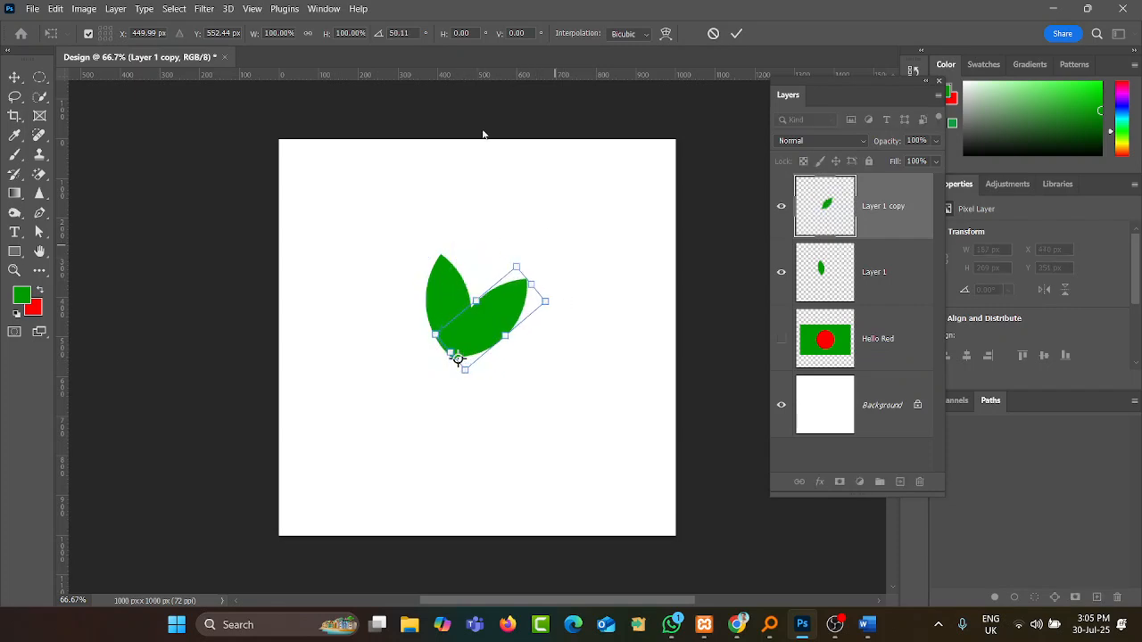
{"action": "left_click", "coordinate": [9, 81]}
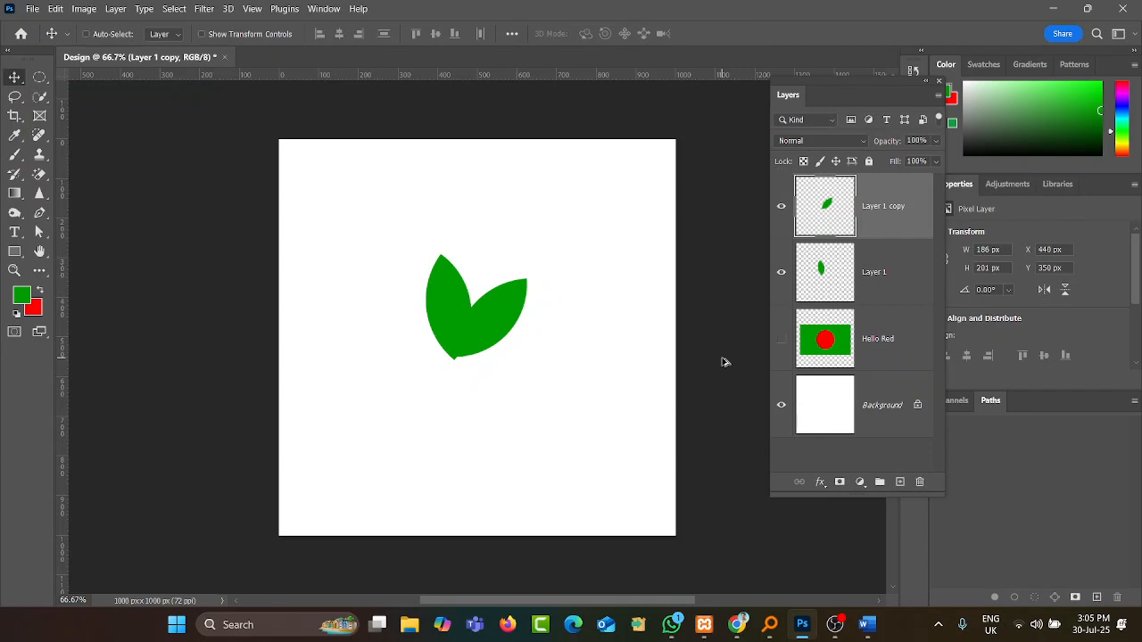
- Repeat the rotated duplication five more times to complete a seven-petal green flower
{"action": "key", "text": "ctrl+alt+shift+t"}
{"action": "key", "text": "ctrl+alt+shift+t"}
{"action": "key", "text": "ctrl+alt+shift+t"}
{"action": "key", "text": "ctrl+alt+shift+t"}
{"action": "key", "text": "ctrl+alt+shift+t"}
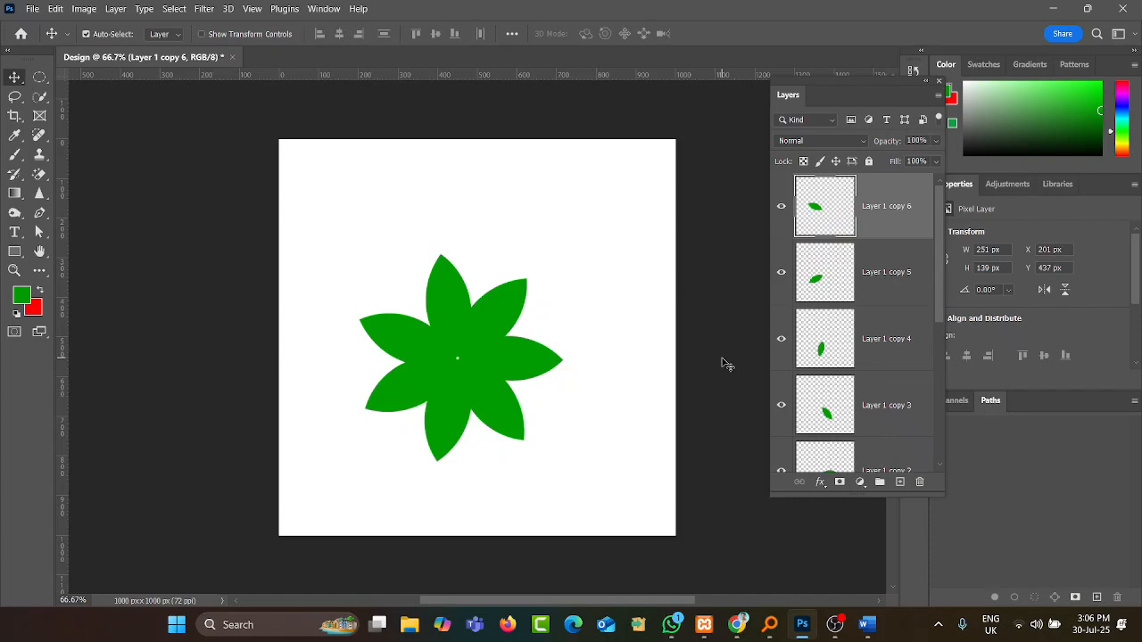
{"action": "left_click", "coordinate": [835, 625]}
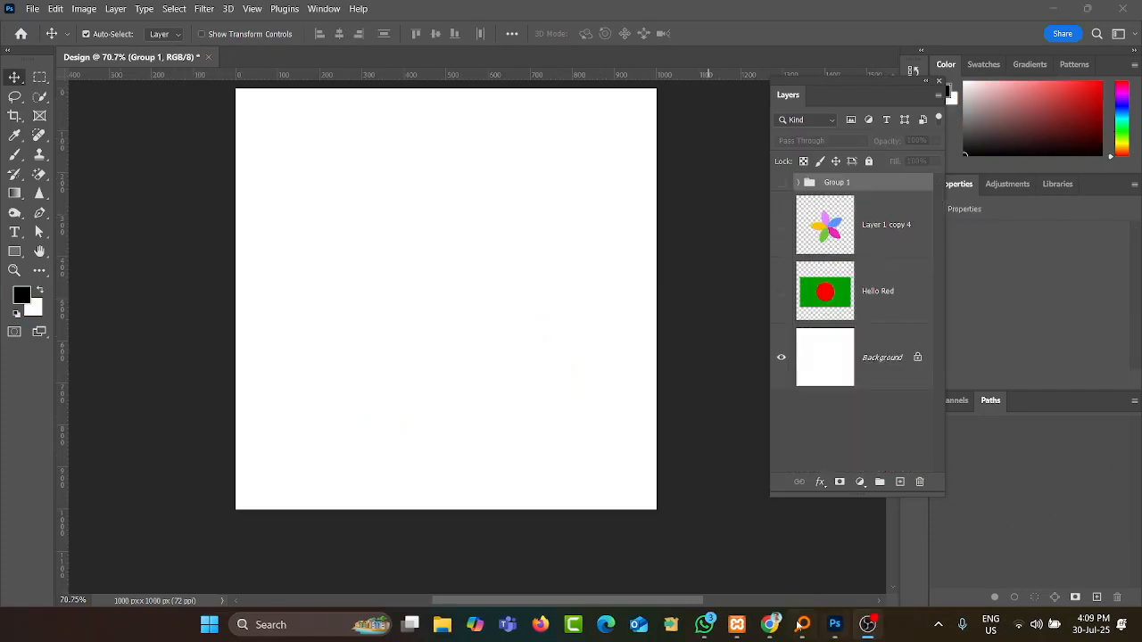
{"action": "left_click", "coordinate": [835, 624]}
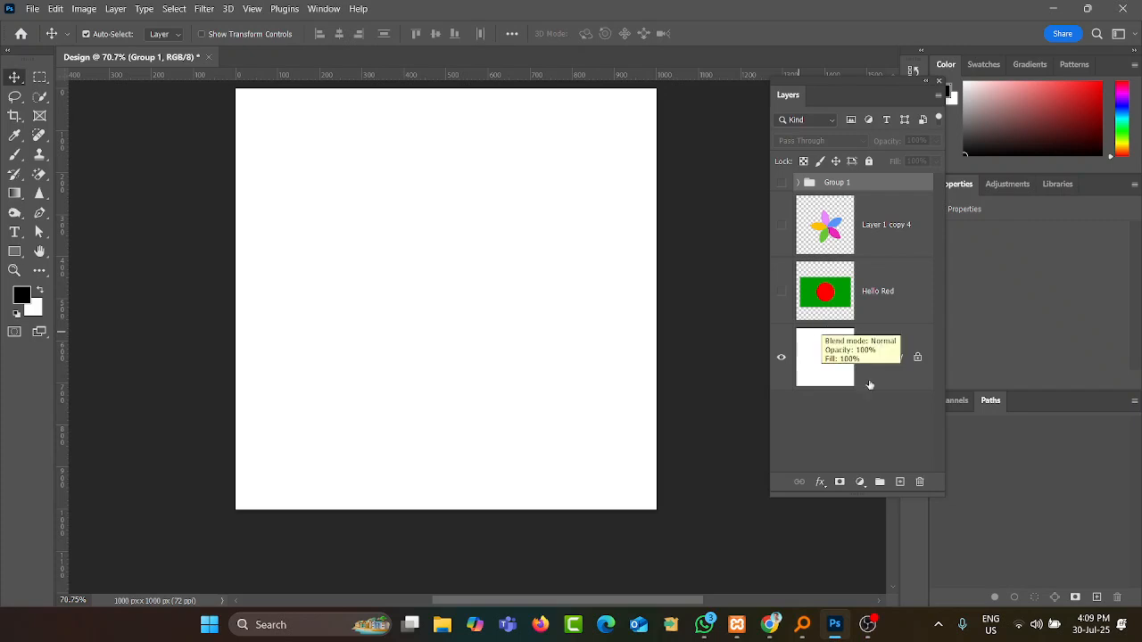
- Add a new layer on top and draw a circular selection about 357 px wide with the Elliptical Marquee tool
{"action": "left_click", "coordinate": [899, 482]}
{"action": "scroll", "coordinate": [253, 196], "scroll_direction": "up", "scroll_amount": 1}
{"action": "scroll", "coordinate": [418, 295], "scroll_direction": "up", "scroll_amount": 1}
{"action": "scroll", "coordinate": [419, 295], "scroll_direction": "down", "scroll_amount": 1}
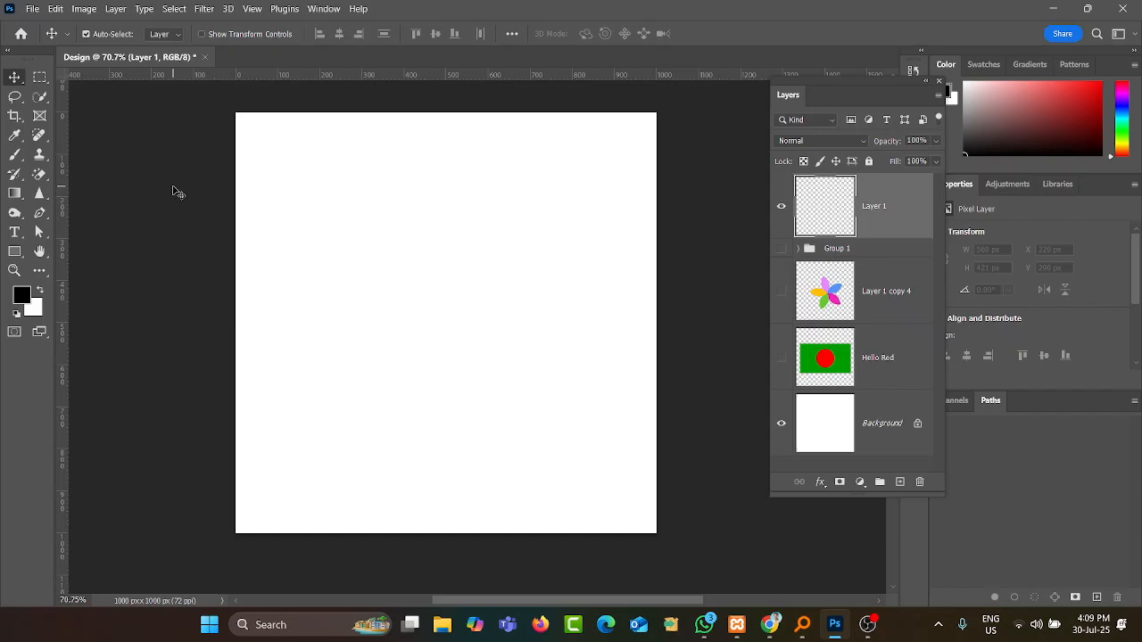
{"action": "left_click", "coordinate": [39, 78]}
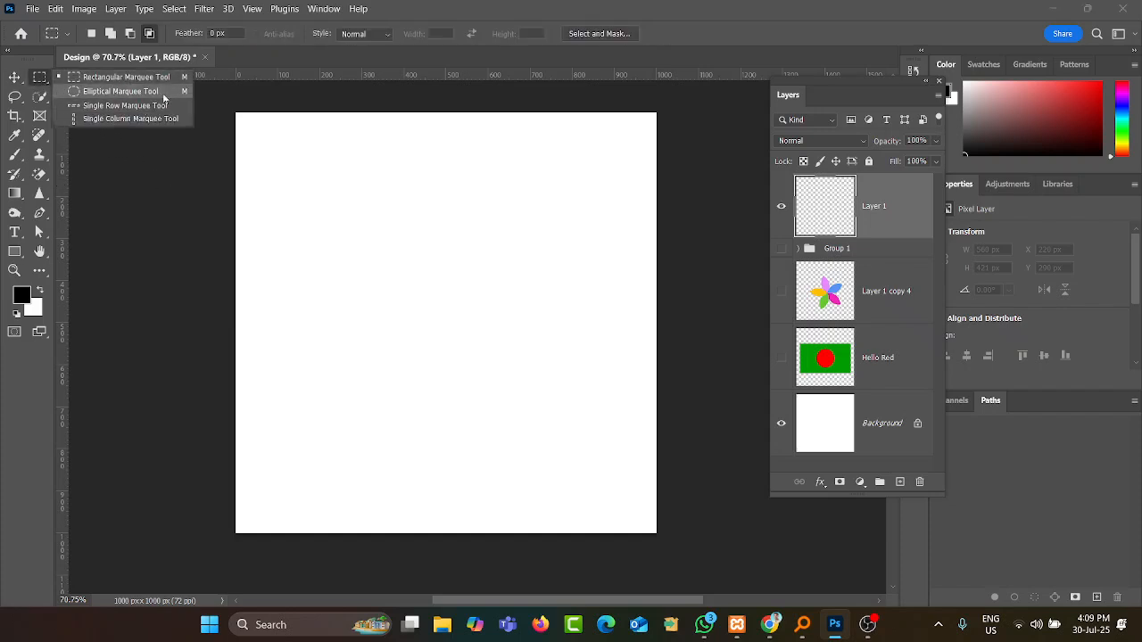
{"action": "left_click", "coordinate": [164, 92]}
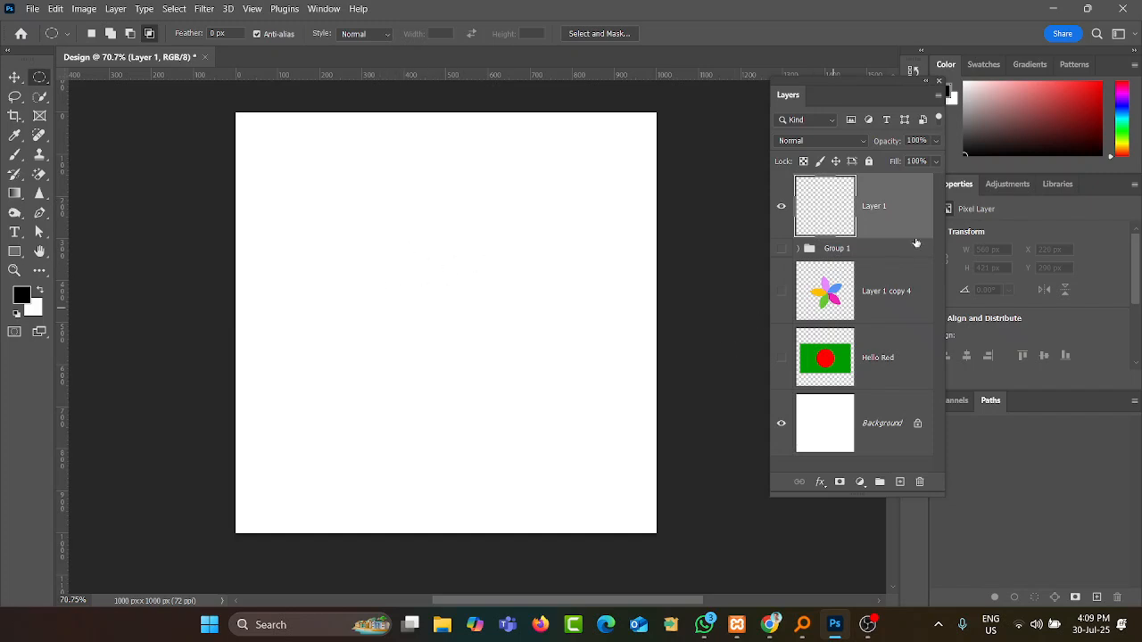
{"action": "left_click_drag", "start_coordinate": [387, 324], "coordinate": [476, 401]}
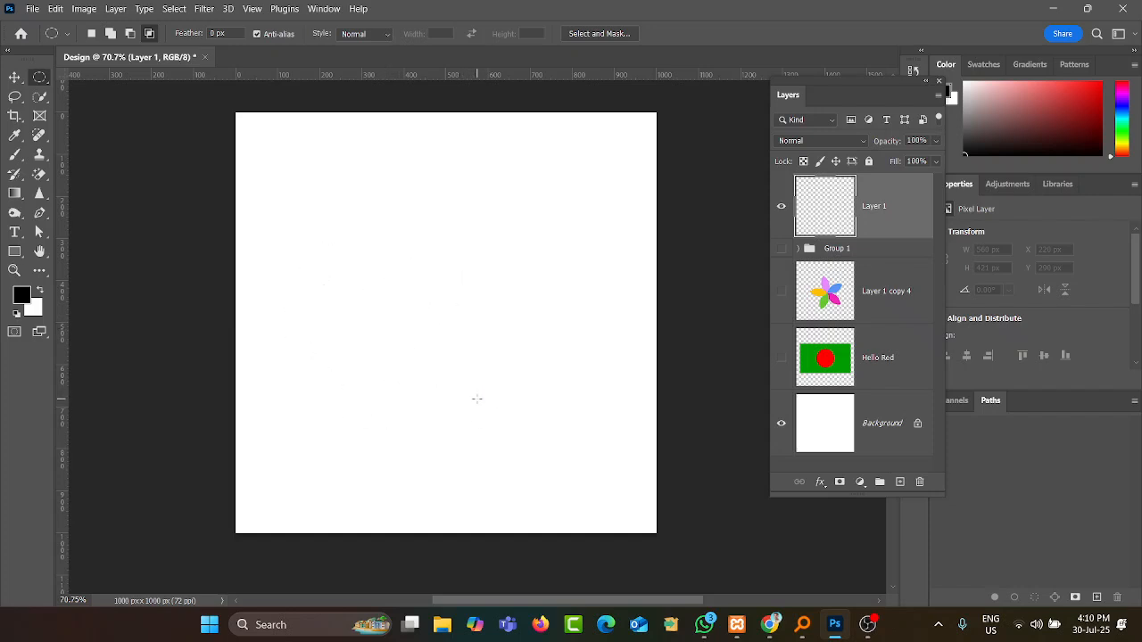
{"action": "left_click", "coordinate": [149, 34]}
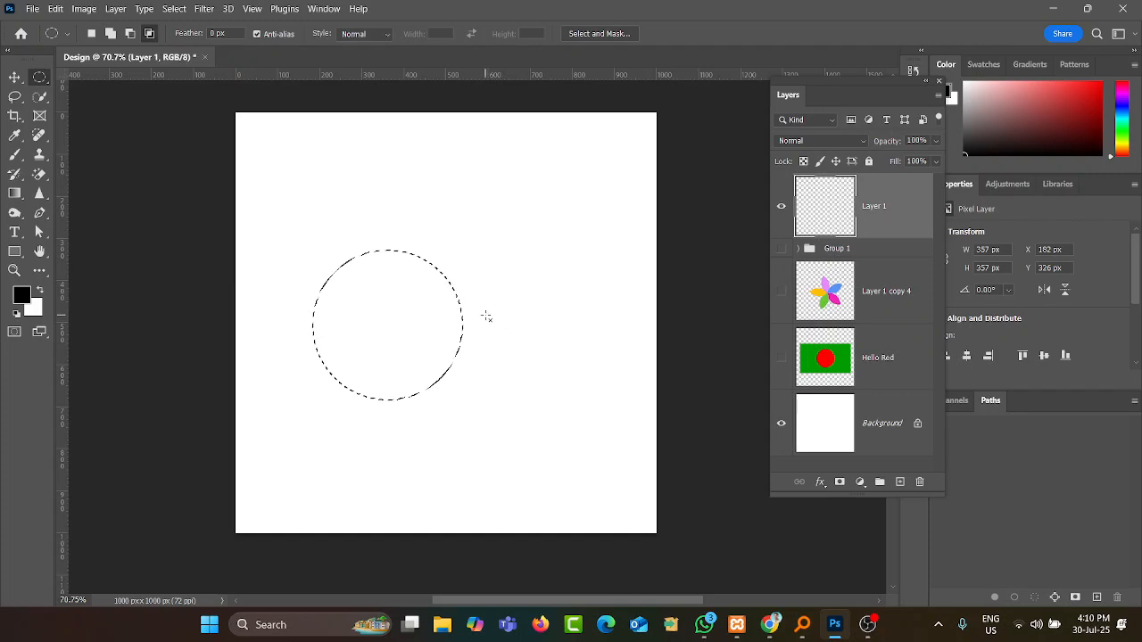
{"action": "left_click_drag", "start_coordinate": [494, 322], "coordinate": [581, 429]}
{"action": "key", "text": "ctrl+z"}
{"action": "left_click_drag", "start_coordinate": [502, 321], "coordinate": [612, 414]}
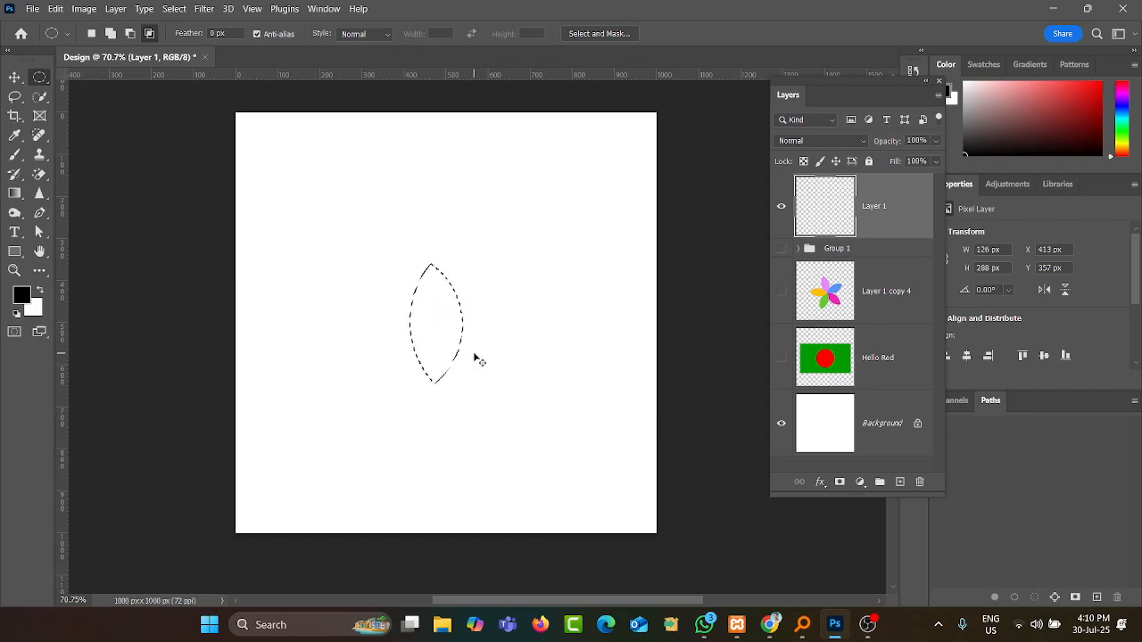
{"action": "key", "text": "ctrl+z"}
- Intersect the circle with a second one to form a narrow leaf about 83 by 232 px, and fill it with black
{"action": "left_click_drag", "start_coordinate": [507, 319], "coordinate": [586, 395]}
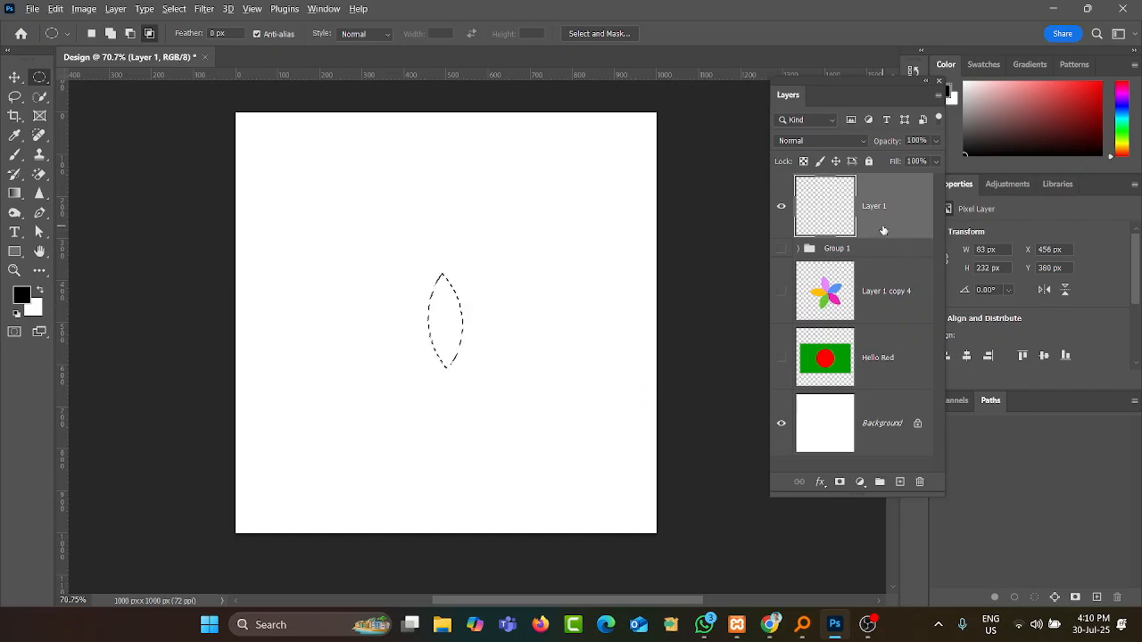
{"action": "key", "text": "alt+BackSpace"}
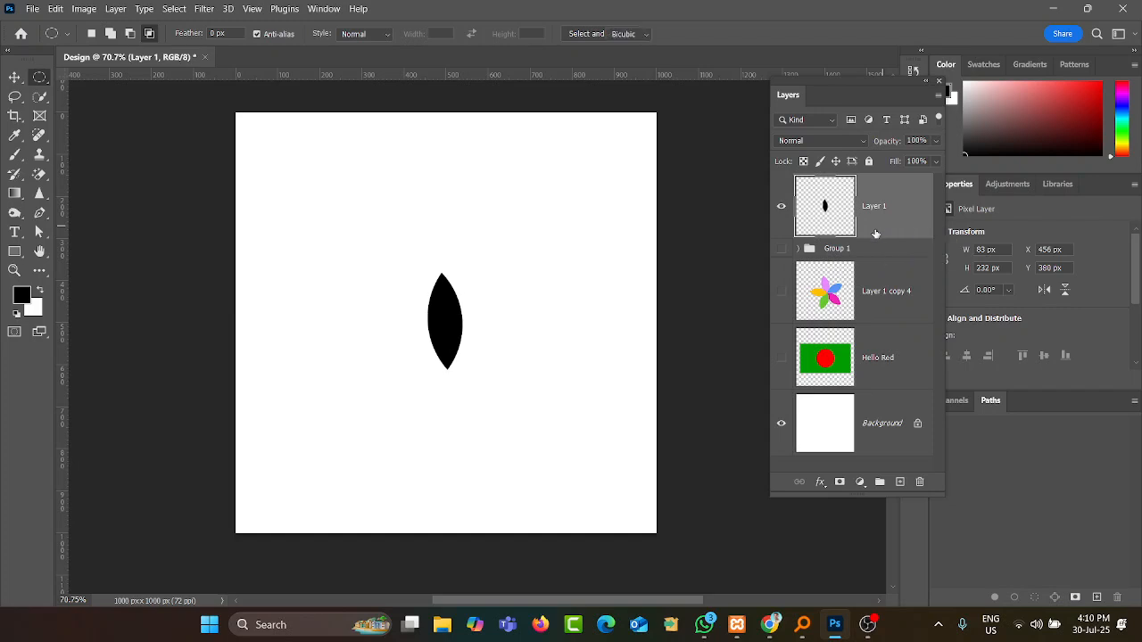
- Scale the black leaf to about 143%, rotate it about 1.3° upright, and place it at about X 440, Y 203 px
{"action": "key", "text": "ctrl+t"}
{"action": "mouse_move", "coordinate": [464, 372]}
{"action": "left_mouse_down"}
{"action": "mouse_move", "coordinate": [485, 413]}
{"action": "mouse_move", "coordinate": [470, 390]}
{"action": "left_mouse_up"}
{"action": "left_click_drag", "start_coordinate": [457, 295], "coordinate": [464, 259]}
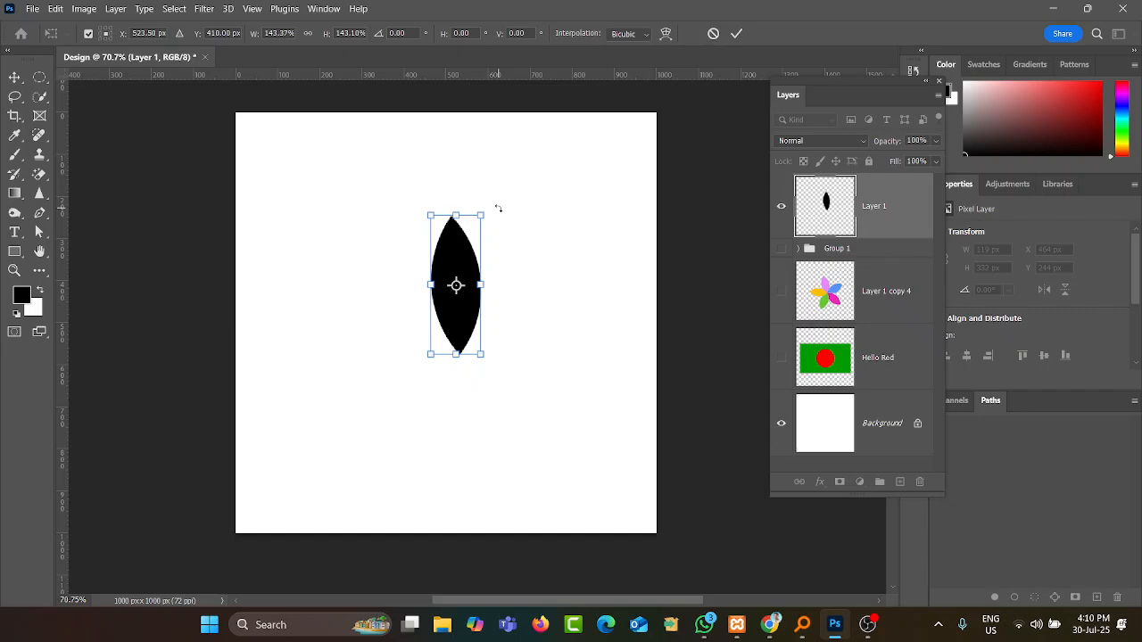
{"action": "left_click_drag", "start_coordinate": [501, 208], "coordinate": [503, 209]}
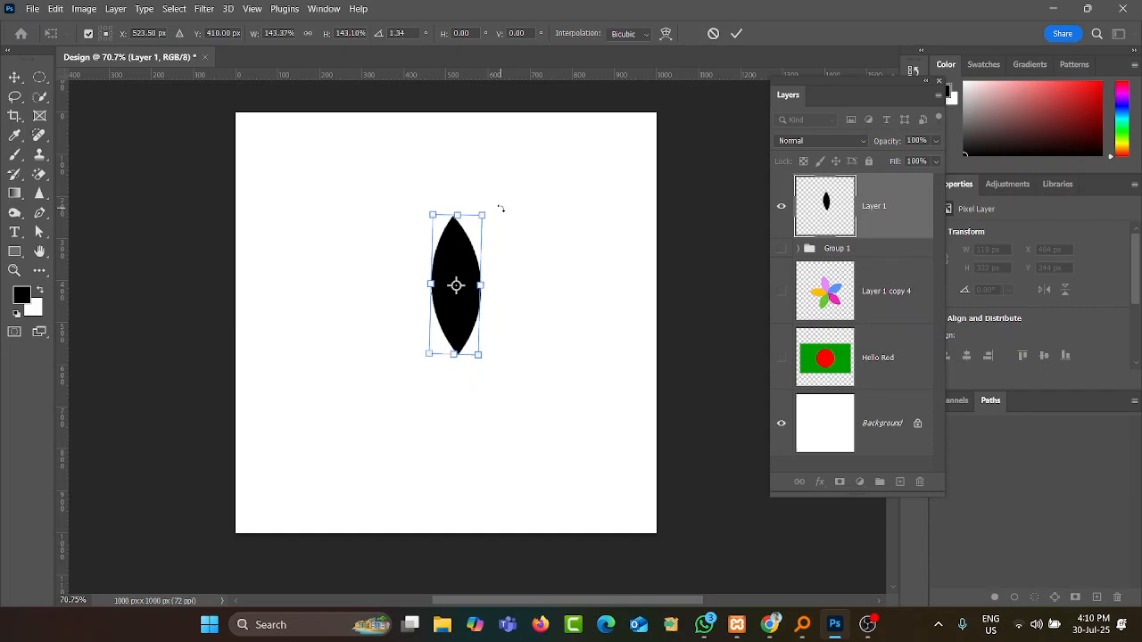
{"action": "key", "text": "Return"}
{"action": "left_click_drag", "start_coordinate": [460, 289], "coordinate": [452, 271]}
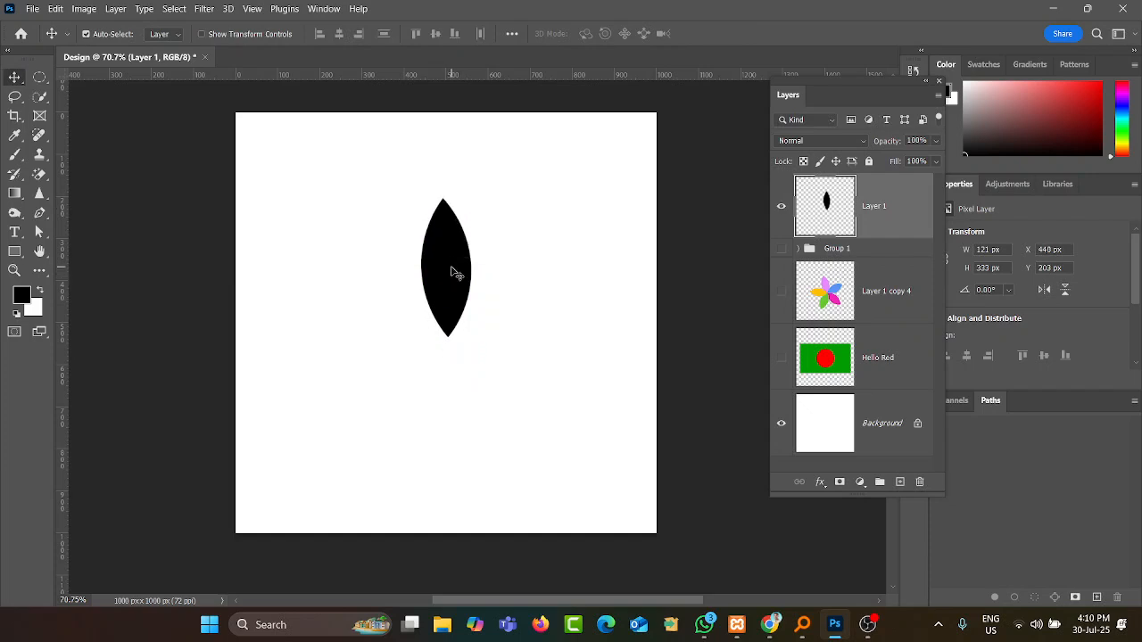
- Duplicate the black leaf layer
{"action": "key", "text": "ctrl"}
{"action": "key", "text": "ctrl+j"}
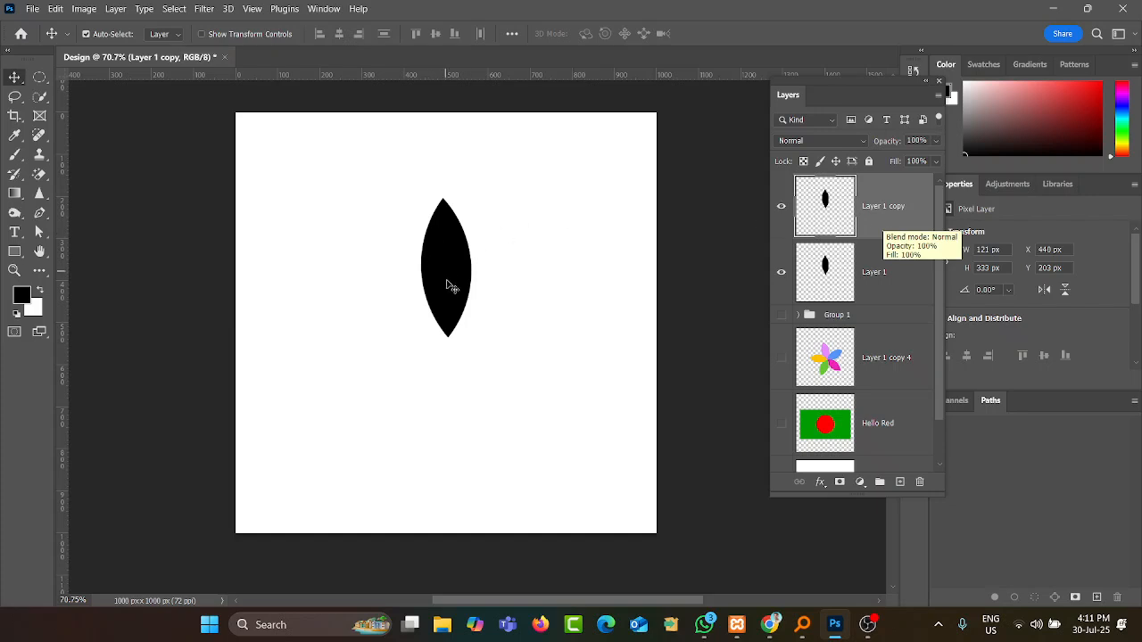
{"action": "key", "text": "ctrl"}
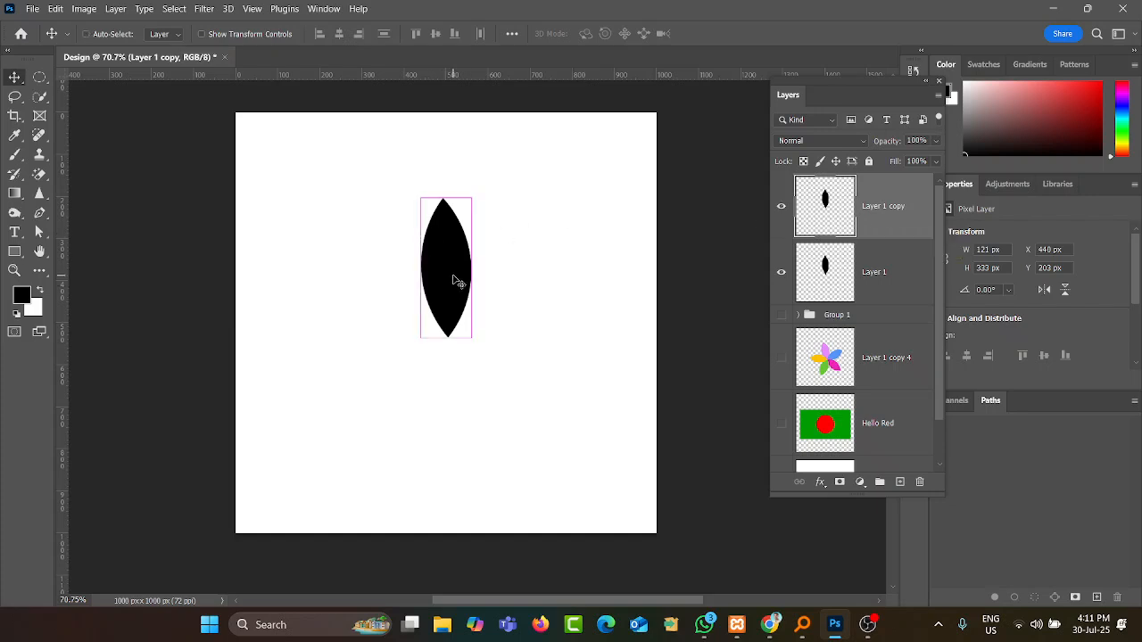
- Add a horizontal guide just below the leaf's lower tip at about Y 560 px and a vertical guide through the leaf's center
{"action": "mouse_move", "coordinate": [508, 230]}
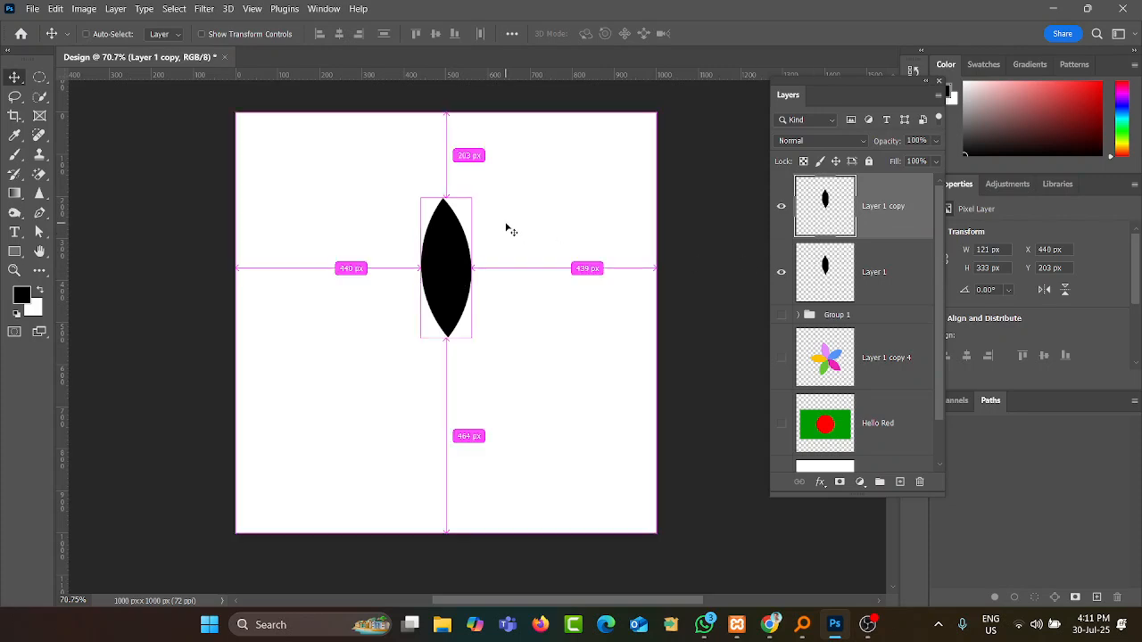
{"action": "left_click_drag", "start_coordinate": [453, 78], "coordinate": [464, 354]}
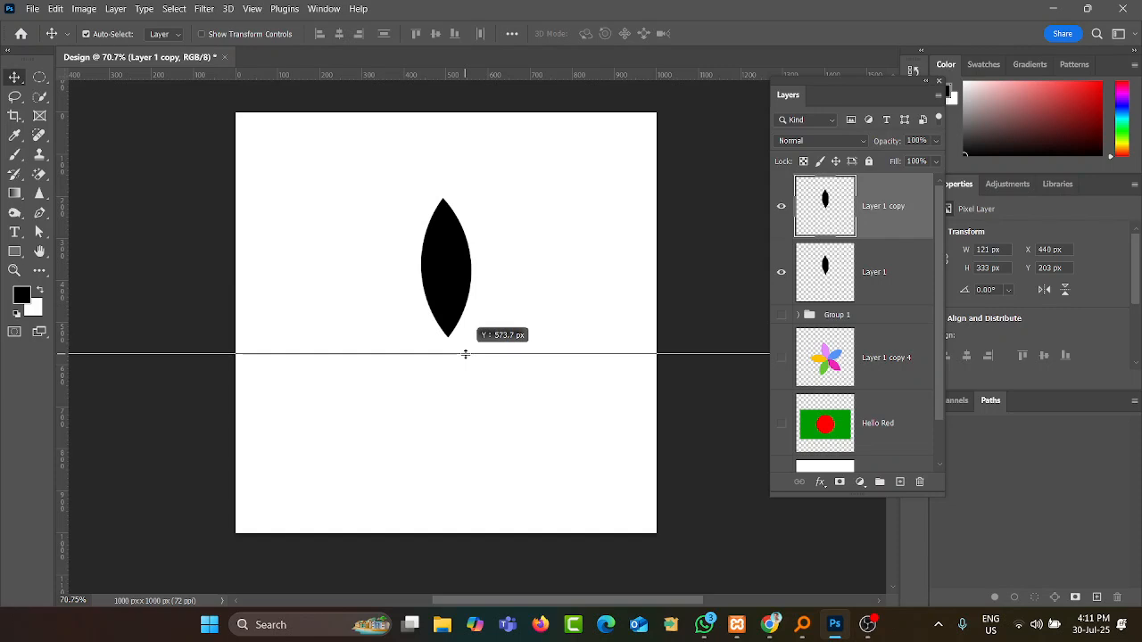
{"action": "left_click_drag", "start_coordinate": [465, 354], "coordinate": [465, 354]}
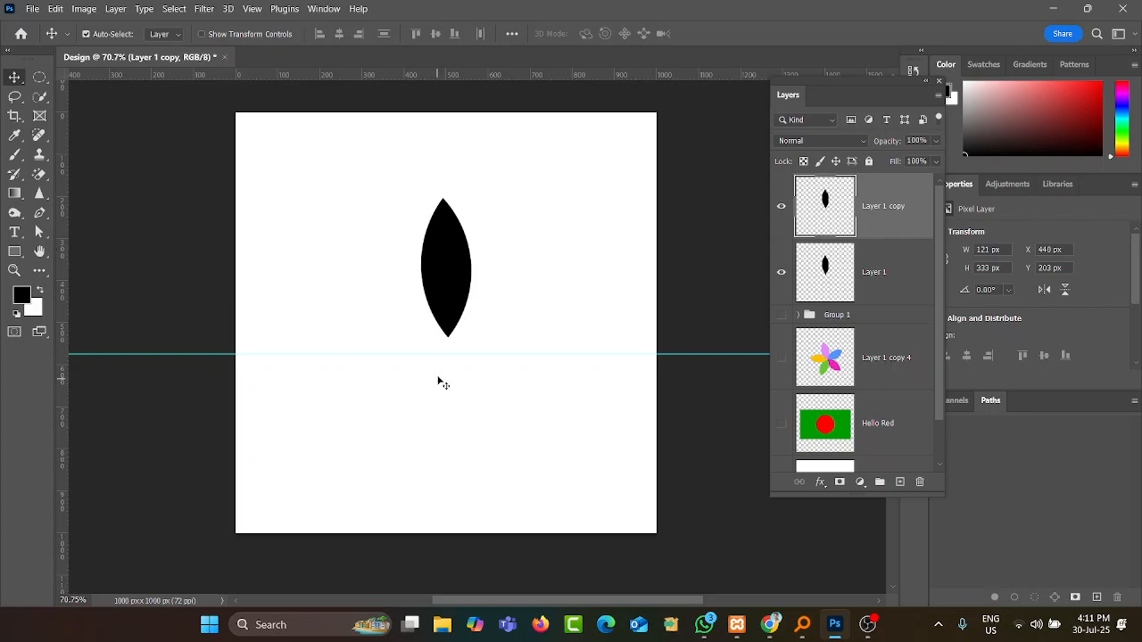
{"action": "left_click_drag", "start_coordinate": [436, 354], "coordinate": [431, 348]}
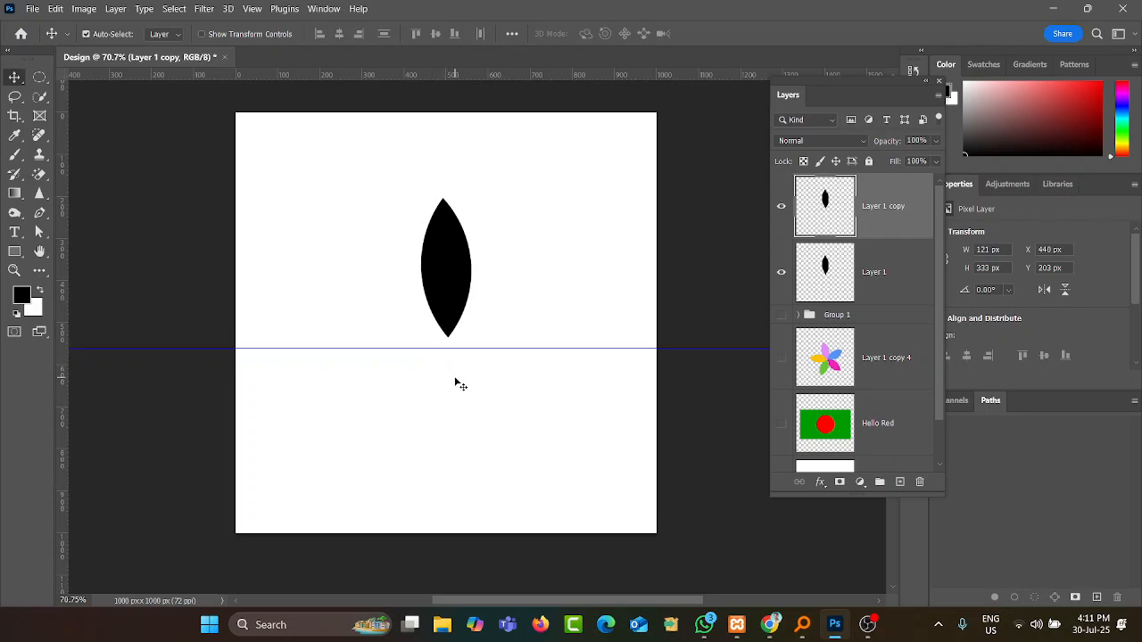
{"action": "left_click_drag", "start_coordinate": [61, 231], "coordinate": [449, 295]}
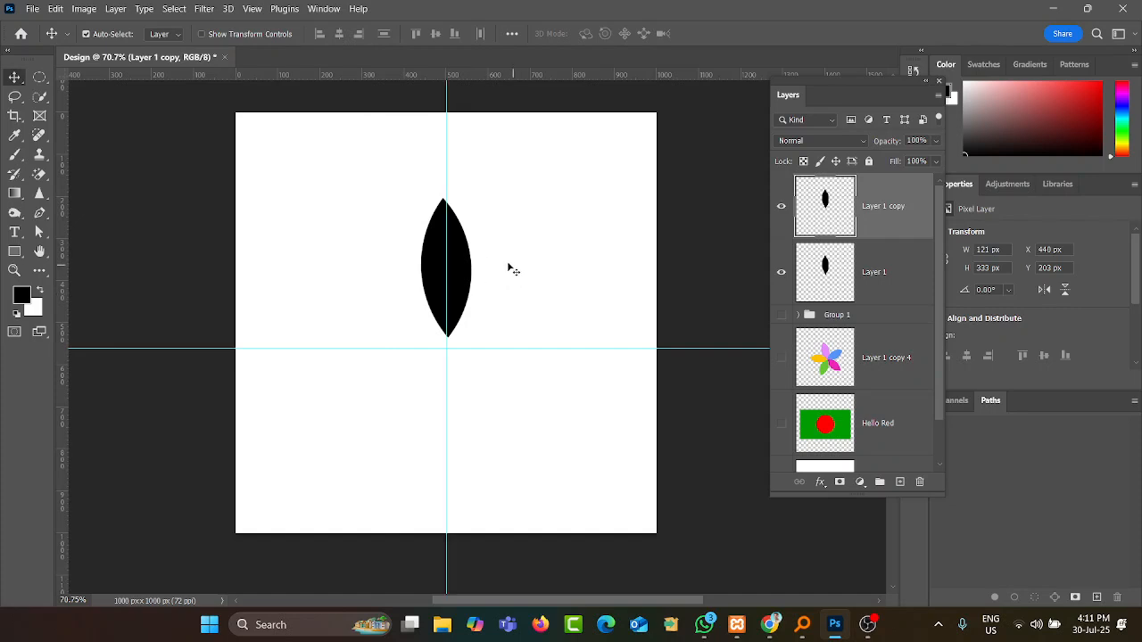
- Rotate the copied leaf about 2.7° clockwise so its tips line up with the vertical guide
{"action": "key", "text": "ctrl+t"}
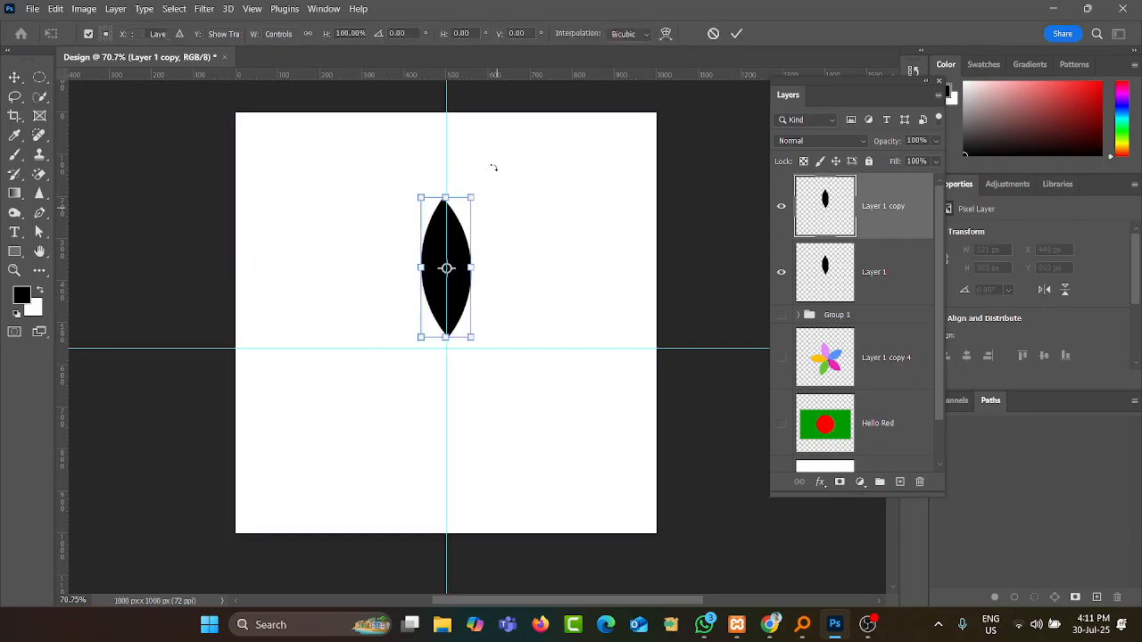
{"action": "left_click_drag", "start_coordinate": [487, 187], "coordinate": [490, 188]}
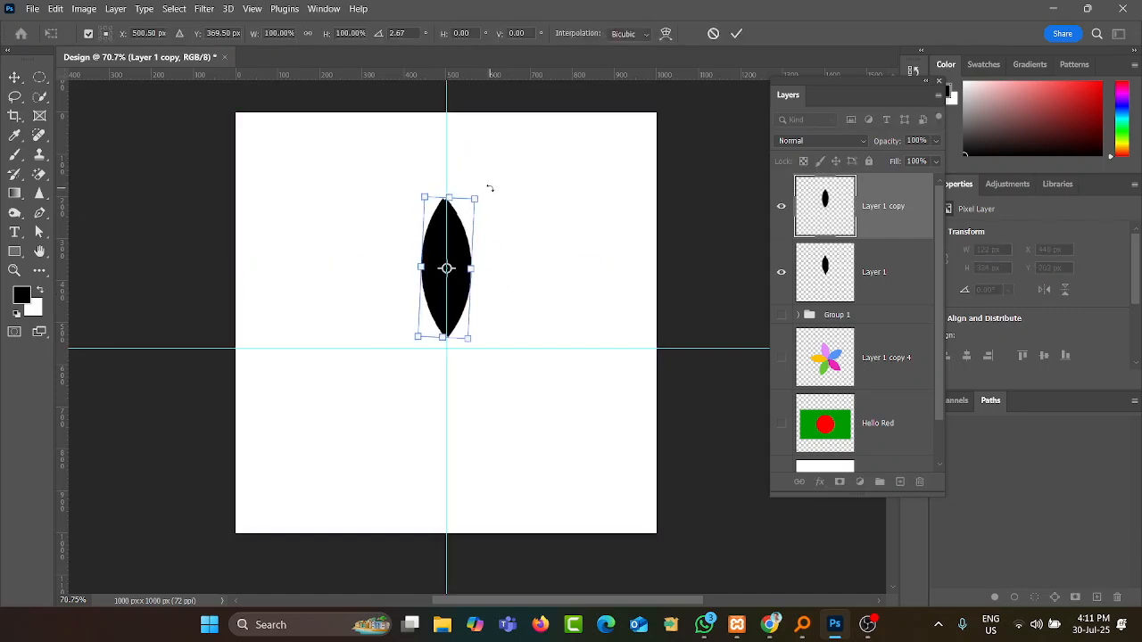
{"action": "left_click", "coordinate": [14, 77]}
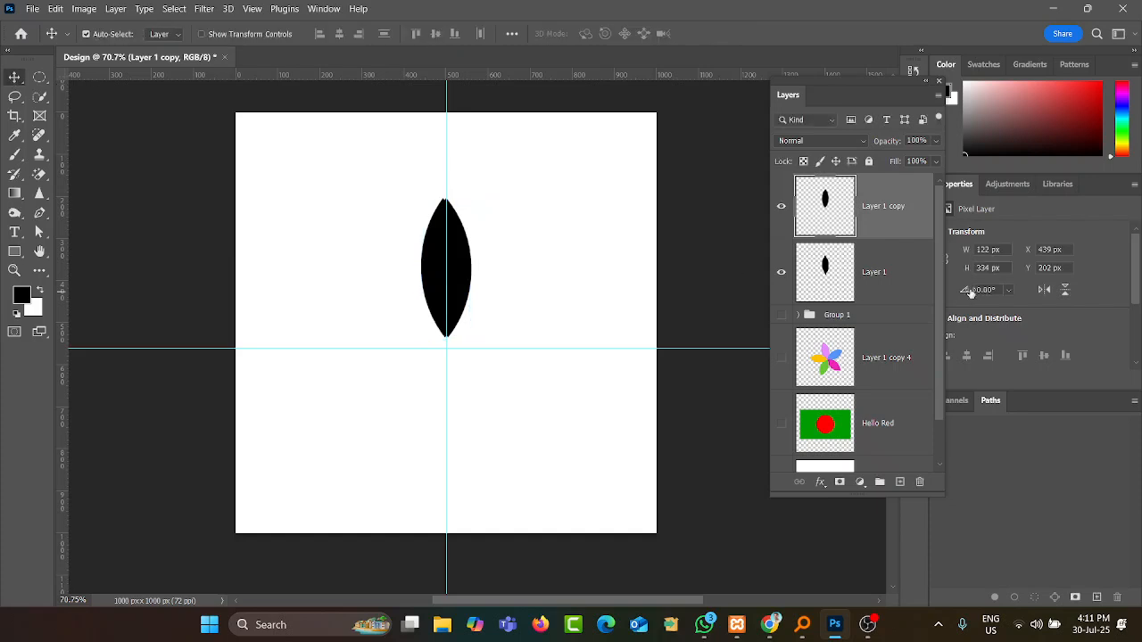
- Delete the original leaf layer beneath the copy and move the remaining leaf down to about Y 211 px
{"action": "left_click", "coordinate": [879, 275]}
{"action": "key", "text": "Delete"}
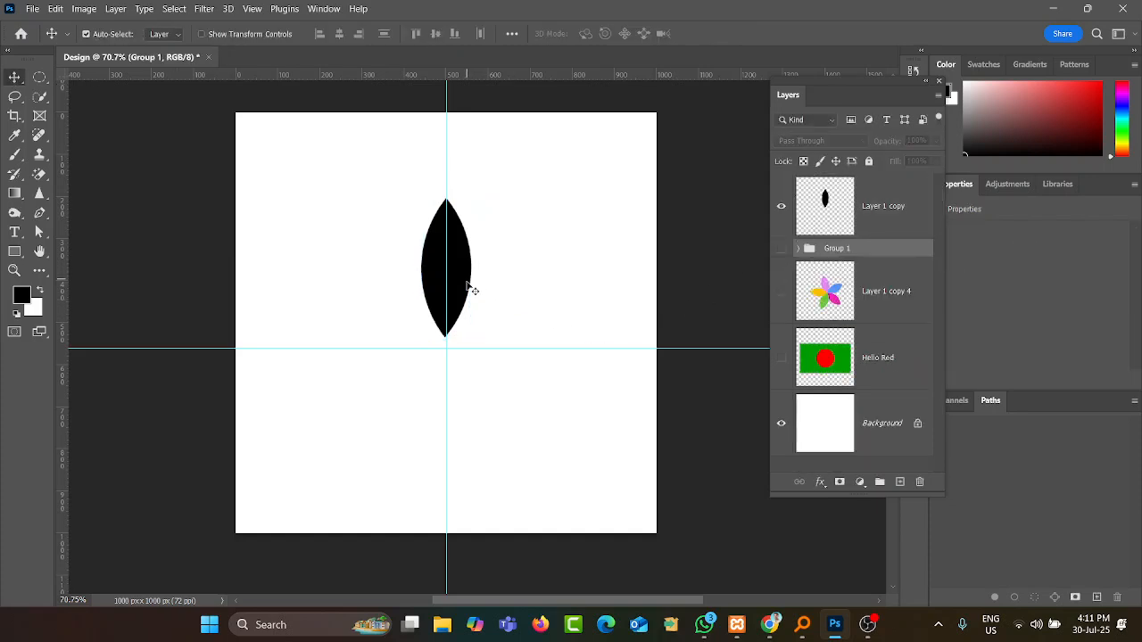
{"action": "left_click_drag", "start_coordinate": [469, 294], "coordinate": [465, 293]}
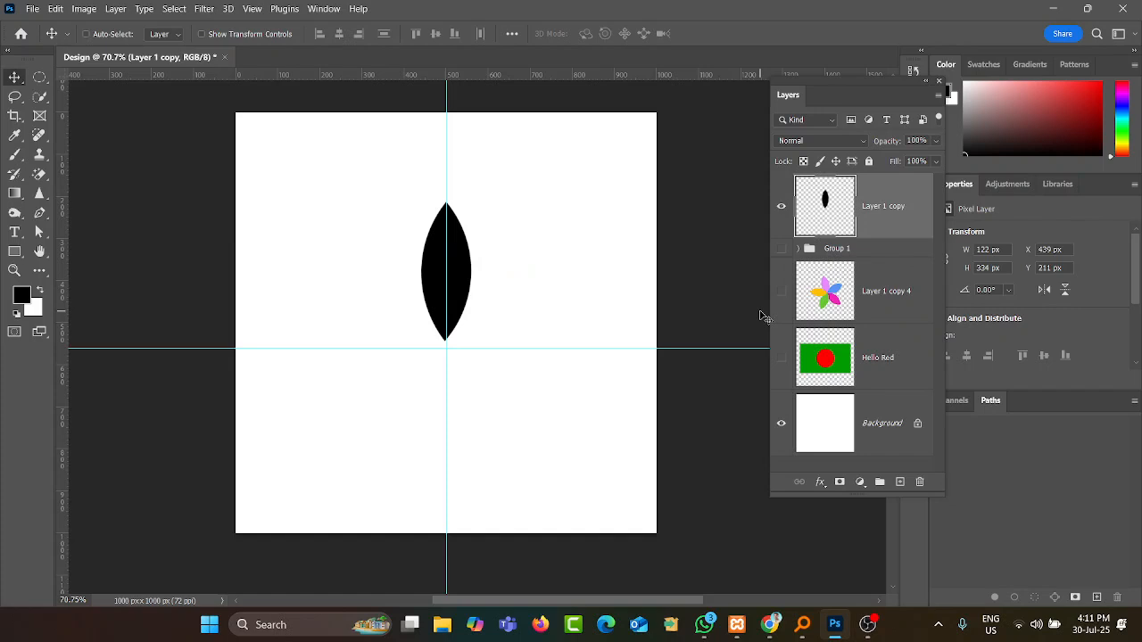
- Duplicate the leaf layer and place the copy's transform reference point on the guide intersection at about X 500.5, Y 559.7 px
{"action": "key", "text": "ctrl+j"}
{"action": "key", "text": "ctrl+t"}
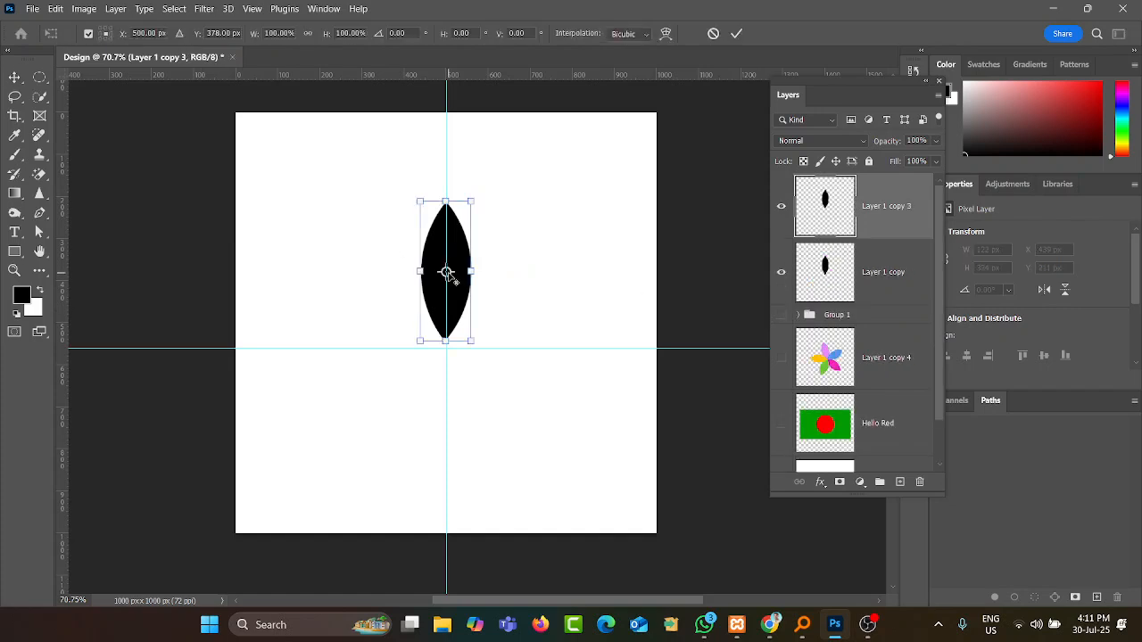
{"action": "left_click_drag", "start_coordinate": [446, 272], "coordinate": [449, 354]}
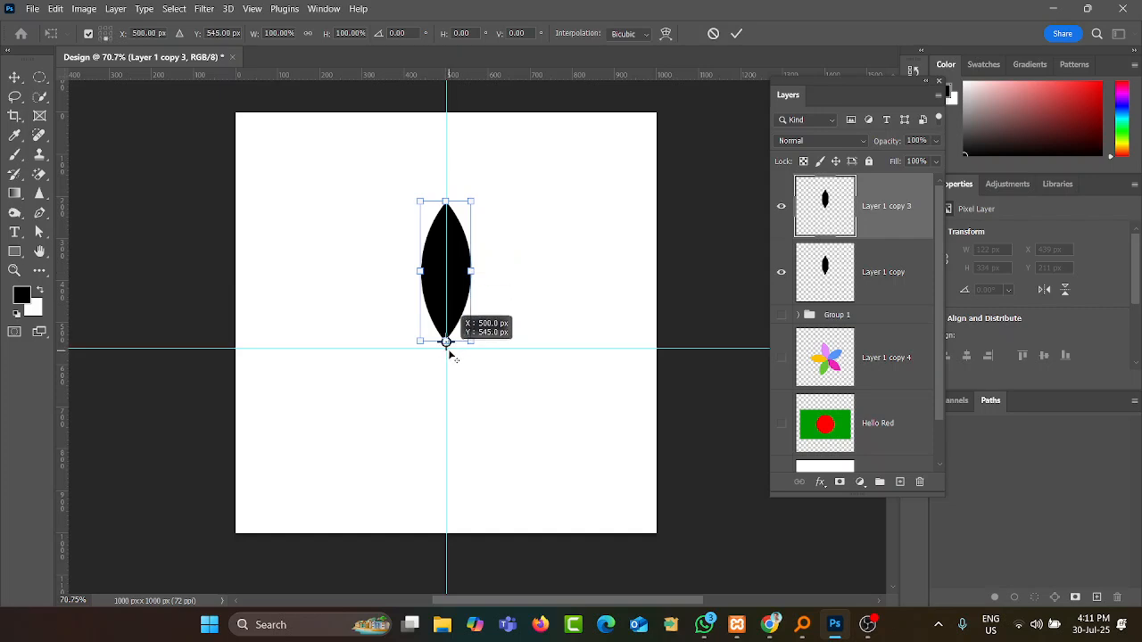
{"action": "scroll", "coordinate": [447, 344], "scroll_direction": "up", "scroll_amount": 5}
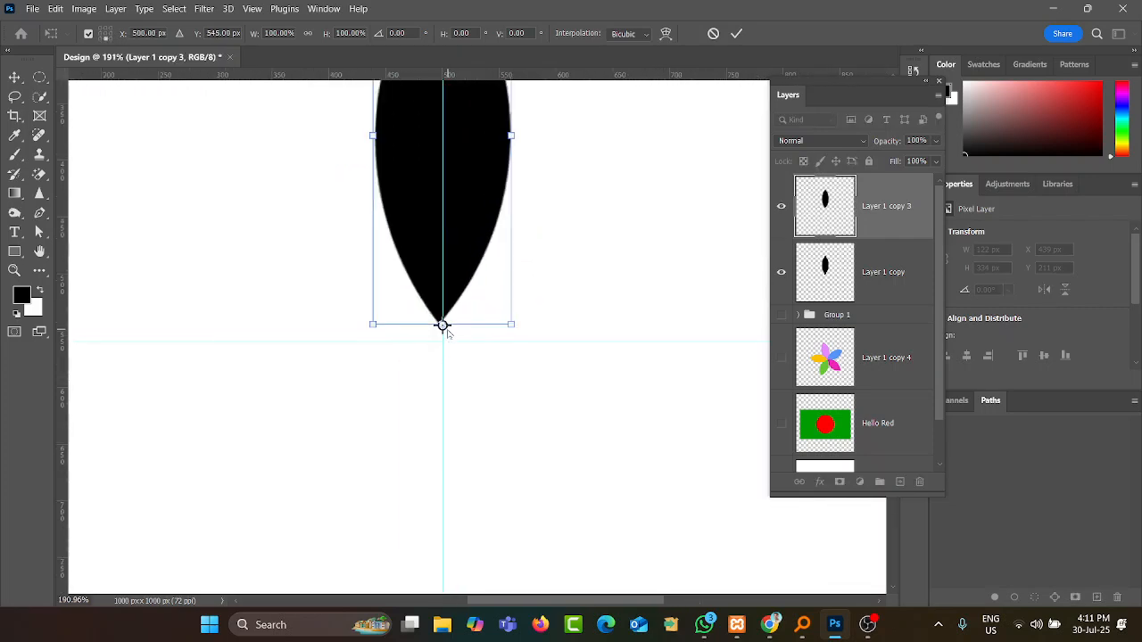
{"action": "left_click_drag", "start_coordinate": [443, 325], "coordinate": [442, 345]}
{"action": "scroll", "coordinate": [426, 401], "scroll_direction": "down", "scroll_amount": 5}
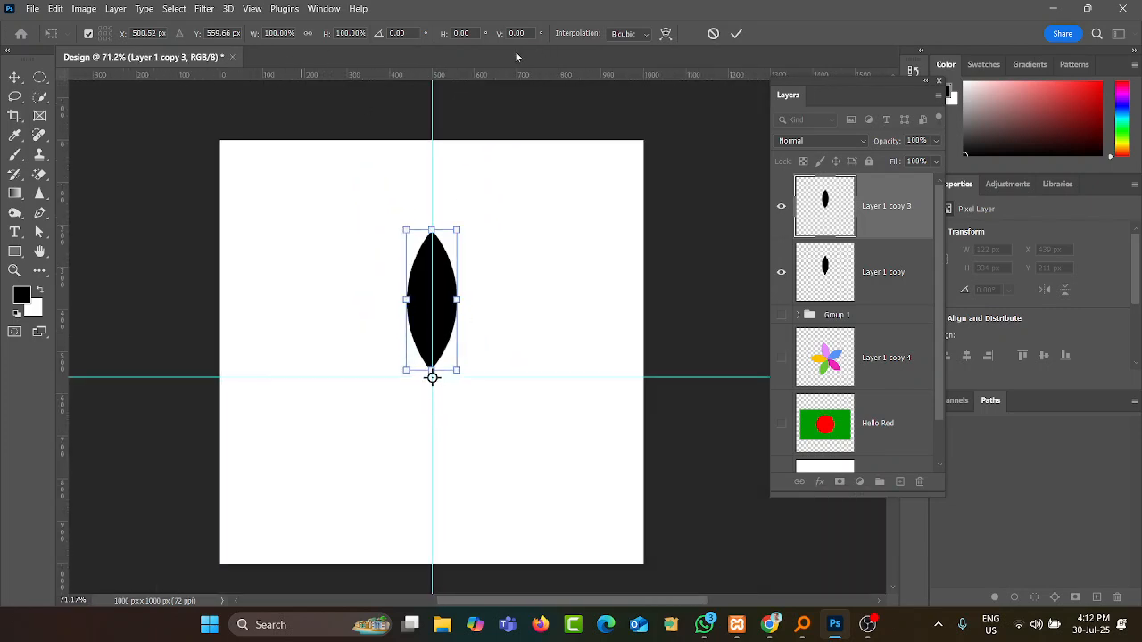
{"action": "double_click", "coordinate": [466, 33]}
{"action": "type", "text": "40"}
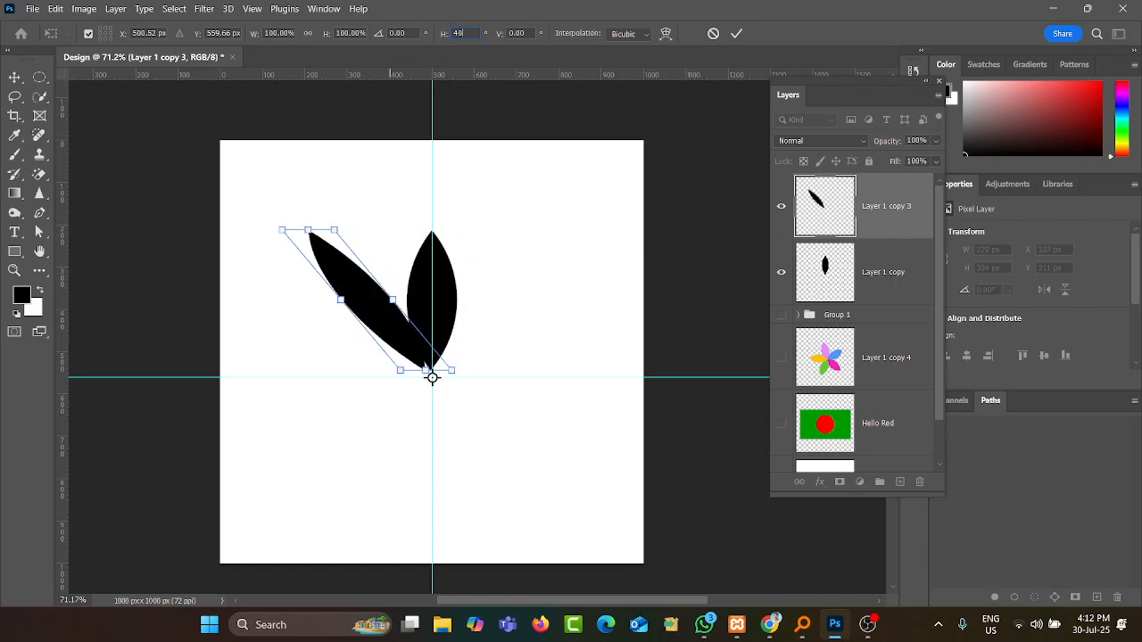
{"action": "key", "text": "ctrl+z"}
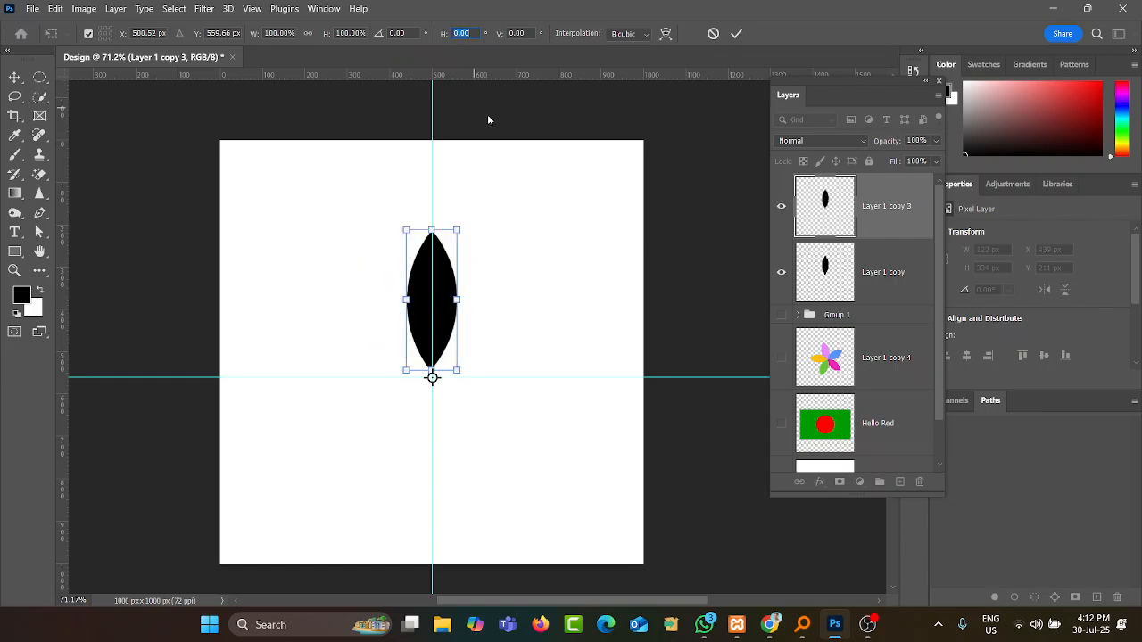
- Rotate the duplicated leaf 48° around the guide intersection and apply the transform
{"action": "key", "text": "shift+Tab"}
{"action": "type", "text": "40"}
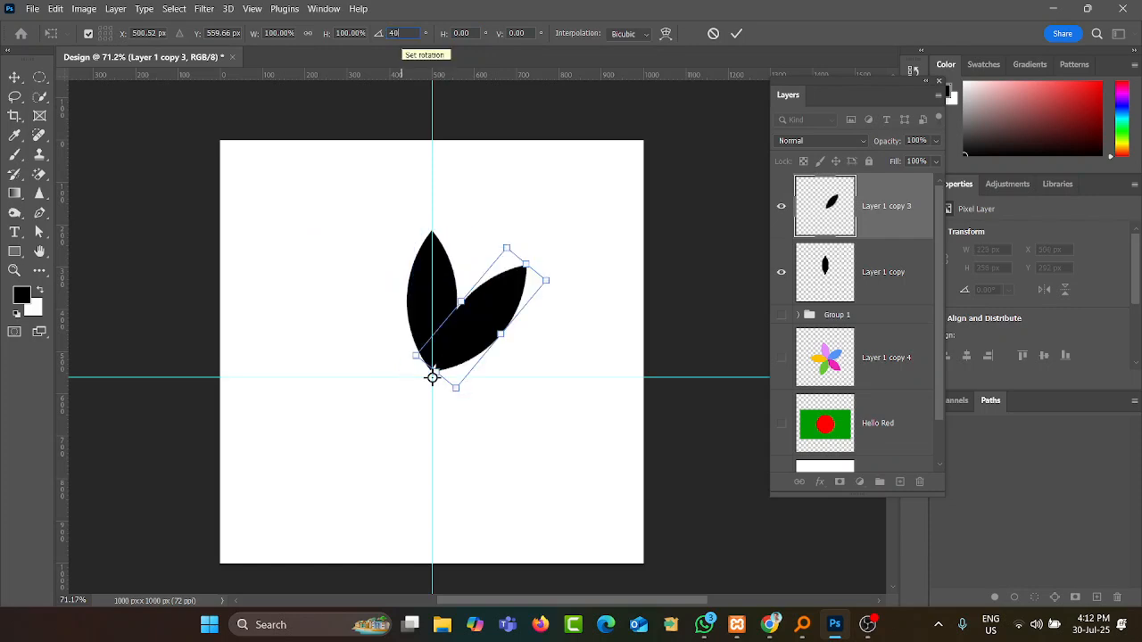
{"action": "key", "text": "Return"}
{"action": "type", "text": "45"}
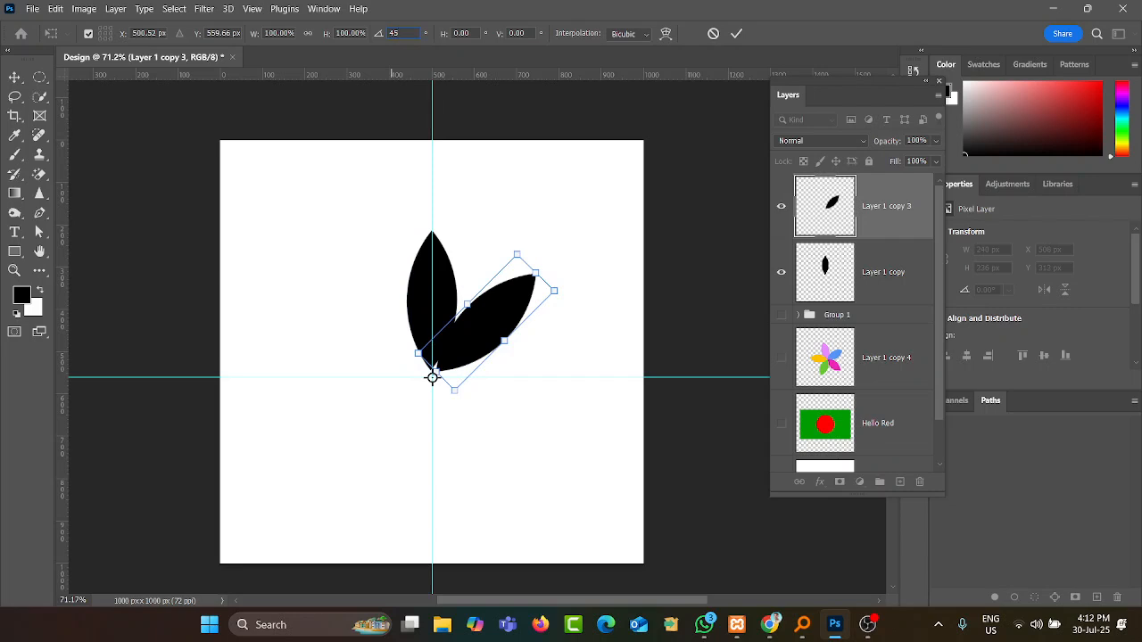
{"action": "key", "text": "BackSpace"}
{"action": "type", "text": "8"}
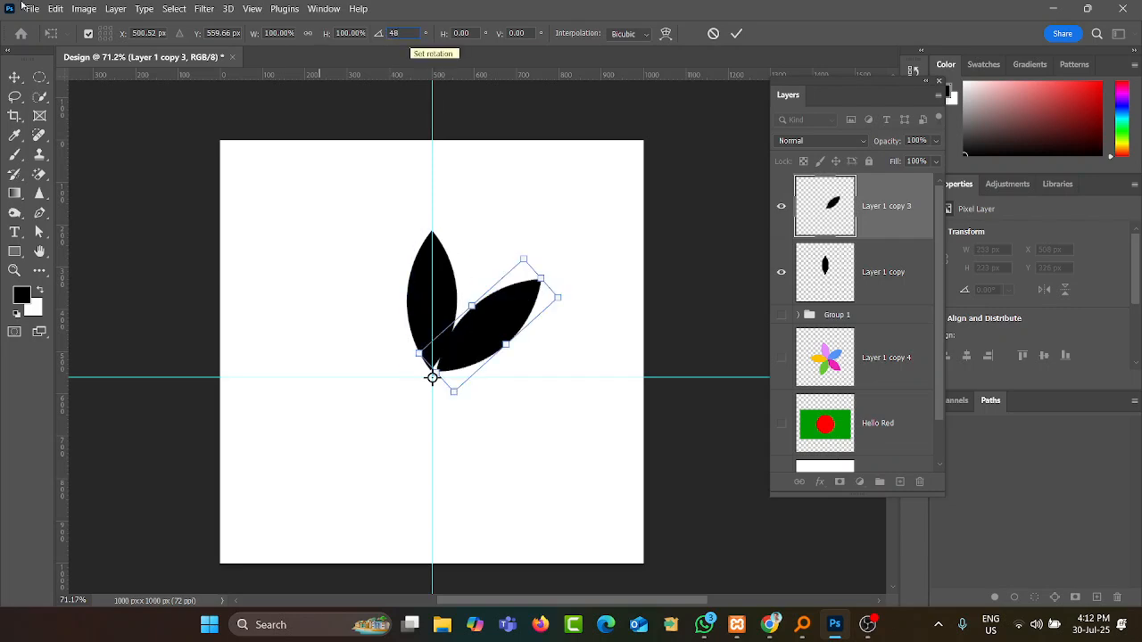
{"action": "key", "text": "Return"}
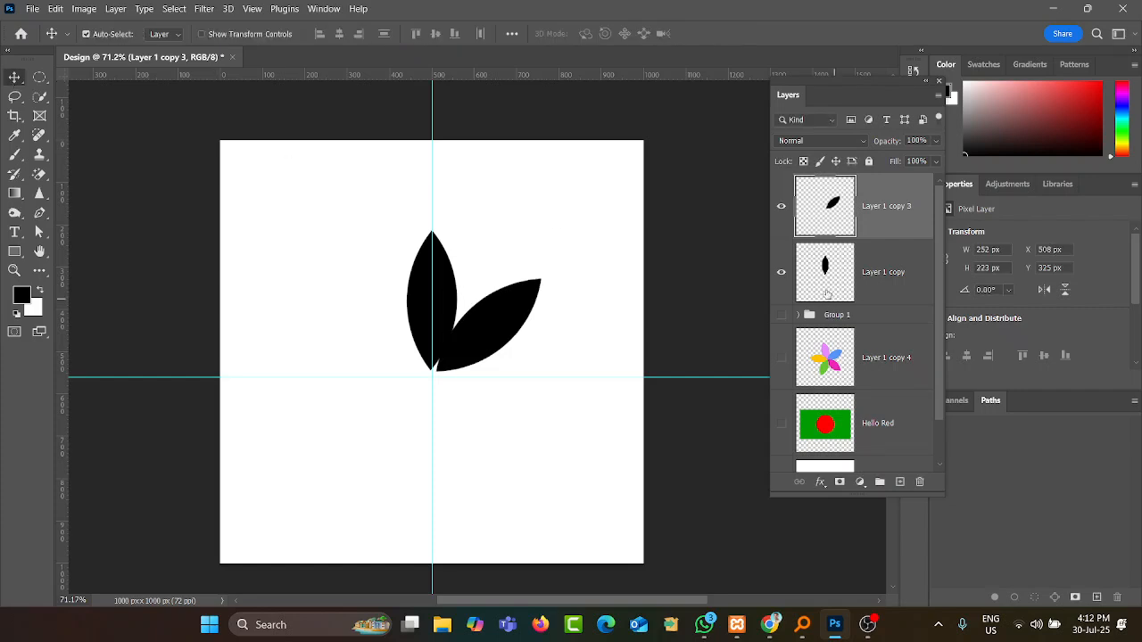
- Duplicate the upright leaf and rotate the copy -48° around a reference point placed on the guide intersection
{"action": "left_click", "coordinate": [888, 282]}
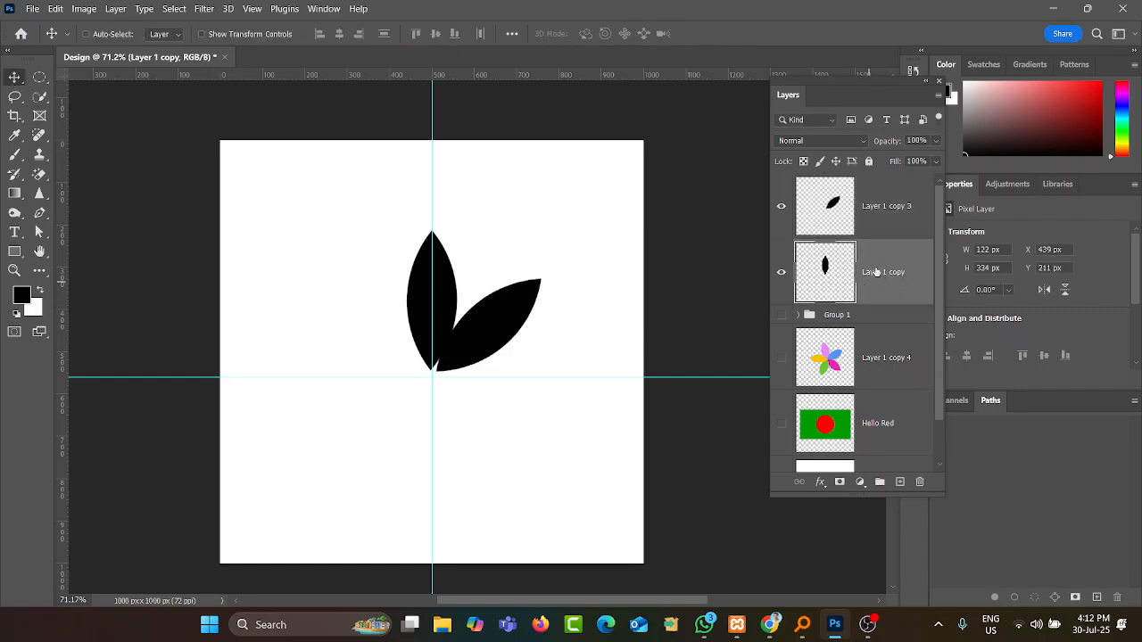
{"action": "key", "text": "ctrl+j"}
{"action": "key", "text": "ctrl+t"}
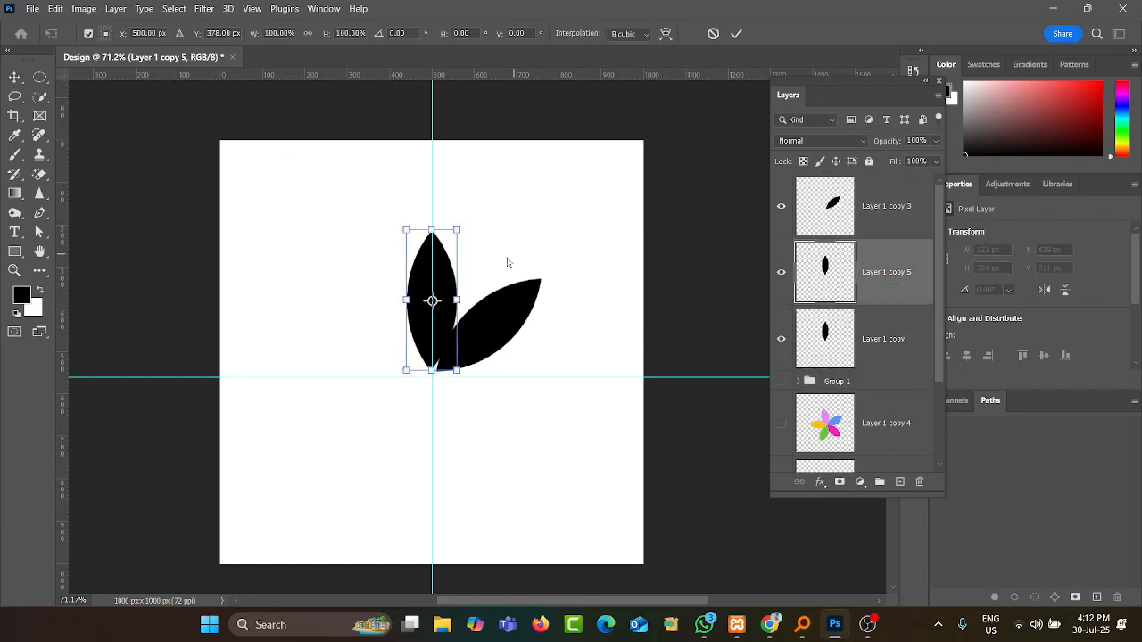
{"action": "left_click_drag", "start_coordinate": [432, 301], "coordinate": [433, 377]}
{"action": "scroll", "coordinate": [433, 378], "scroll_direction": "up", "scroll_amount": 10}
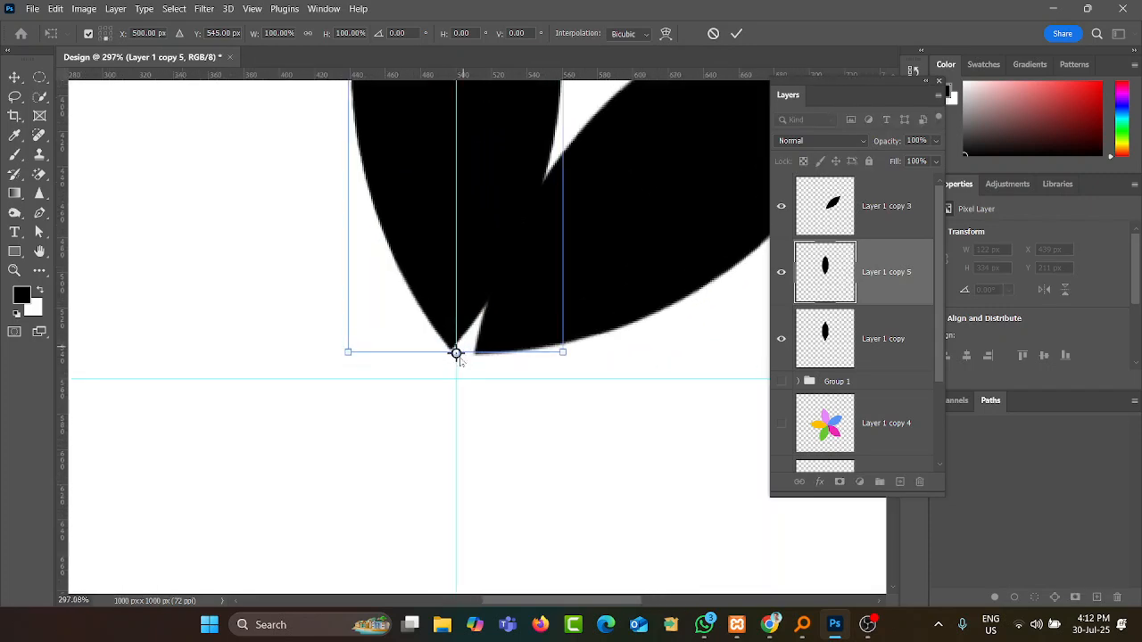
{"action": "left_click_drag", "start_coordinate": [455, 354], "coordinate": [456, 378]}
{"action": "scroll", "coordinate": [434, 389], "scroll_direction": "down", "scroll_amount": 5}
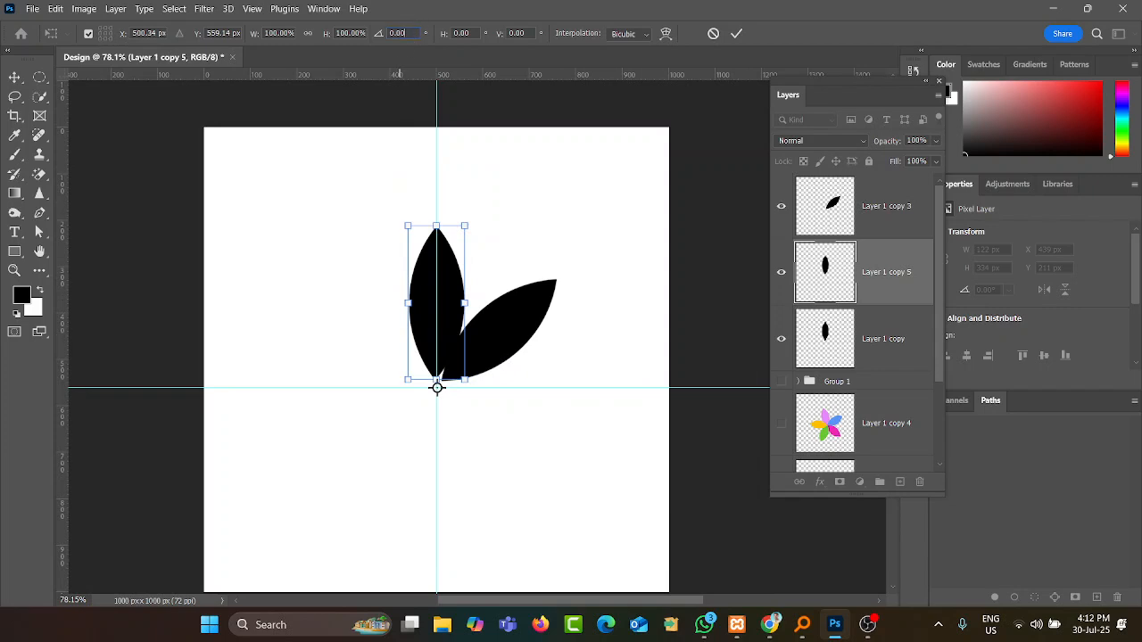
{"action": "type", "text": "-48"}
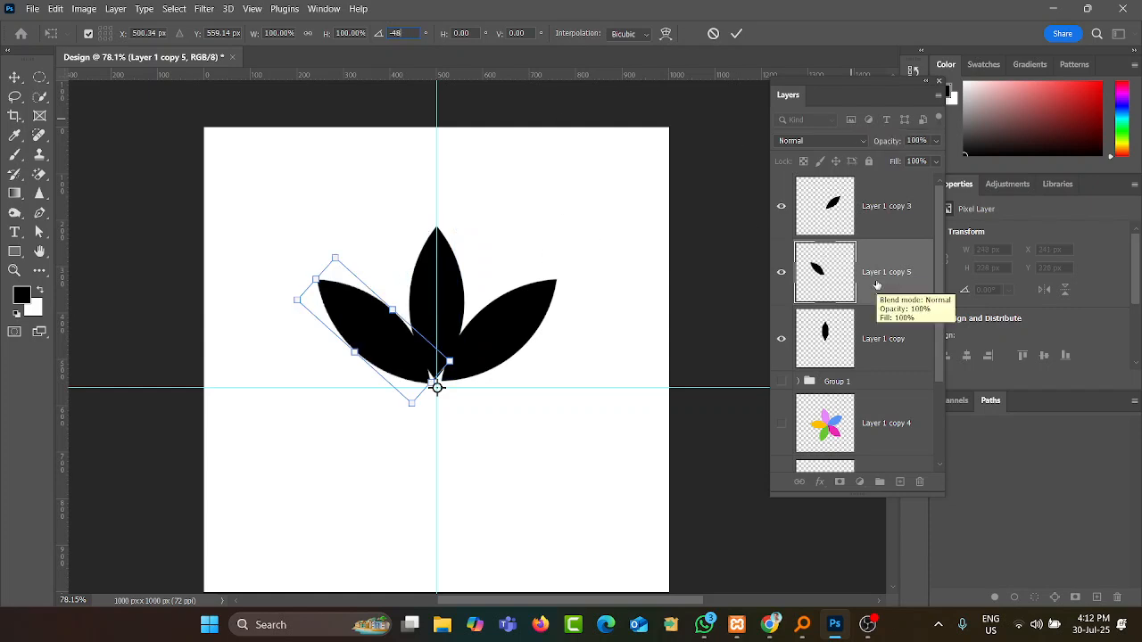
{"action": "left_click", "coordinate": [14, 77]}
- Deselect the layers and remove both the vertical and the horizontal guide from the canvas
{"action": "left_click", "coordinate": [622, 252]}
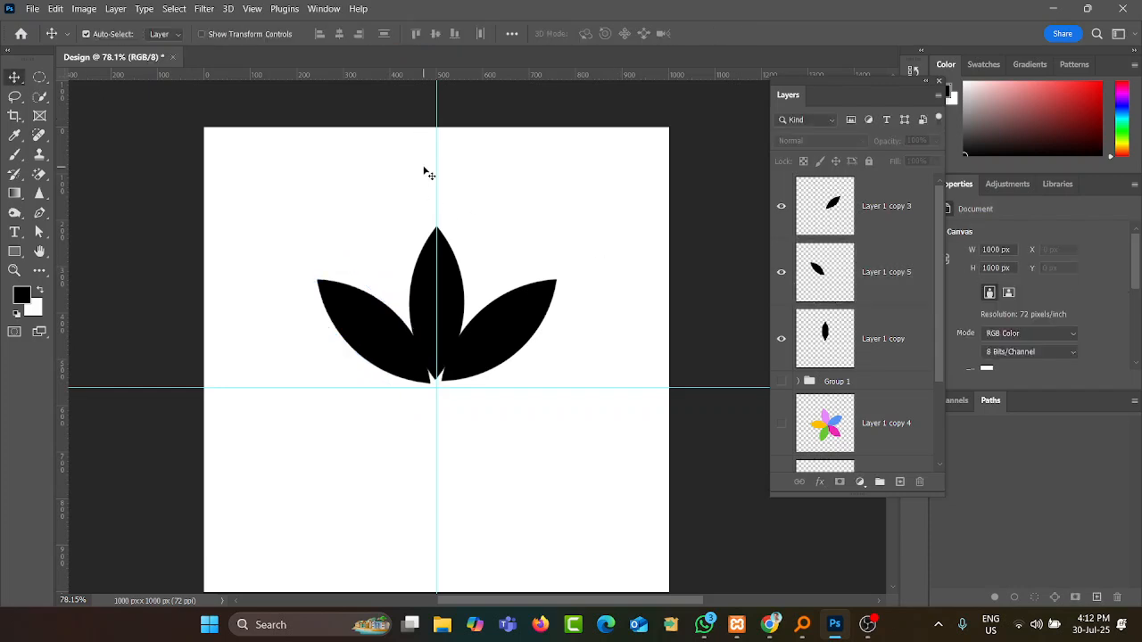
{"action": "left_click_drag", "start_coordinate": [436, 166], "coordinate": [785, 162]}
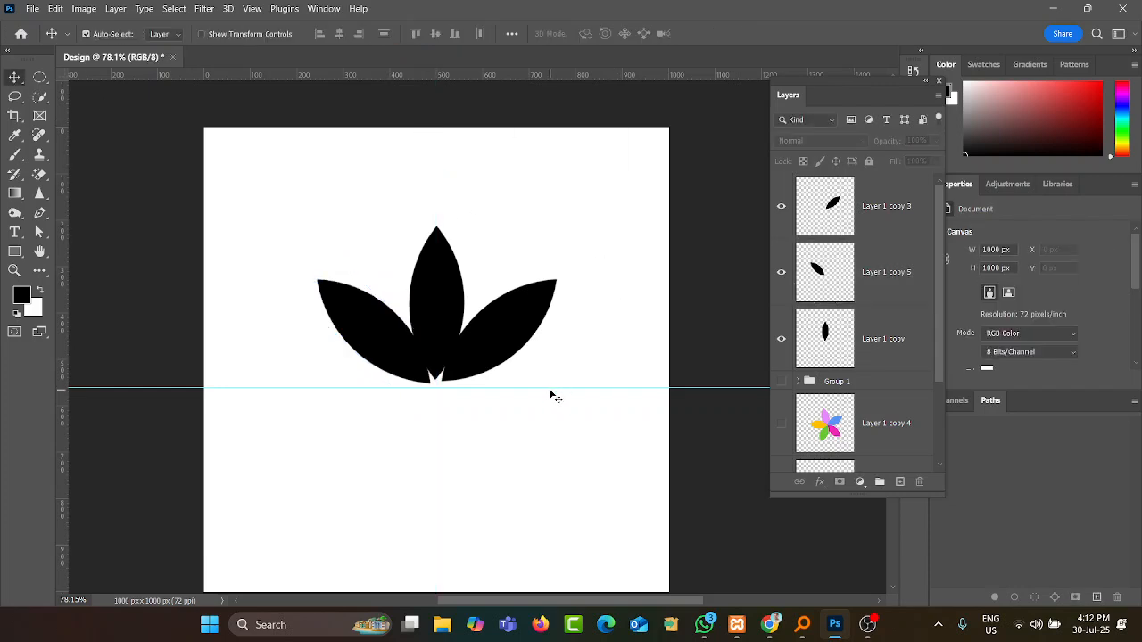
{"action": "left_click_drag", "start_coordinate": [548, 385], "coordinate": [553, 608]}
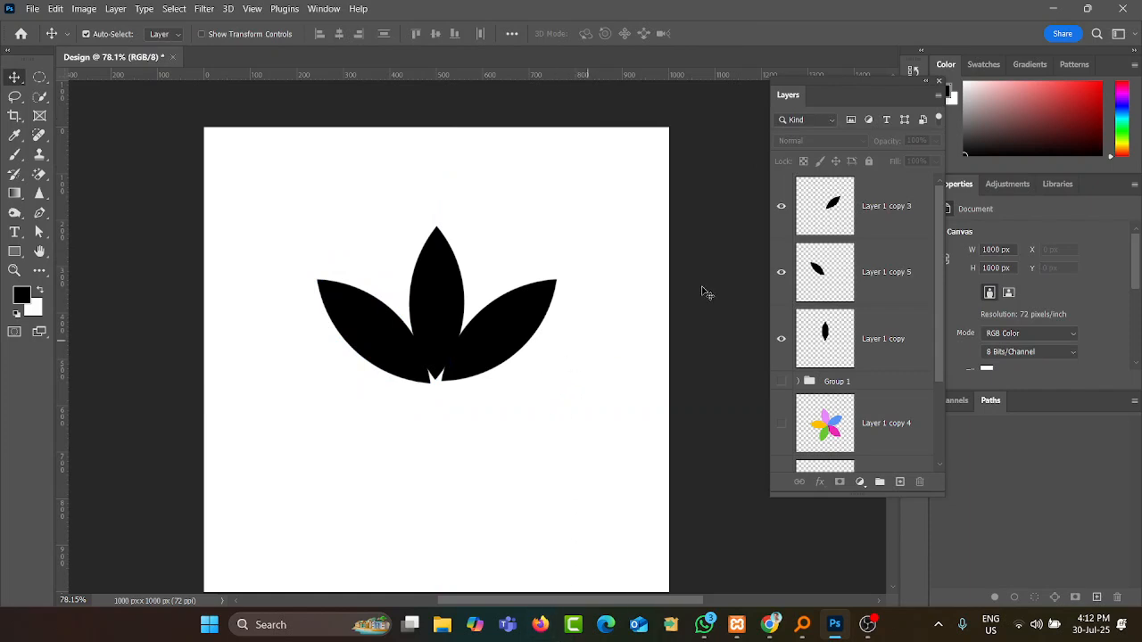
- Select the three black leaf layers and merge them into a single layer
{"action": "left_click", "coordinate": [878, 351]}
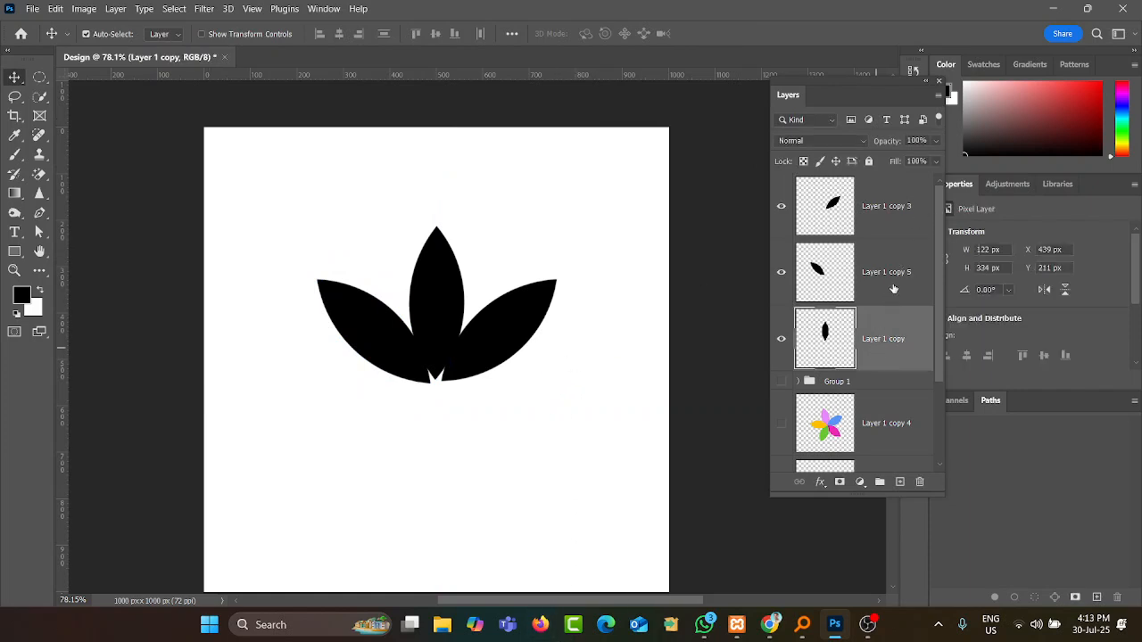
{"action": "key", "text": "ctrl"}
{"action": "left_click", "coordinate": [888, 225], "text": "ctrl"}
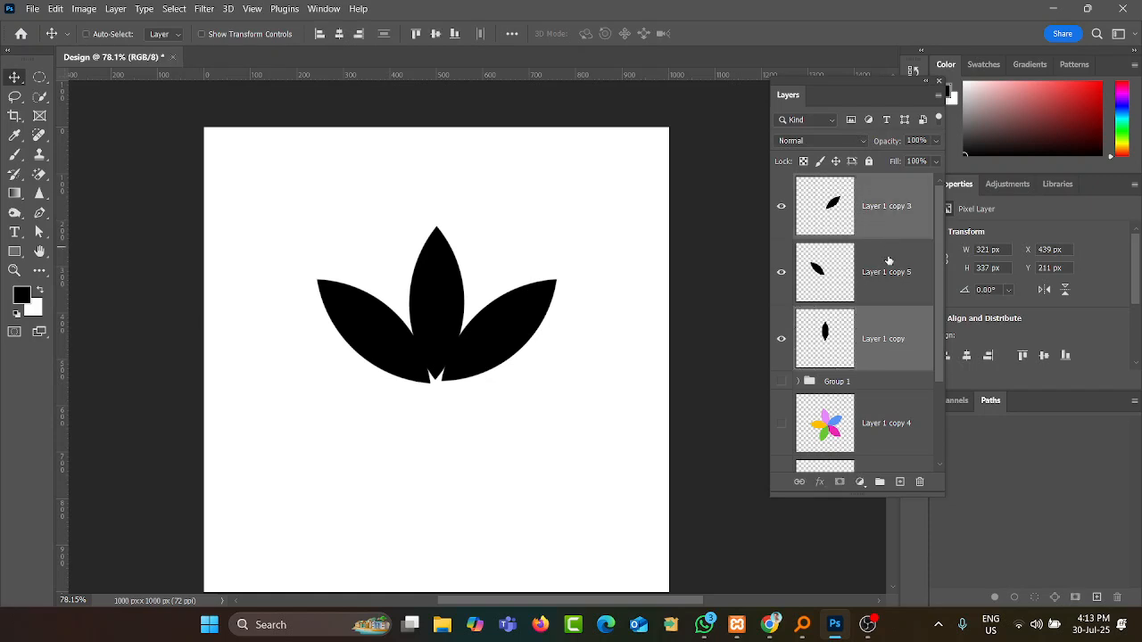
{"action": "left_click", "coordinate": [881, 332]}
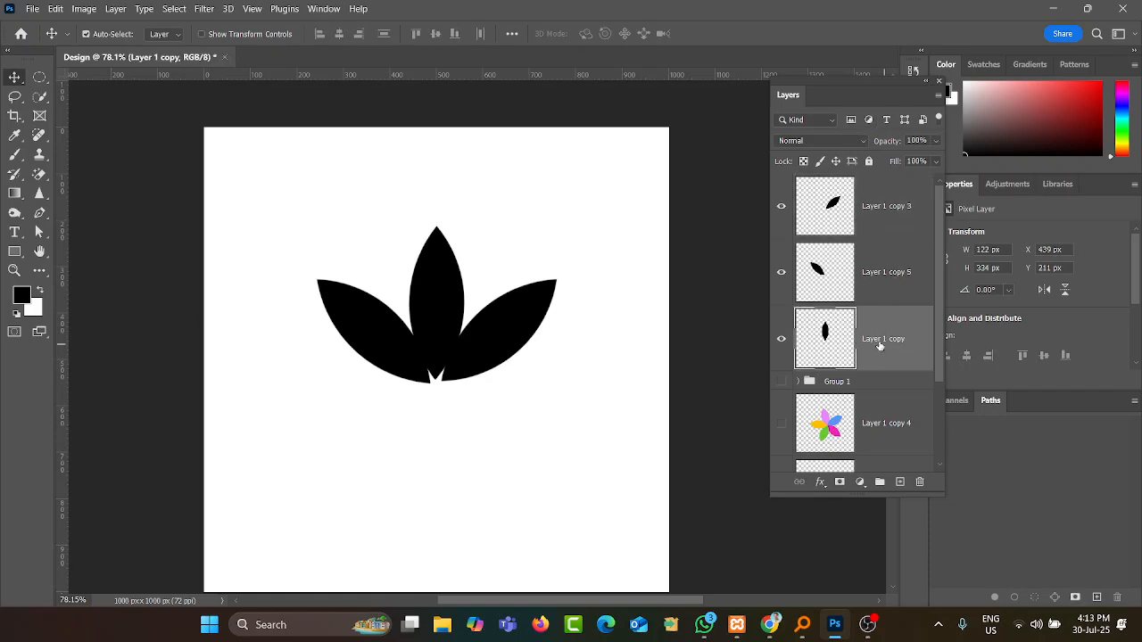
{"action": "left_click", "coordinate": [885, 206], "text": "shift"}
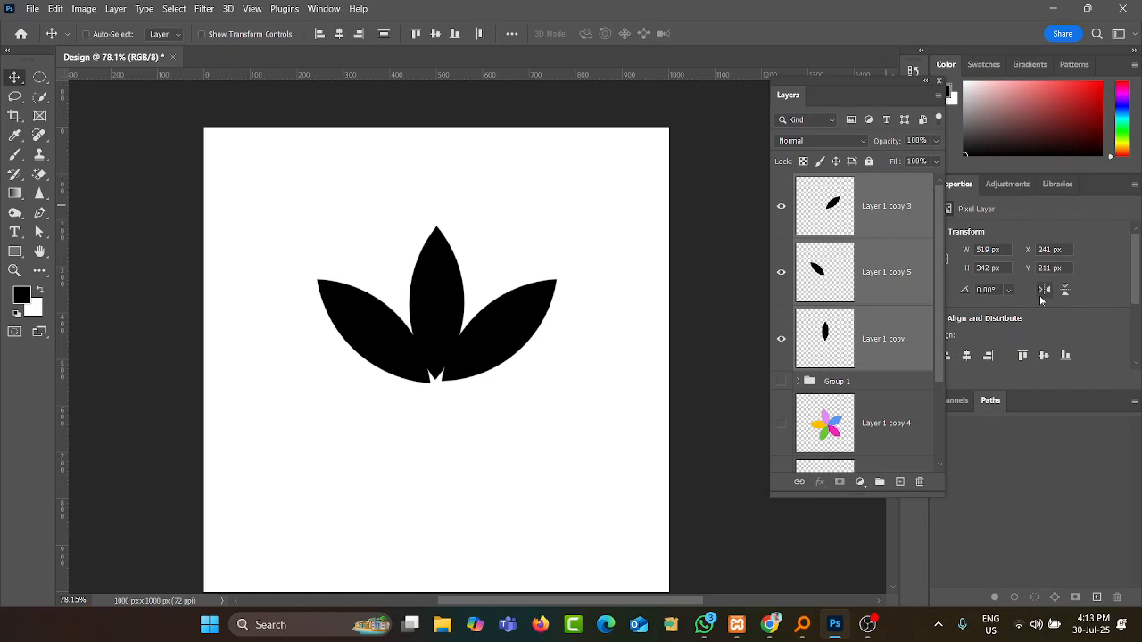
{"action": "key", "text": "ctrl+e"}
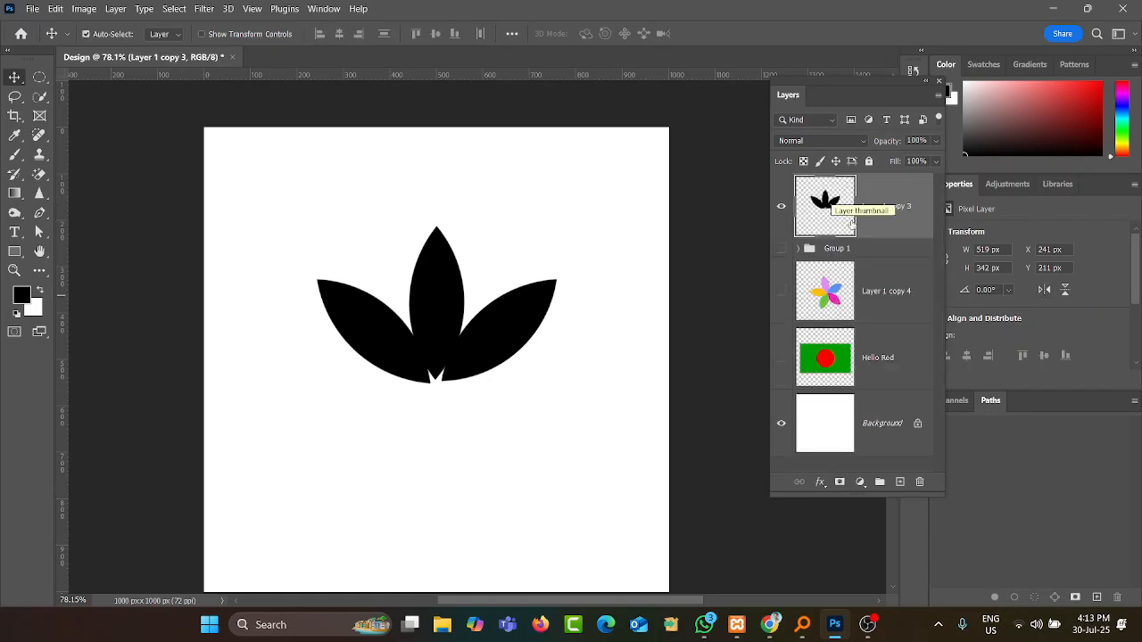
- Create a black bar about 674 by 27 px across the leaves from a rectangular selection filled on a new layer, and deselect
{"action": "left_click", "coordinate": [38, 78]}
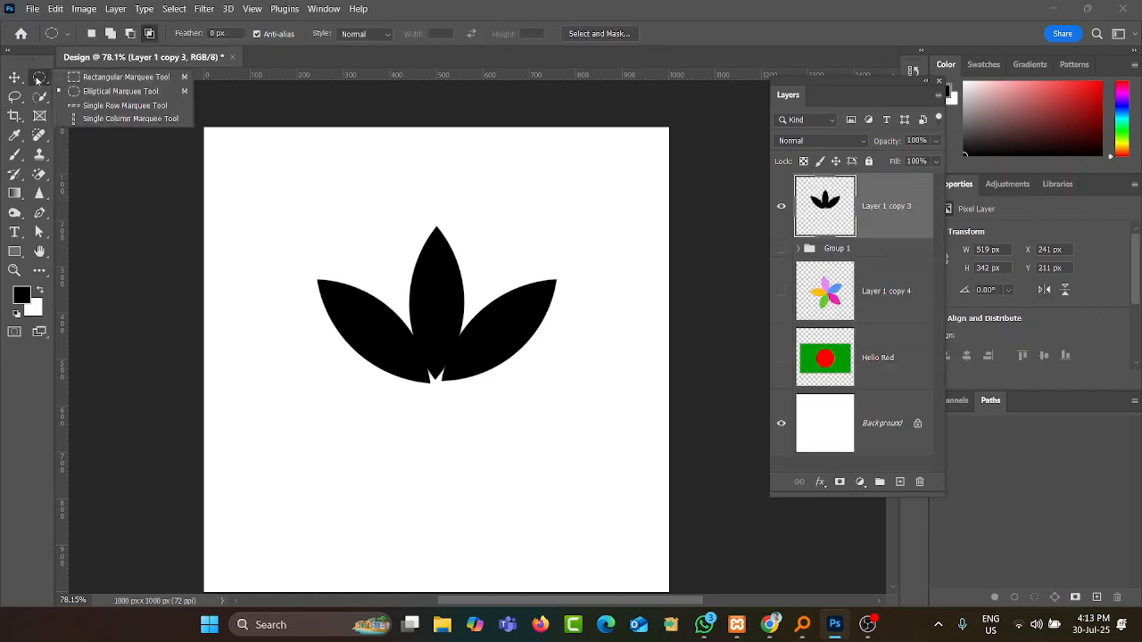
{"action": "left_click", "coordinate": [104, 77]}
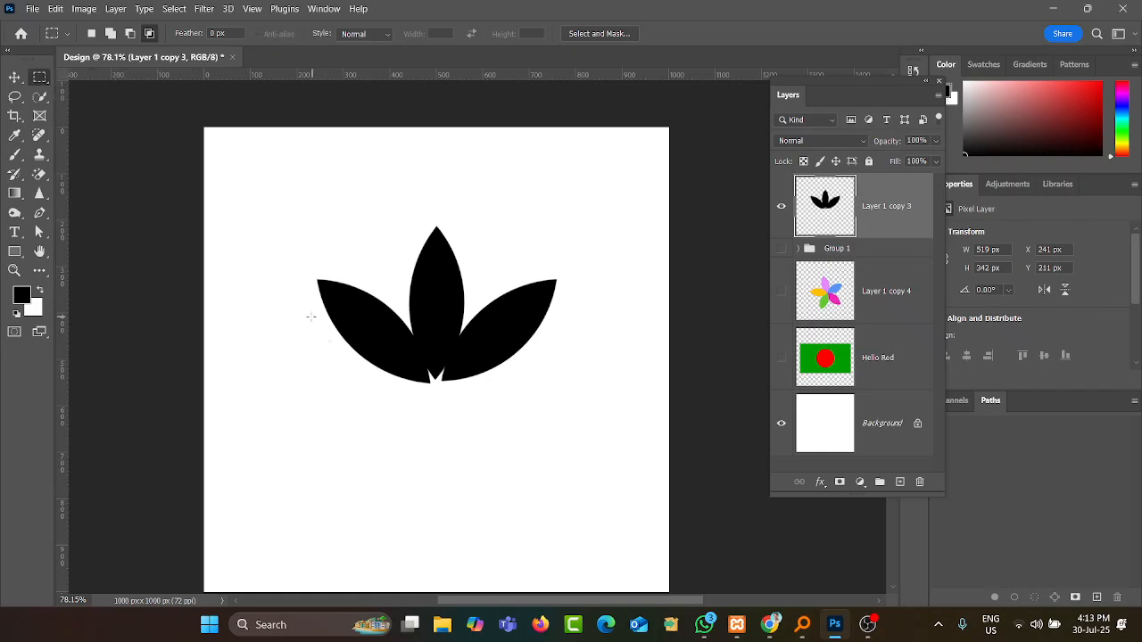
{"action": "left_click_drag", "start_coordinate": [296, 306], "coordinate": [609, 320]}
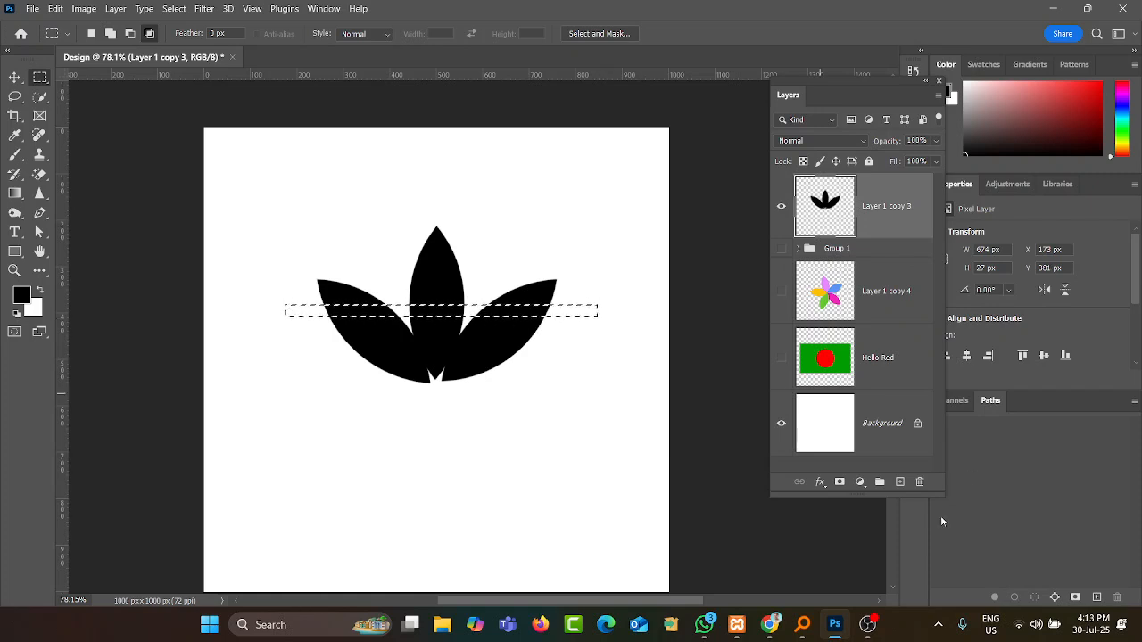
{"action": "left_click", "coordinate": [899, 482]}
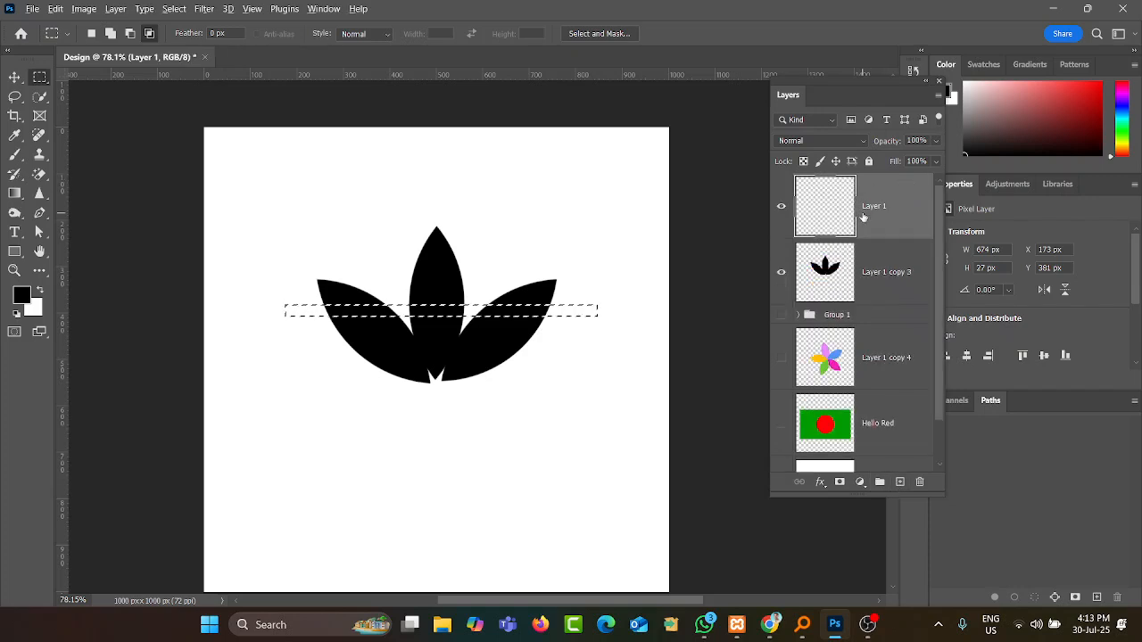
{"action": "key", "text": "alt+BackSpace"}
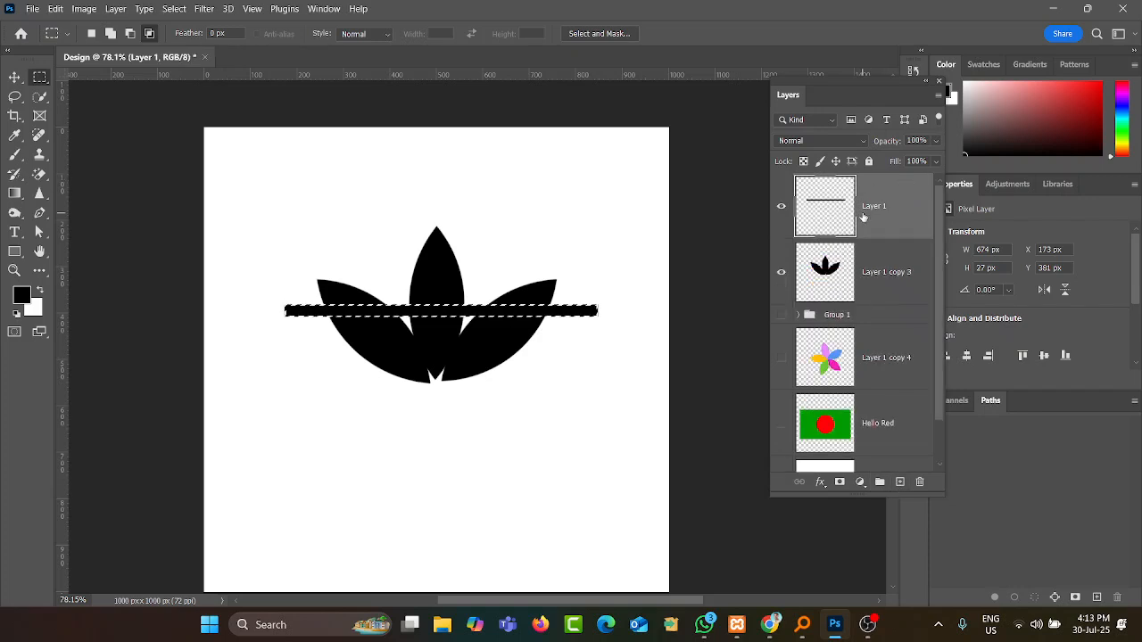
{"action": "key", "text": "ctrl+d"}
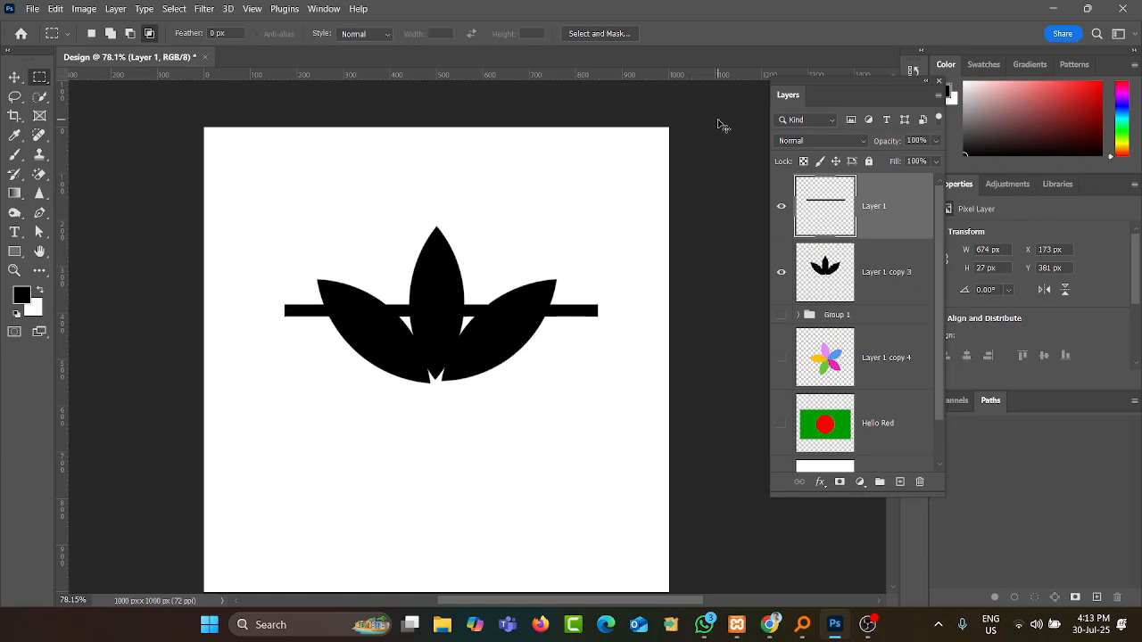
- Duplicate the black bar and move the copy 27 px down so it sits directly beneath the original
{"action": "key", "text": "ctrl+j"}
{"action": "key", "text": "ctrl+t"}
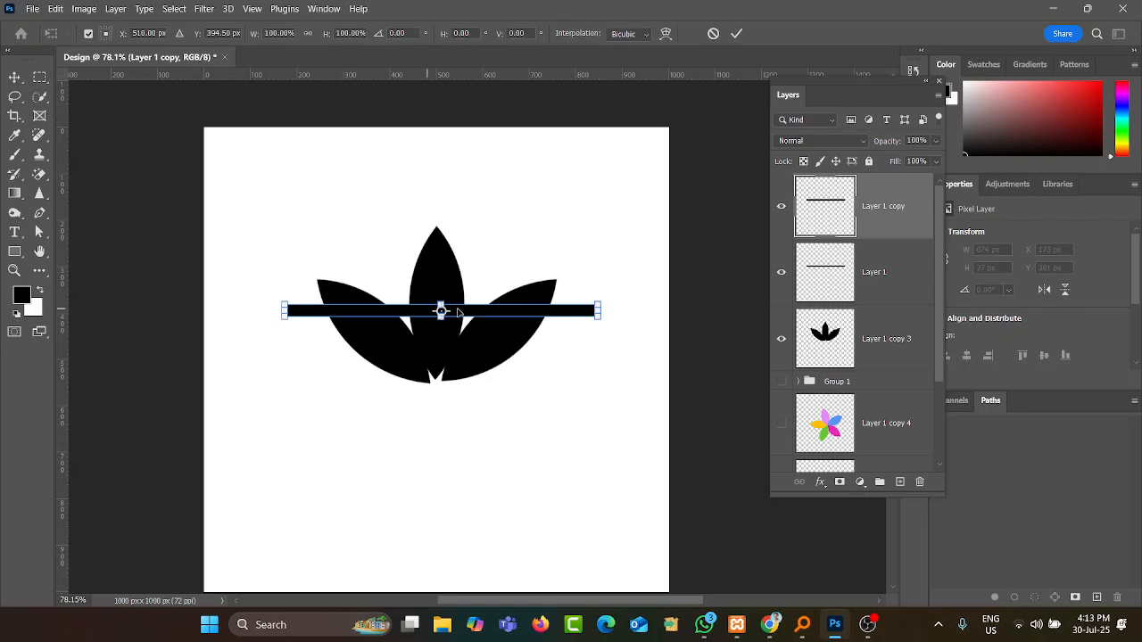
{"action": "scroll", "coordinate": [442, 312], "scroll_direction": "up", "scroll_amount": 4}
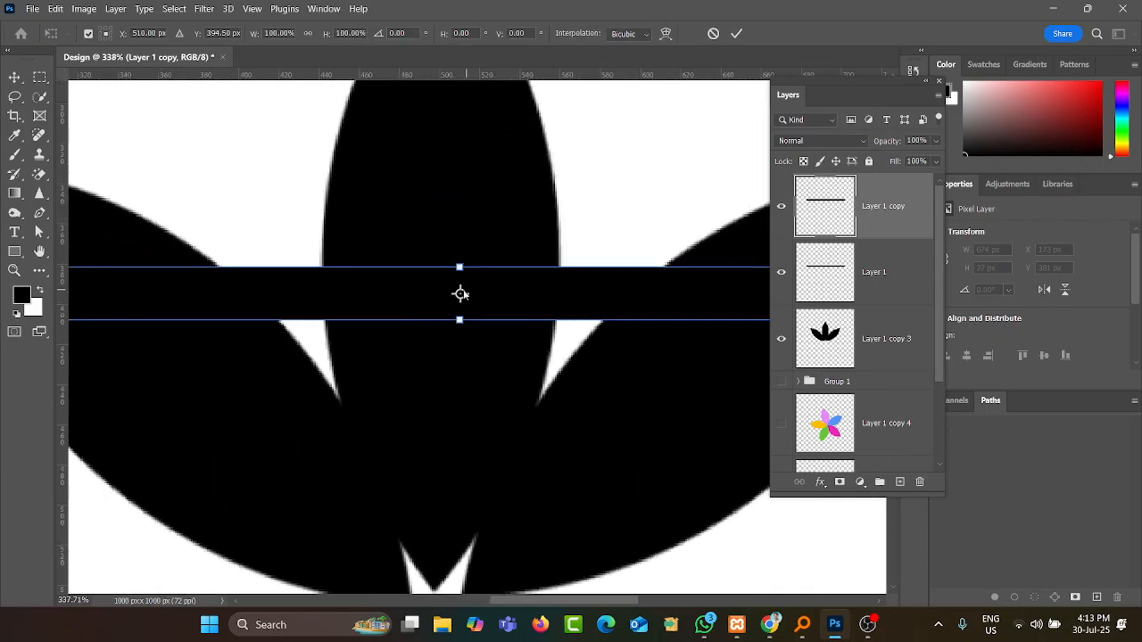
{"action": "left_click_drag", "start_coordinate": [391, 300], "coordinate": [378, 352]}
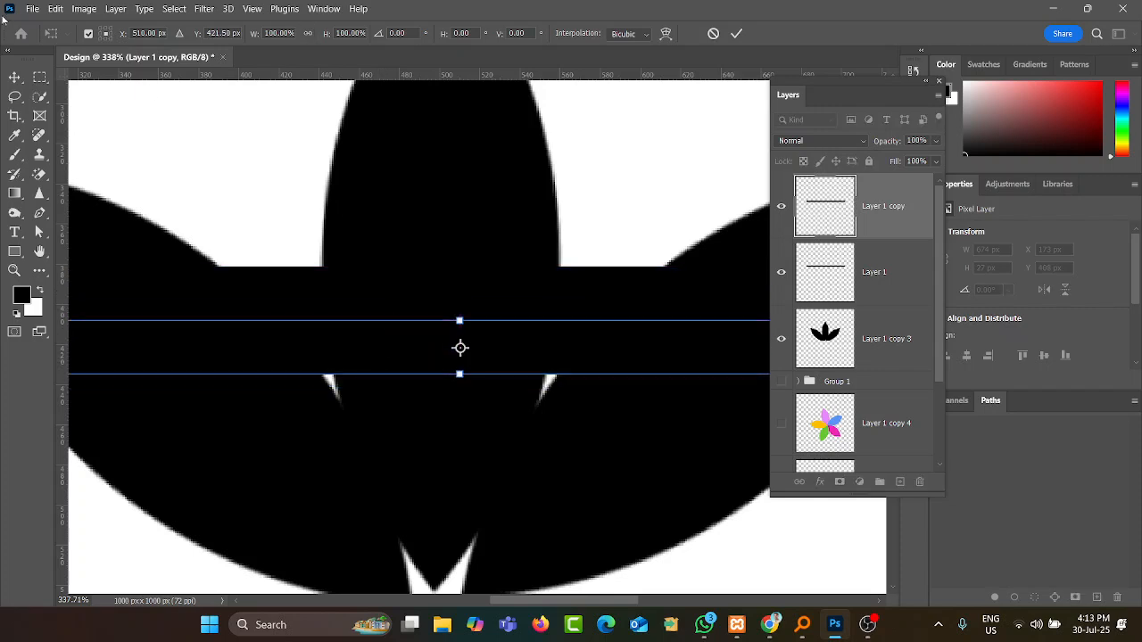
{"action": "key", "text": "Return"}
{"action": "scroll", "coordinate": [428, 269], "scroll_direction": "down", "scroll_amount": 2}
{"action": "scroll", "coordinate": [428, 269], "scroll_direction": "down", "scroll_amount": 2}
{"action": "key", "text": "super"}
{"action": "key", "text": "super"}
{"action": "scroll", "coordinate": [314, 380], "scroll_direction": "down", "scroll_amount": 5}
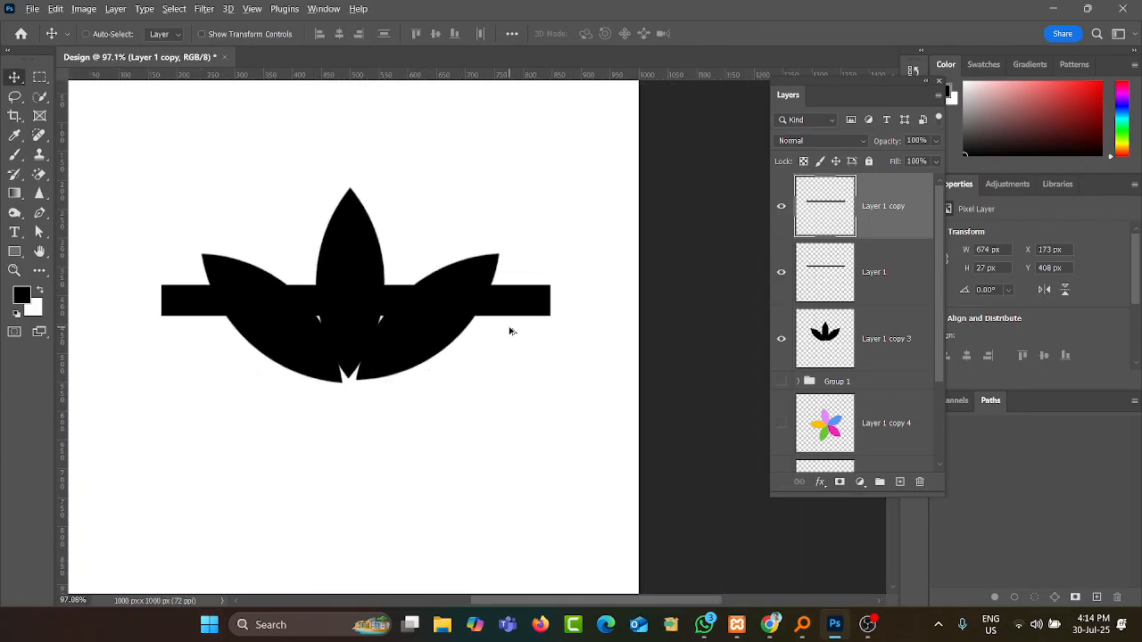
- Repeat the duplicate-and-move transform four times to stack four more bars downward
{"action": "key", "text": "ctrl+alt+shift+t"}
{"action": "key", "text": "ctrl+alt+shift+t"}
{"action": "key", "text": "ctrl+alt+shift+t"}
{"action": "key", "text": "ctrl+alt+shift+t"}
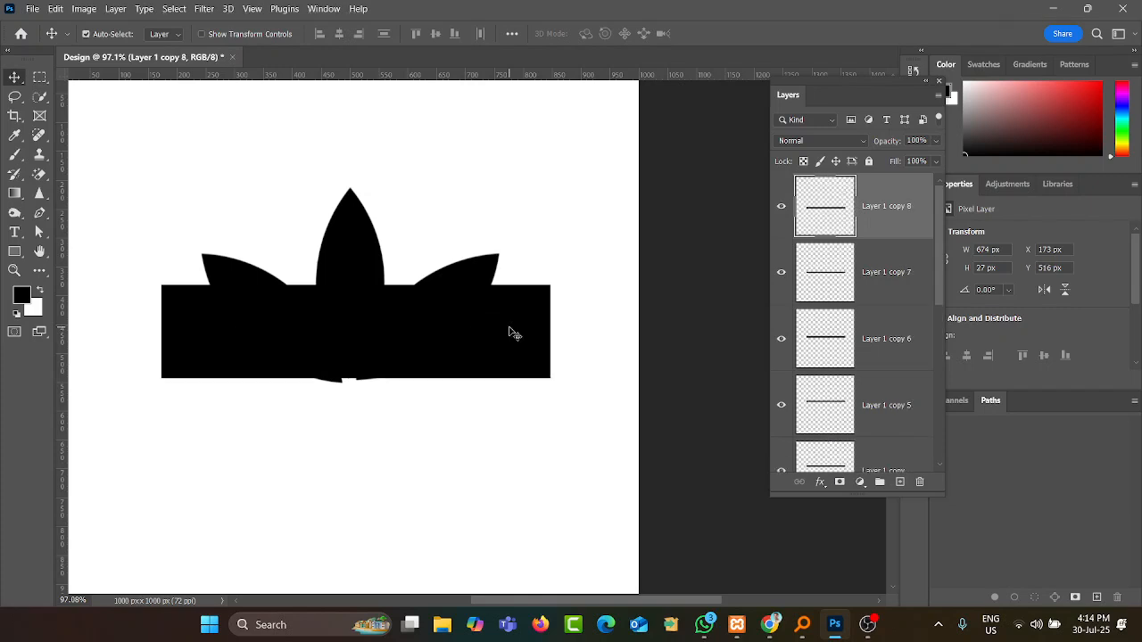
- Select all the stacked bars, move them together up to about X 180 px, Y 356 px, and deselect
{"action": "left_click_drag", "start_coordinate": [613, 267], "coordinate": [505, 407]}
{"action": "mouse_move", "coordinate": [526, 359]}
{"action": "left_mouse_down"}
{"action": "mouse_move", "coordinate": [536, 311]}
{"action": "mouse_move", "coordinate": [527, 342]}
{"action": "left_mouse_up"}
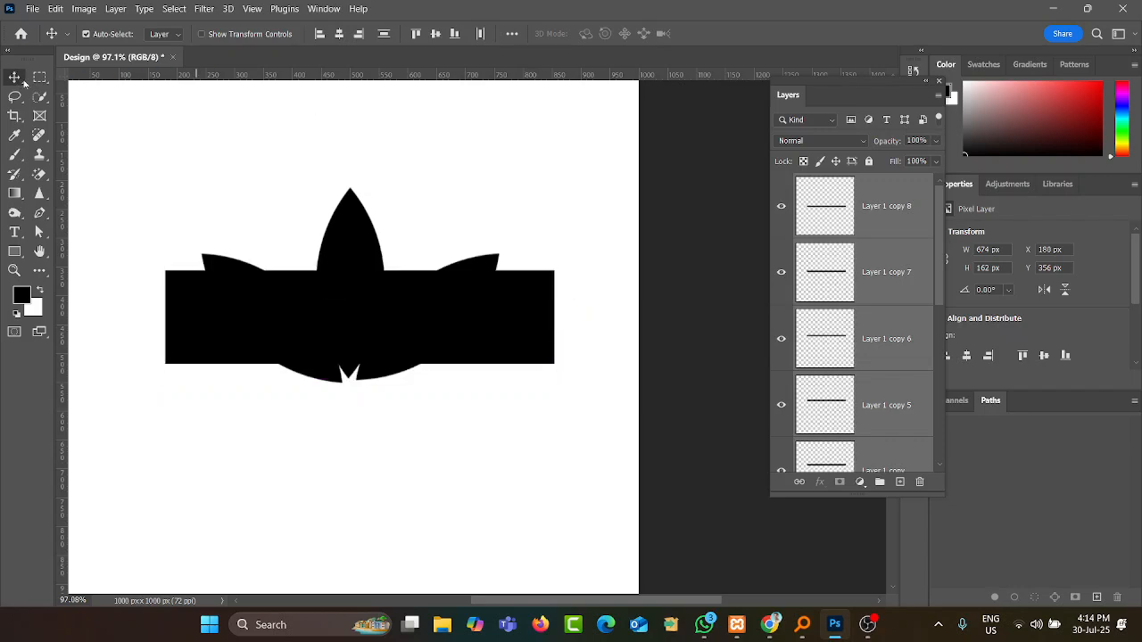
{"action": "left_click", "coordinate": [518, 193]}
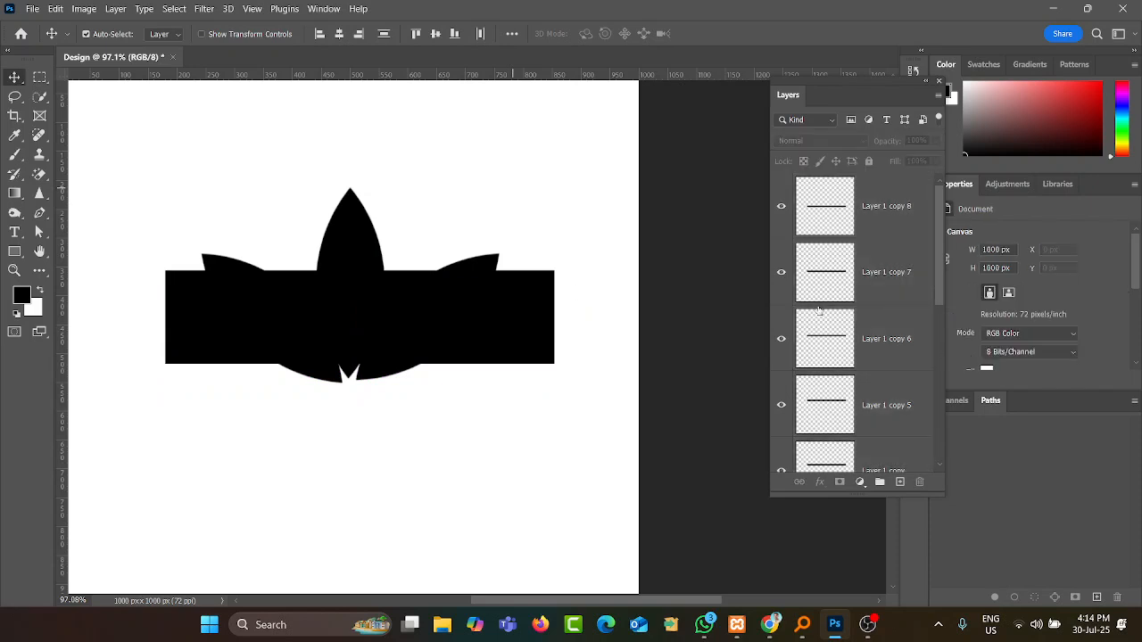
- Delete every second bar, namely the layers Layer 1 copy 8, Layer 1 copy 6 and Layer 1 copy
{"action": "left_click", "coordinate": [782, 206]}
{"action": "left_click", "coordinate": [781, 207]}
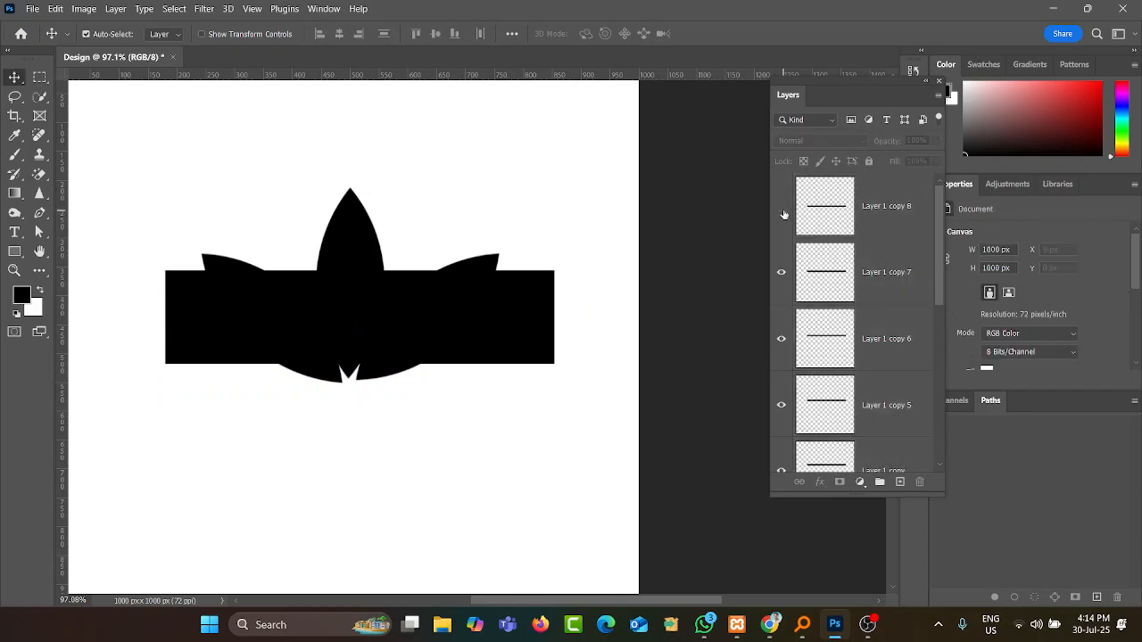
{"action": "left_click", "coordinate": [781, 213]}
{"action": "left_click", "coordinate": [896, 221]}
{"action": "key", "text": "Delete"}
{"action": "left_click", "coordinate": [783, 272]}
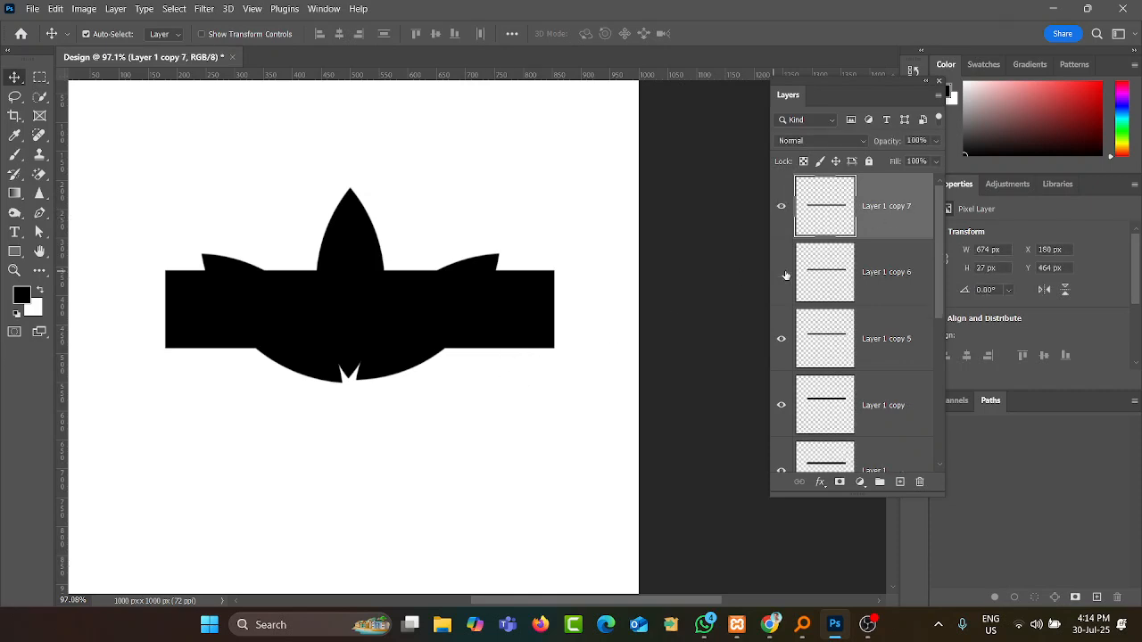
{"action": "left_click", "coordinate": [867, 277]}
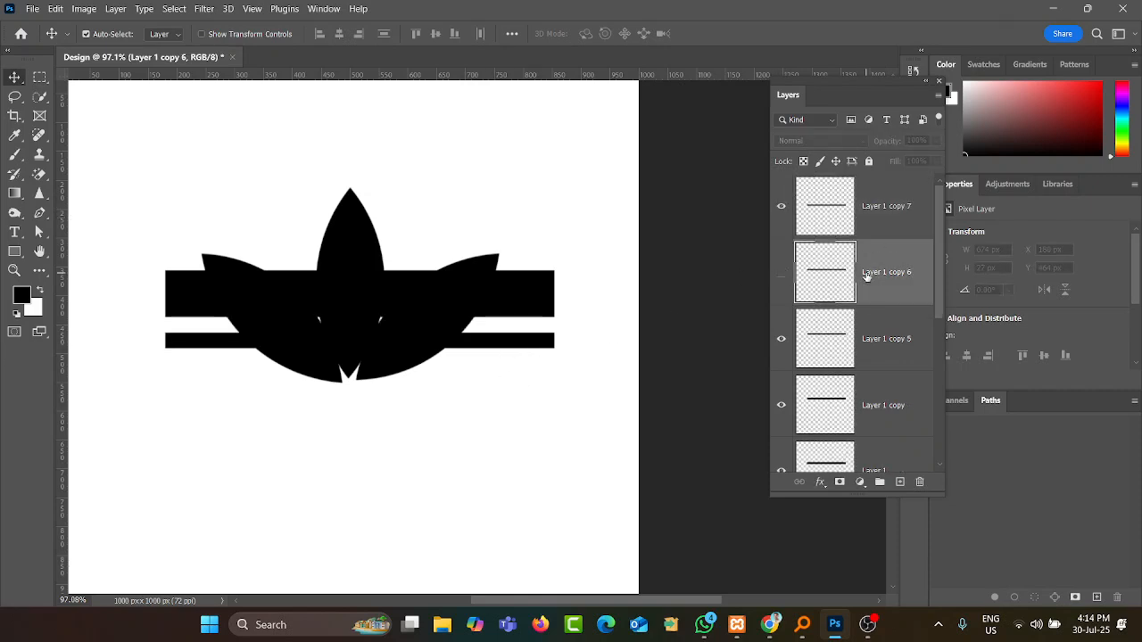
{"action": "key", "text": "Delete"}
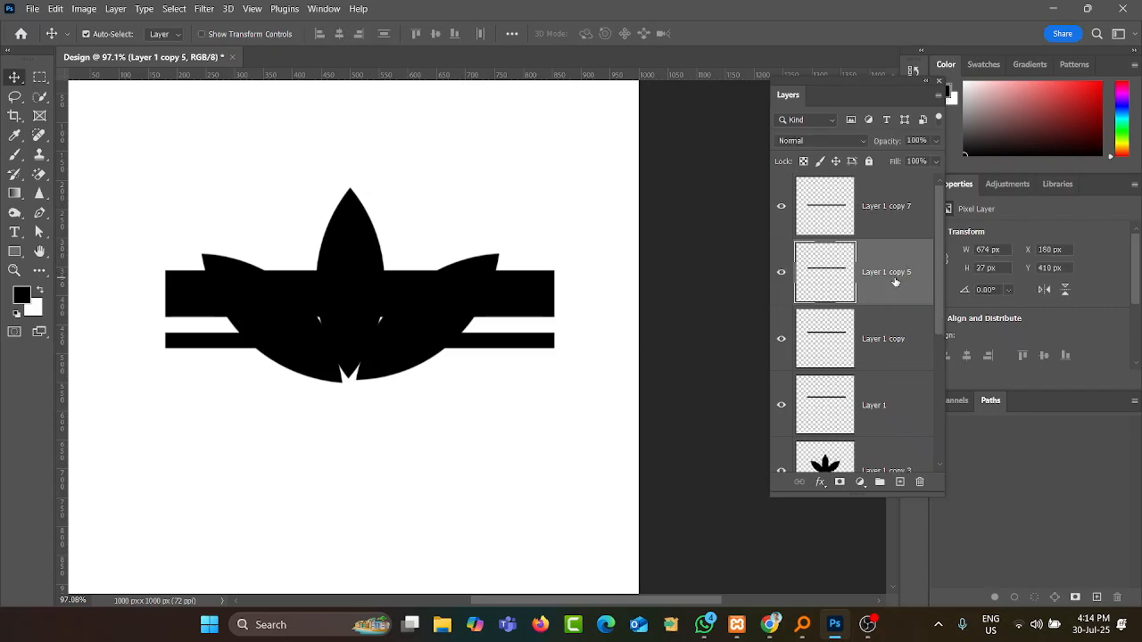
{"action": "left_click", "coordinate": [782, 273]}
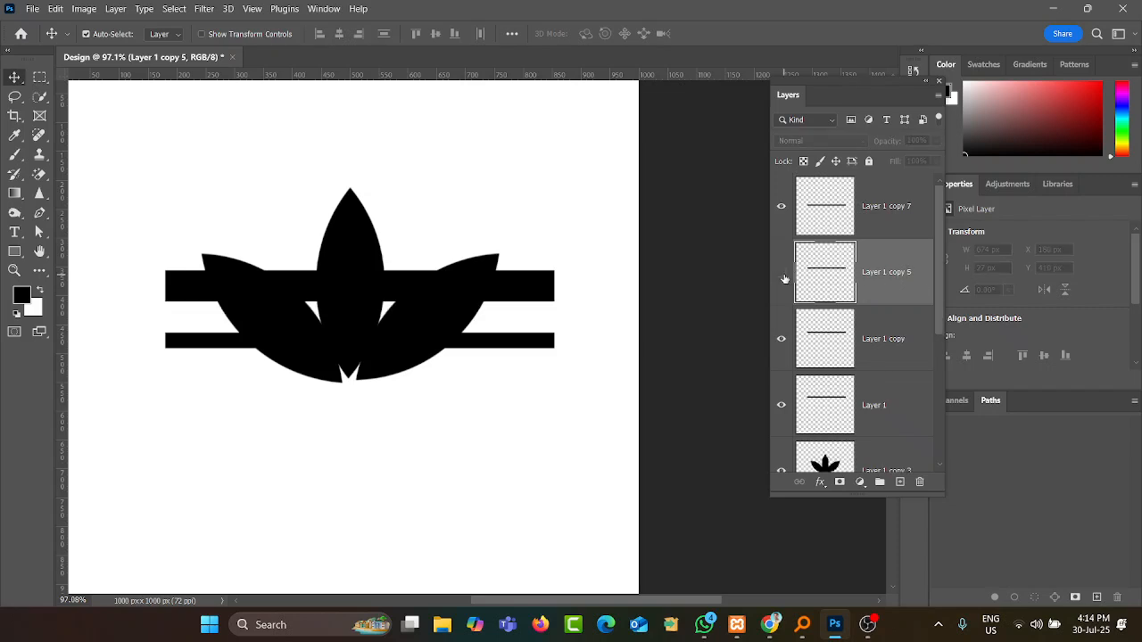
{"action": "left_click", "coordinate": [782, 340]}
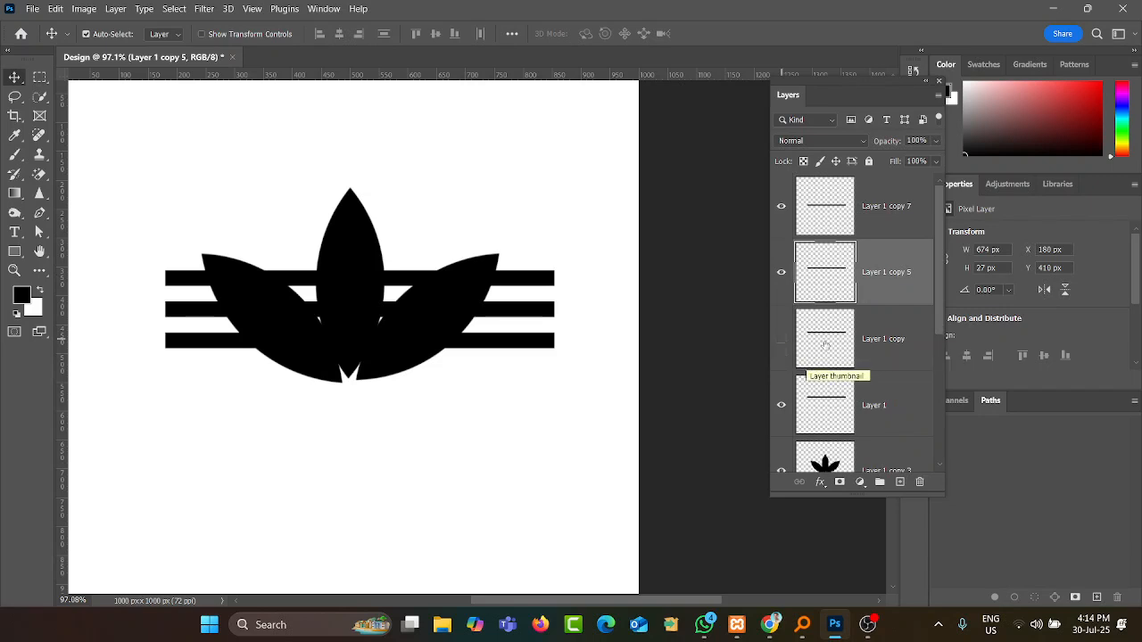
{"action": "left_click", "coordinate": [879, 341]}
{"action": "key", "text": "Delete"}
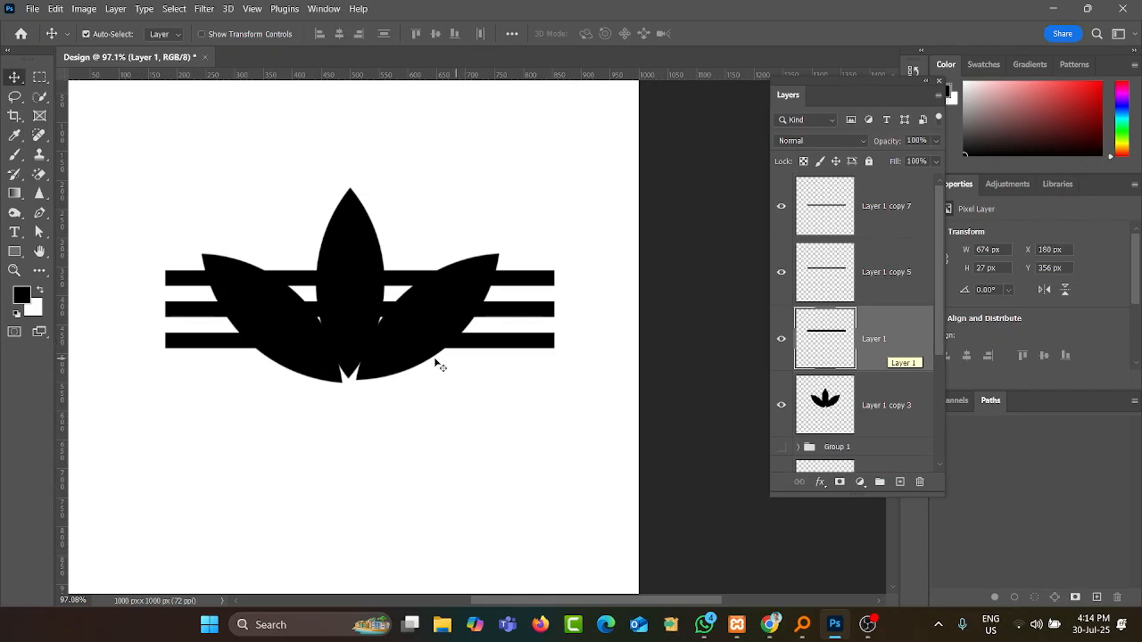
- Select the three remaining bars, nudge them down to Y 370 px, and deselect
{"action": "left_click_drag", "start_coordinate": [580, 260], "coordinate": [524, 373]}
{"action": "key", "text": "Down"}
{"action": "key", "text": "Down"}
{"action": "key", "text": "Down"}
{"action": "key", "text": "Down"}
{"action": "key", "text": "Down"}
{"action": "key", "text": "Down"}
{"action": "key", "text": "Down"}
{"action": "key", "text": "Down"}
{"action": "key", "text": "Down"}
{"action": "key", "text": "Down"}
{"action": "key", "text": "Down"}
{"action": "key", "text": "Down"}
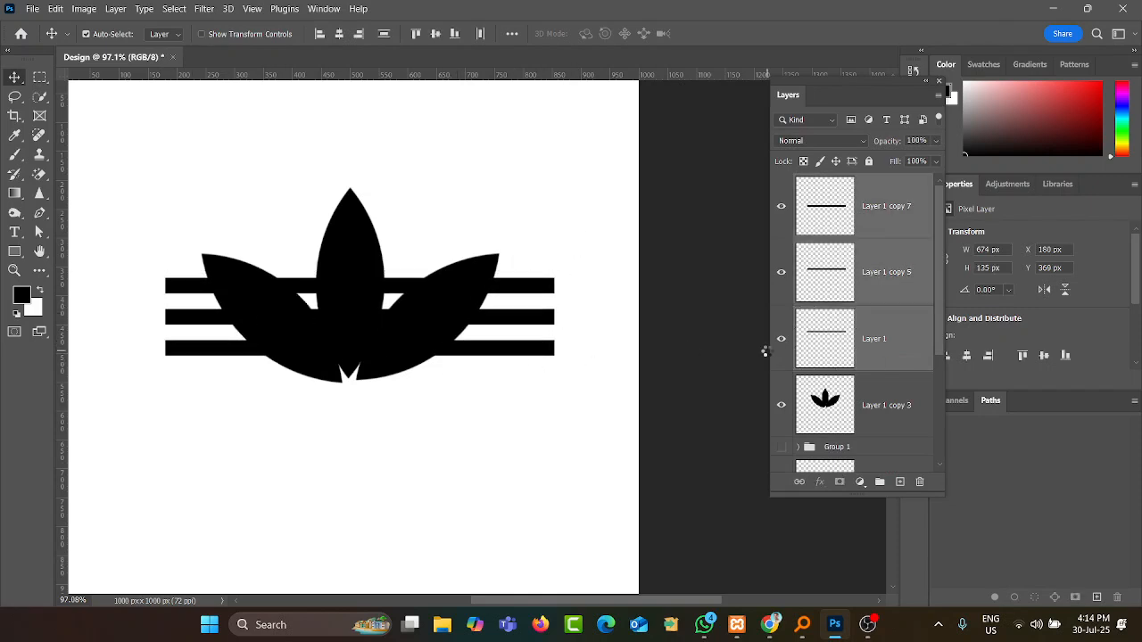
{"action": "key", "text": "Down"}
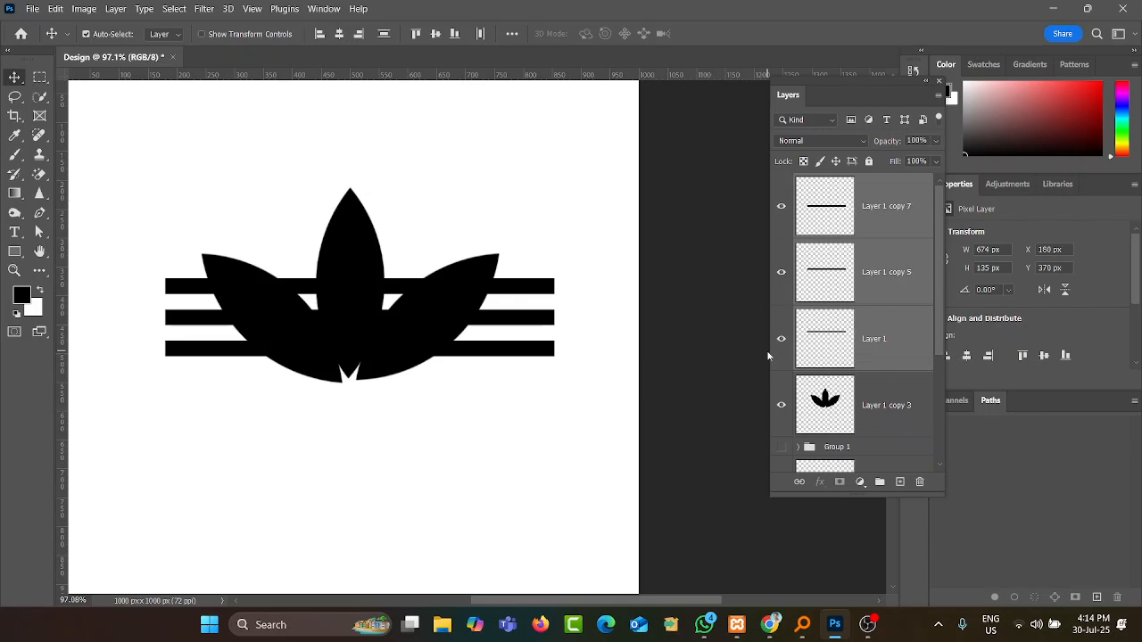
{"action": "left_click", "coordinate": [660, 279]}
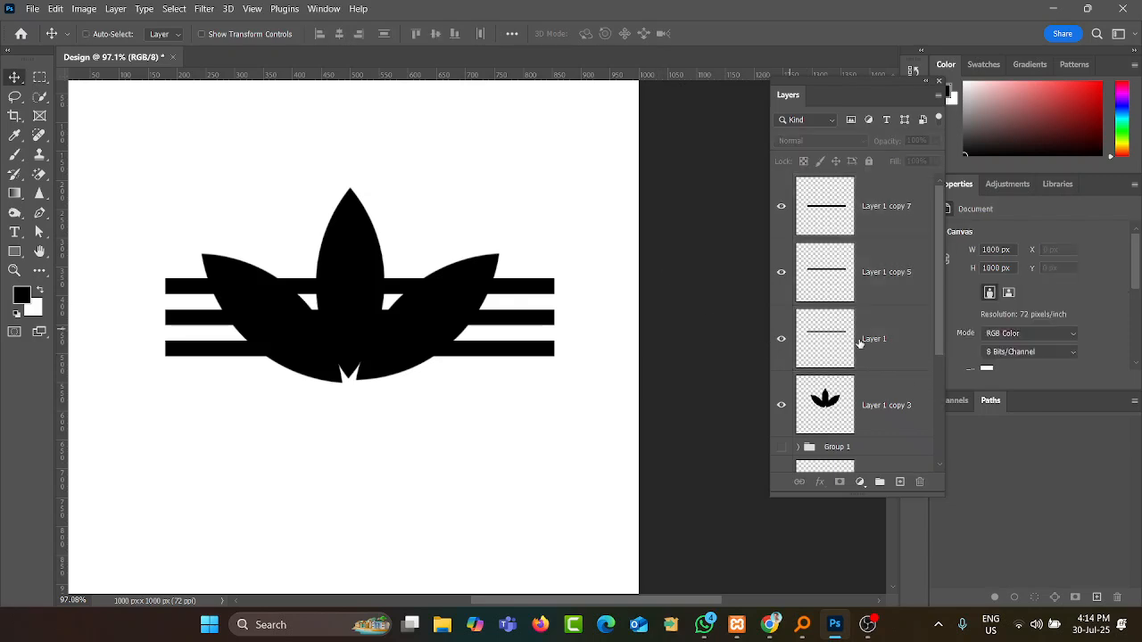
- Load the top bar's outline as a selection, delete its layer, and cut that stripe out of the merged leaves
{"action": "left_click", "coordinate": [838, 342], "text": "ctrl"}
{"action": "left_click", "coordinate": [780, 339]}
{"action": "left_click", "coordinate": [781, 339]}
{"action": "left_click_drag", "start_coordinate": [892, 339], "coordinate": [920, 482]}
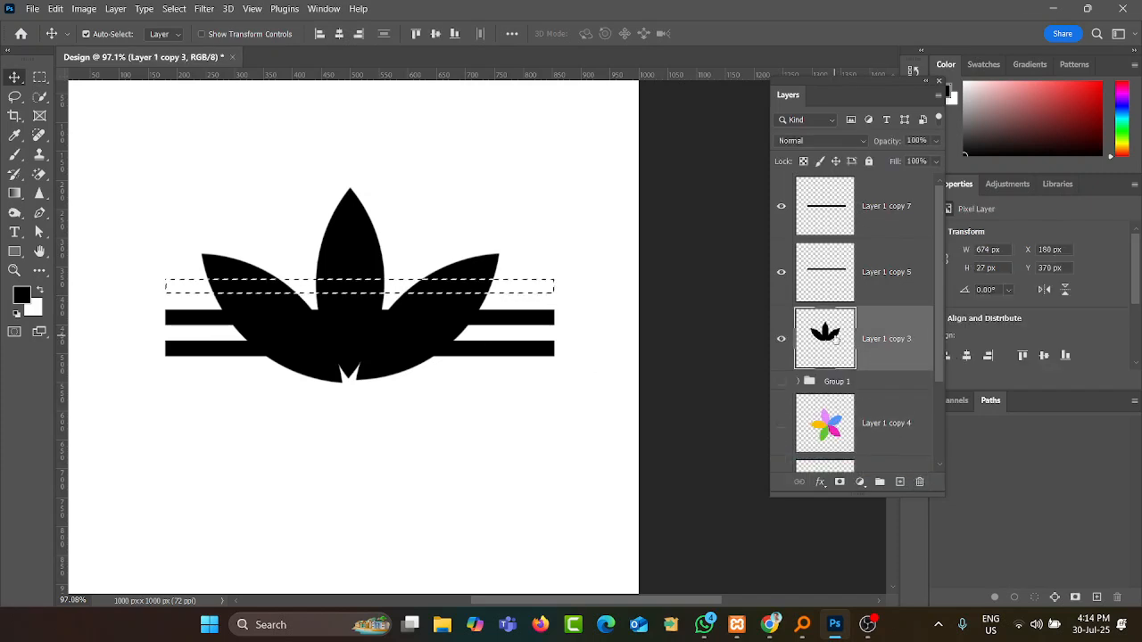
{"action": "key", "text": "Delete"}
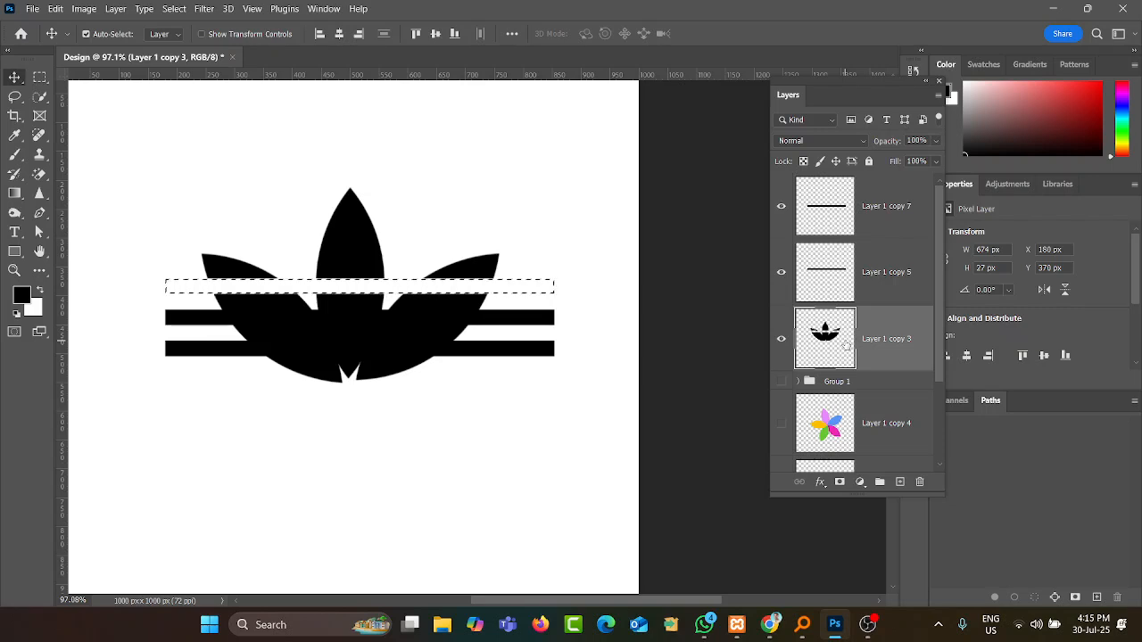
{"action": "key", "text": "ctrl+d"}
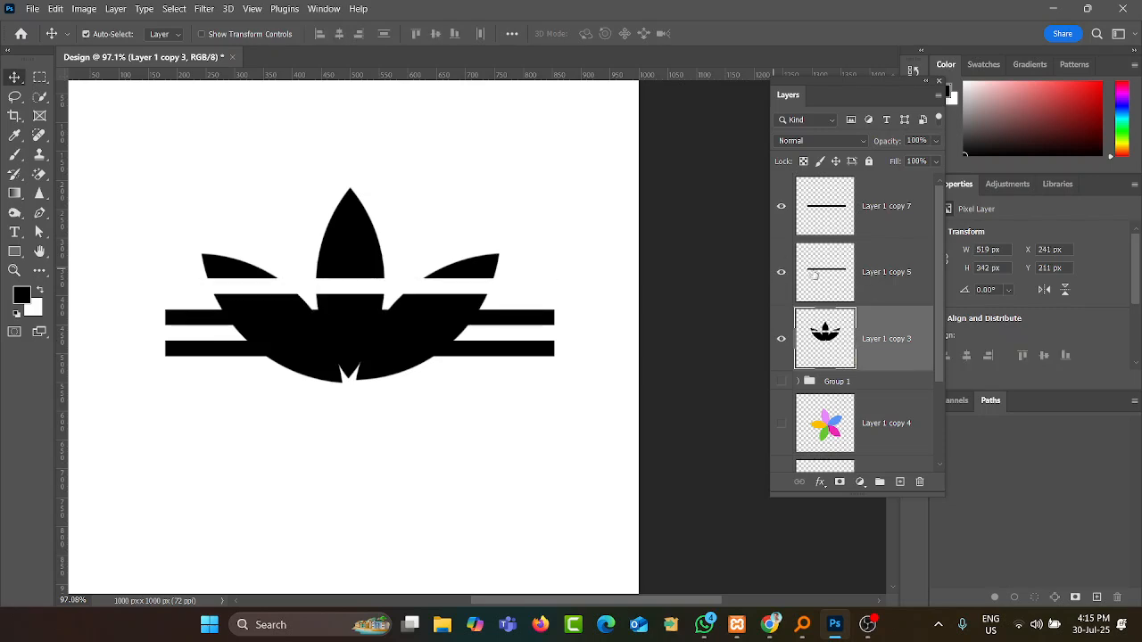
- Cut the middle bar's outline out of the merged leaves, deleting the Layer 1 copy 5 bar, and deselect
{"action": "key", "text": "ctrl"}
{"action": "left_click", "coordinate": [826, 284], "text": "ctrl"}
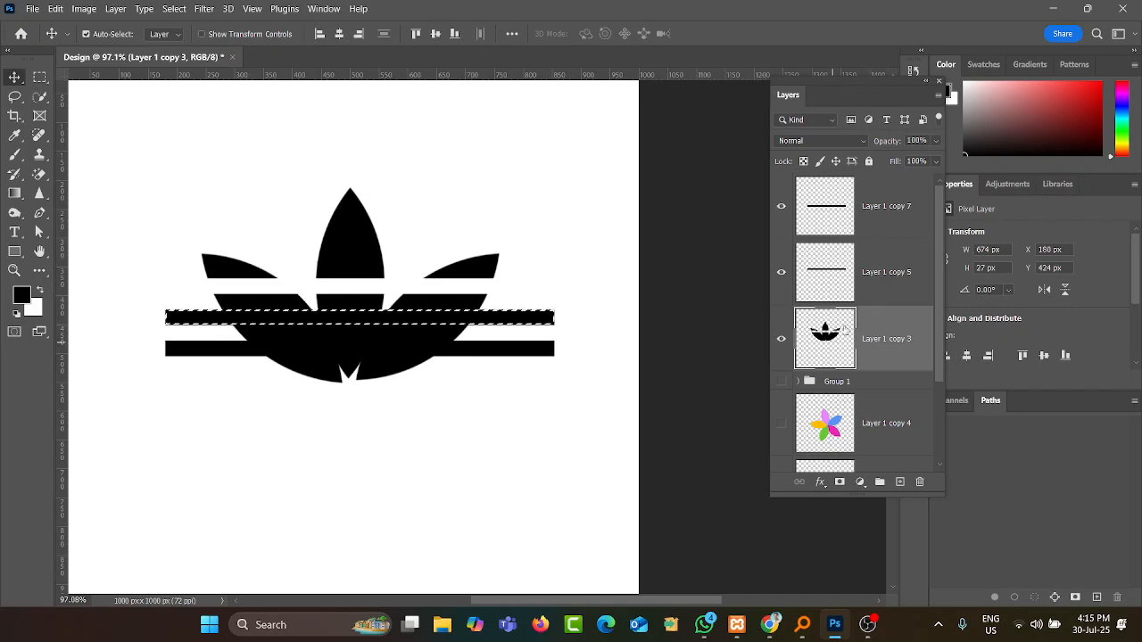
{"action": "left_click_drag", "start_coordinate": [877, 276], "coordinate": [919, 482]}
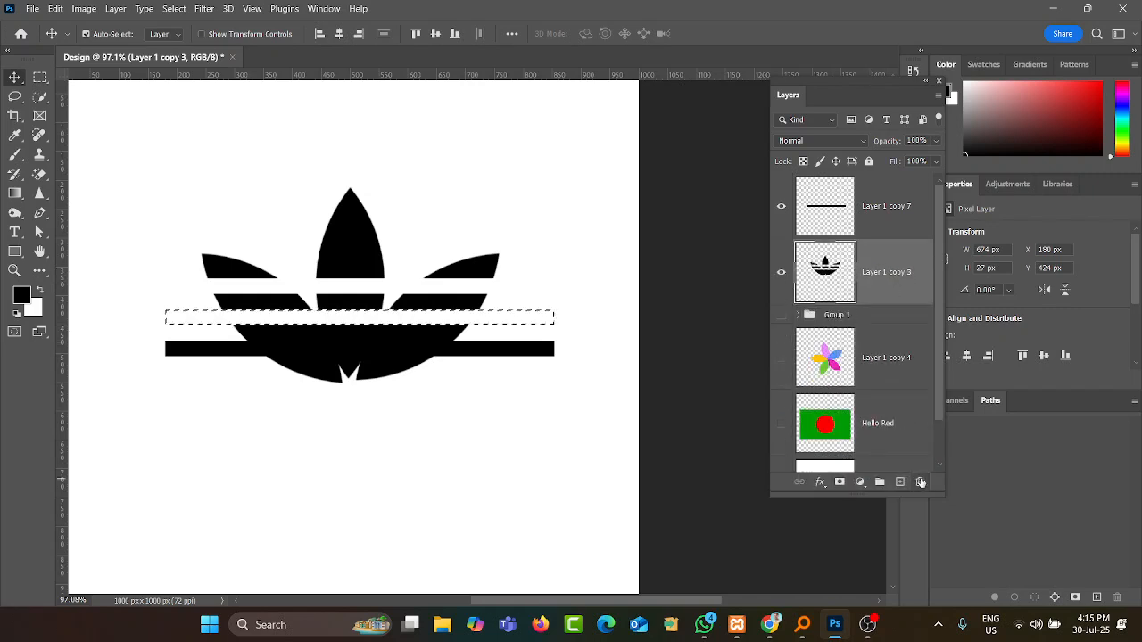
{"action": "key", "text": "ctrl+d"}
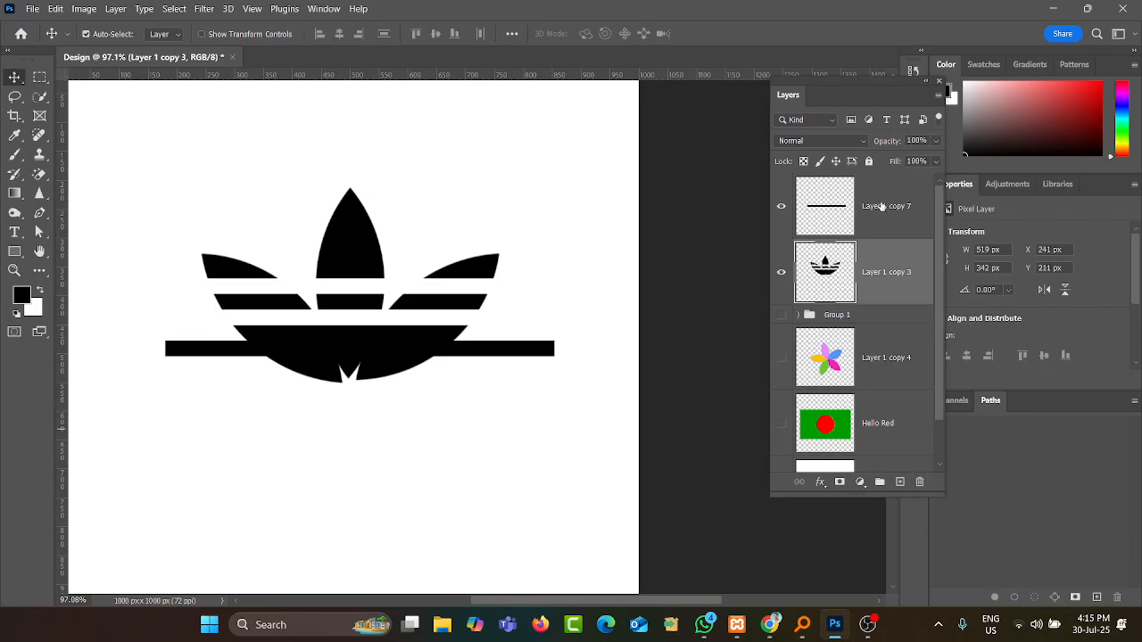
- Cut the last bar's outline out of the merged leaves, deleting the Layer 1 copy 7 bar, and deselect
{"action": "left_click", "coordinate": [825, 211]}
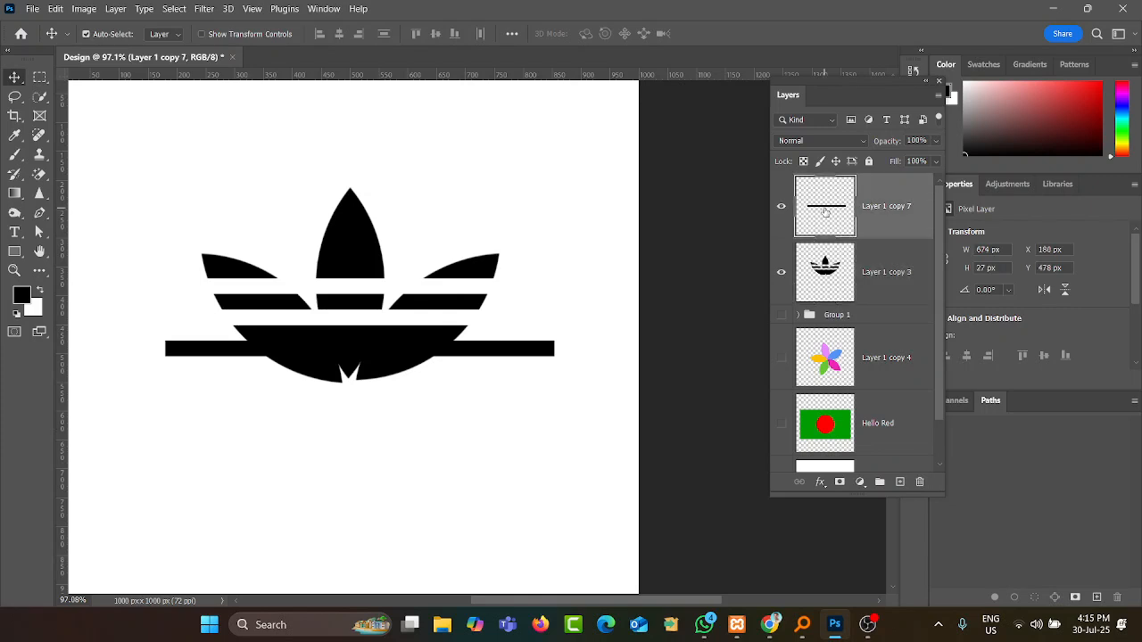
{"action": "left_click", "coordinate": [825, 212], "text": "ctrl"}
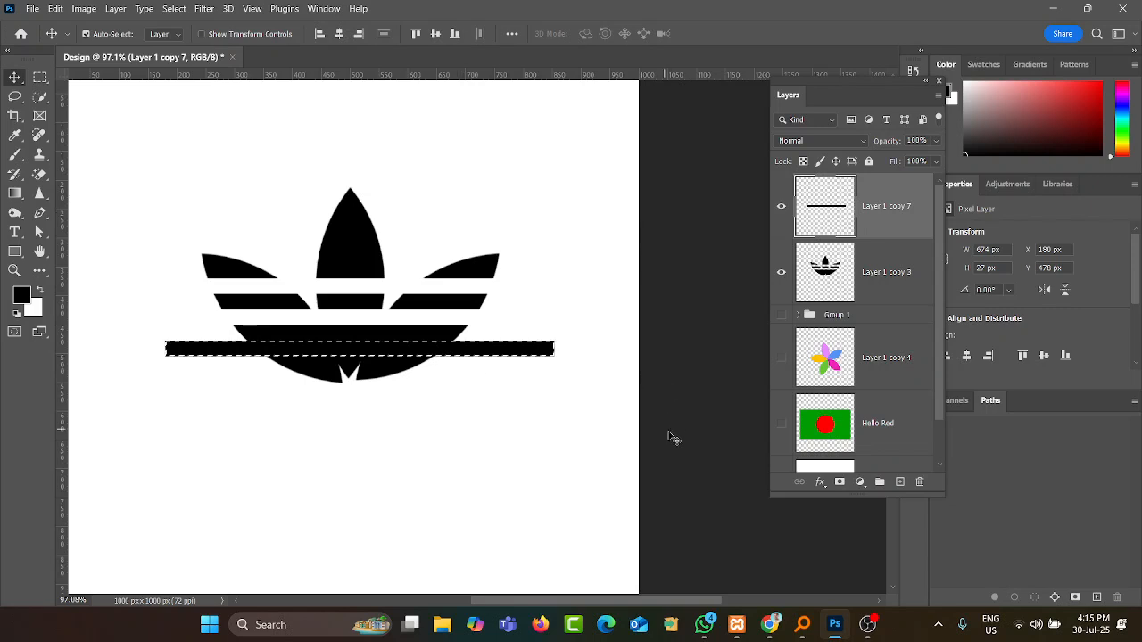
{"action": "left_click_drag", "start_coordinate": [885, 210], "coordinate": [920, 481]}
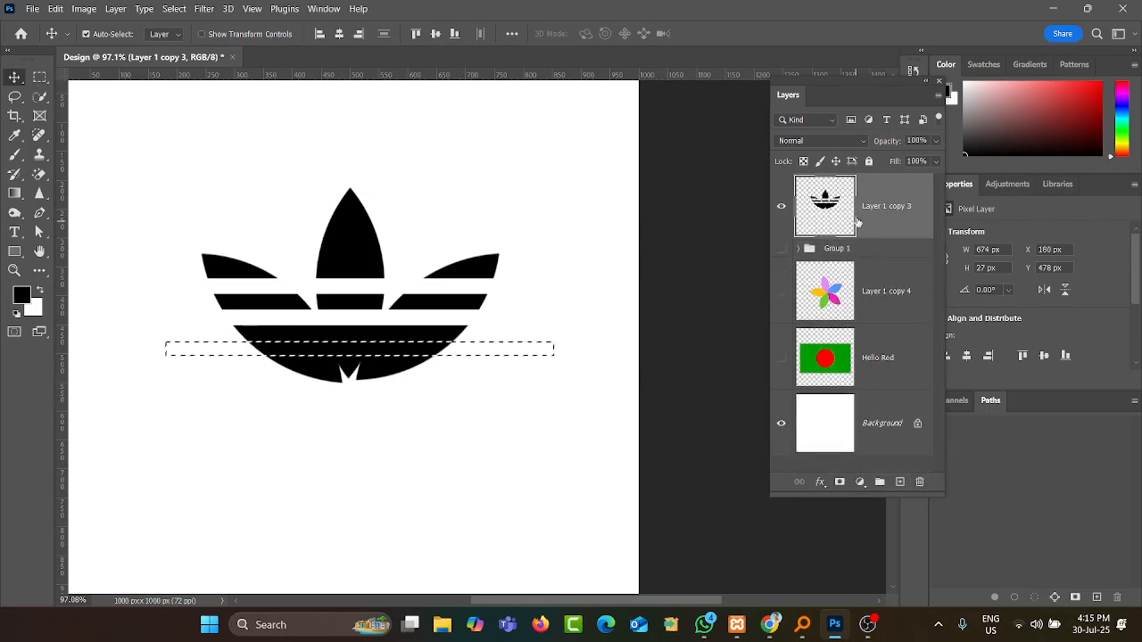
{"action": "key", "text": "Delete"}
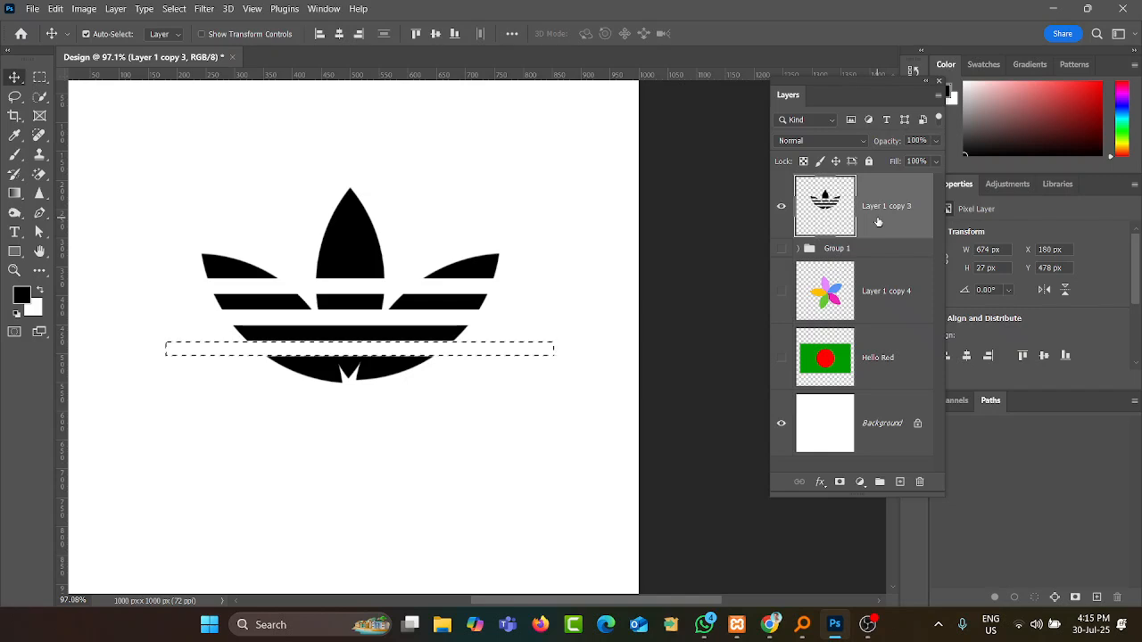
{"action": "key", "text": "ctrl+d"}
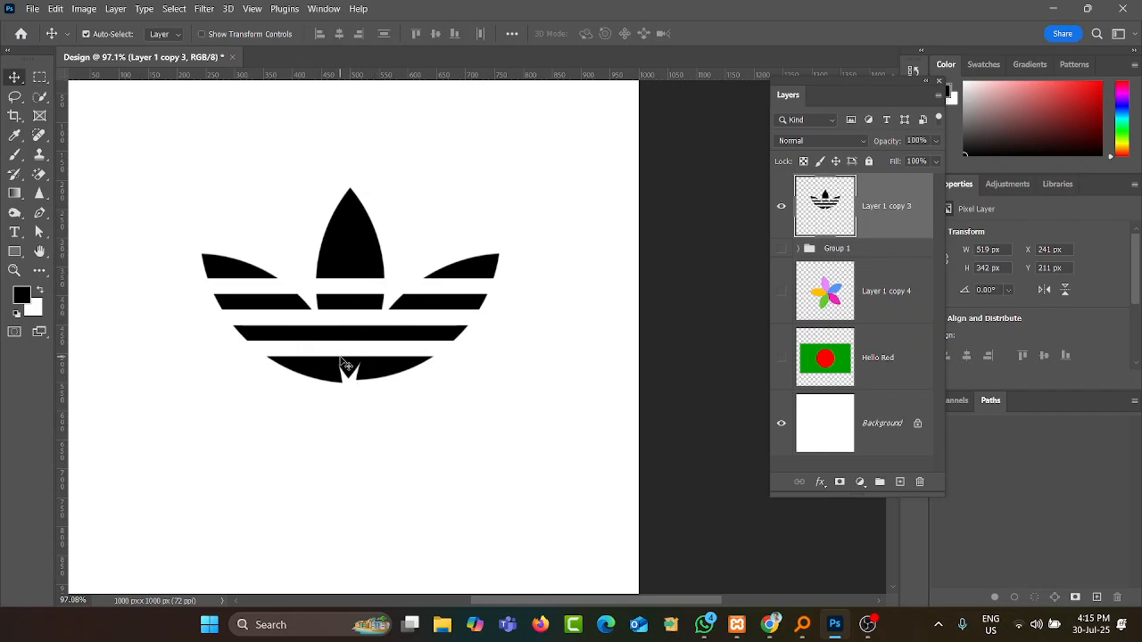
- Show Group 1, expand it, and hide its slanted three-stripe shape layer while keeping the adidas text visible
{"action": "left_click", "coordinate": [781, 249]}
{"action": "left_click", "coordinate": [796, 255]}
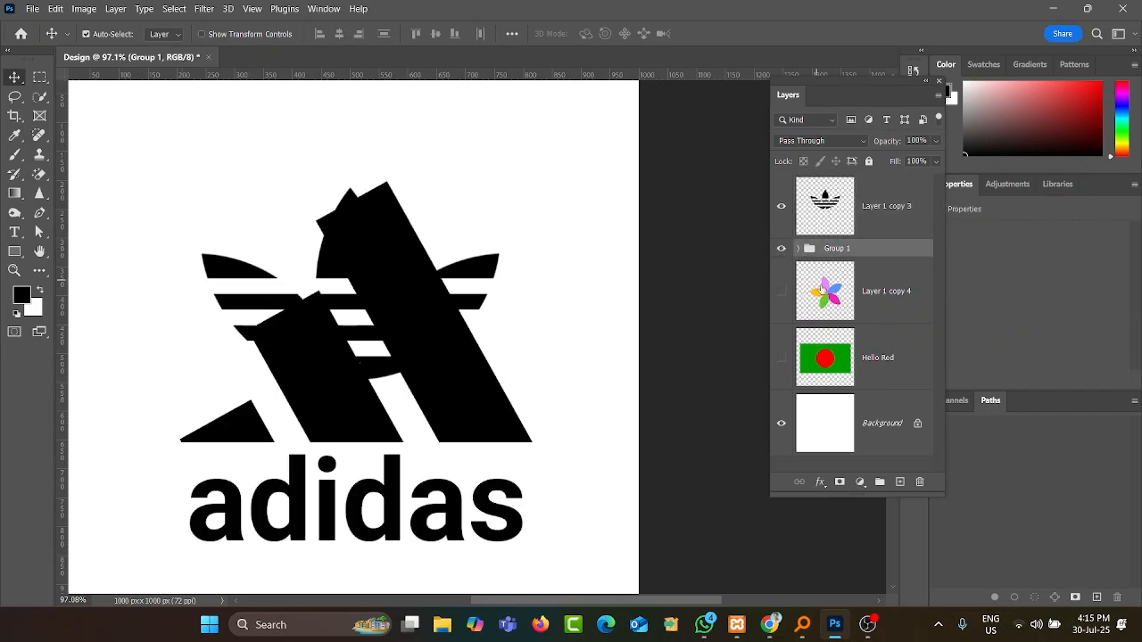
{"action": "left_click", "coordinate": [800, 249]}
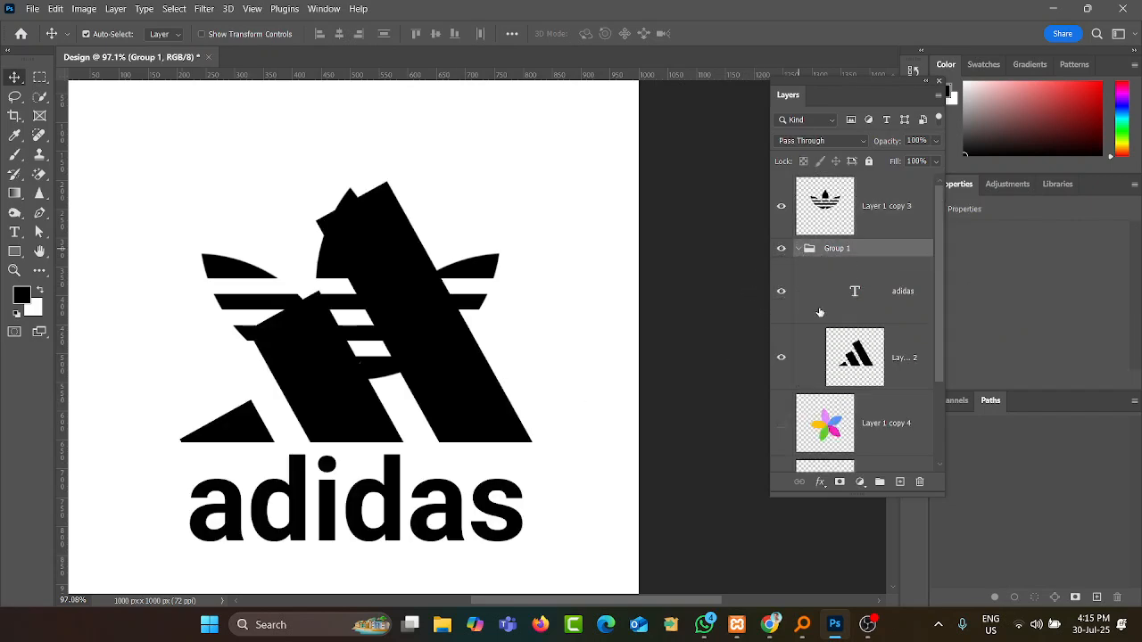
{"action": "left_click", "coordinate": [784, 359]}
- Move the adidas text up beneath the striped leaf shape, scale it down to fit, and deselect it
{"action": "left_click_drag", "start_coordinate": [398, 518], "coordinate": [386, 446]}
{"action": "key", "text": "ctrl+t"}
{"action": "left_click_drag", "start_coordinate": [522, 501], "coordinate": [401, 433]}
{"action": "left_click", "coordinate": [14, 80]}
{"action": "left_click", "coordinate": [594, 278]}
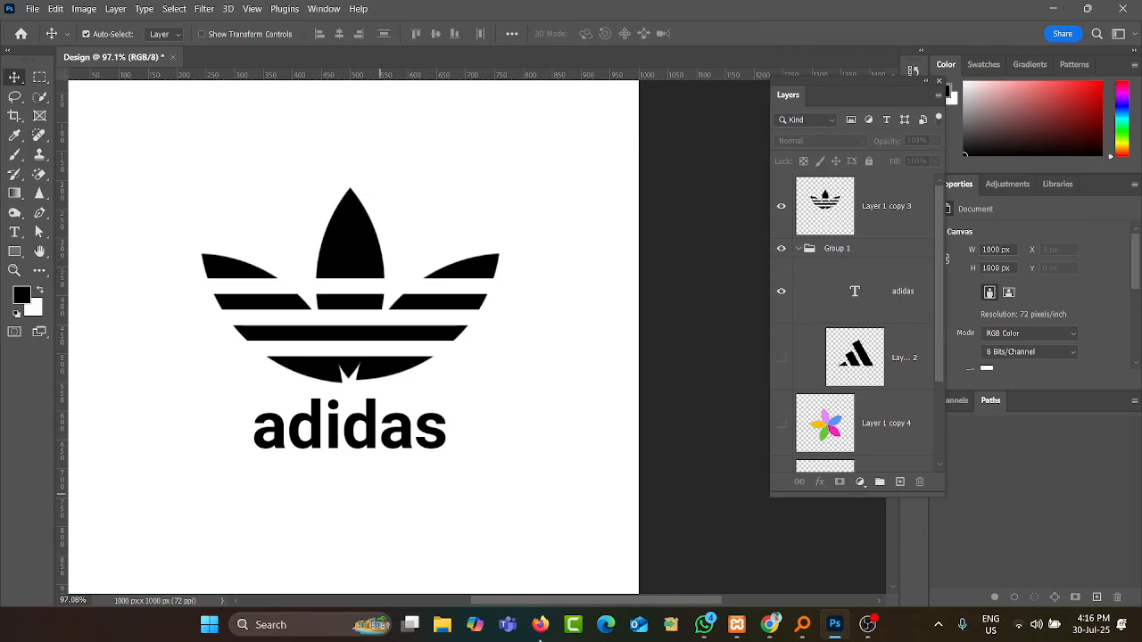
{"action": "left_click", "coordinate": [864, 628]}
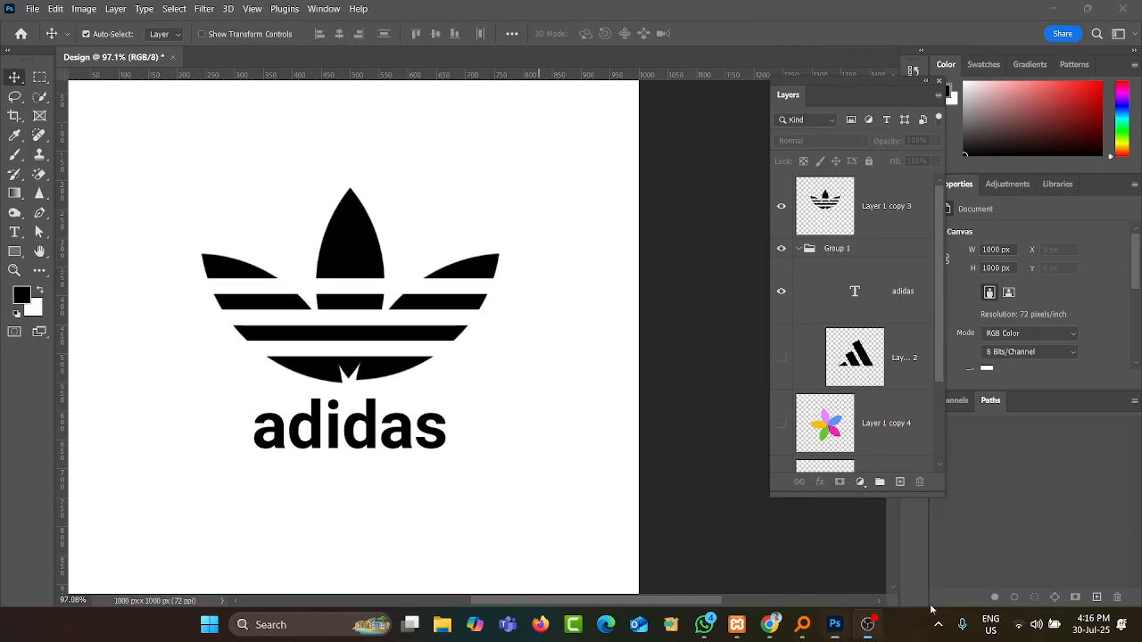